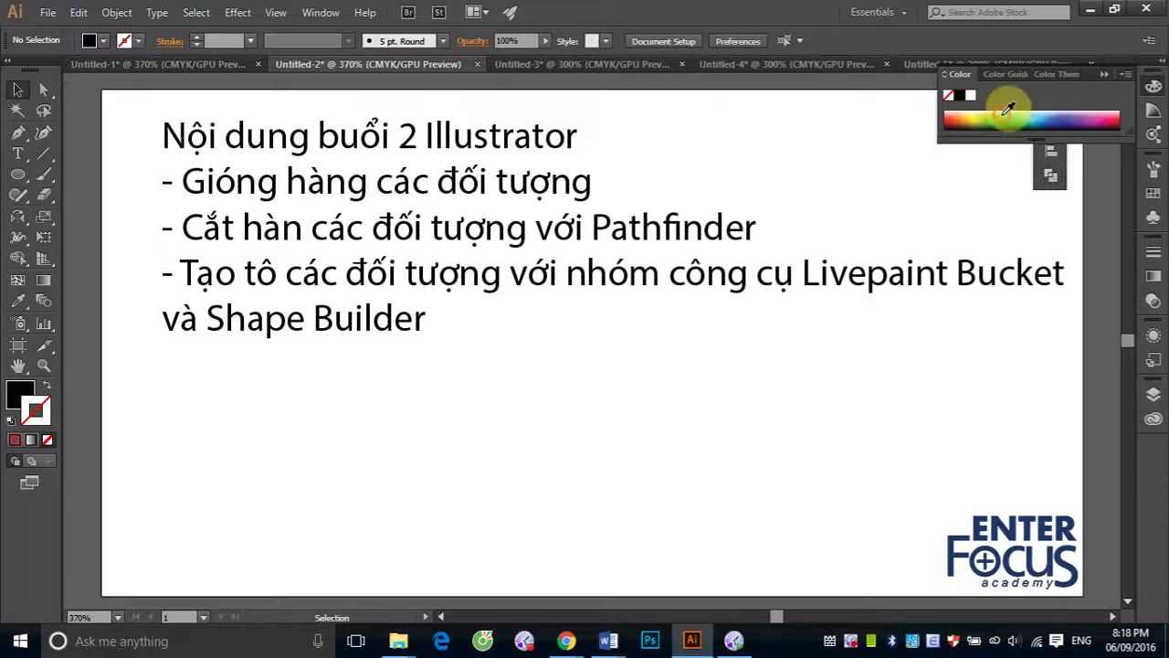
# Collapse the floating Color panel group to icons
pyautogui.click(1105, 75)
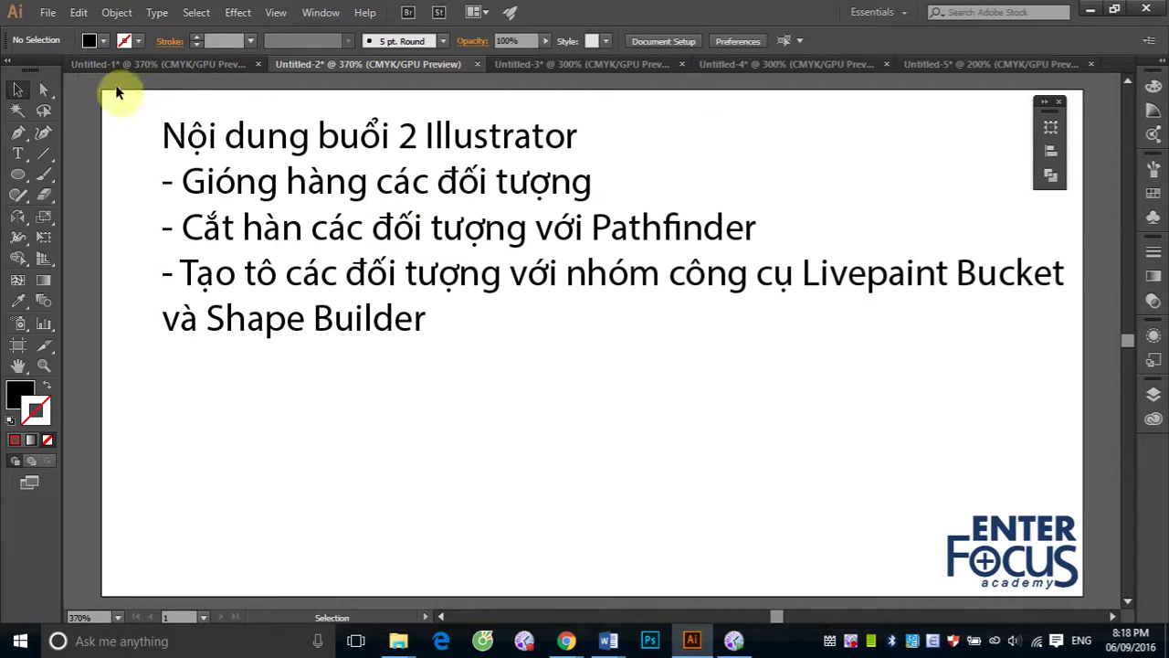
# Create a new blank document, Untitled-6, and pick the Ellipse tool
pyautogui.click(47, 12)
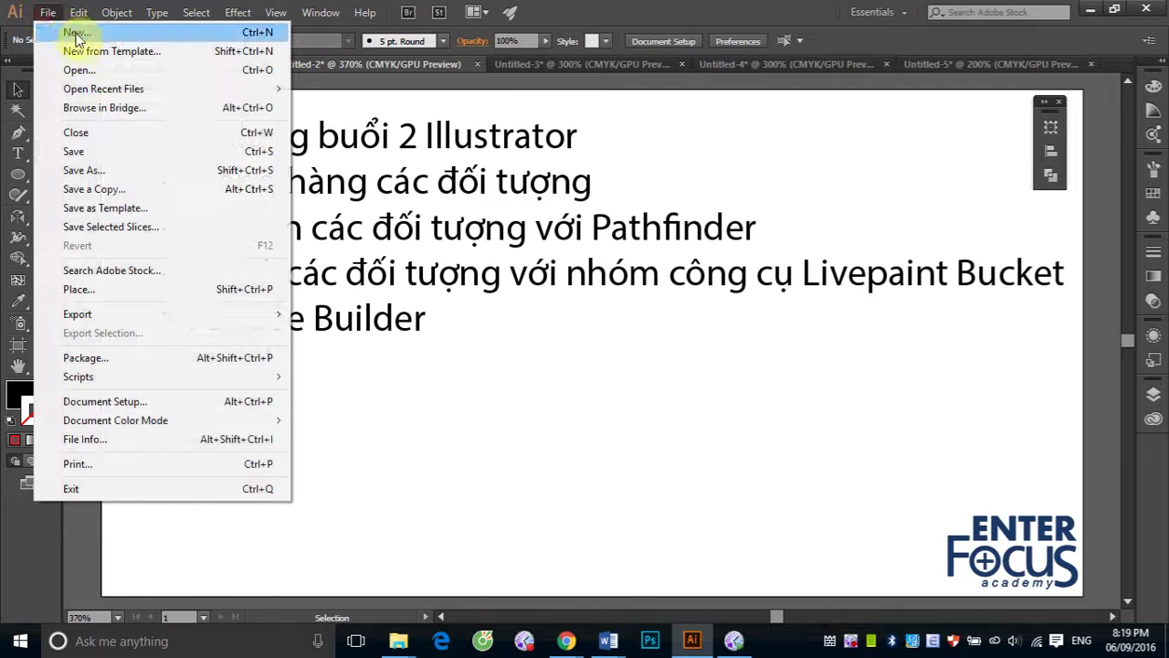
pyautogui.click(687, 478)
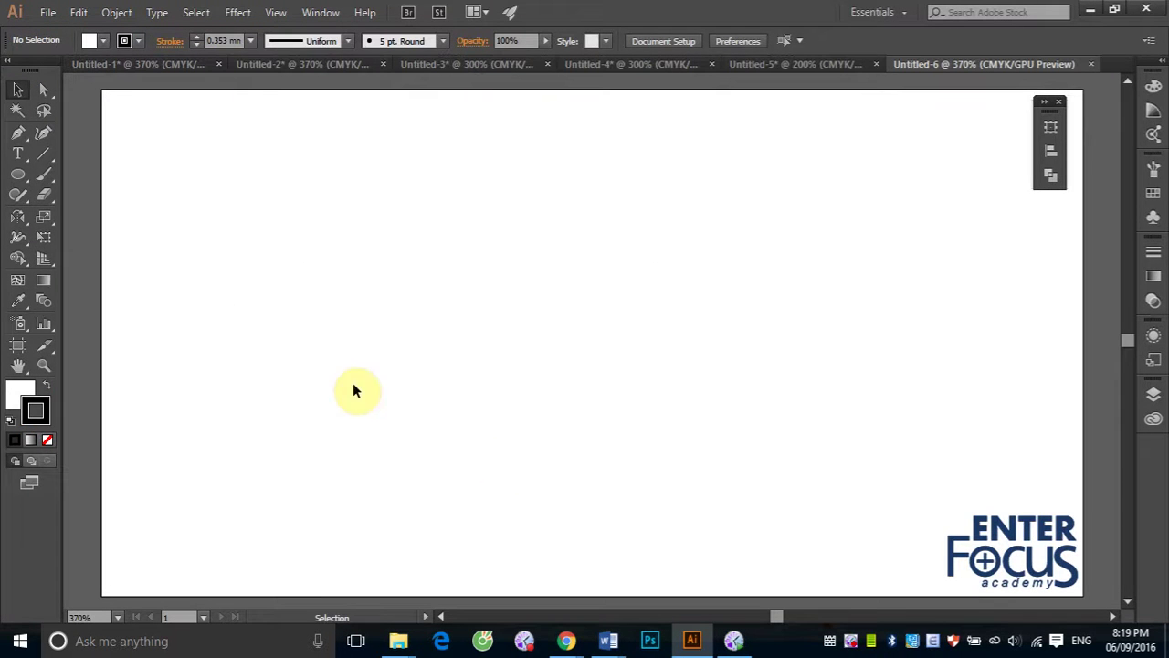
pyautogui.click(23, 259)
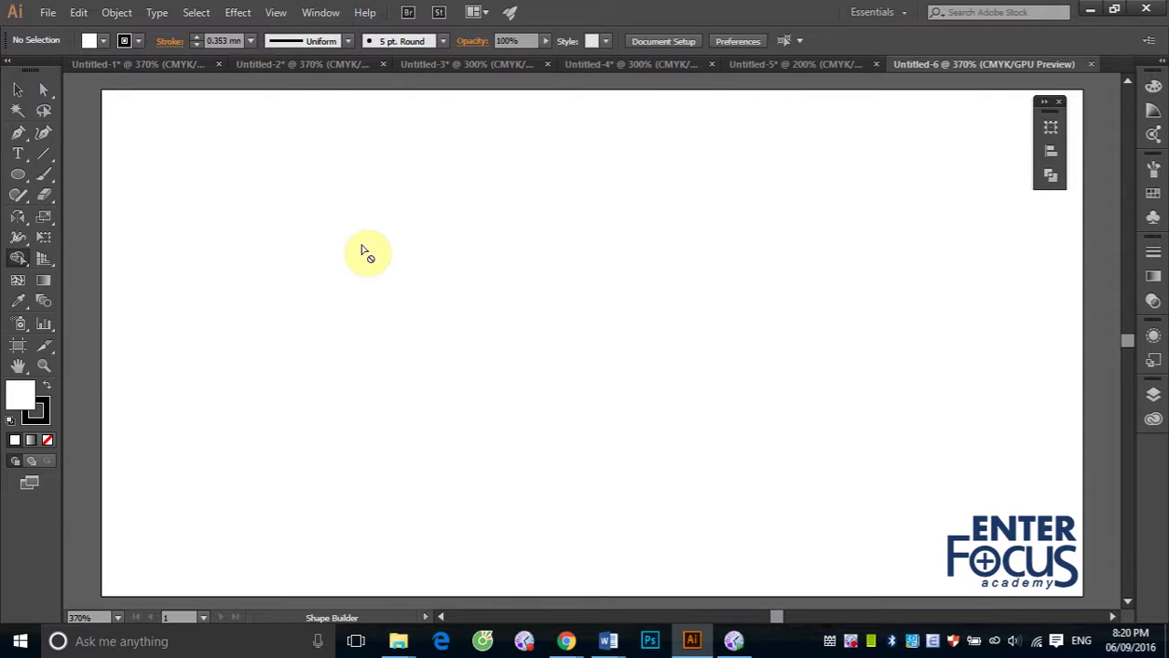
pyautogui.click(17, 174)
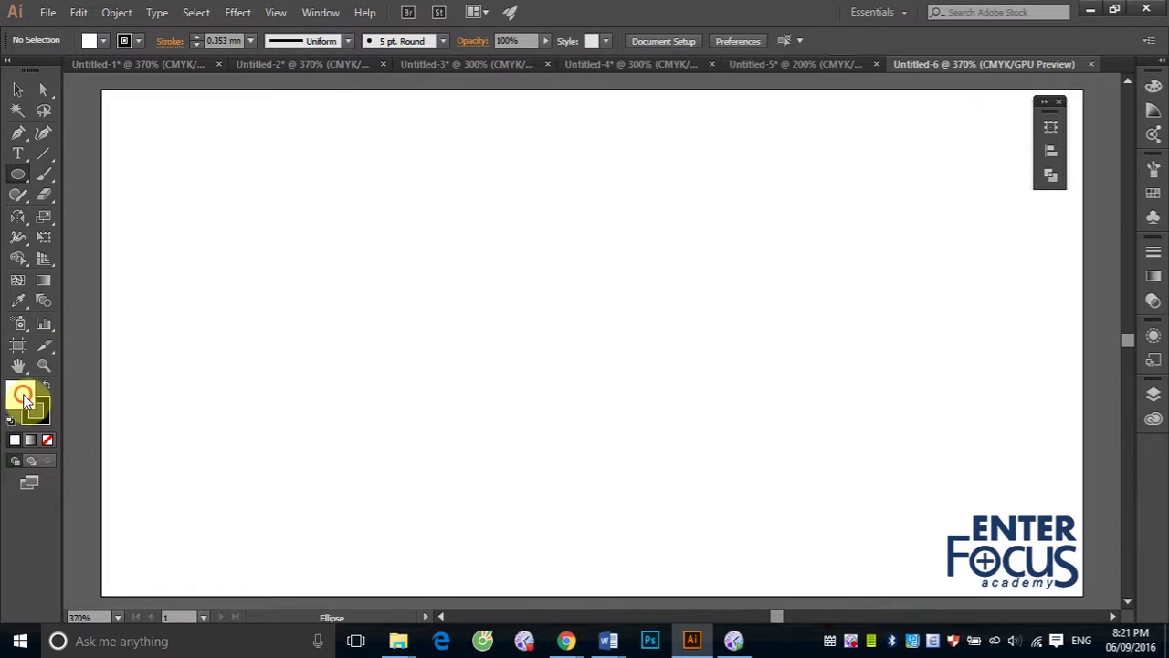
# Set the fill to None and draw a circle about 102 pt across
pyautogui.click(48, 440)
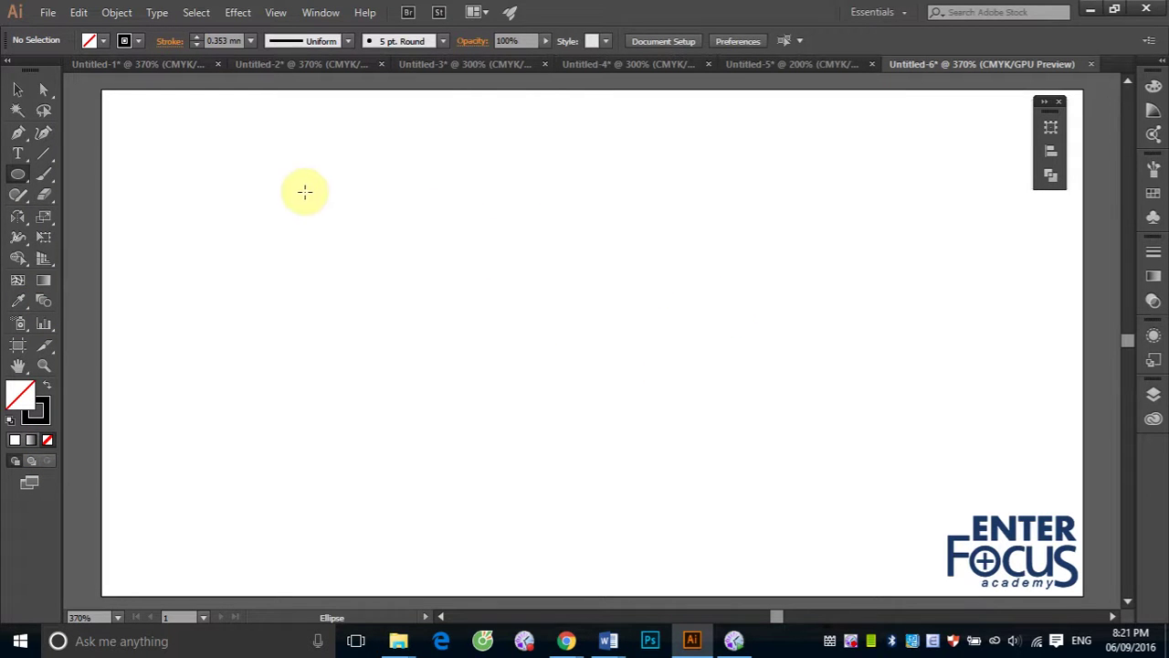
pyautogui.moveTo(304, 192); pyautogui.dragTo(626, 464)
pyautogui.click(17, 90)
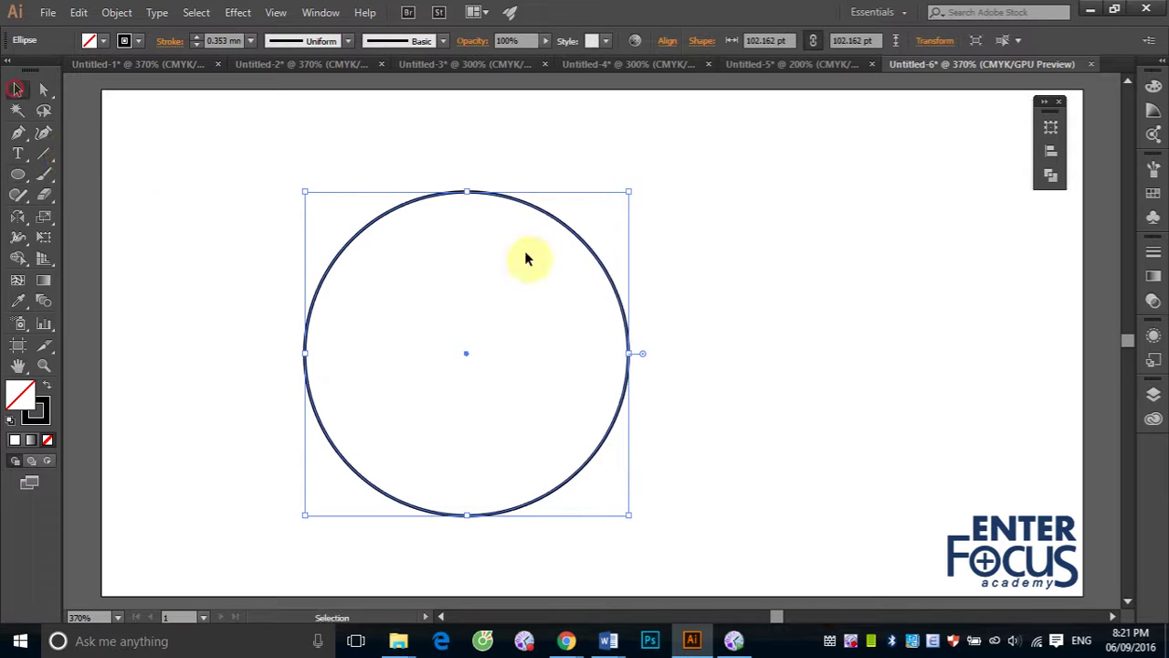
# Scale a concentric copy about 85 pt across inside it, then marquee-select both circles
pyautogui.press('a')
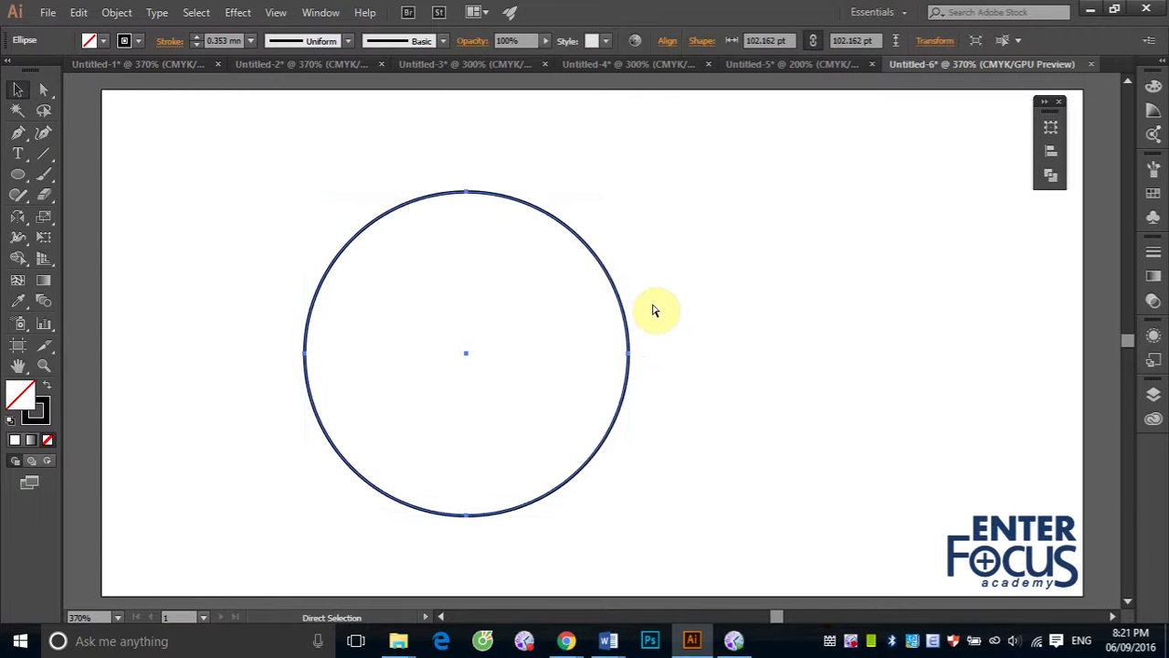
pyautogui.press('v')
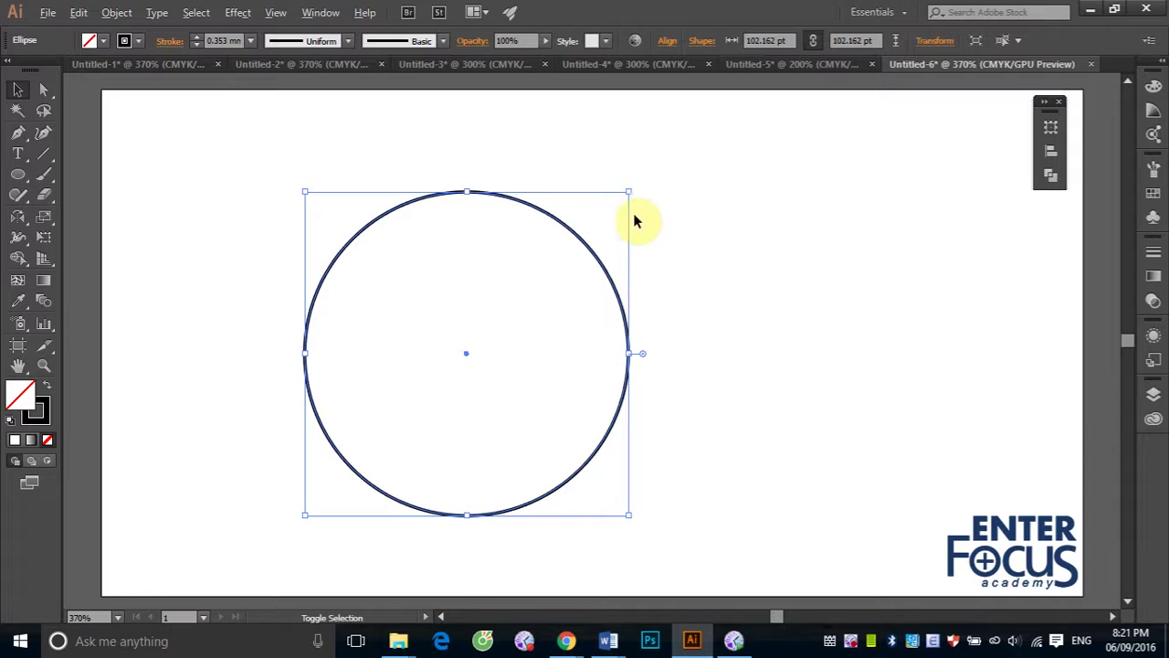
pyautogui.moveTo(626, 191); pyautogui.dragTo(614, 220)
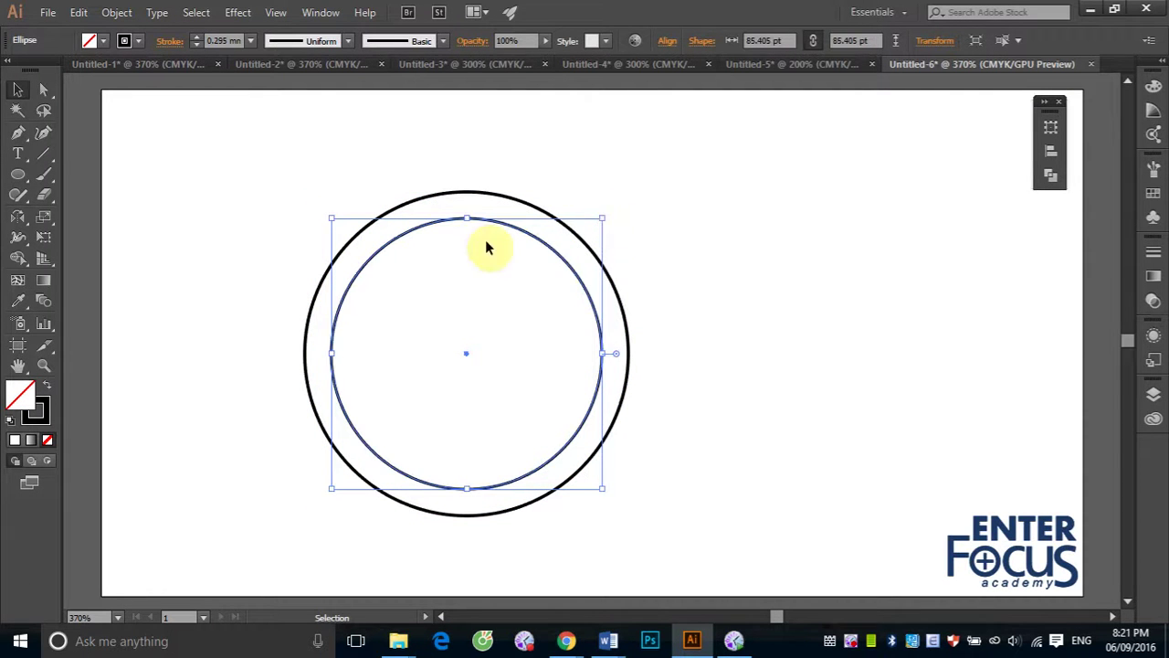
pyautogui.click(230, 165)
pyautogui.moveTo(229, 162); pyautogui.dragTo(640, 525)
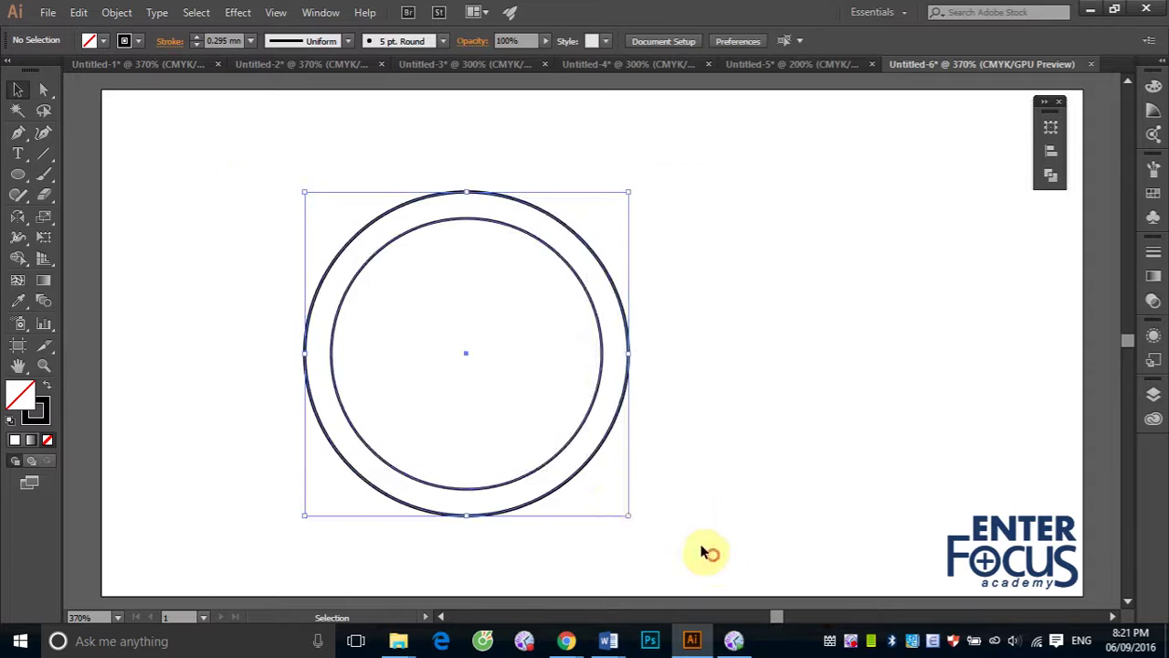
# Apply Pathfinder Exclude to make a ring, then duplicate it overlapping to the right
pyautogui.click(1050, 174)
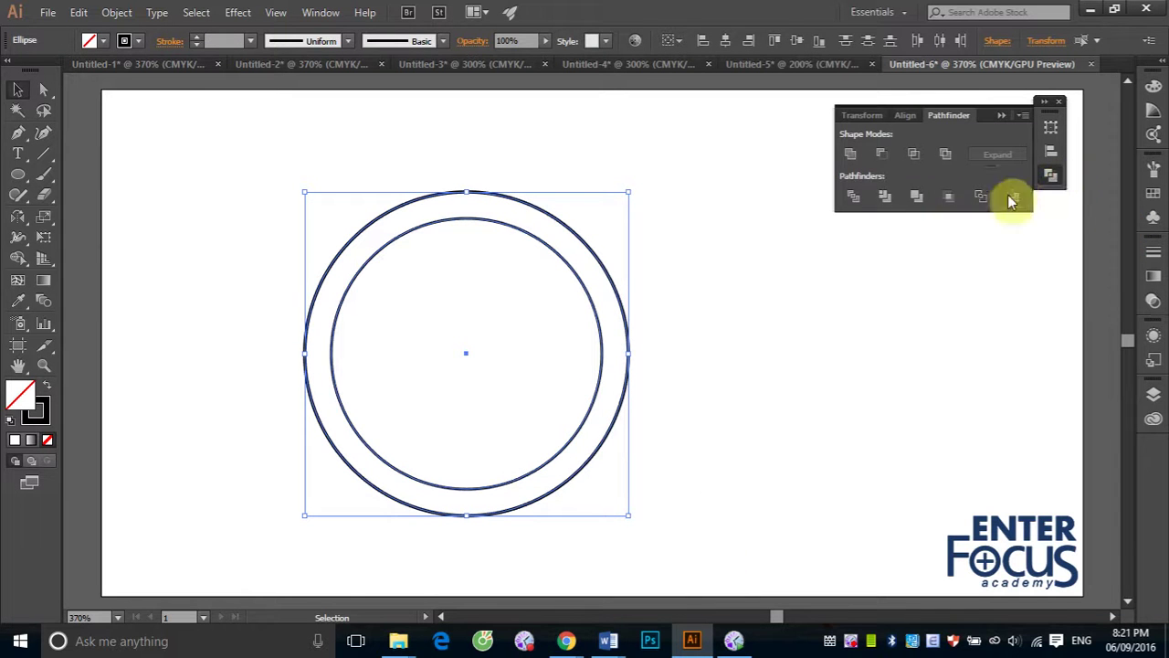
pyautogui.click(946, 155)
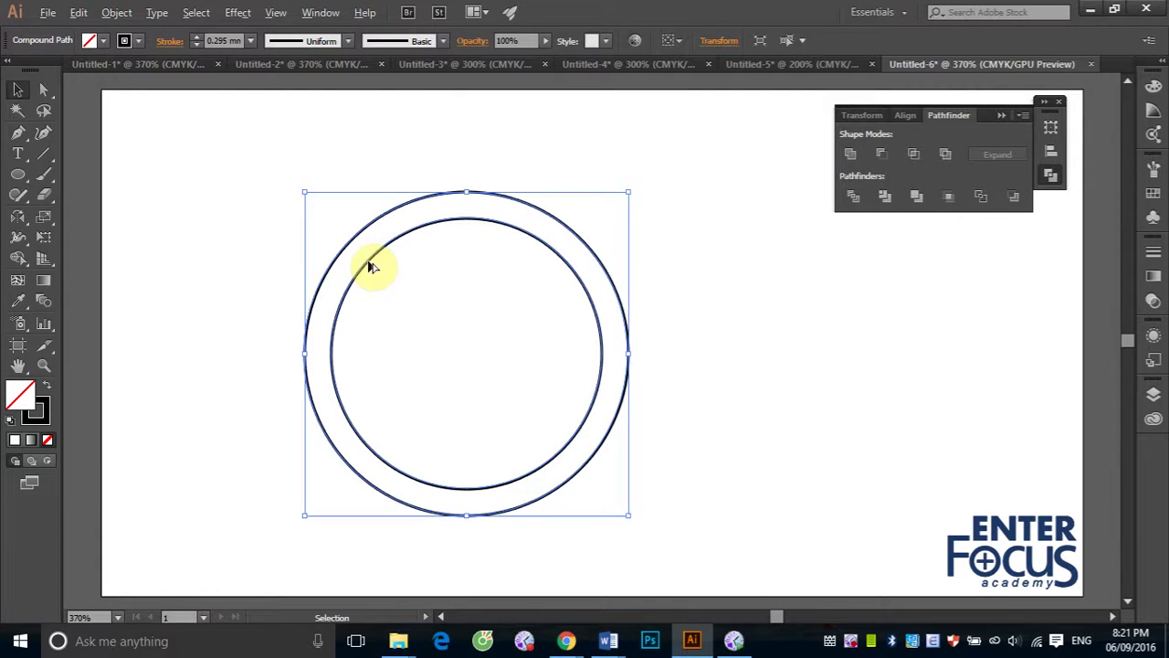
pyautogui.moveTo(373, 265); pyautogui.dragTo(564, 263)
pyautogui.click(910, 363)
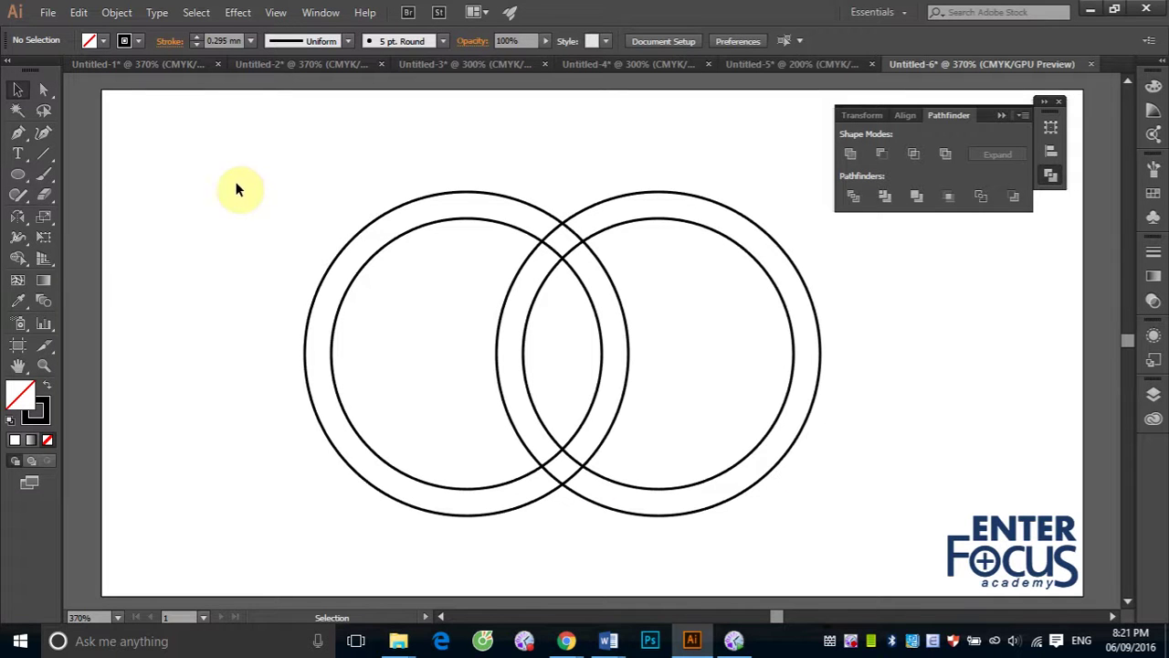
# Marquee-select both rings and choose the Live Paint Bucket from the Shape Builder flyout
pyautogui.click(19, 248)
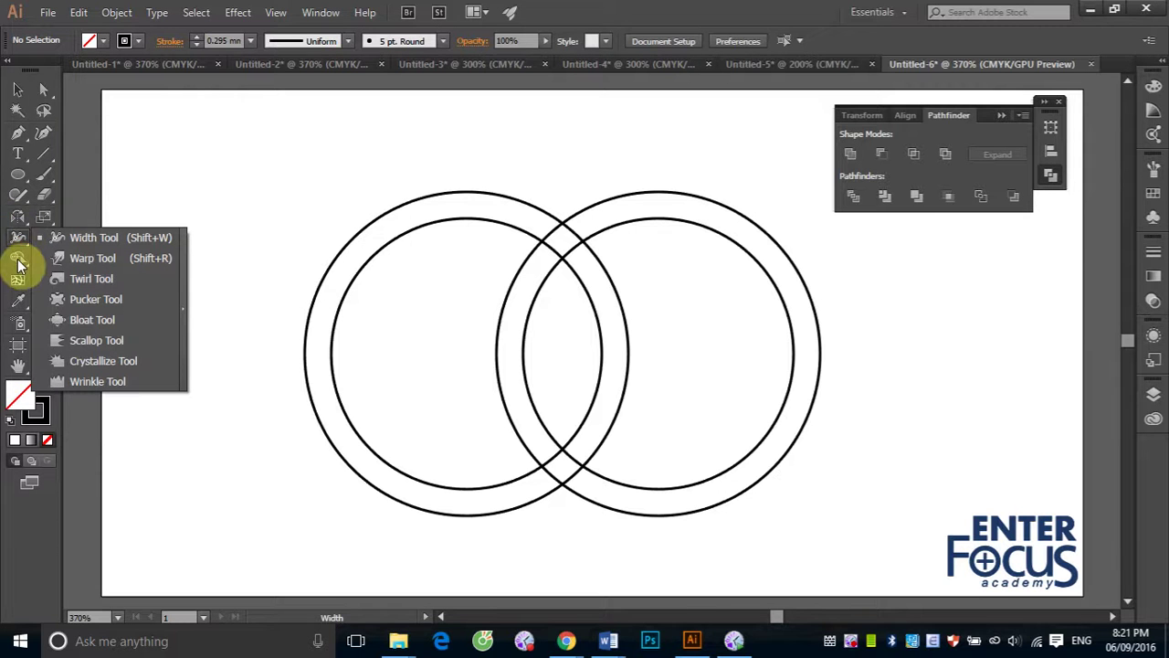
pyautogui.click(14, 265)
pyautogui.click(14, 264)
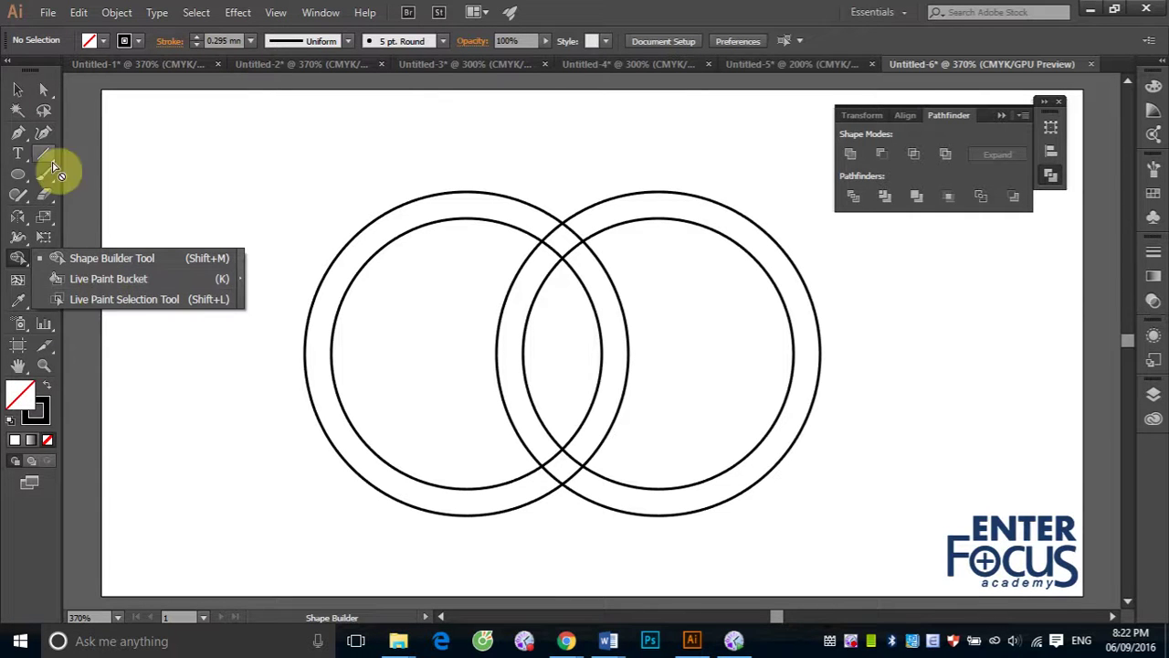
pyautogui.click(18, 90)
pyautogui.moveTo(224, 144); pyautogui.dragTo(868, 534)
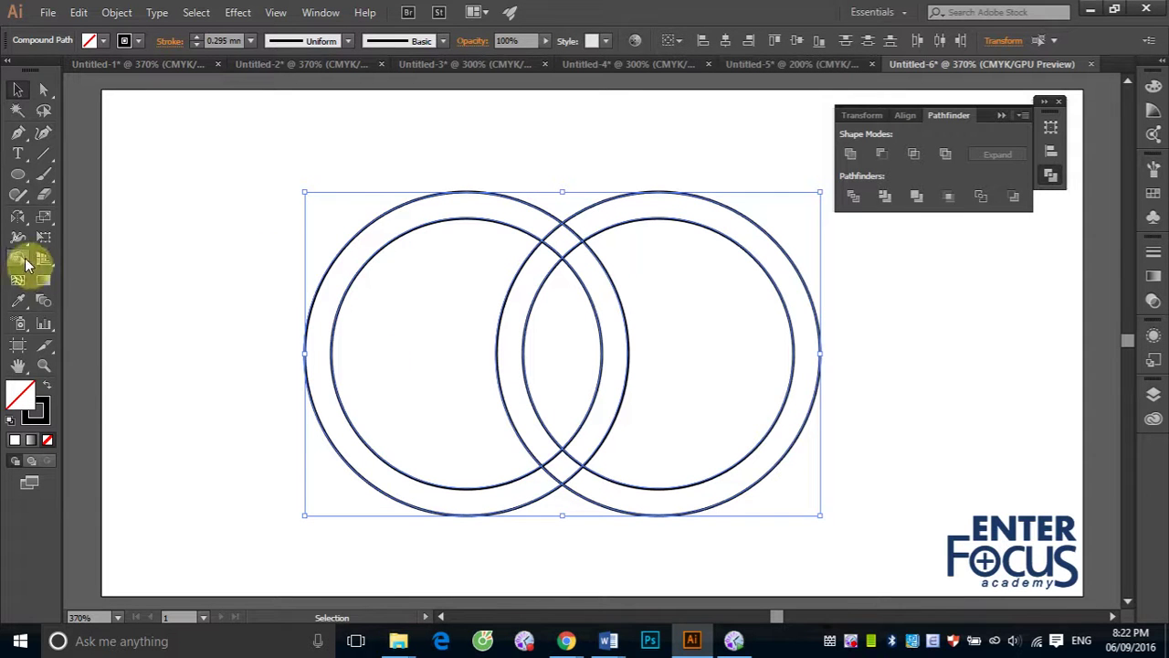
pyautogui.click(20, 259)
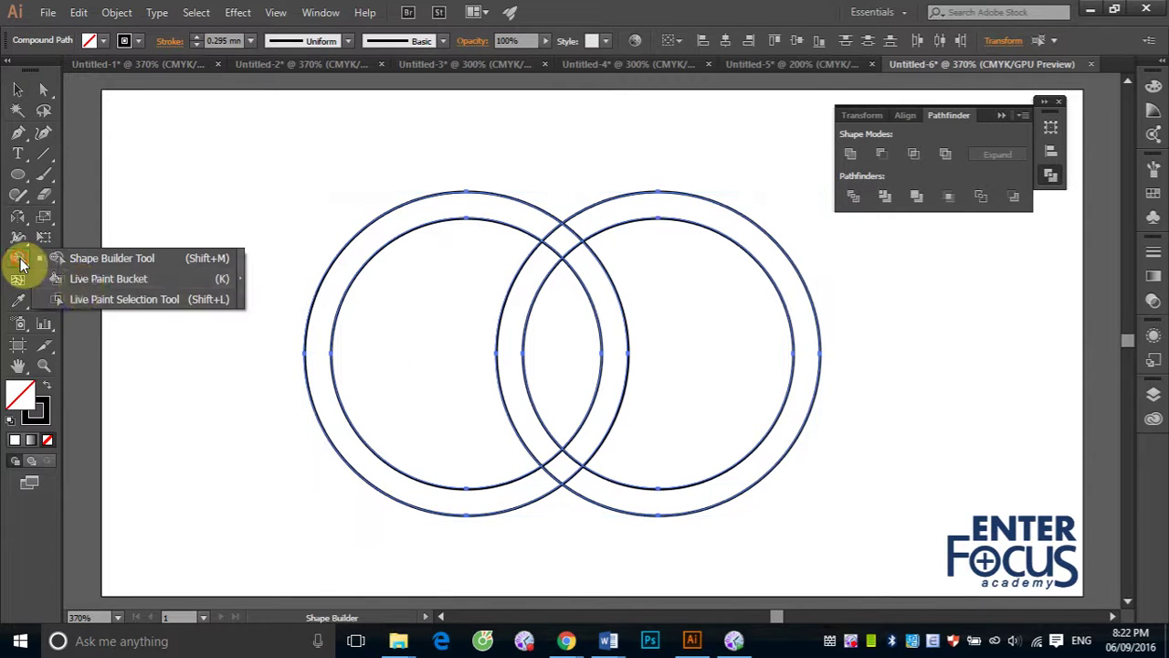
pyautogui.click(109, 279)
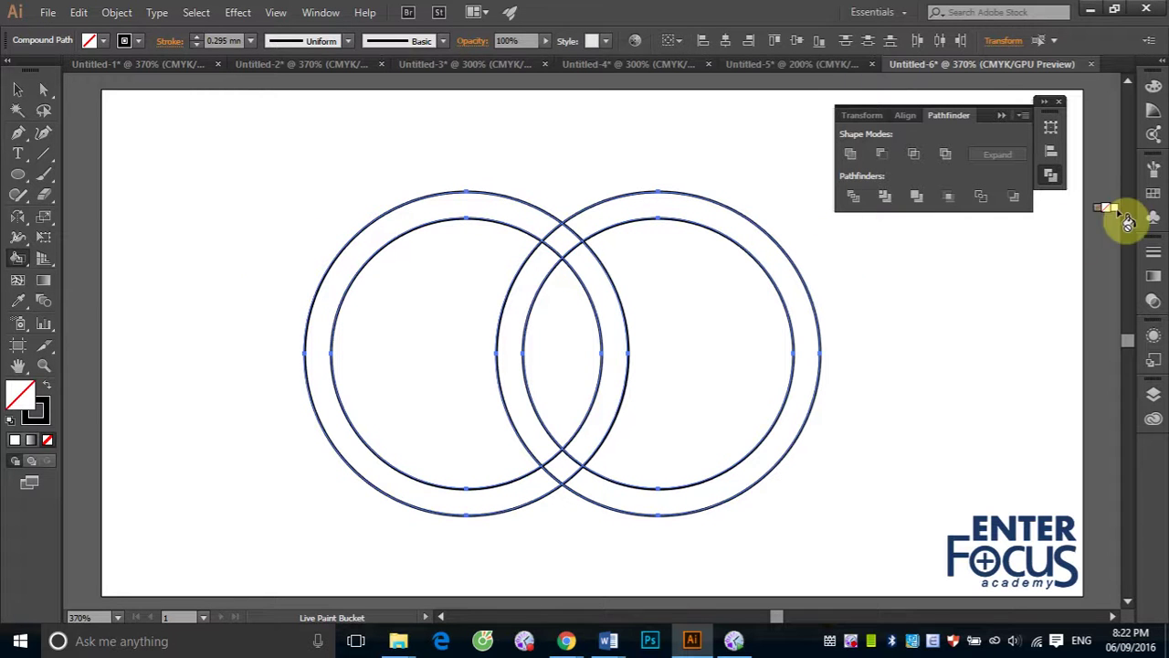
# Live-paint the left ring regions CMYK Red and the right ring regions green
pyautogui.click(1152, 194)
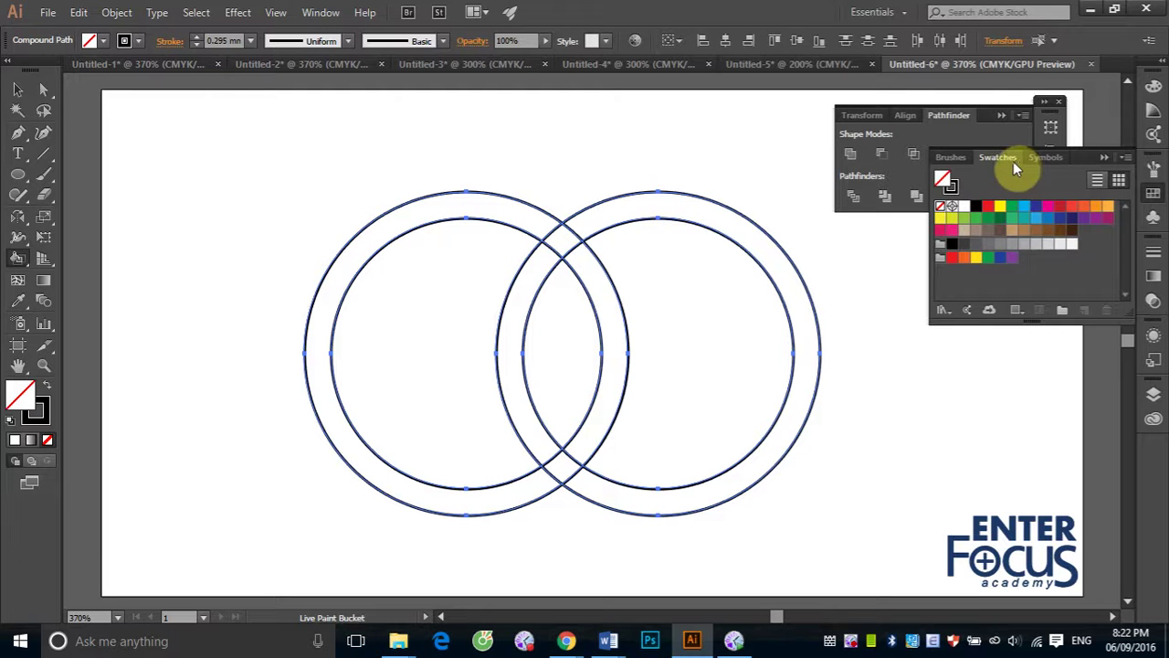
pyautogui.click(988, 208)
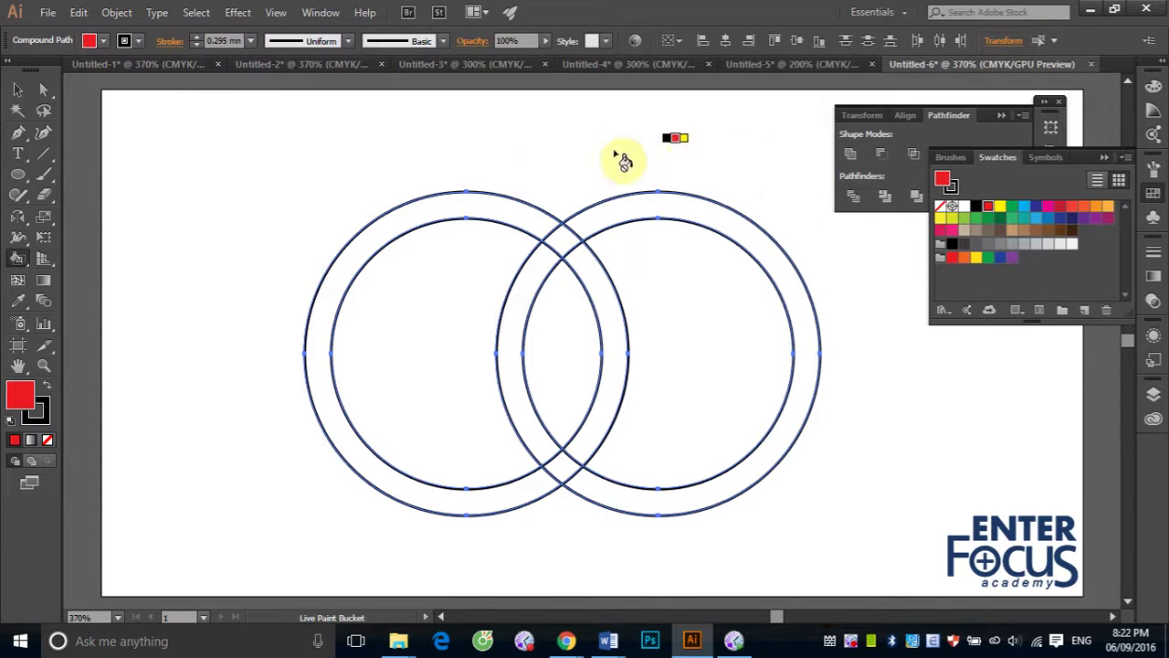
pyautogui.click(503, 208)
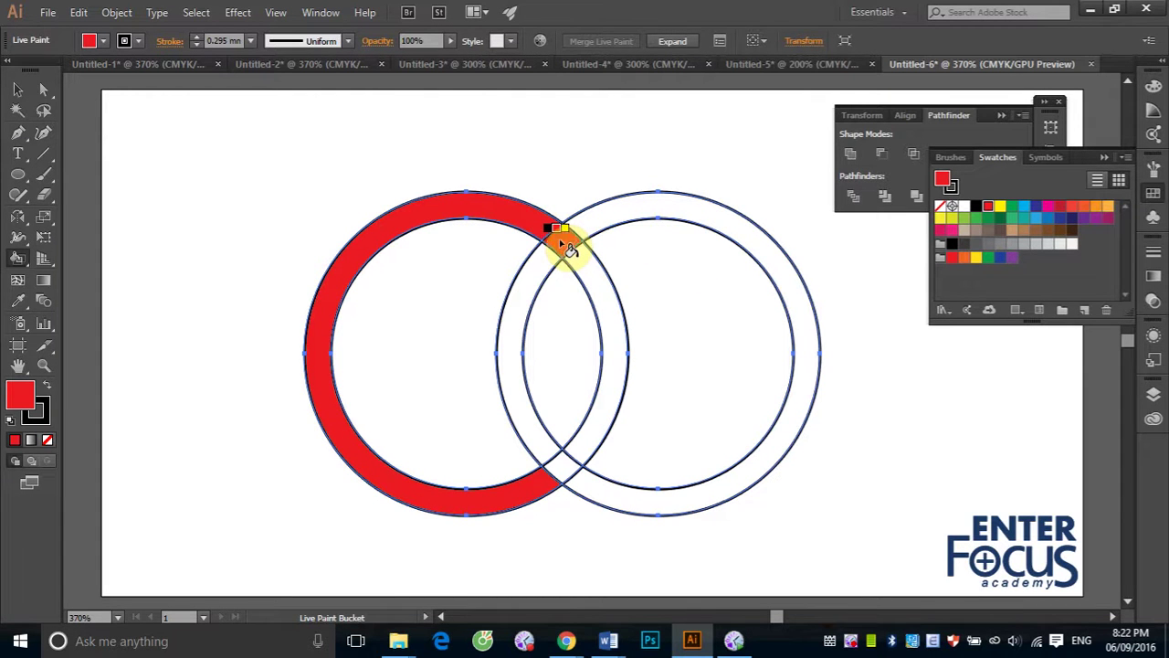
pyautogui.click(580, 266)
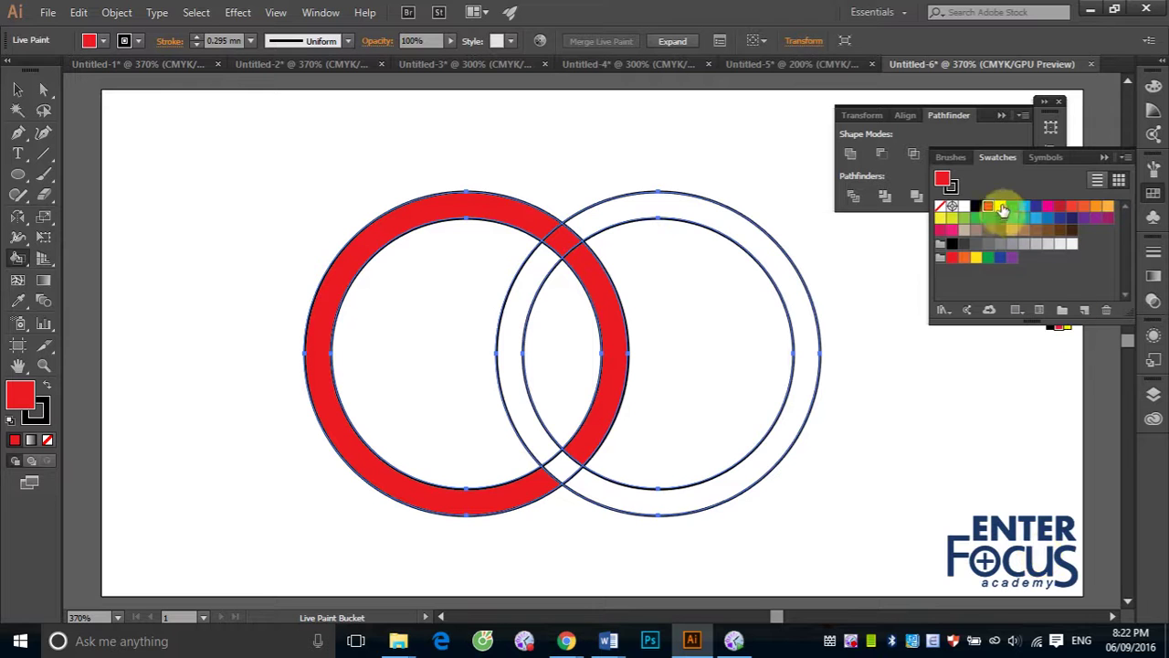
pyautogui.click(1012, 206)
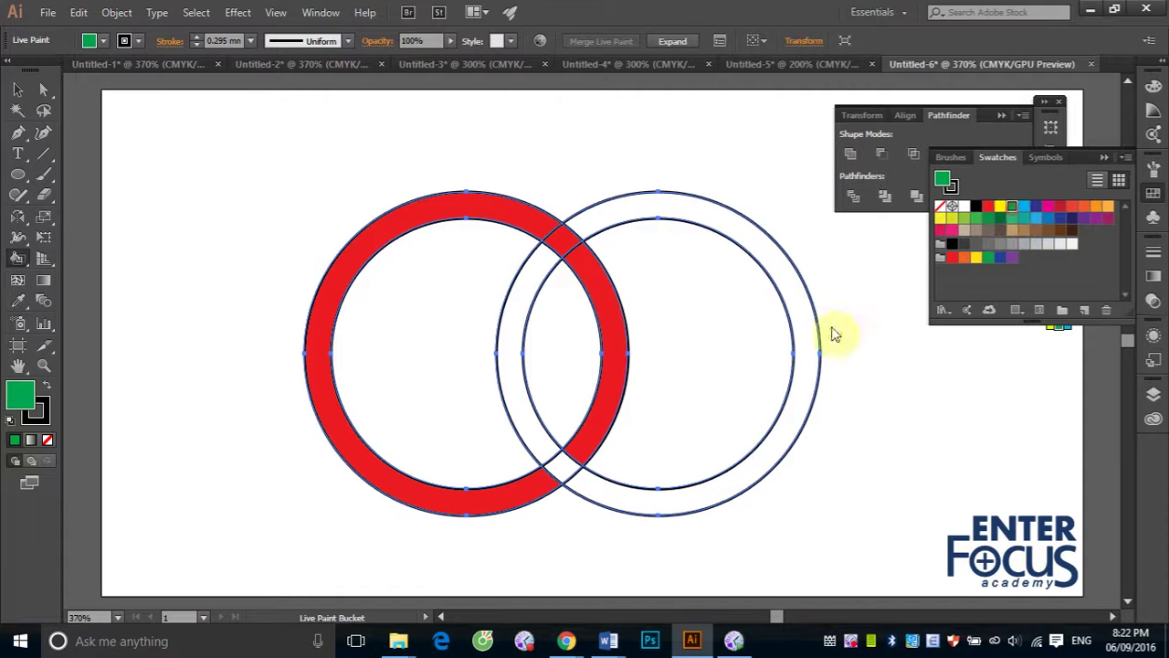
pyautogui.click(638, 208)
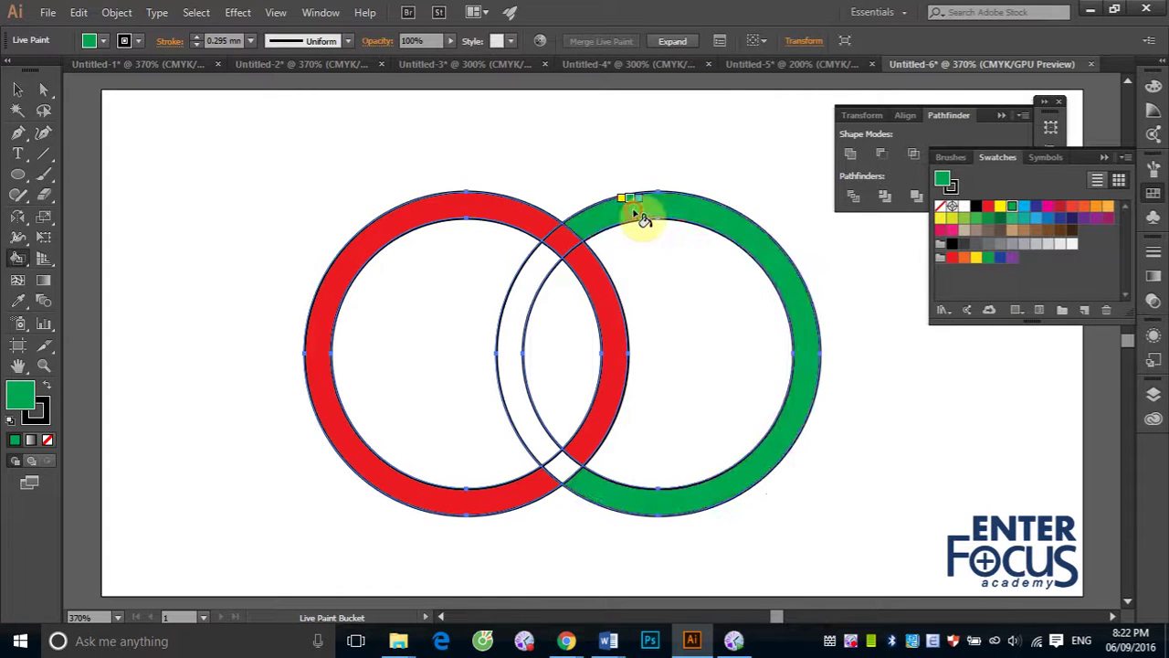
pyautogui.click(530, 301)
pyautogui.click(560, 468)
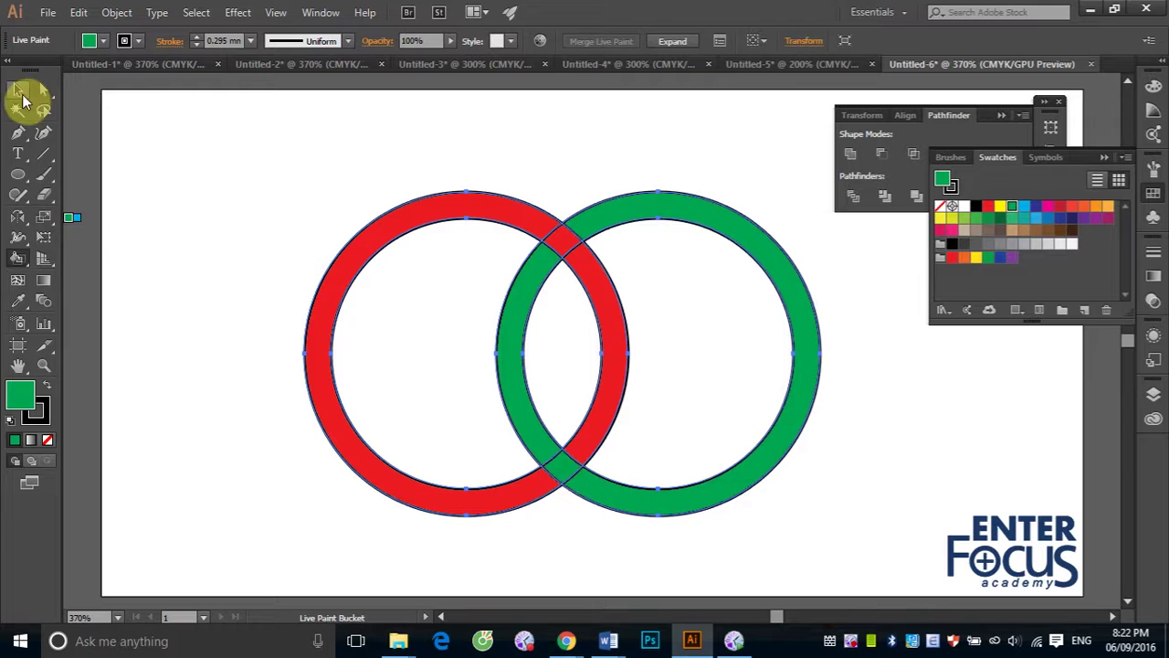
# Select both painted rings and set their stroke to None
pyautogui.click(17, 90)
pyautogui.click(240, 137)
pyautogui.moveTo(240, 153)
pyautogui.mouseDown()
pyautogui.moveTo(858, 539)
pyautogui.moveTo(879, 540)
pyautogui.mouseUp()
pyautogui.click(36, 411)
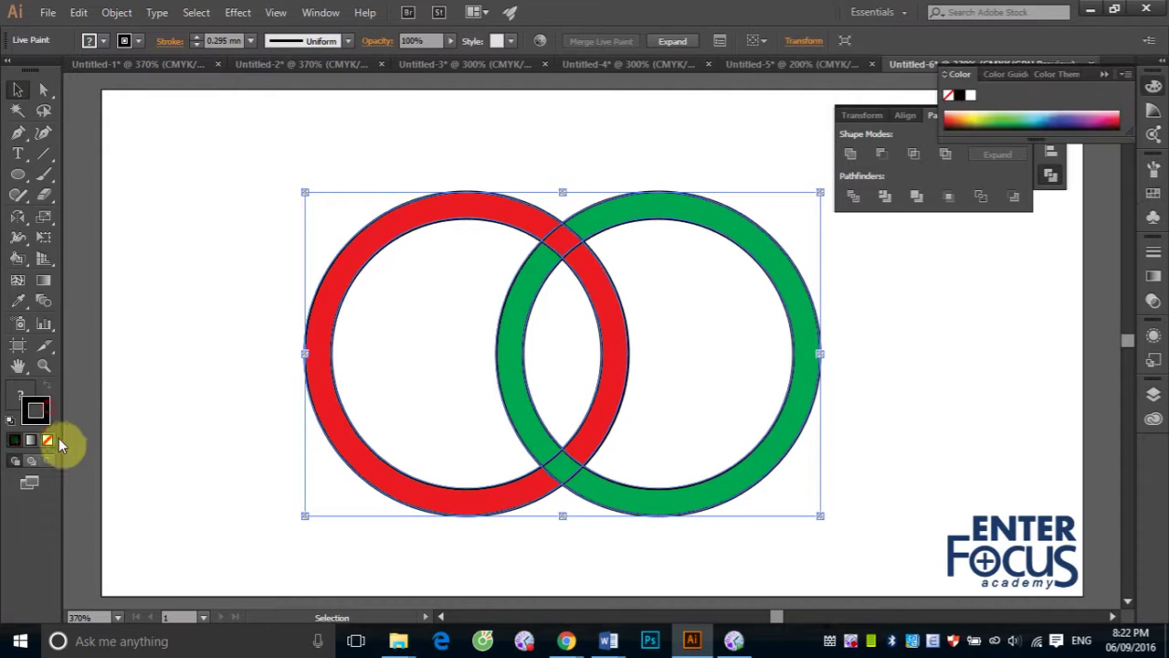
pyautogui.click(48, 440)
pyautogui.click(176, 185)
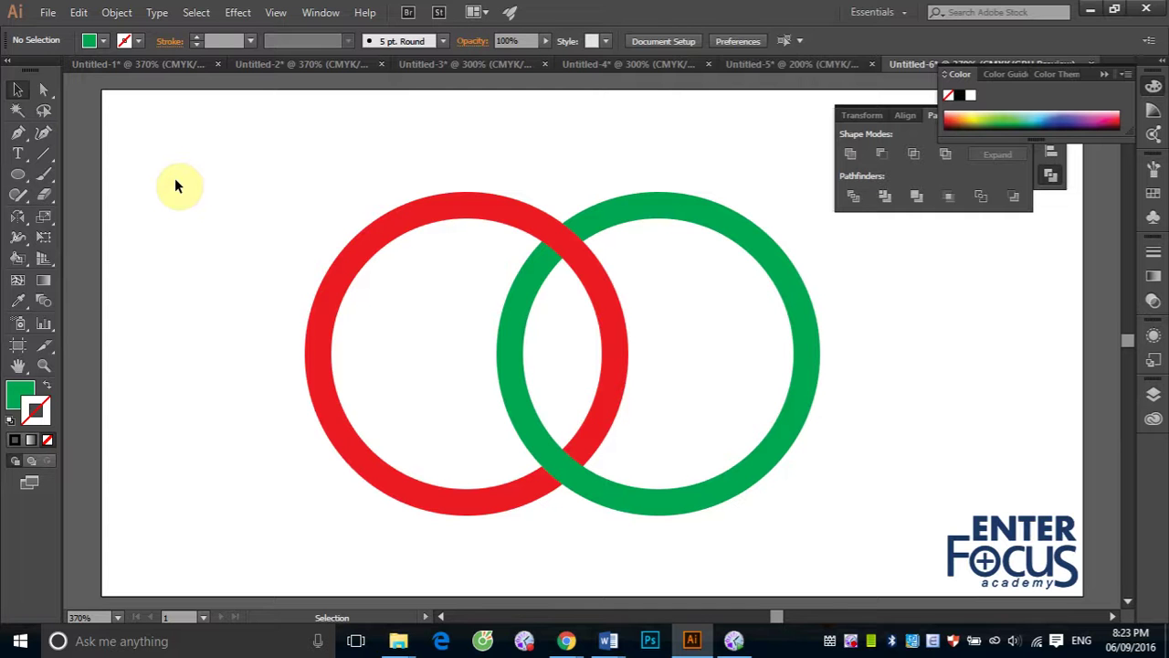
# Collapse the Color/Transform side panels and switch to the Untitled-5 document
pyautogui.click(513, 222)
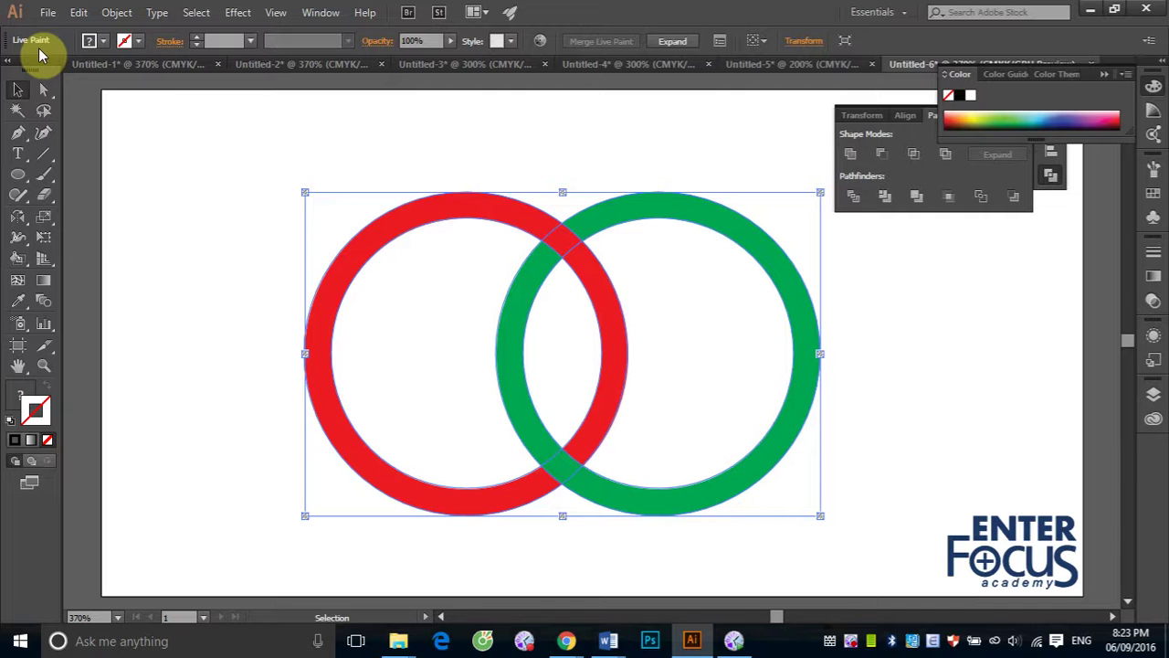
pyautogui.click(1105, 76)
pyautogui.doubleClick(998, 116)
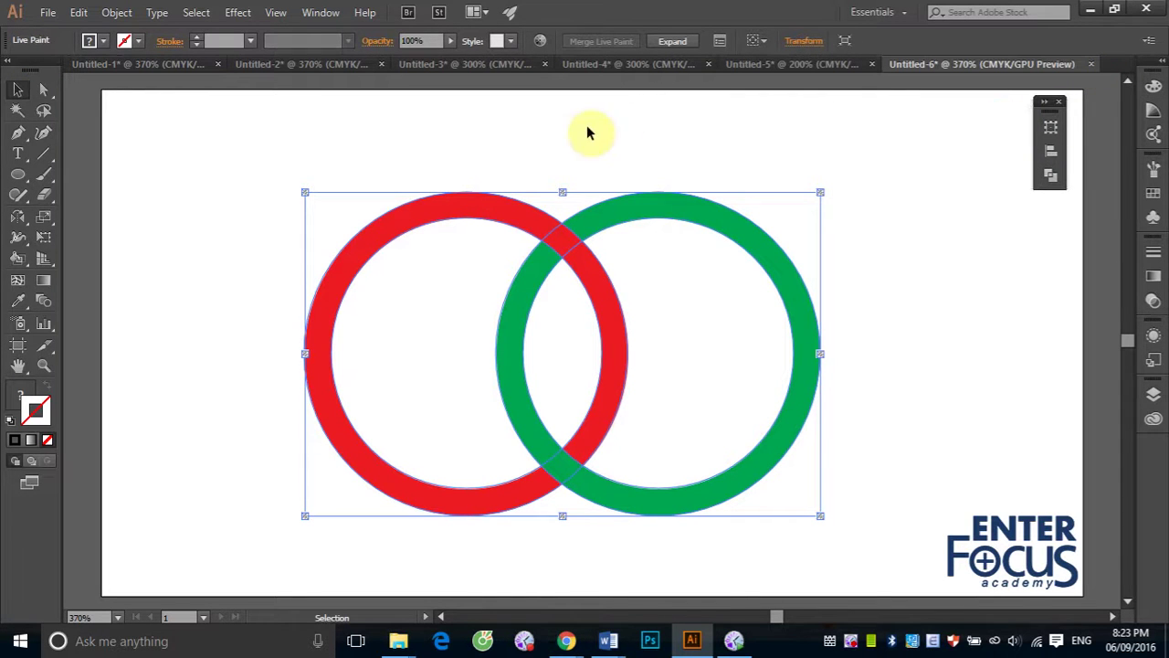
pyautogui.click(776, 64)
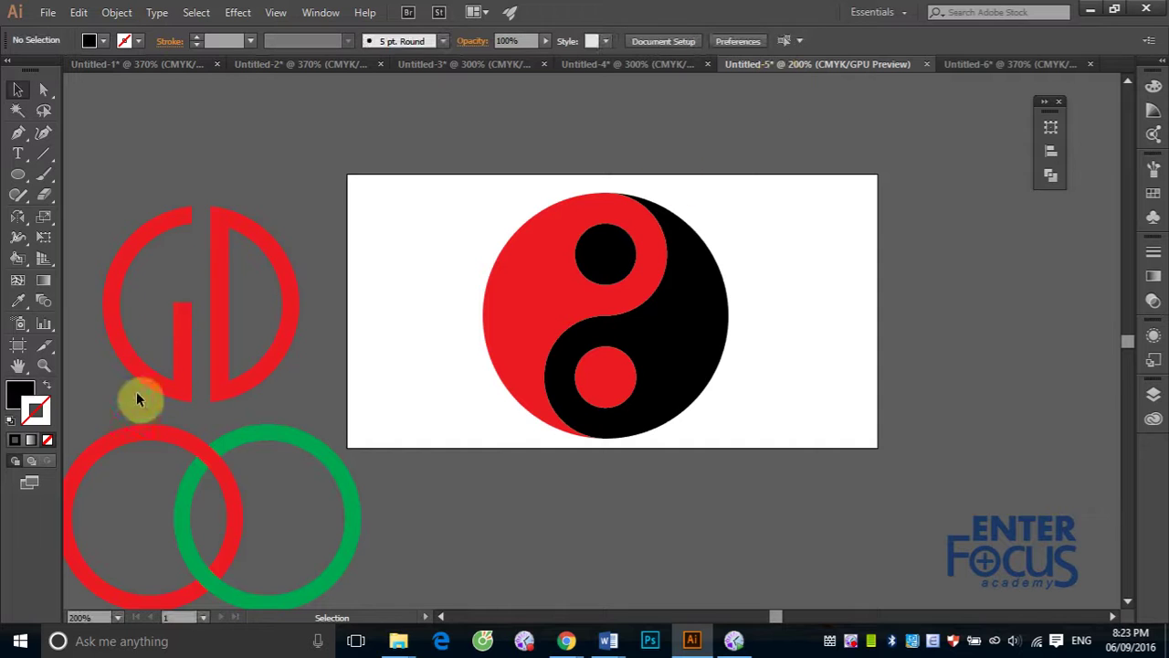
# Paste the overlapping circles from Untitled-5 into Untitled-6, beside the Live Paint rings
pyautogui.click(179, 438)
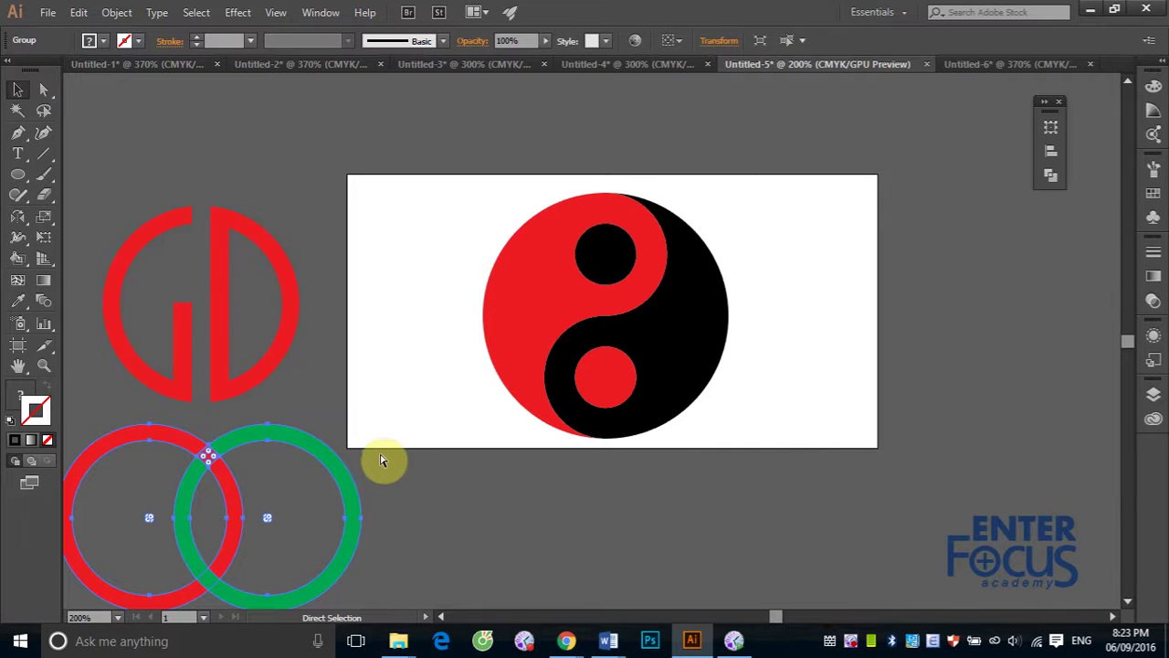
pyautogui.click(975, 62)
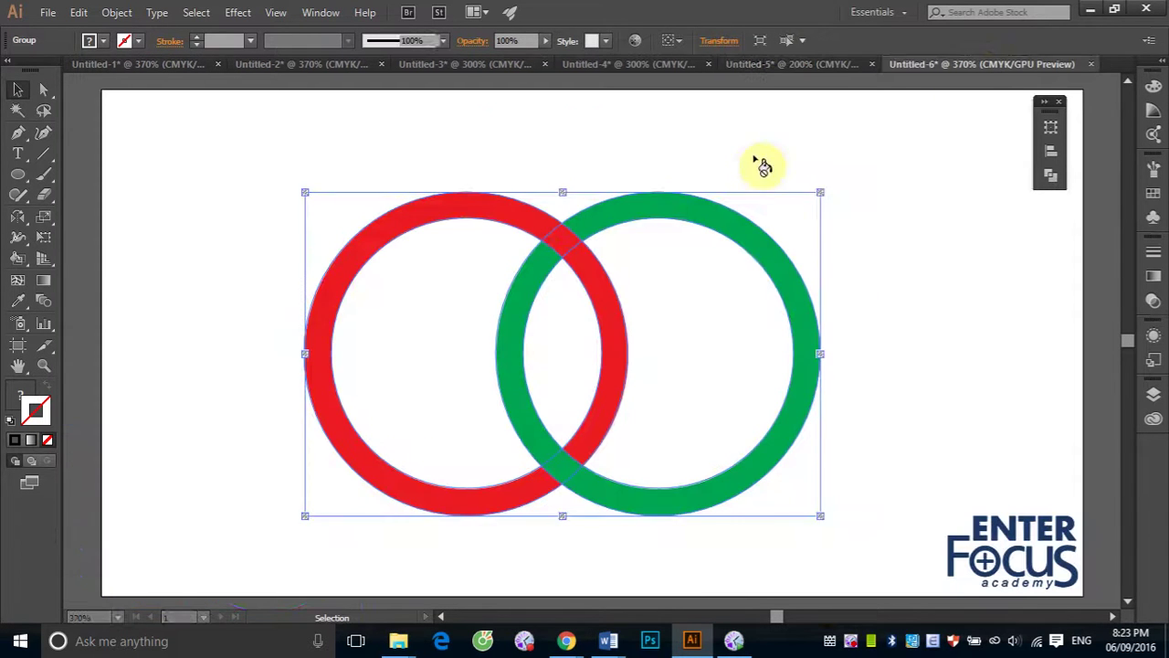
pyautogui.hotkey('ctrl', 'v')
pyautogui.hotkey('ctrl', '-')
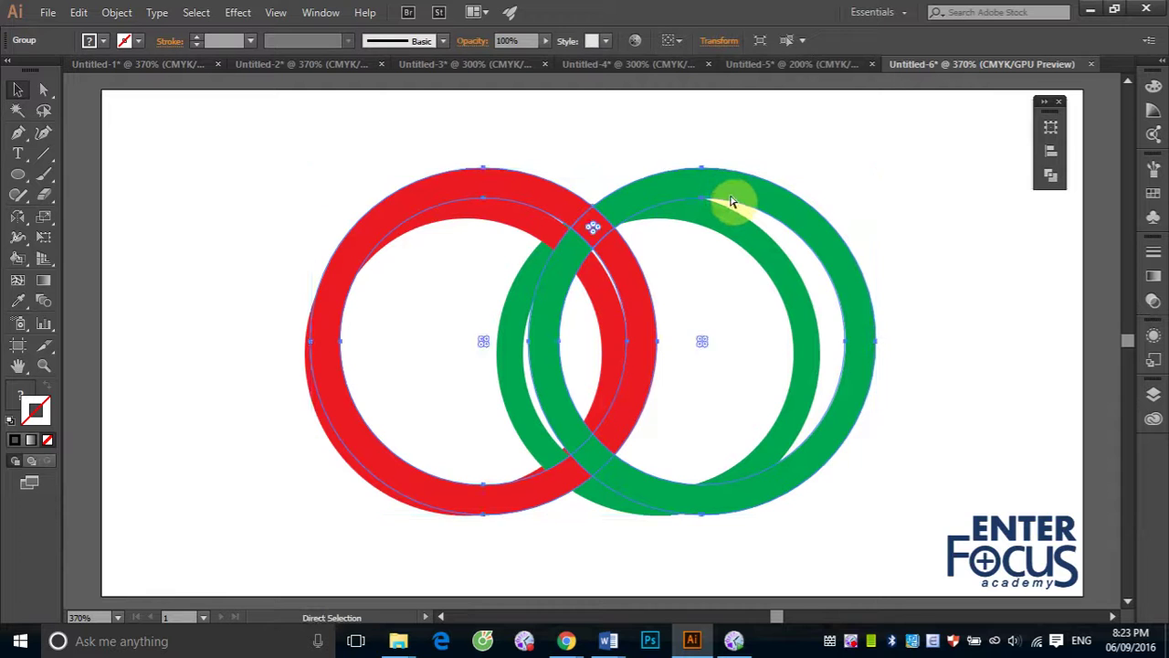
pyautogui.hotkey('ctrl', '-')
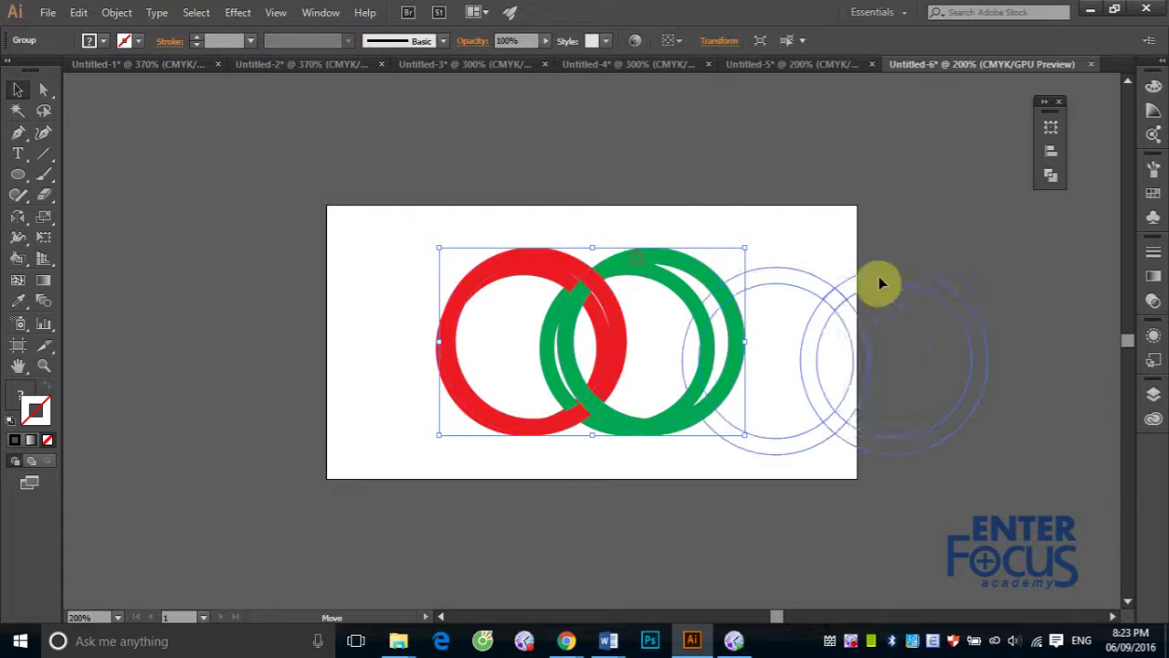
pyautogui.moveTo(636, 264); pyautogui.dragTo(965, 264)
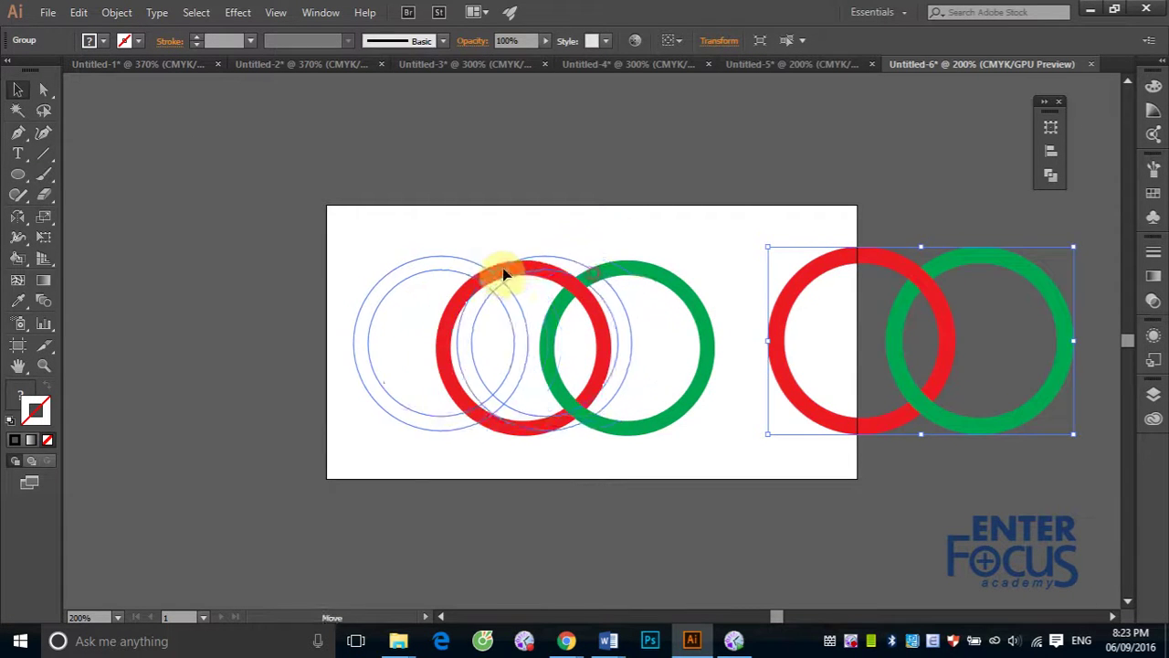
pyautogui.moveTo(594, 279); pyautogui.dragTo(497, 273)
pyautogui.moveTo(809, 269); pyautogui.dragTo(688, 279)
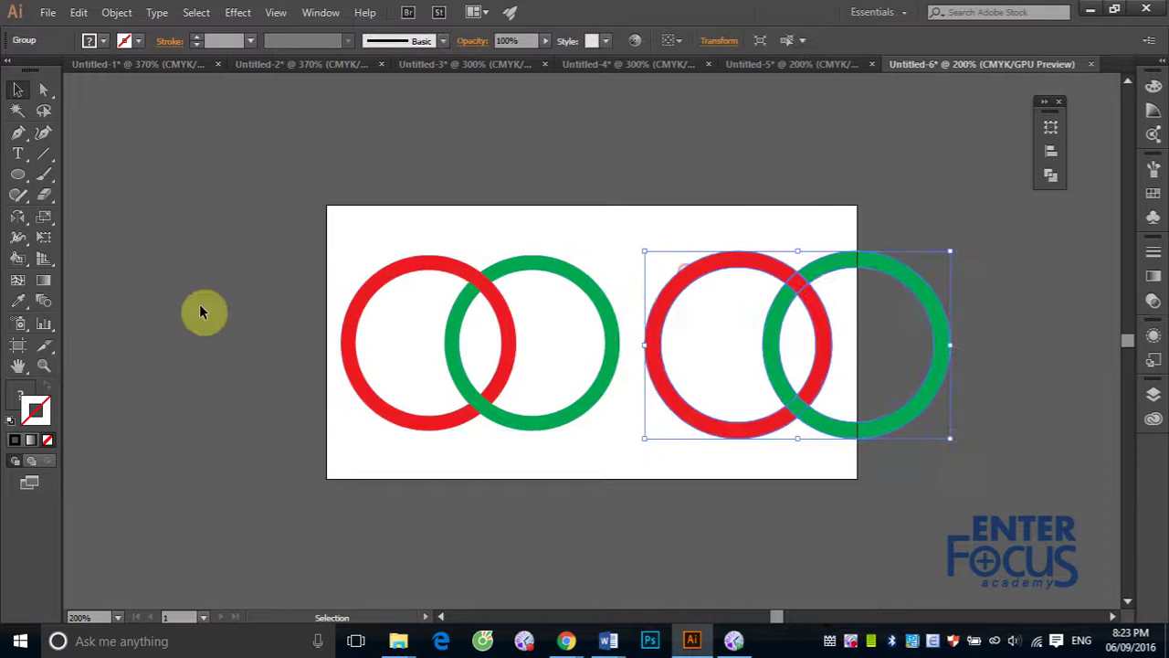
# Widen the artboard to 392 pt with the Artboard tool
pyautogui.click(17, 345)
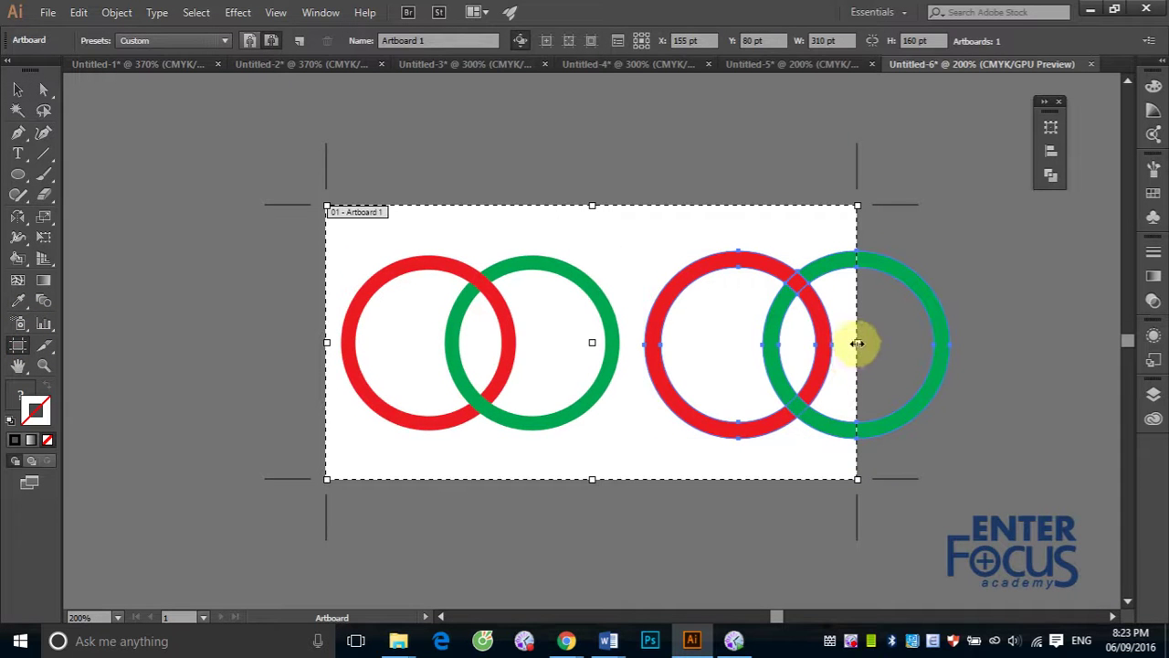
pyautogui.moveTo(858, 344); pyautogui.dragTo(998, 342)
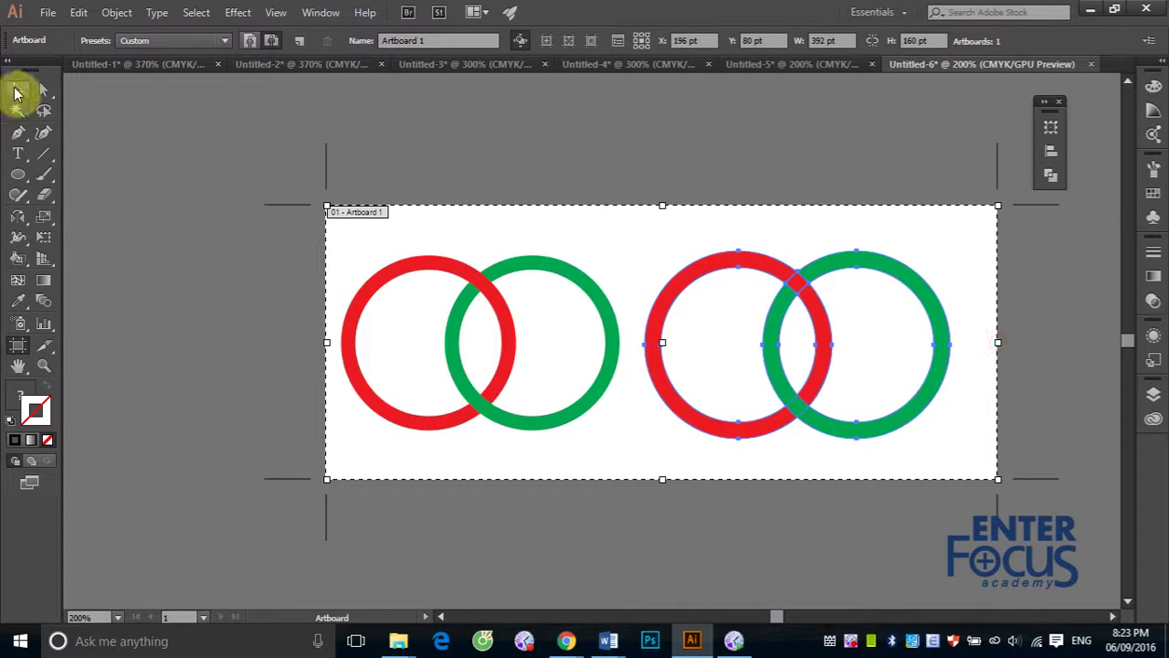
pyautogui.click(17, 89)
pyautogui.click(856, 411)
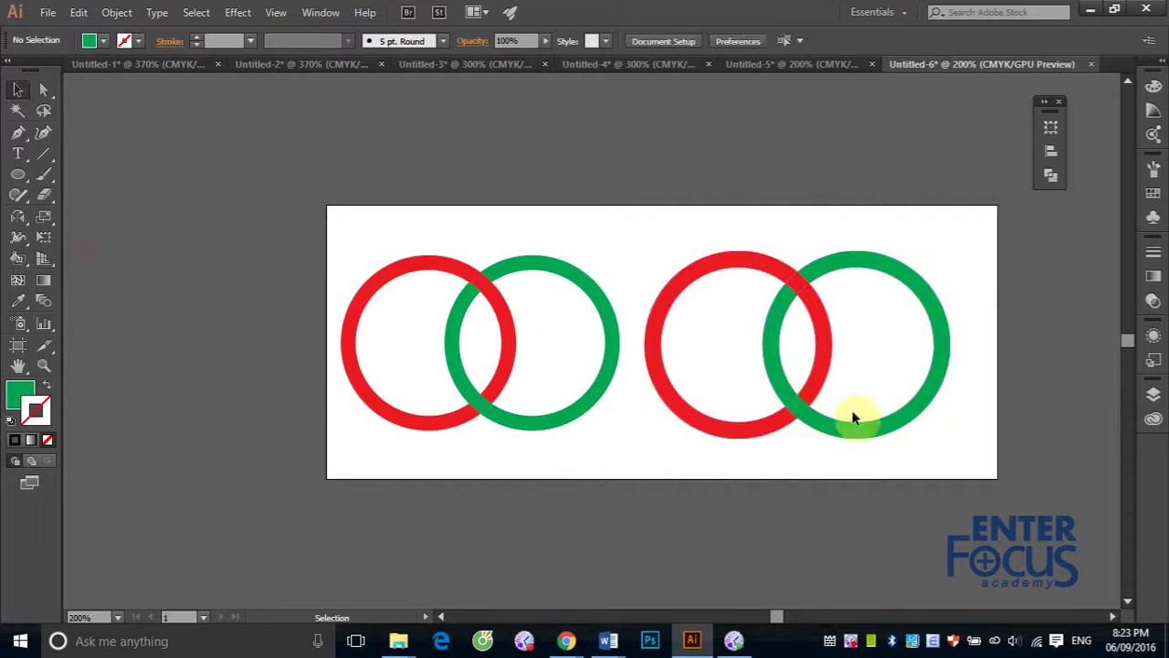
pyautogui.click(551, 272)
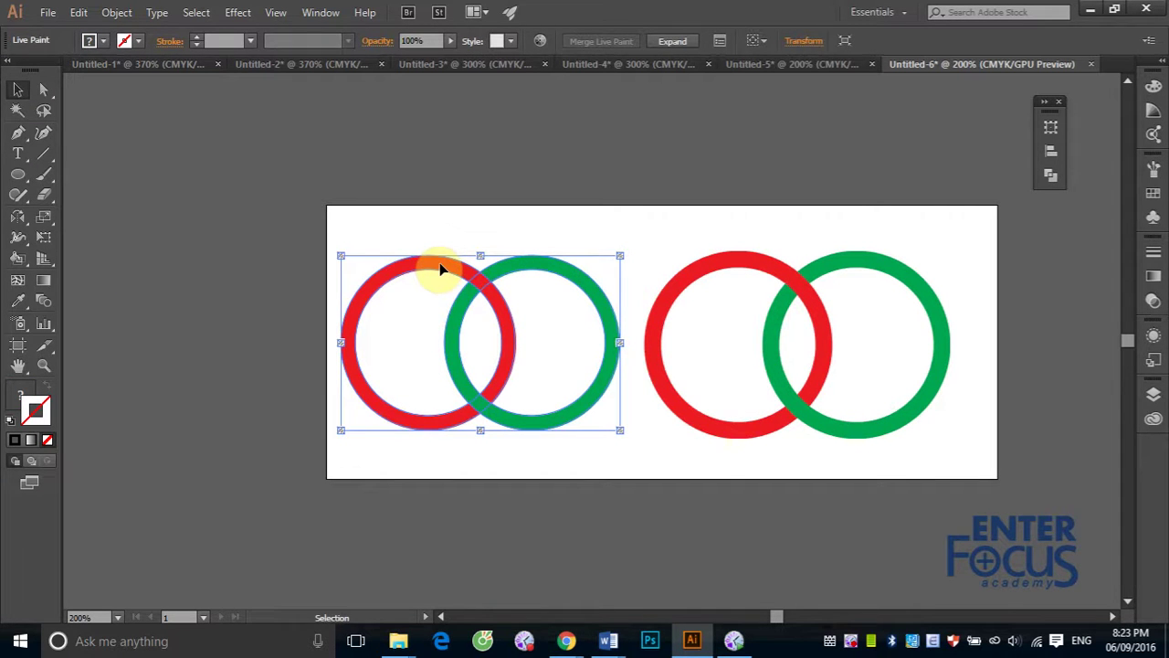
pyautogui.click(754, 269)
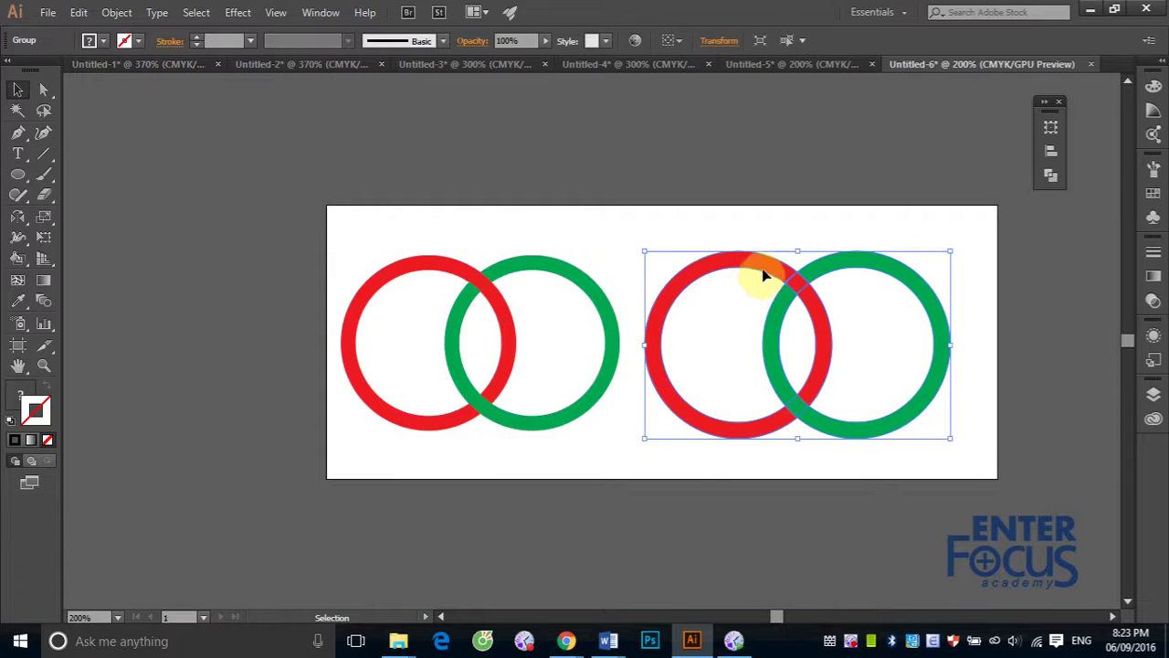
pyautogui.click(601, 305)
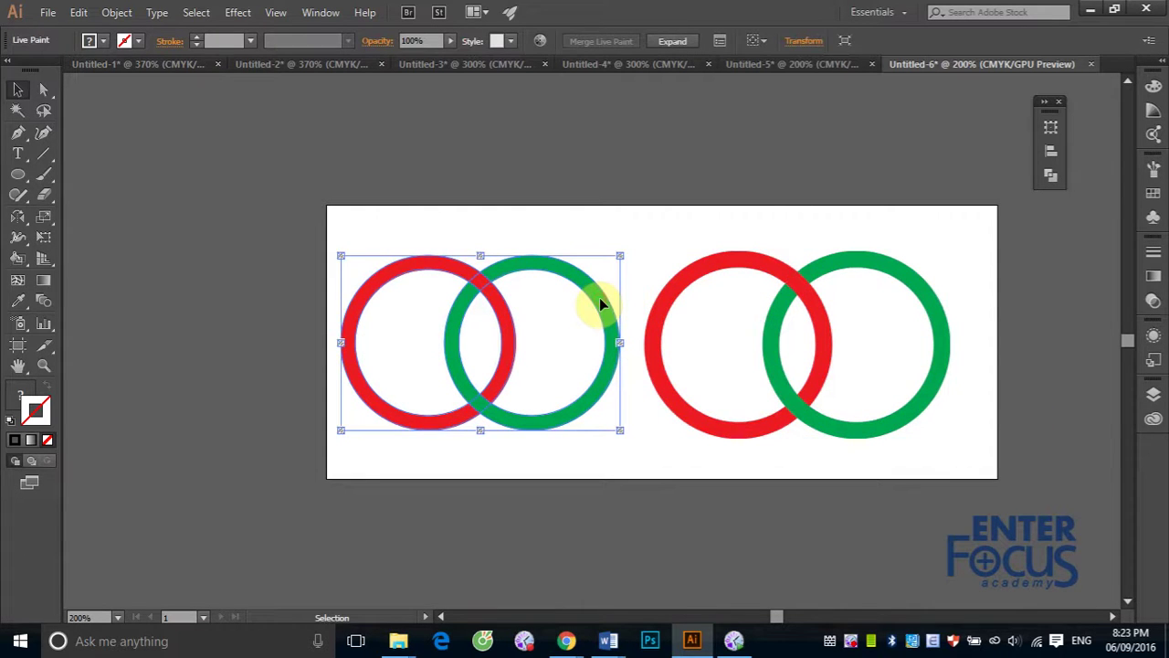
pyautogui.click(710, 274)
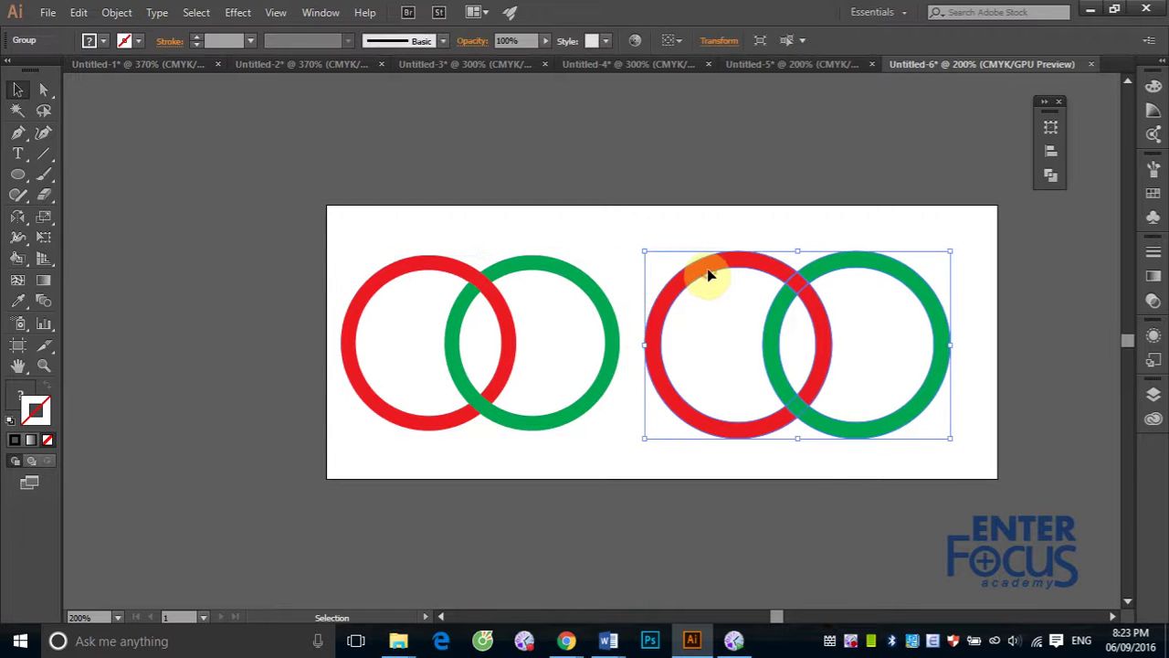
pyautogui.click(568, 274)
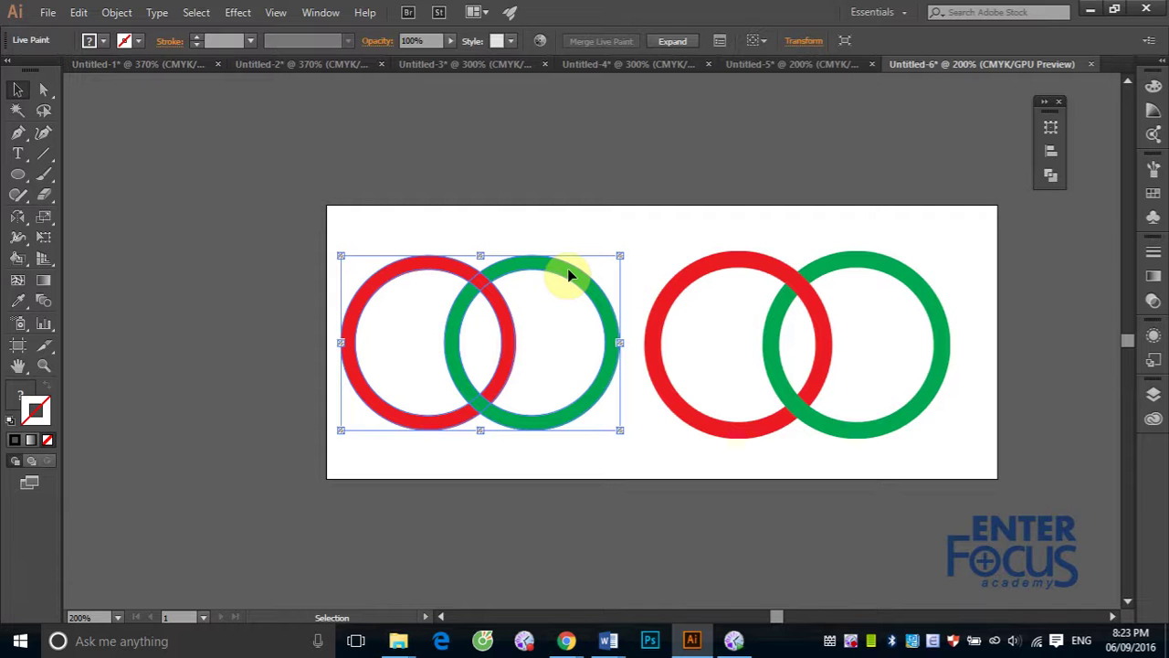
pyautogui.click(690, 269)
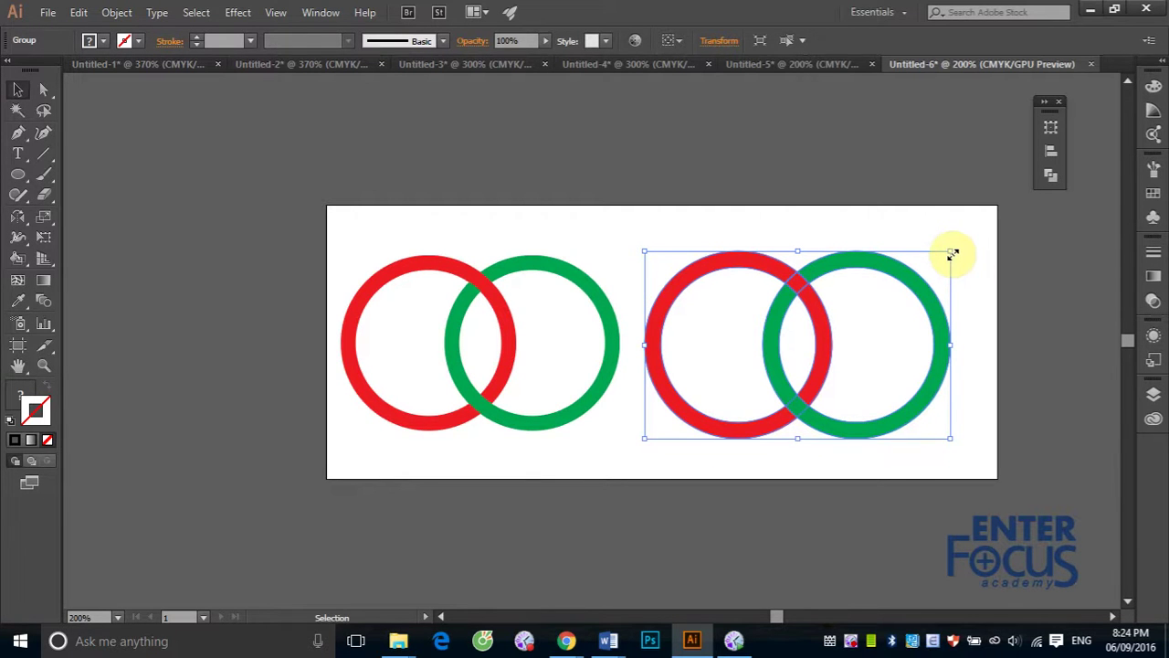
pyautogui.click(560, 269)
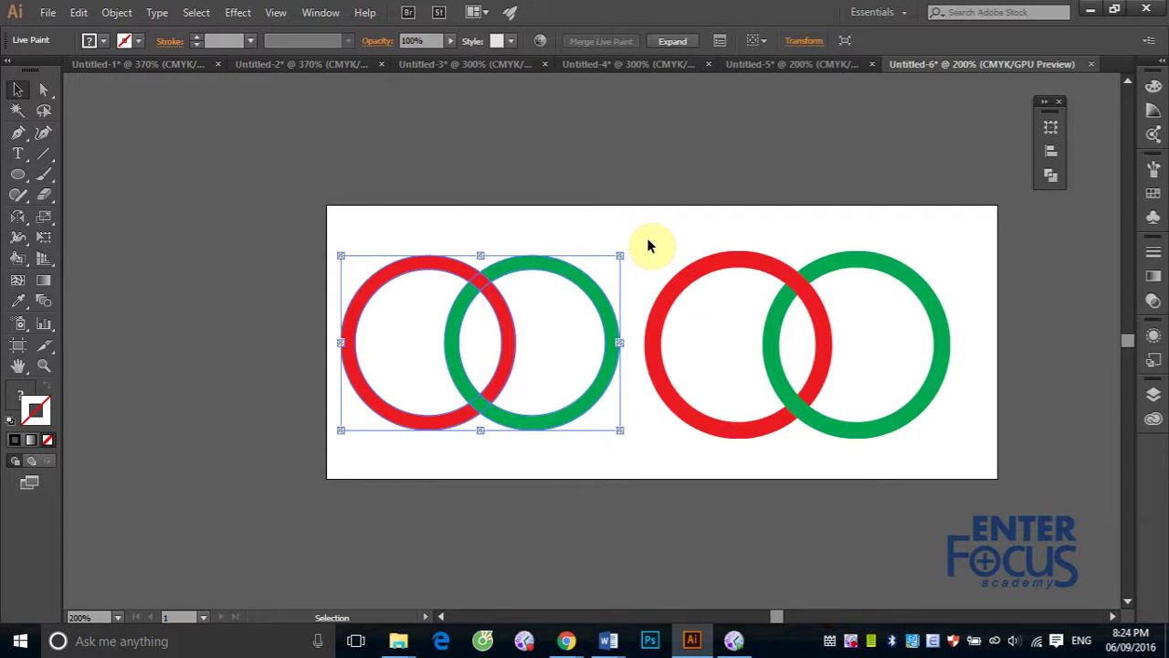
pyautogui.click(709, 266)
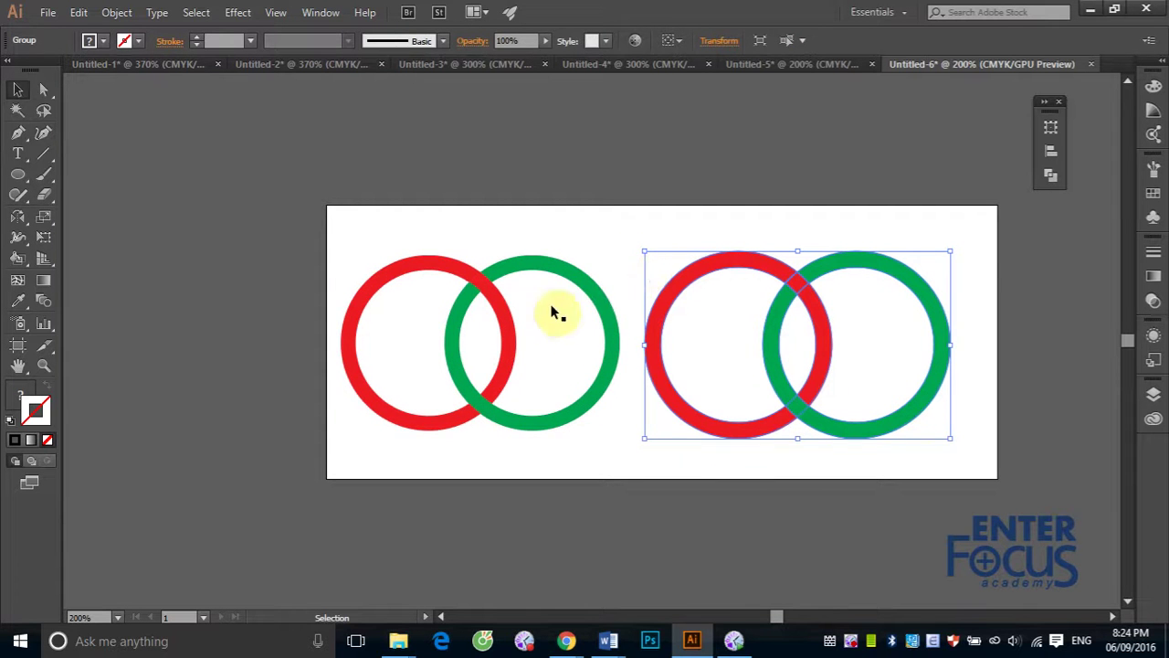
pyautogui.click(584, 285)
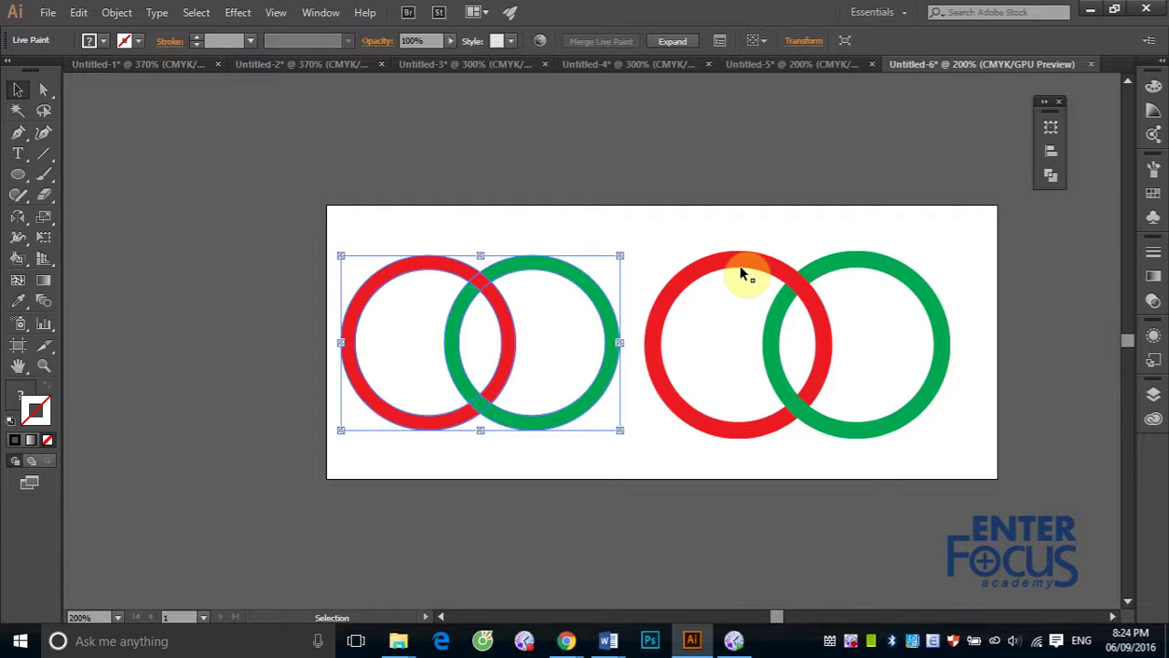
pyautogui.click(804, 294)
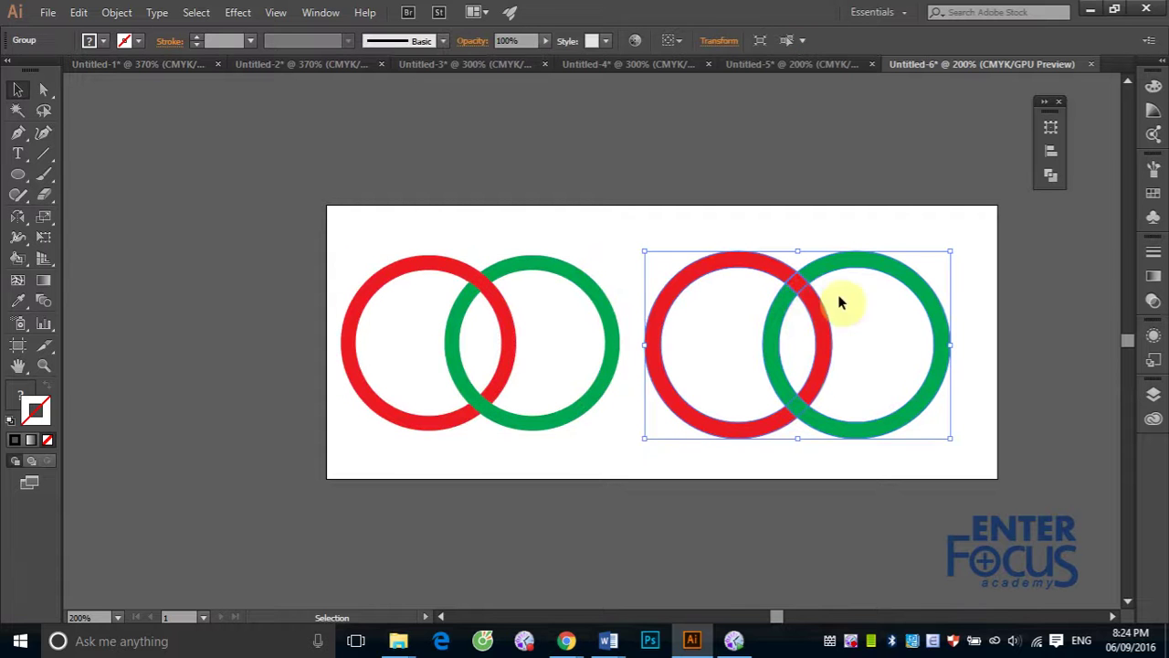
pyautogui.click(796, 286)
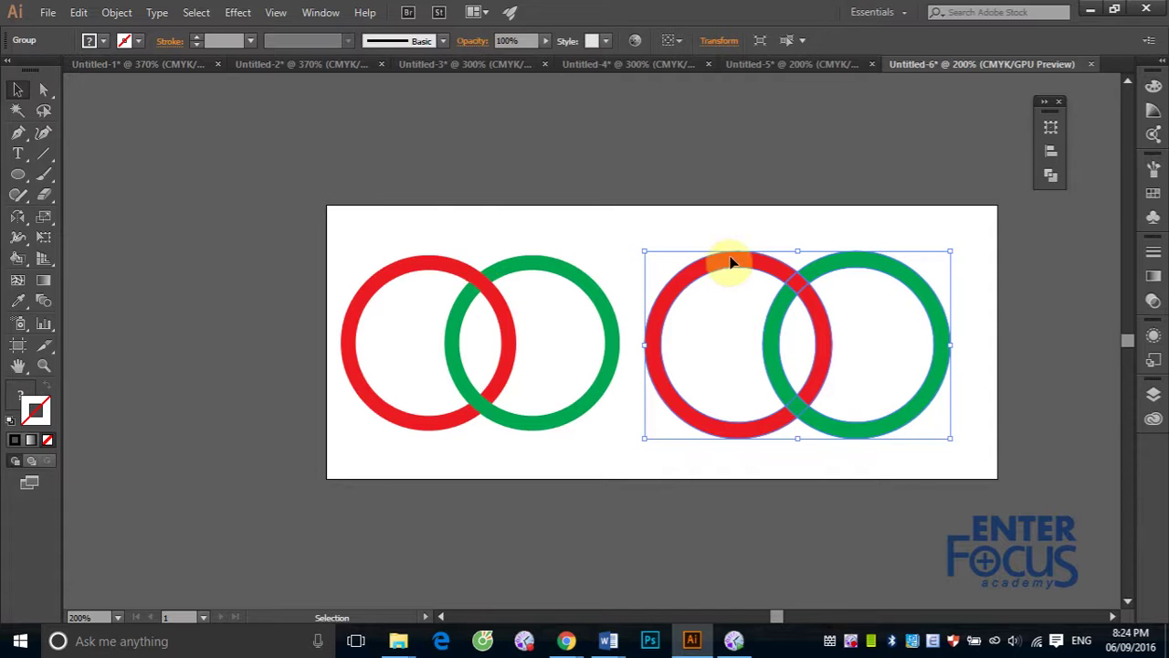
# Delete the right pair of circles and select the green ring inside the Live Paint group
pyautogui.press('Delete')
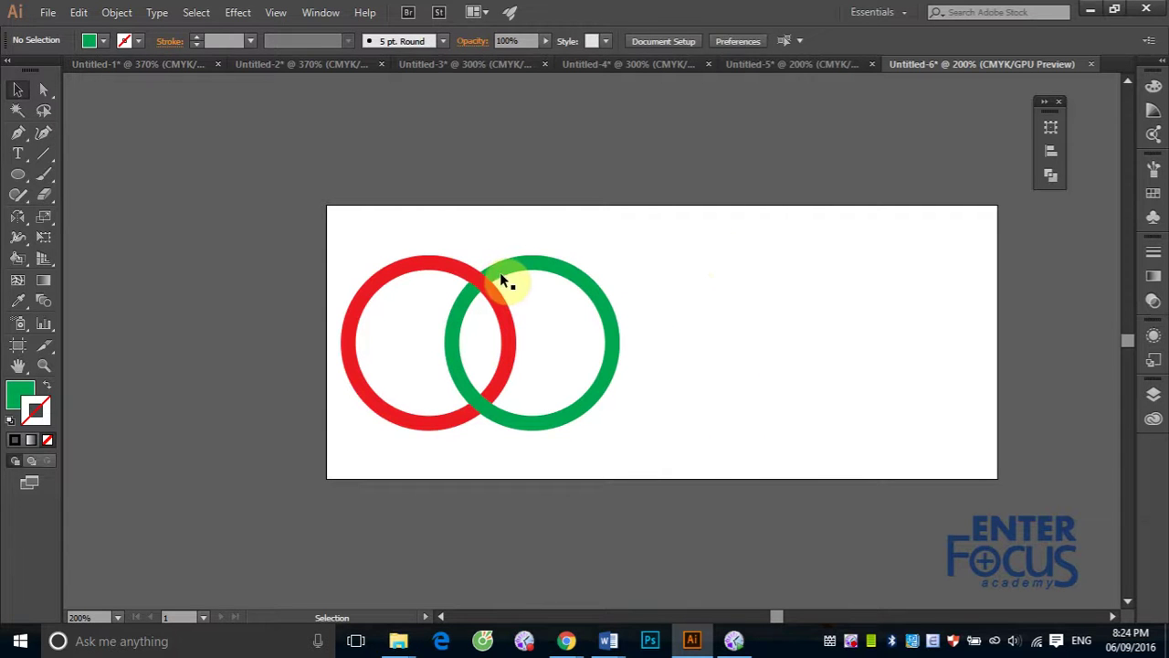
pyautogui.click(495, 280)
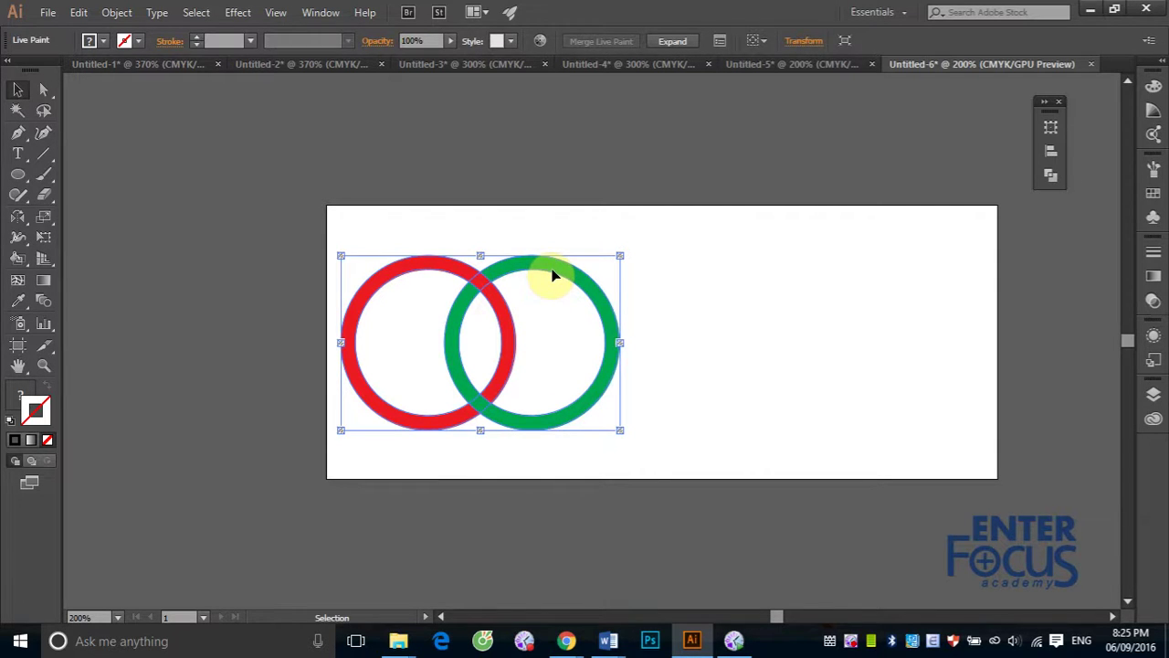
pyautogui.click(378, 162)
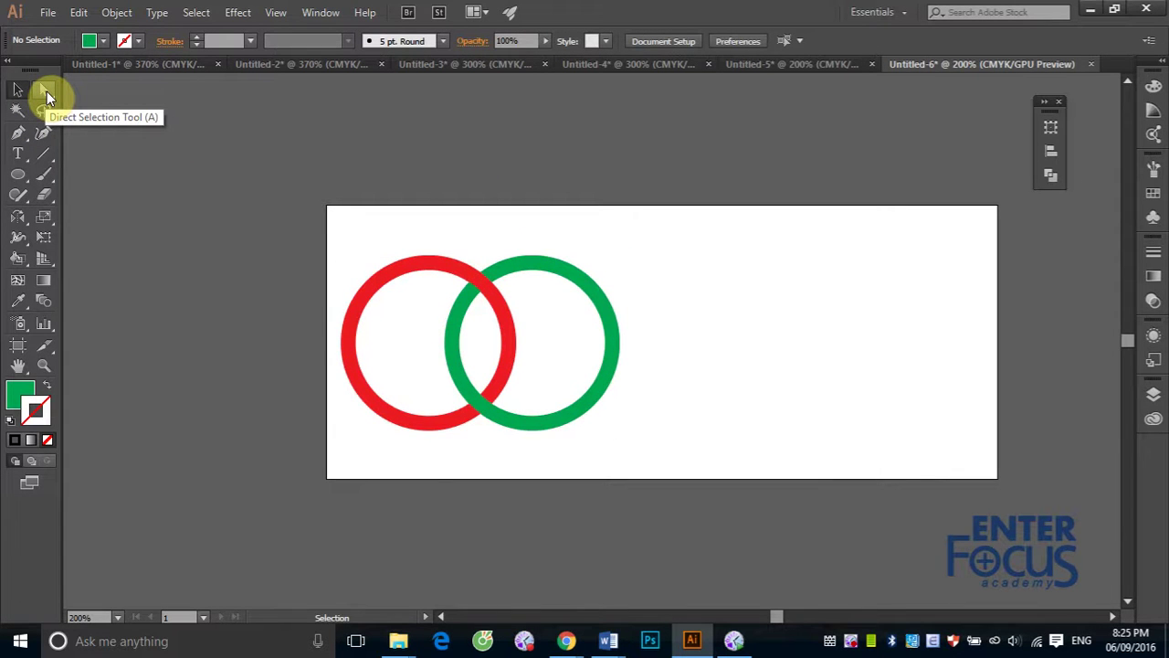
pyautogui.click(47, 91)
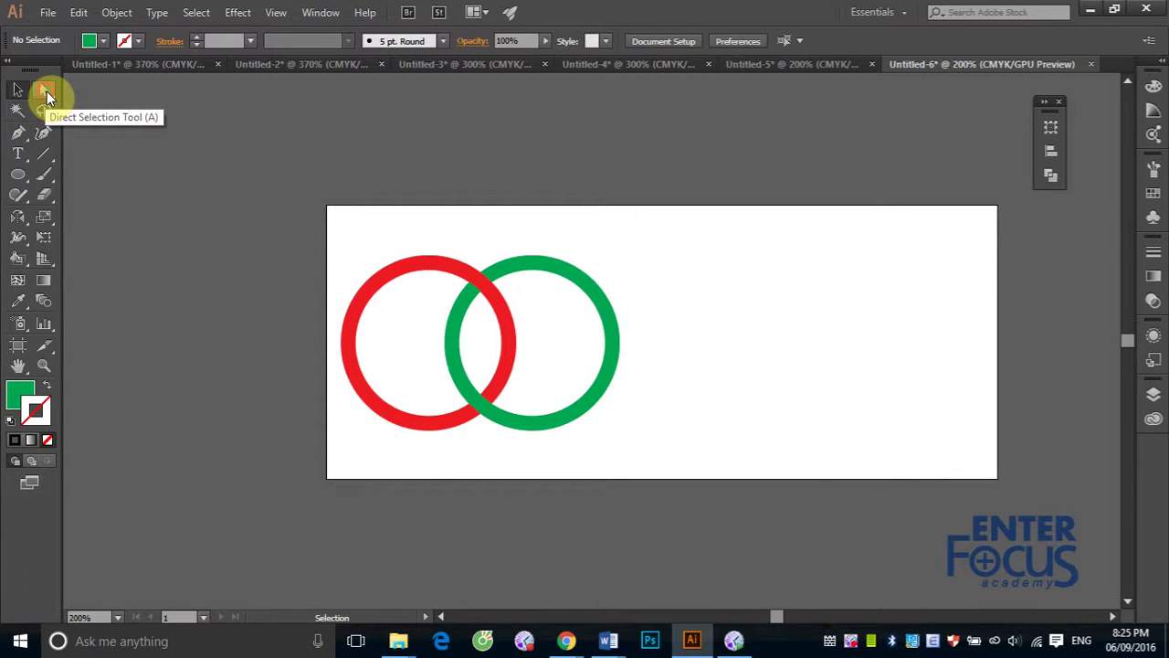
pyautogui.click(534, 265)
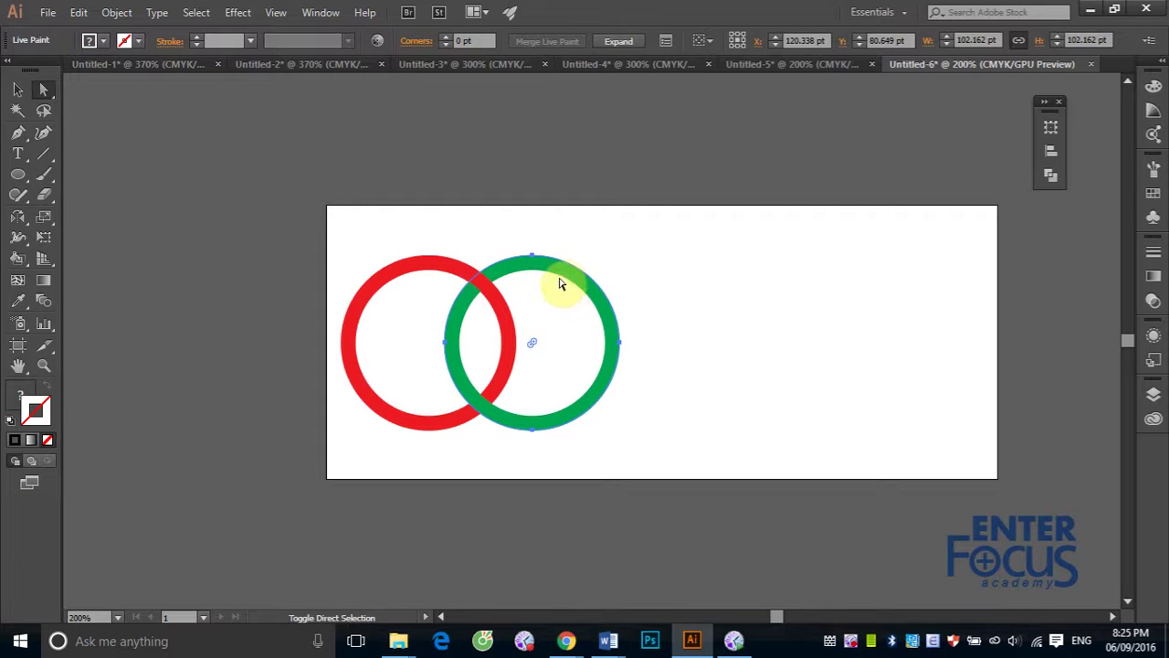
pyautogui.click(561, 281)
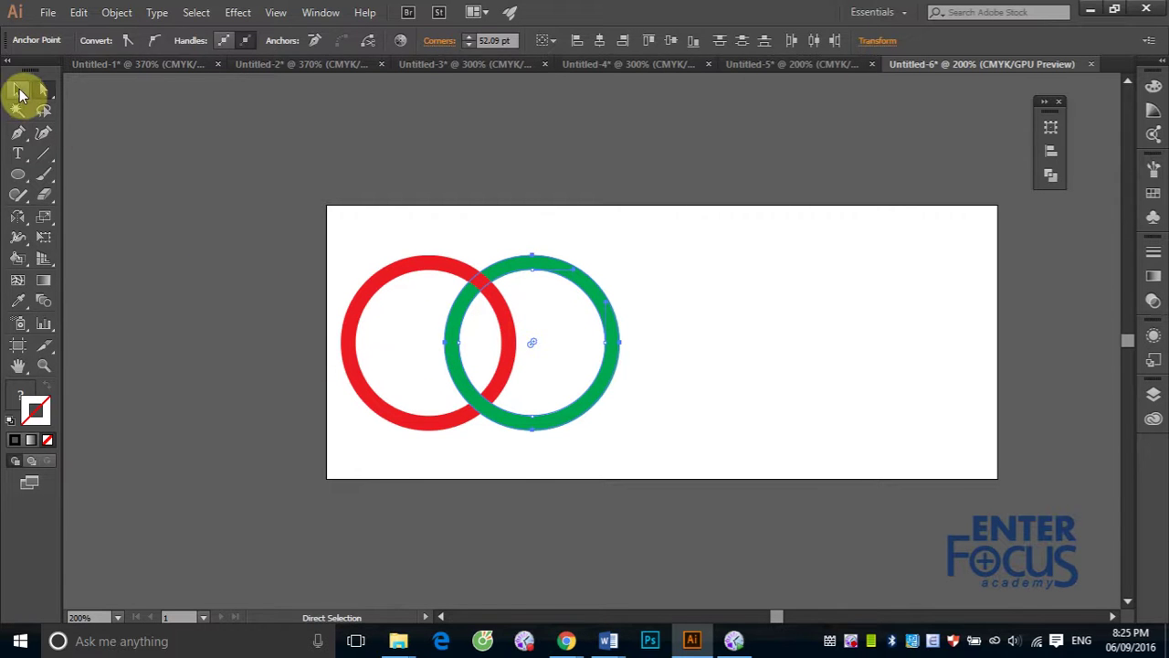
pyautogui.click(18, 89)
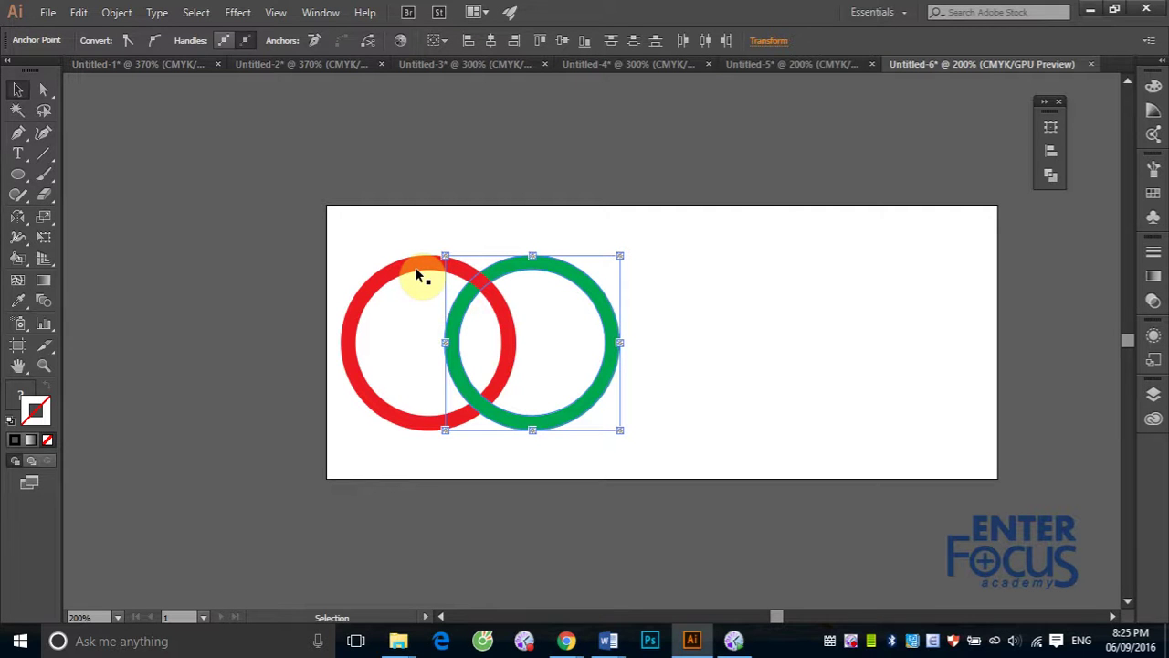
pyautogui.moveTo(578, 272); pyautogui.dragTo(554, 299)
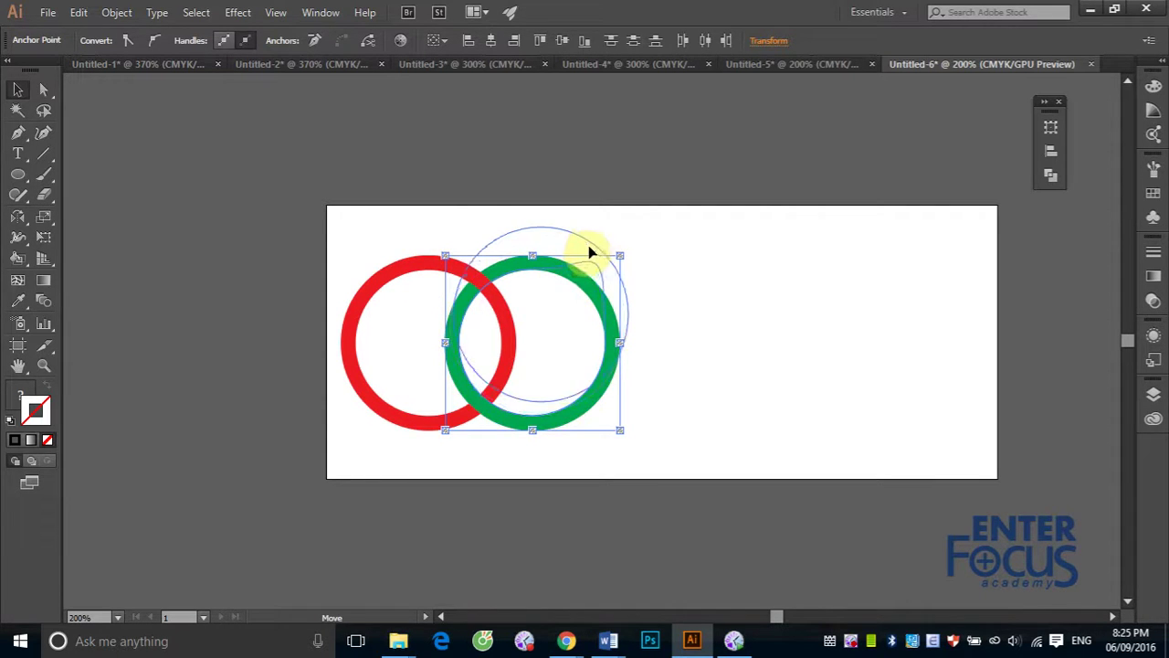
# Undo the green ring's distortion and inspect its anchor points with Direct Selection
pyautogui.hotkey('ctrl', 'z')
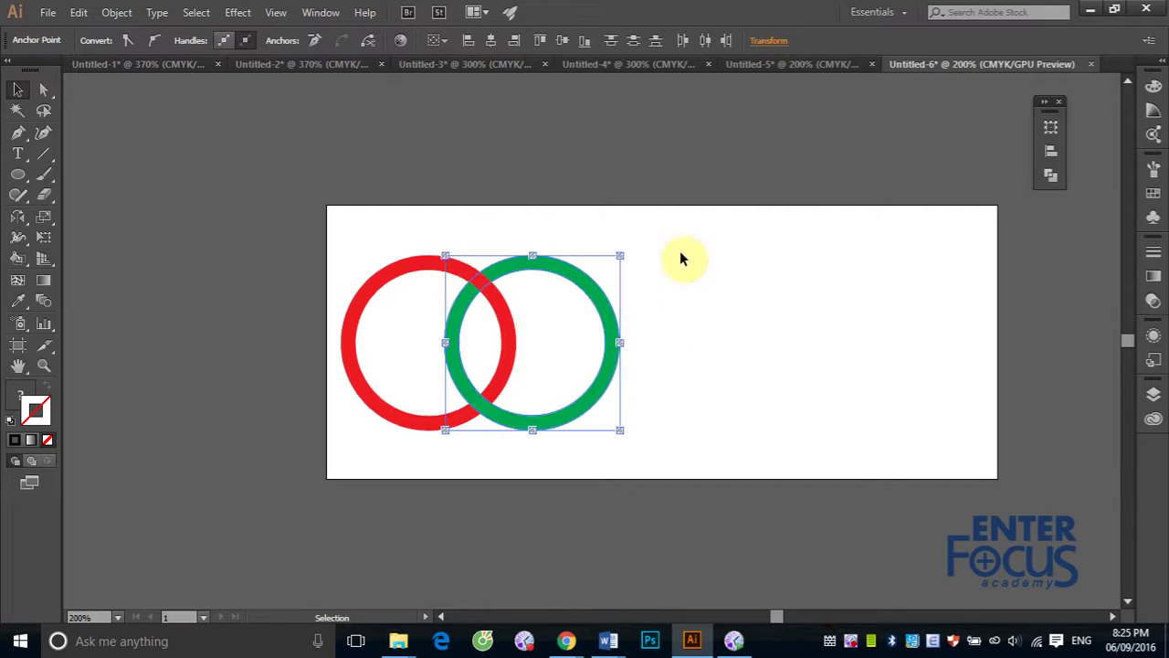
pyautogui.click(681, 254)
pyautogui.click(44, 90)
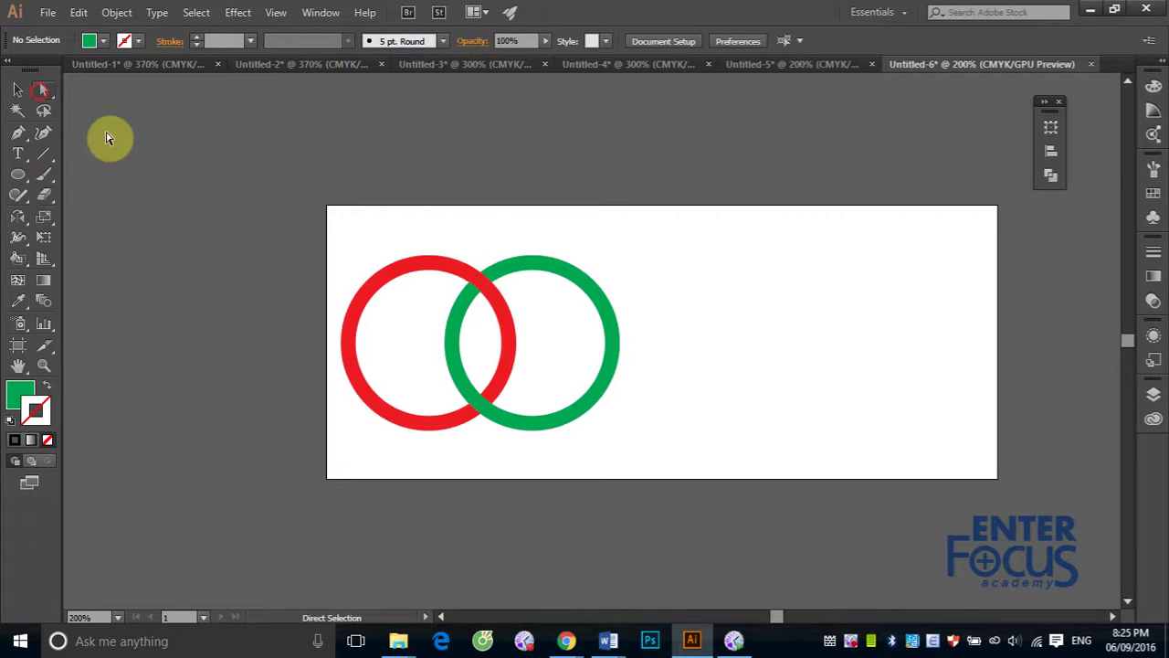
pyautogui.click(493, 279)
pyautogui.click(493, 279)
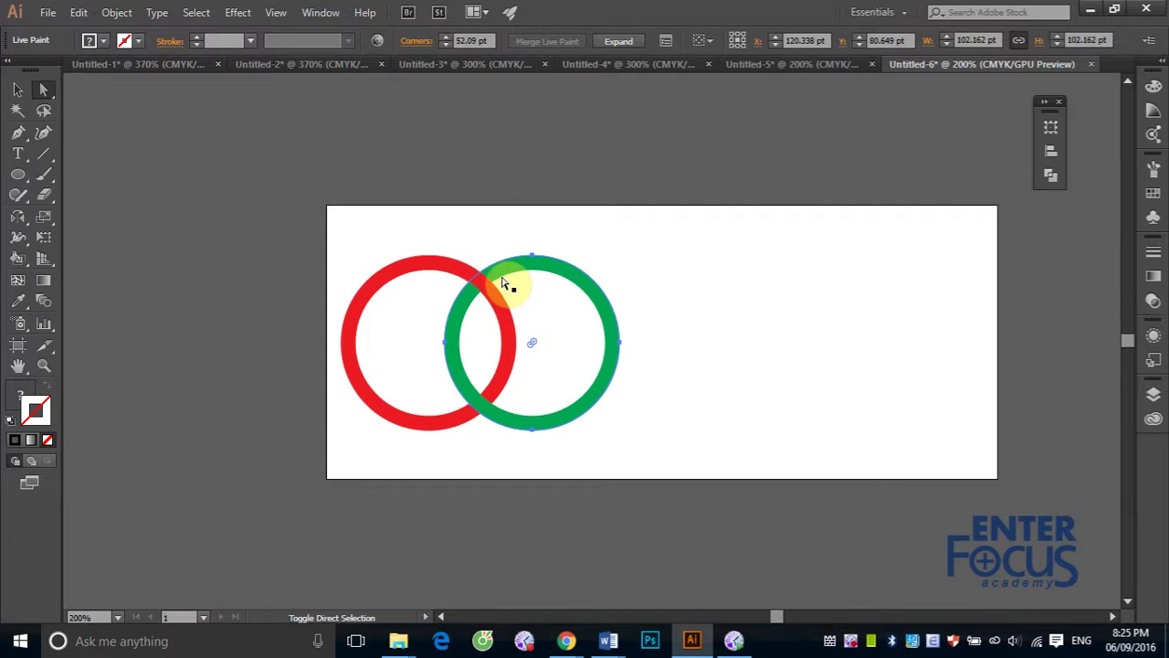
pyautogui.click(502, 278)
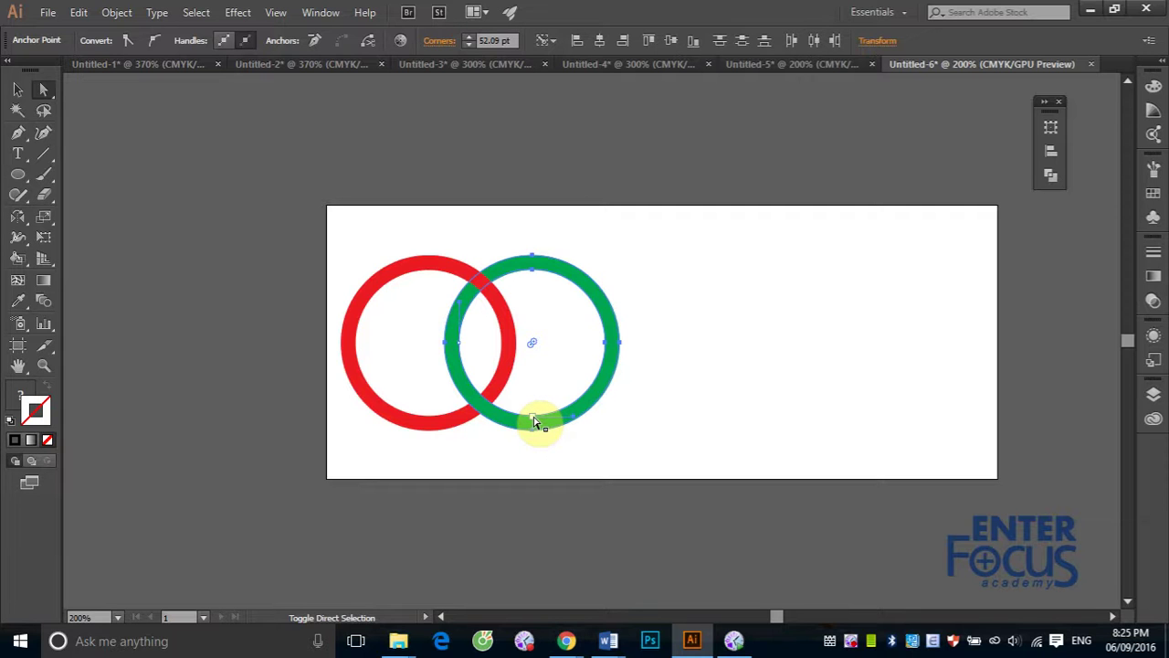
pyautogui.click(459, 345)
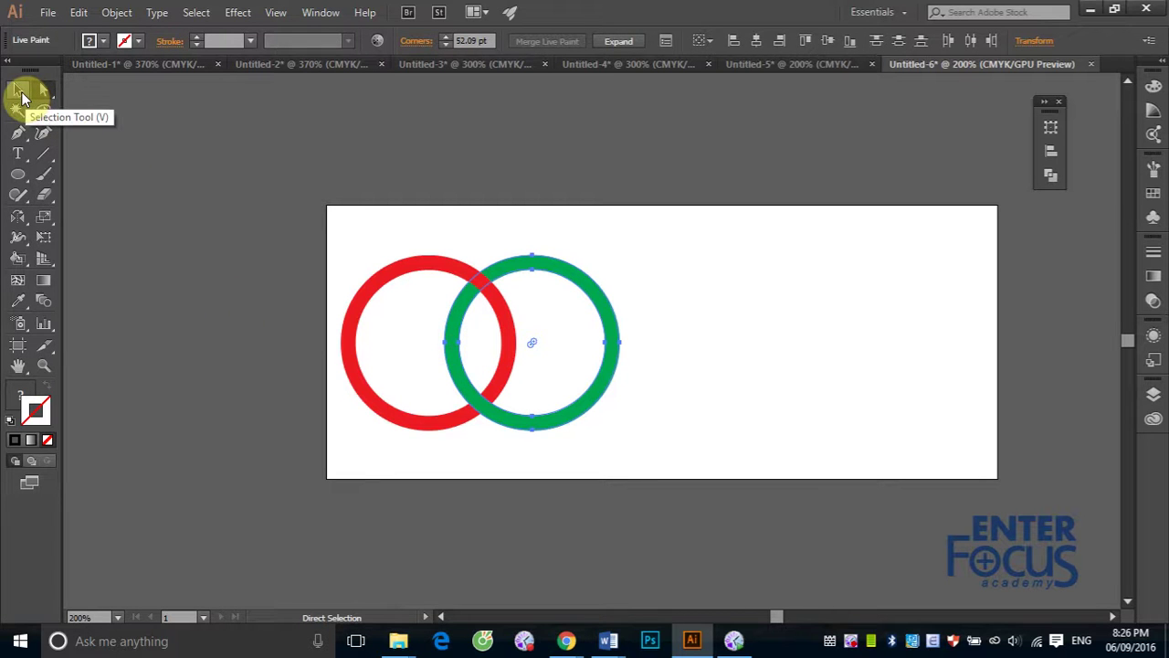
pyautogui.click(23, 97)
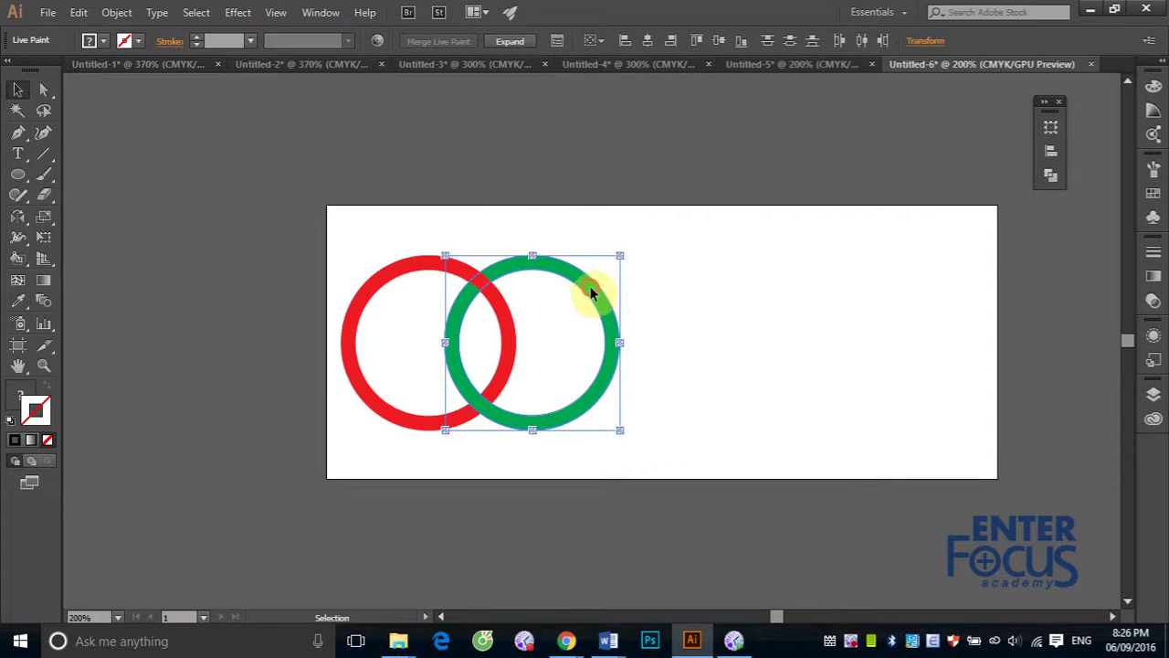
# Drag the green ring above the red ring, then down-right to overlap its lower right edge
pyautogui.moveTo(592, 293)
pyautogui.mouseDown()
pyautogui.moveTo(585, 258)
pyautogui.moveTo(599, 336)
pyautogui.moveTo(521, 402)
pyautogui.moveTo(430, 414)
pyautogui.mouseUp()
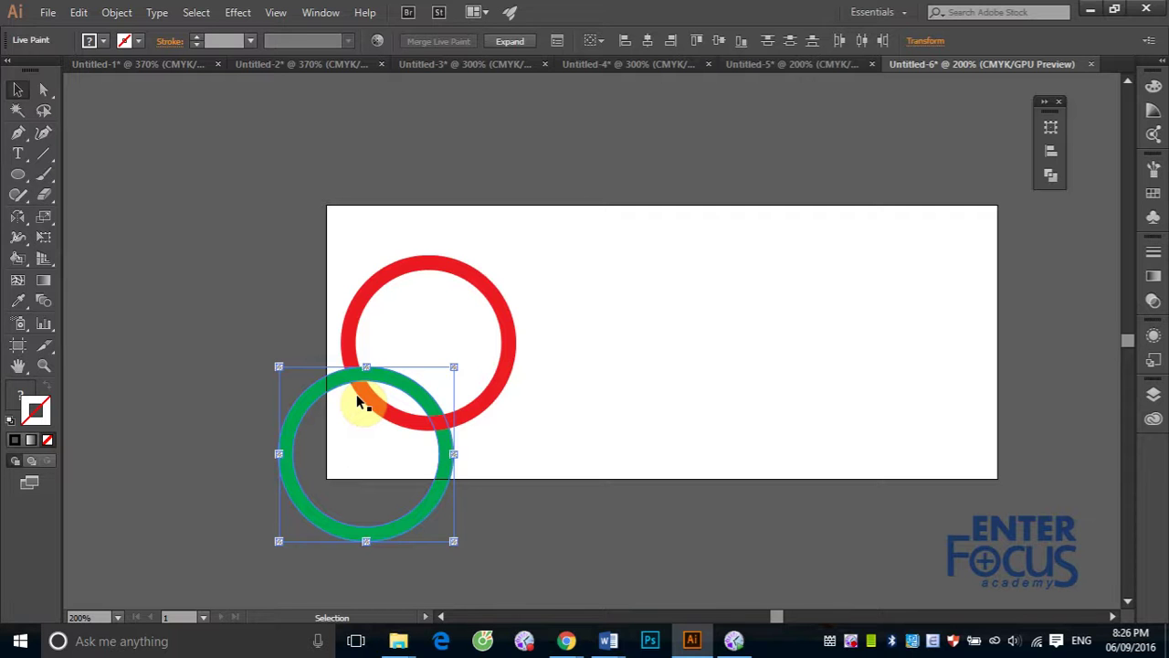
pyautogui.moveTo(295, 404)
pyautogui.mouseDown()
pyautogui.moveTo(293, 312)
pyautogui.moveTo(405, 221)
pyautogui.mouseUp()
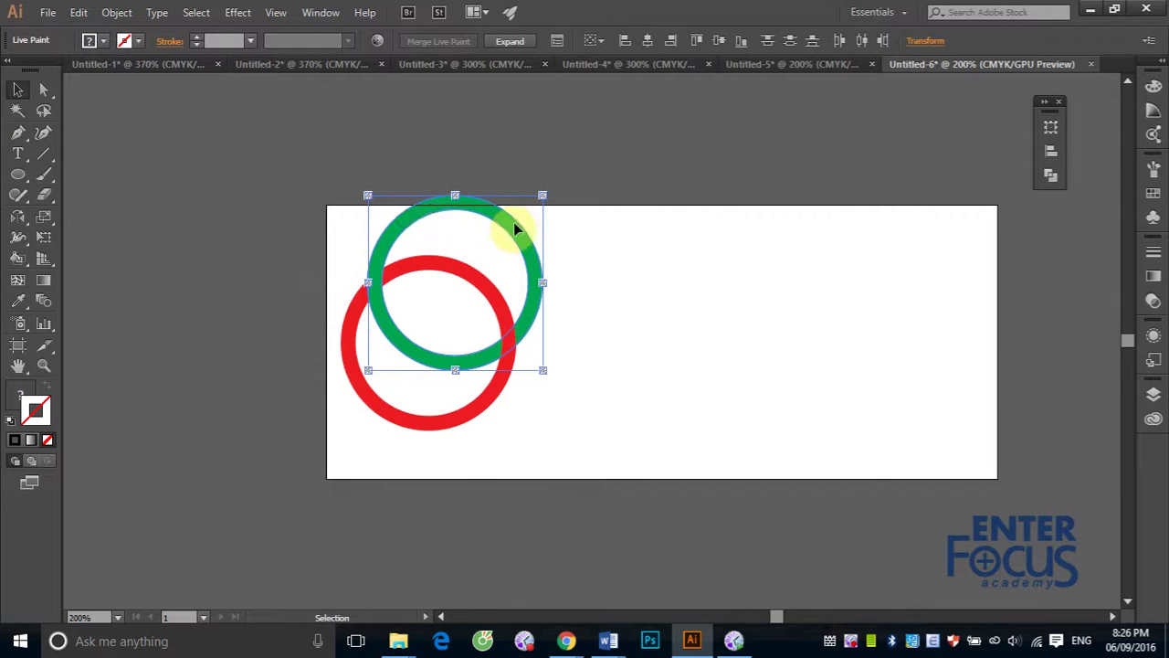
pyautogui.moveTo(514, 230); pyautogui.dragTo(609, 343)
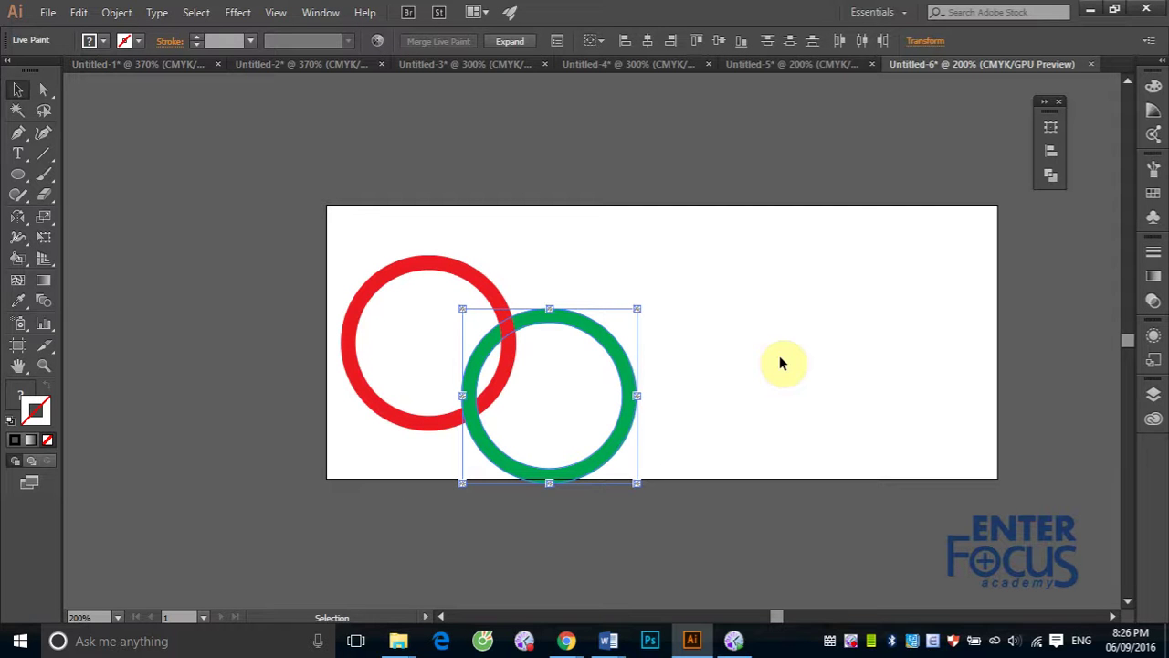
pyautogui.moveTo(587, 334); pyautogui.dragTo(643, 377)
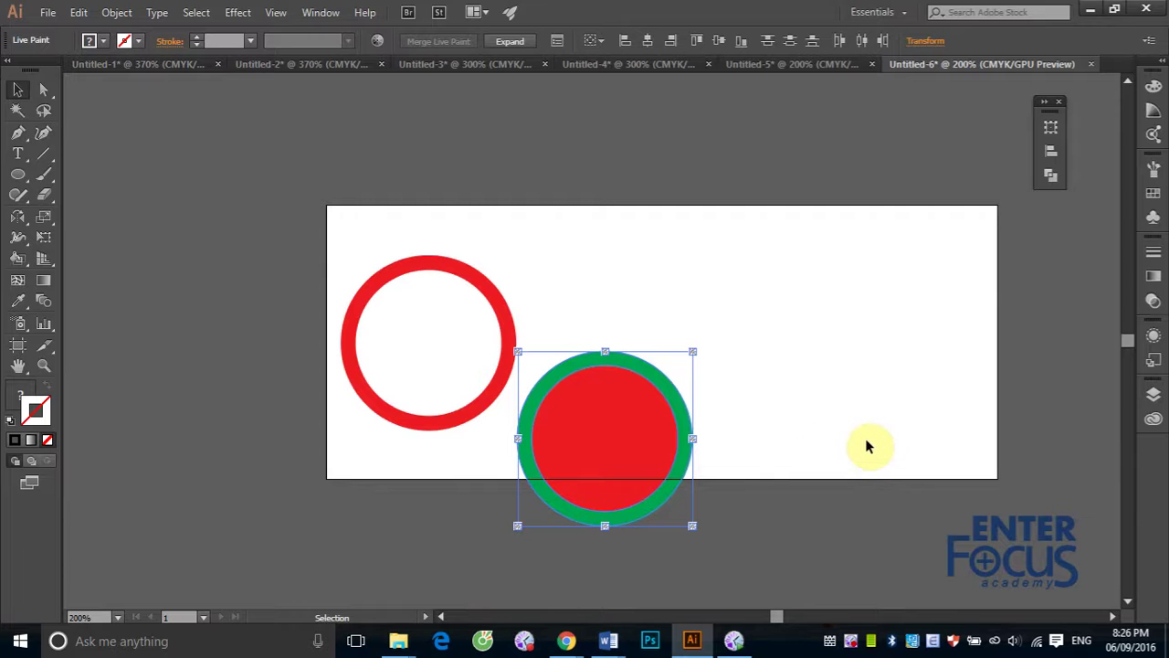
pyautogui.moveTo(679, 405); pyautogui.dragTo(598, 368)
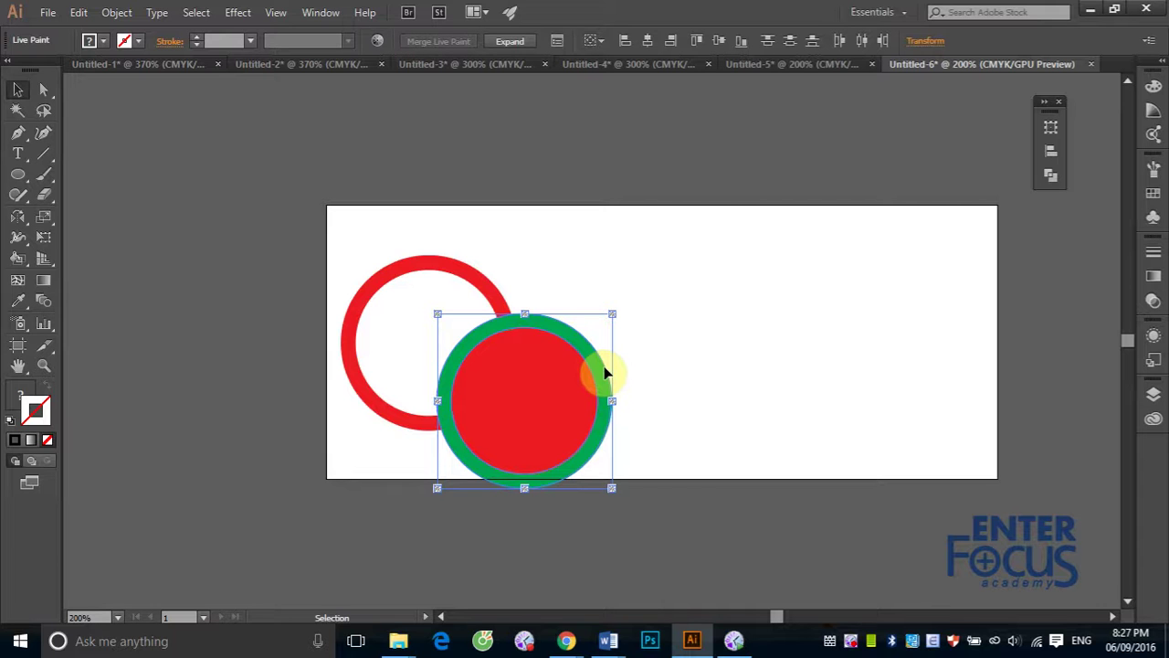
pyautogui.hotkey('ctrl', 'z')
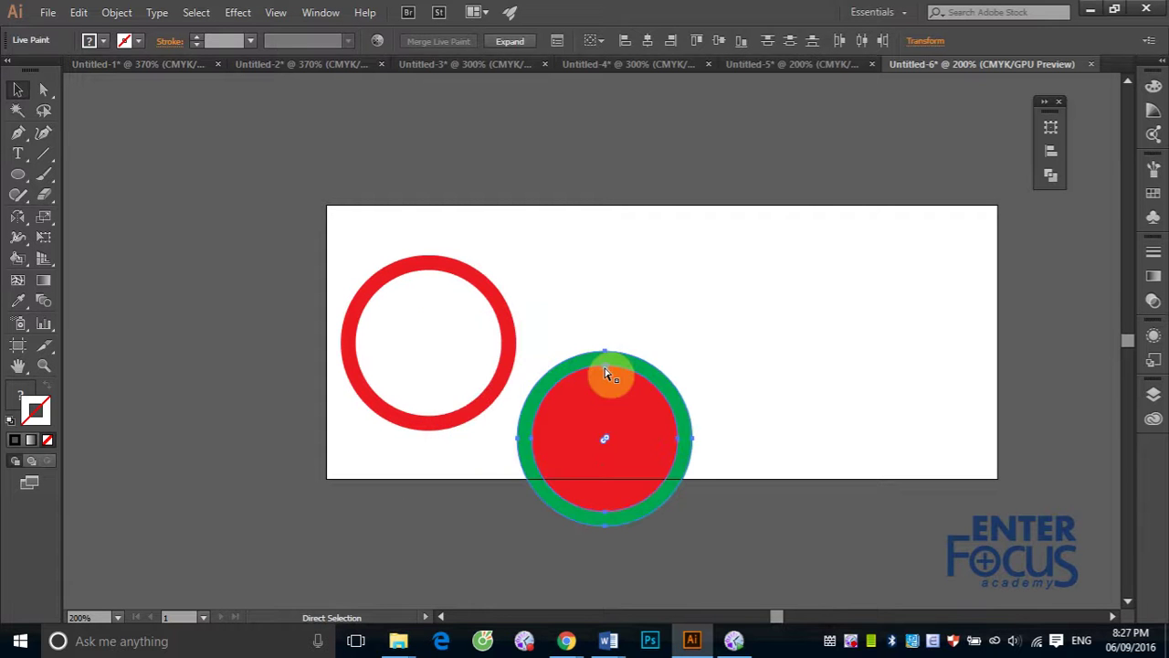
pyautogui.hotkey('ctrl', 'z')
pyautogui.hotkey('ctrl', 'z')
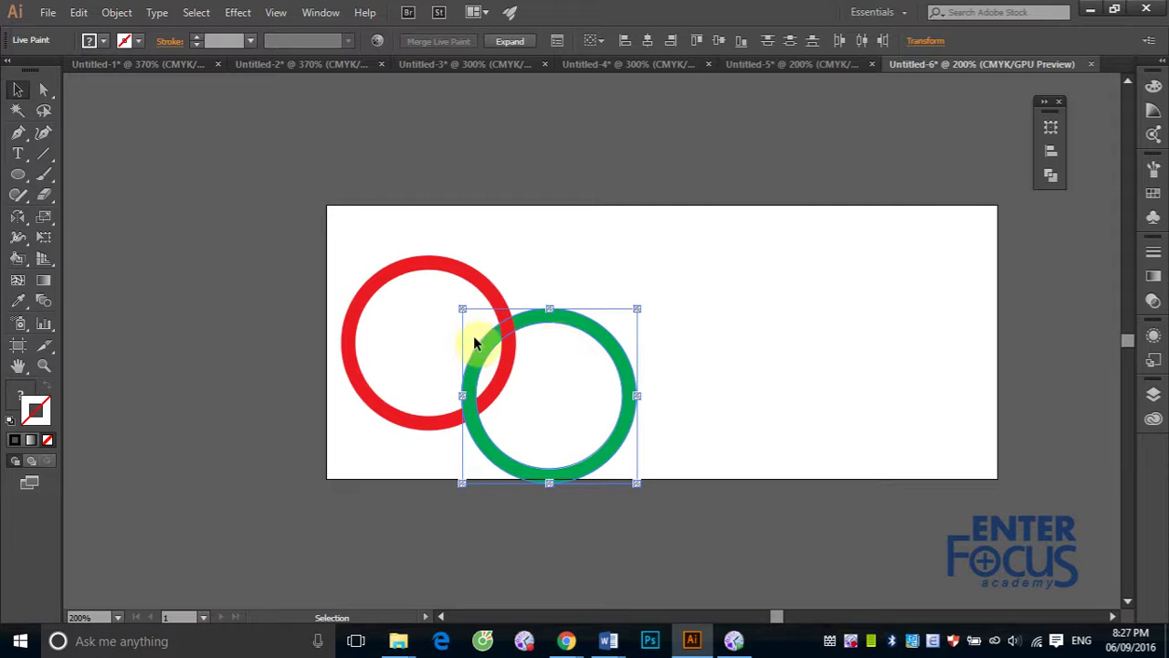
# Drag both rings off the artboard to the lower right, then place a first point and switch to the Pen Tool
pyautogui.keyDown('shift'); pyautogui.click(492, 298); pyautogui.keyUp('shift')
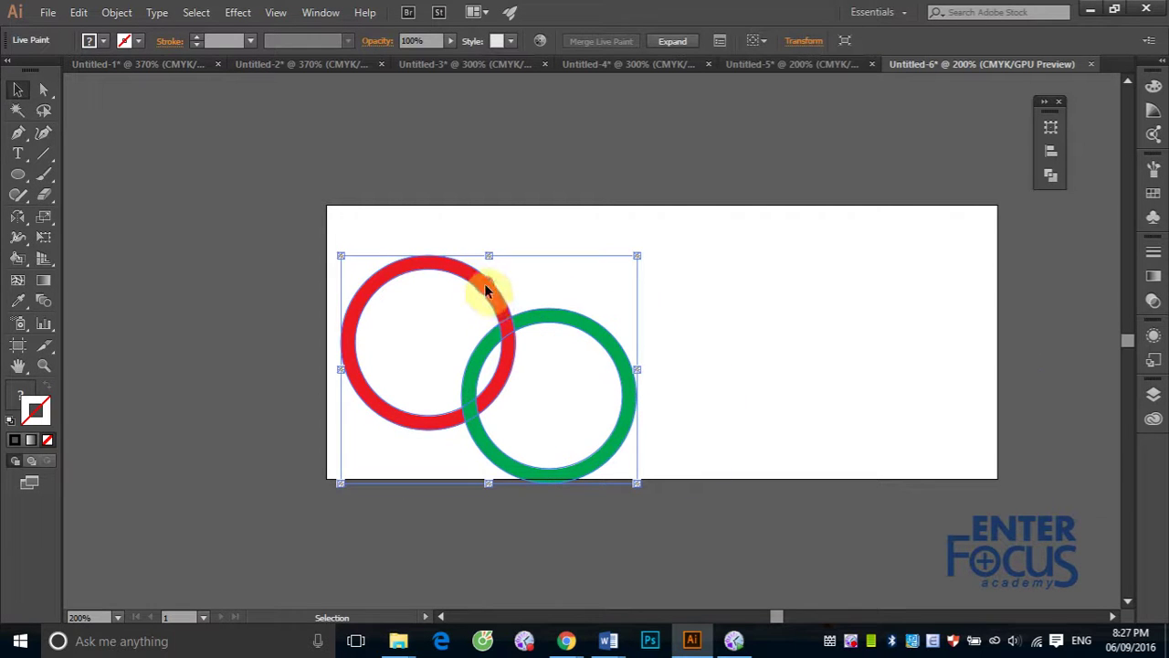
pyautogui.moveTo(484, 284); pyautogui.dragTo(814, 529)
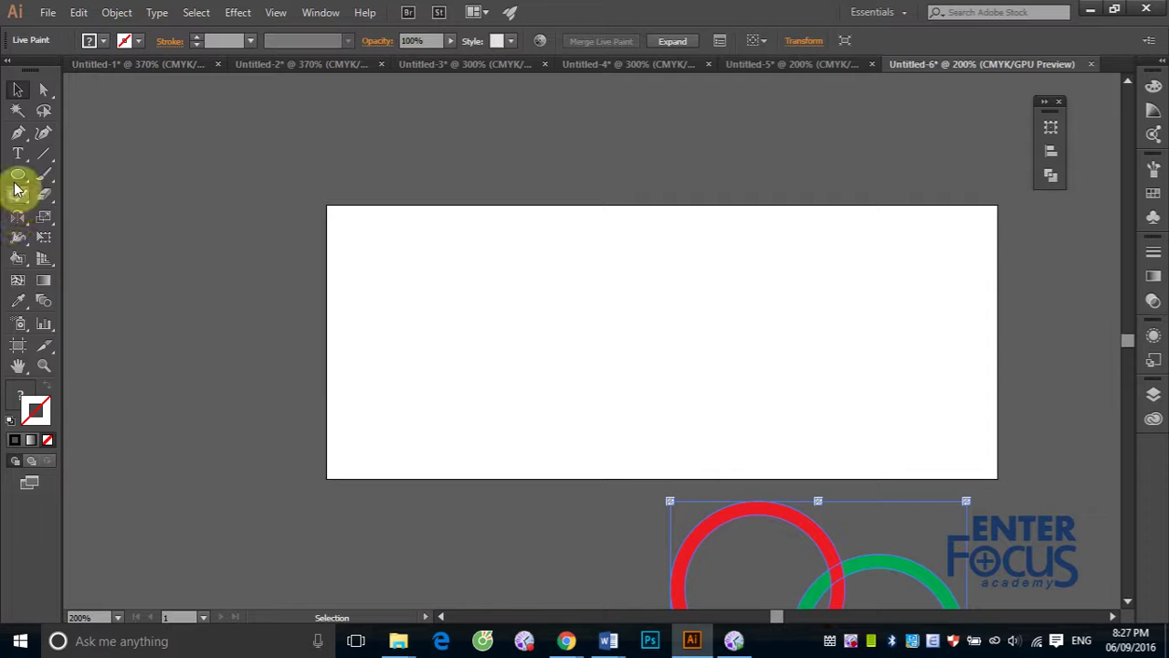
pyautogui.click(46, 133)
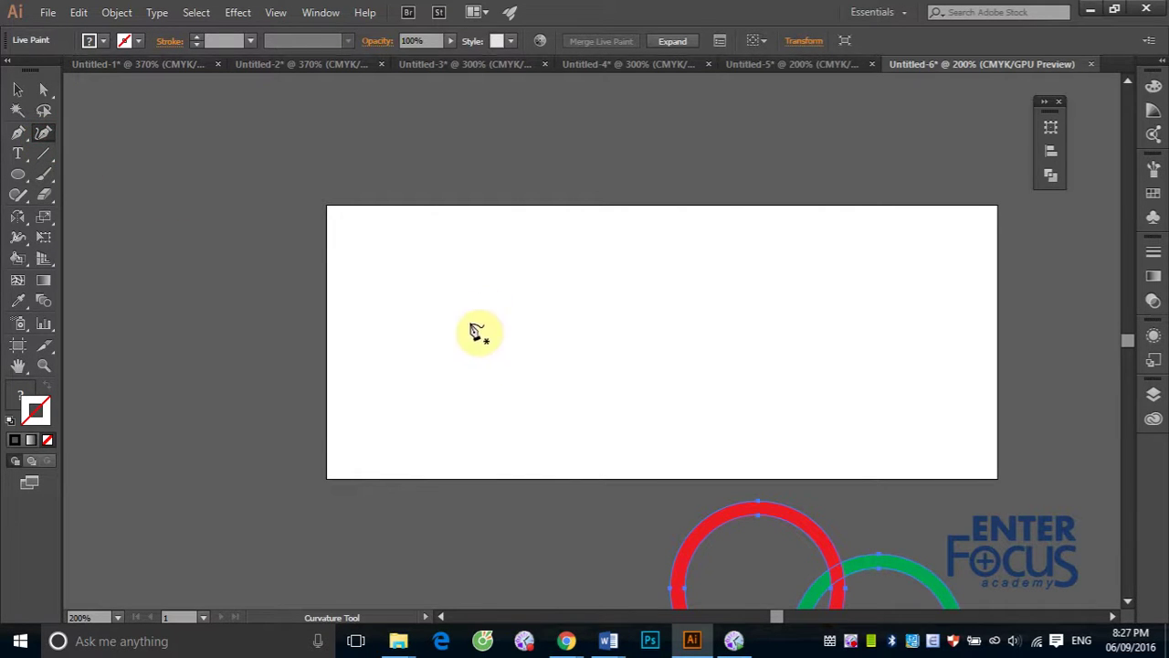
pyautogui.click(521, 271)
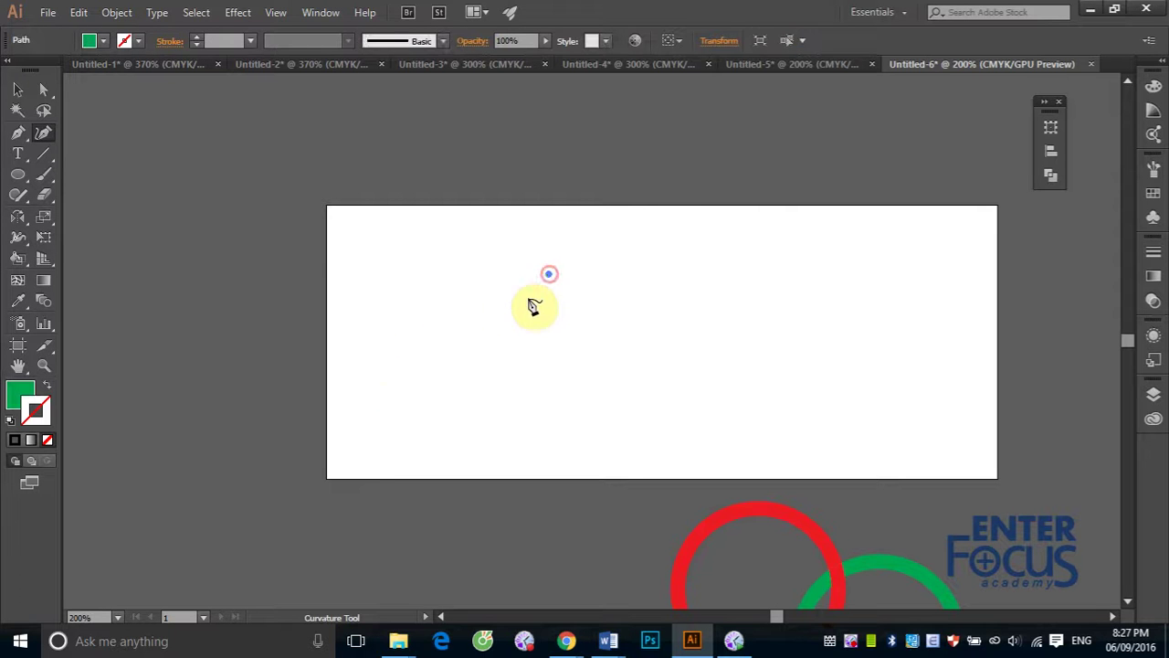
pyautogui.click(19, 137)
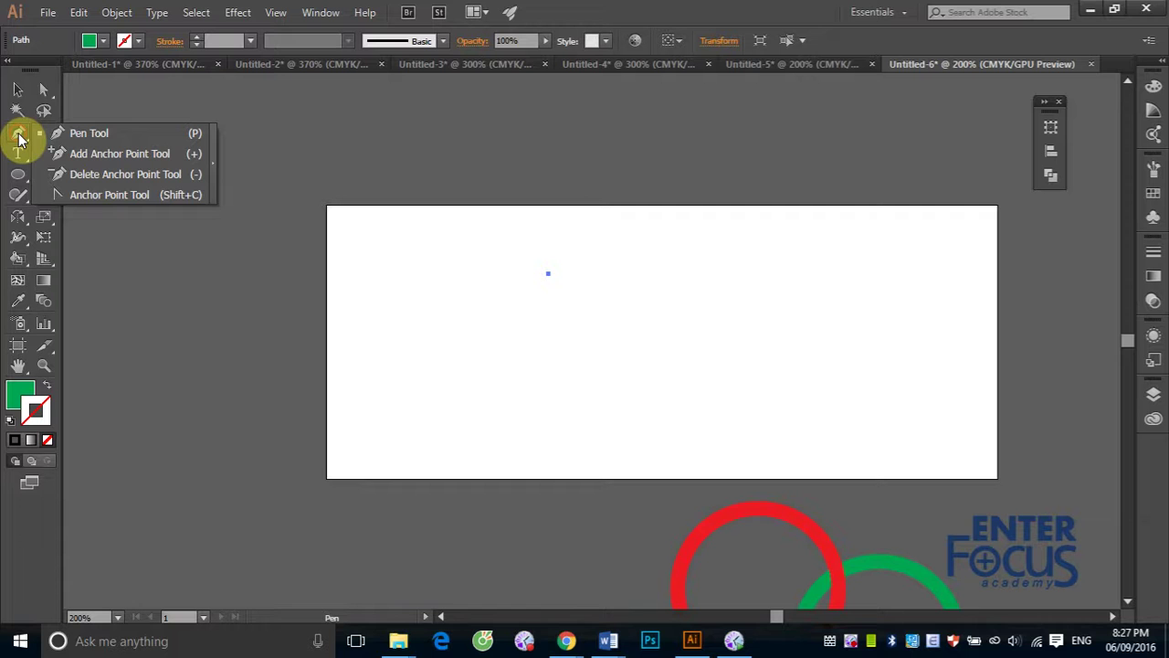
pyautogui.click(68, 134)
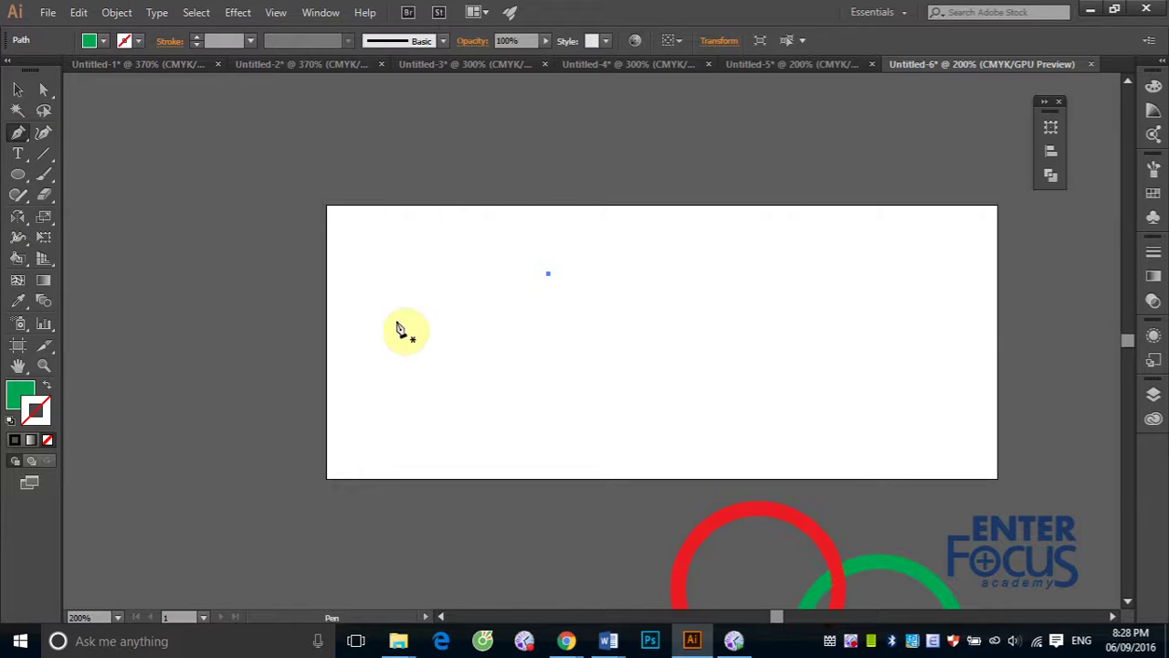
# Pen-draw a closed green fish: triangular tail plus diamond body, closed at the start point, then deselect
pyautogui.click(376, 274)
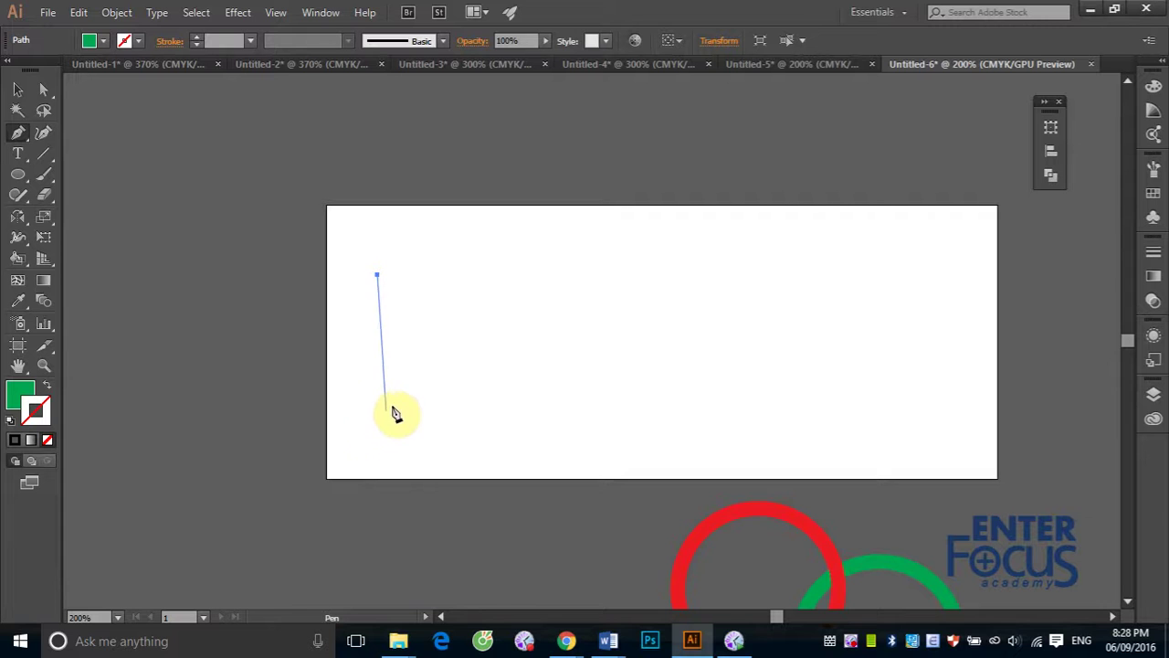
pyautogui.click(378, 416)
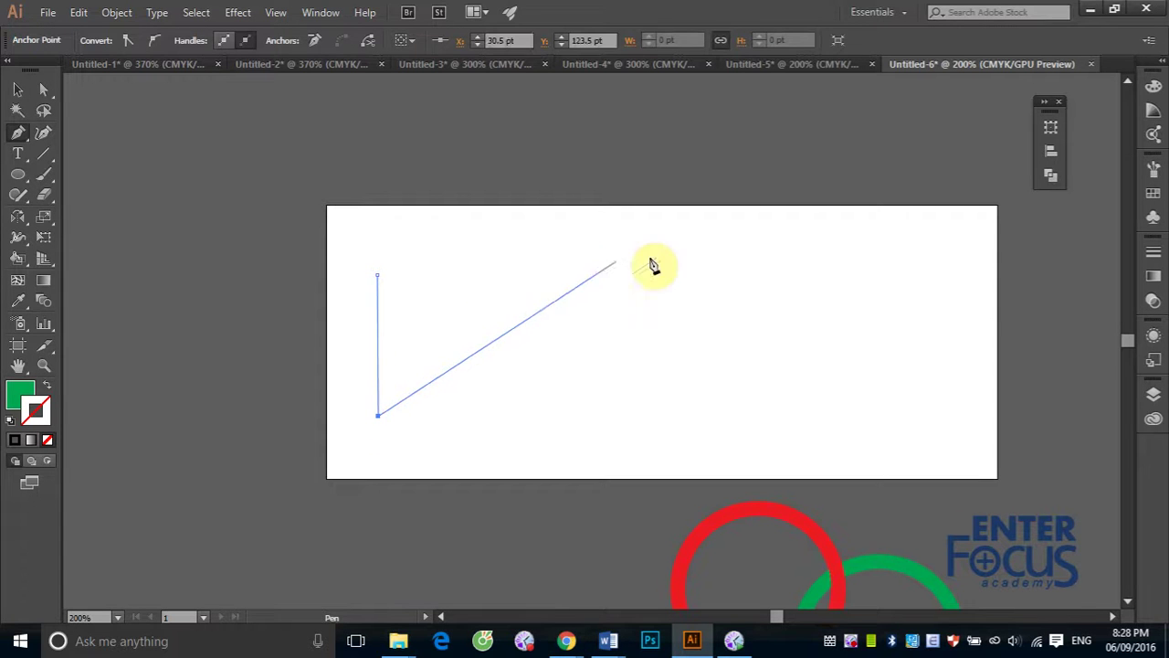
pyautogui.click(606, 247)
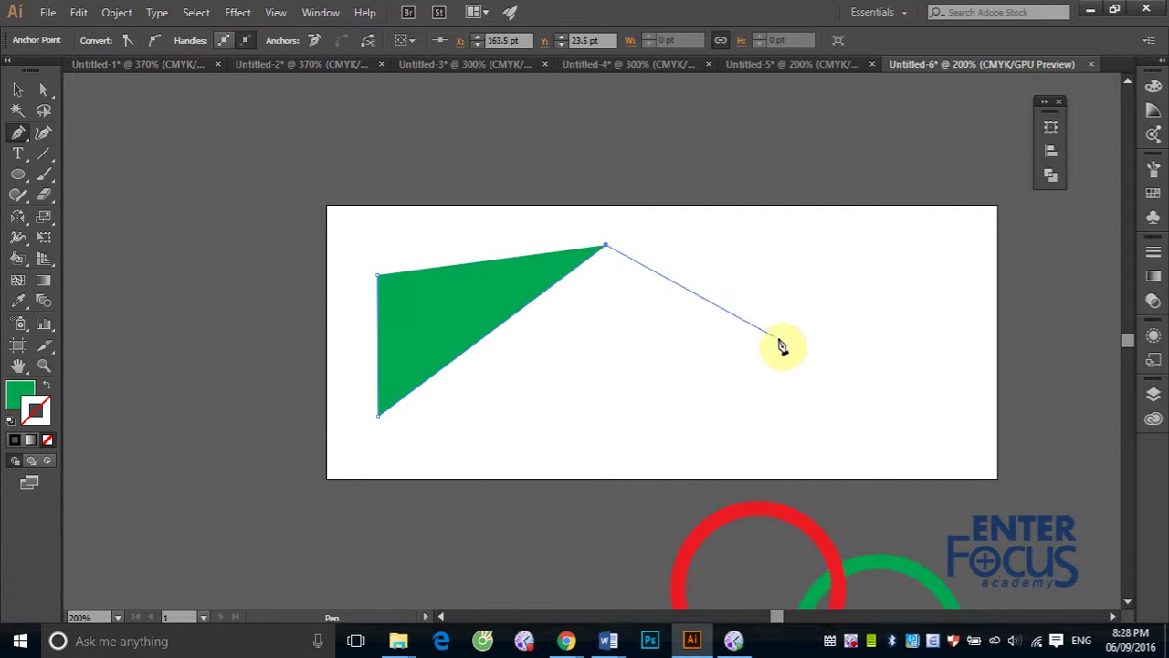
pyautogui.click(781, 337)
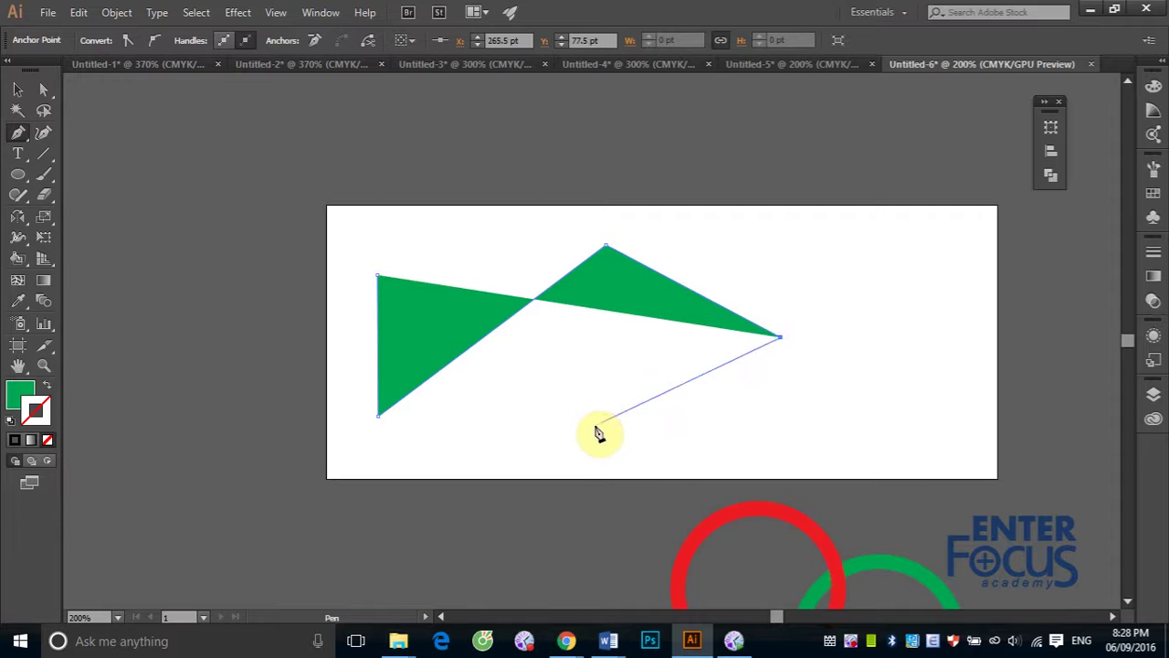
pyautogui.click(604, 424)
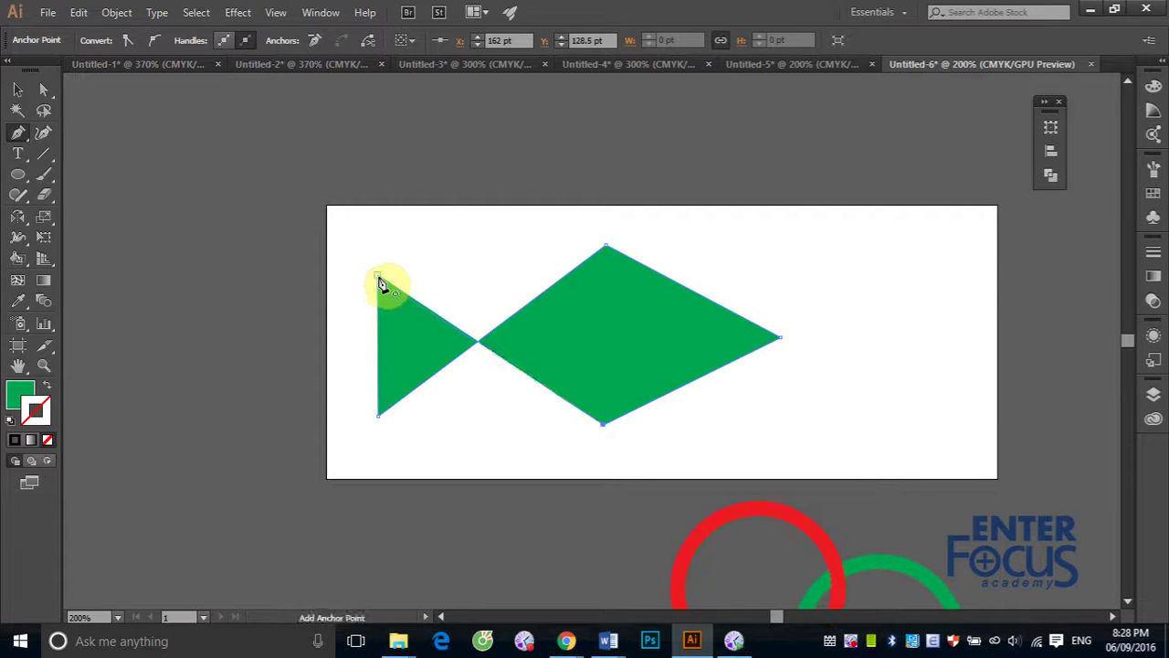
pyautogui.click(377, 276)
pyautogui.click(18, 89)
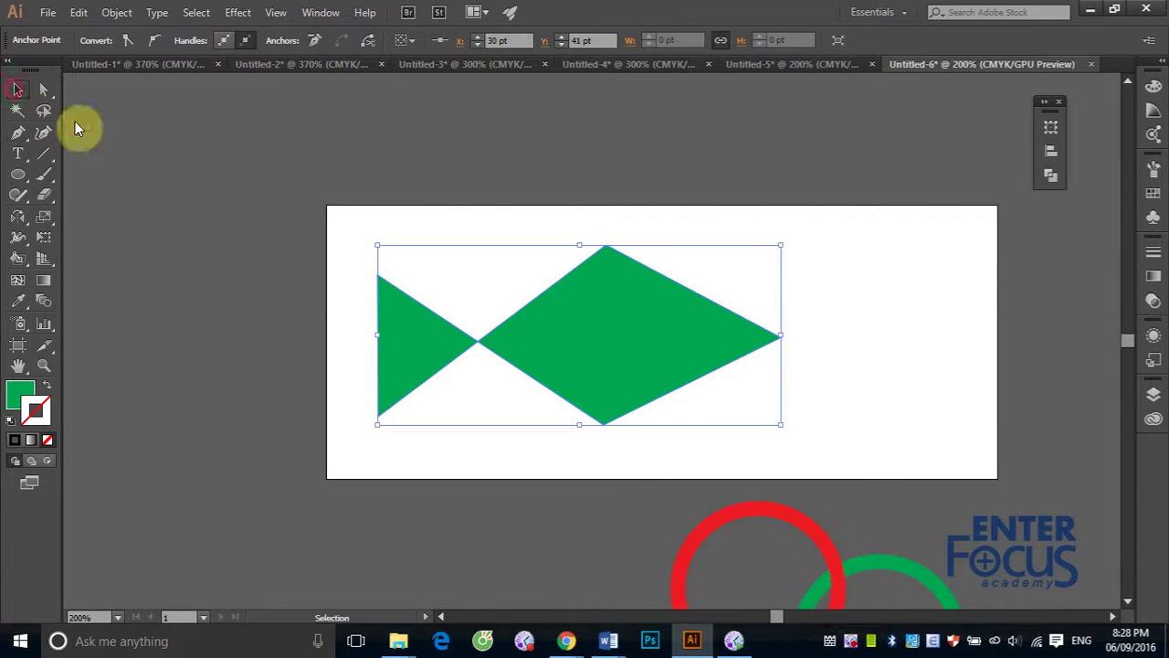
pyautogui.click(802, 270)
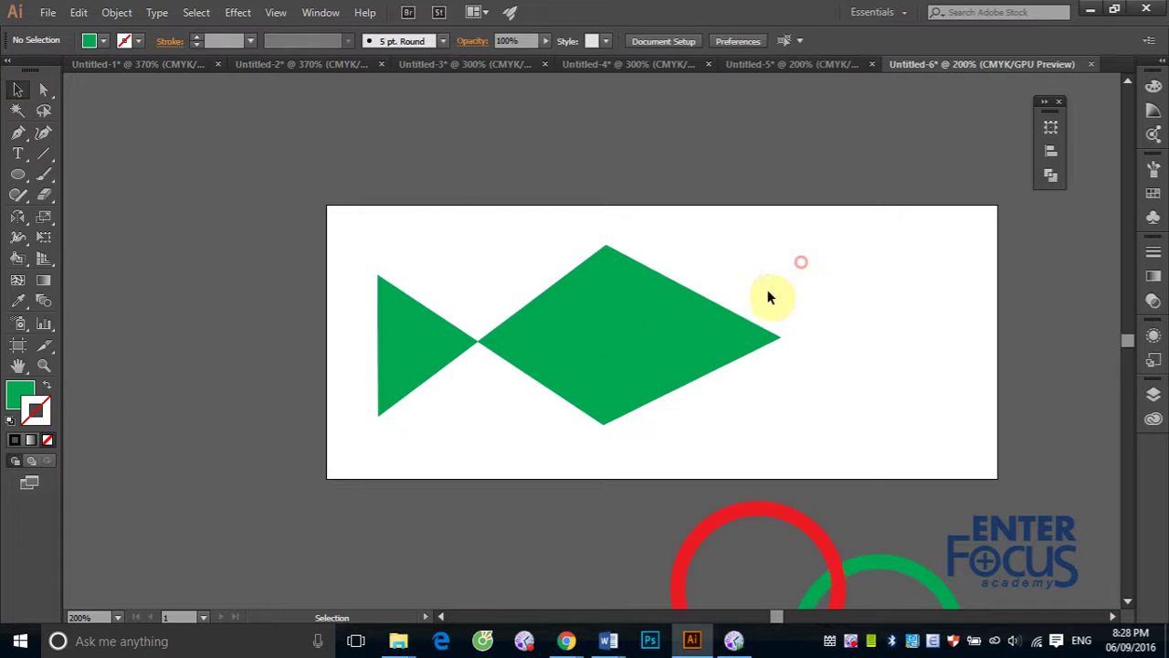
pyautogui.click(17, 133)
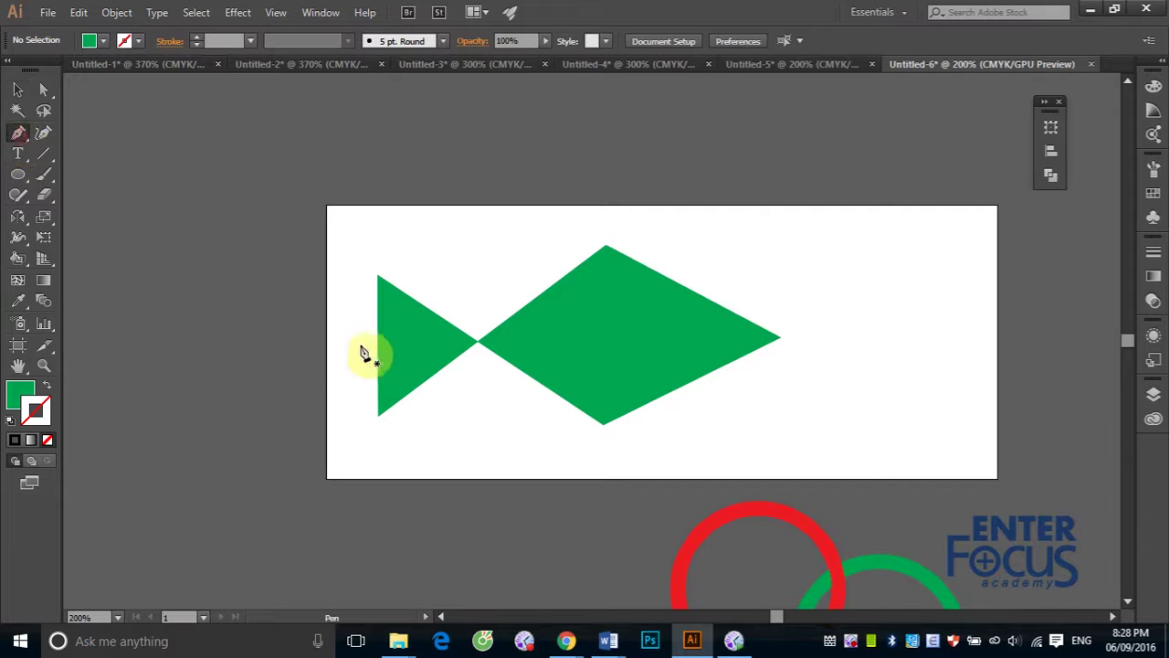
# Switch to a magenta stroke with no fill and draw a curved gill line across the fish's head
pyautogui.click(47, 384)
pyautogui.click(44, 411)
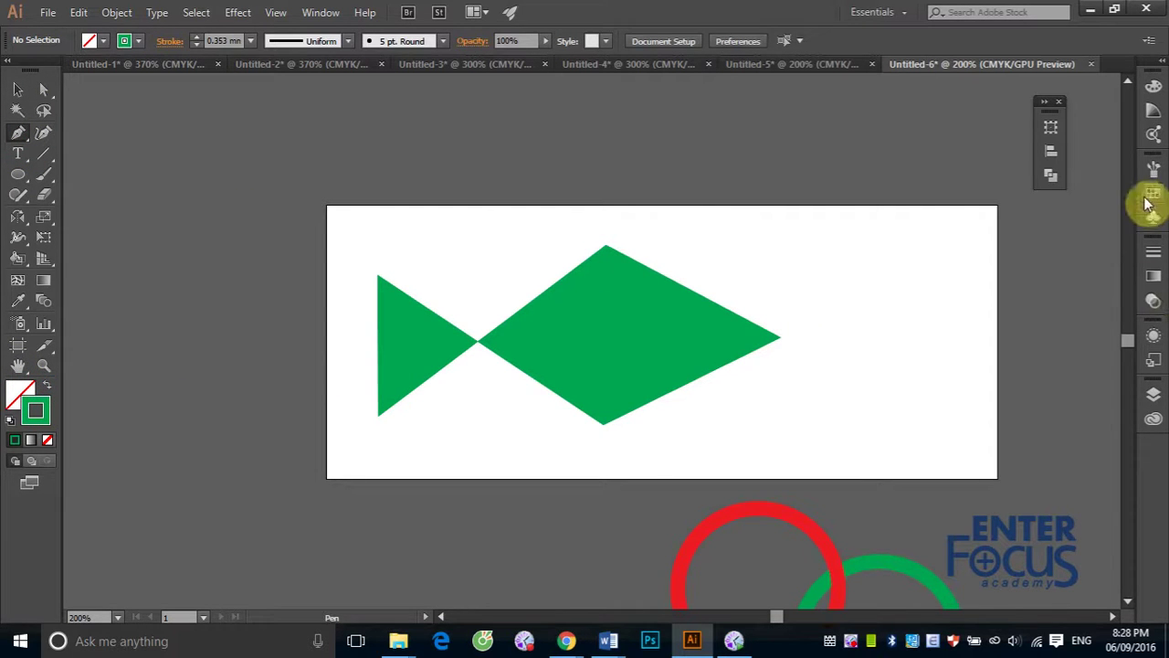
pyautogui.click(1048, 206)
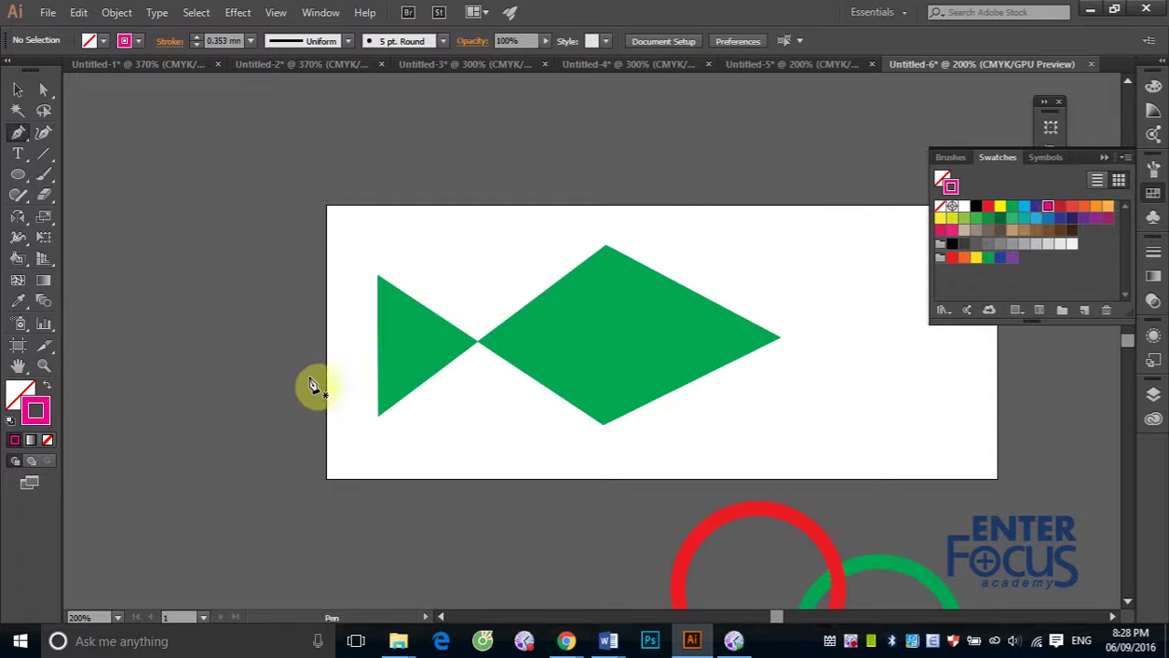
pyautogui.click(733, 246)
pyautogui.moveTo(683, 336); pyautogui.dragTo(706, 386)
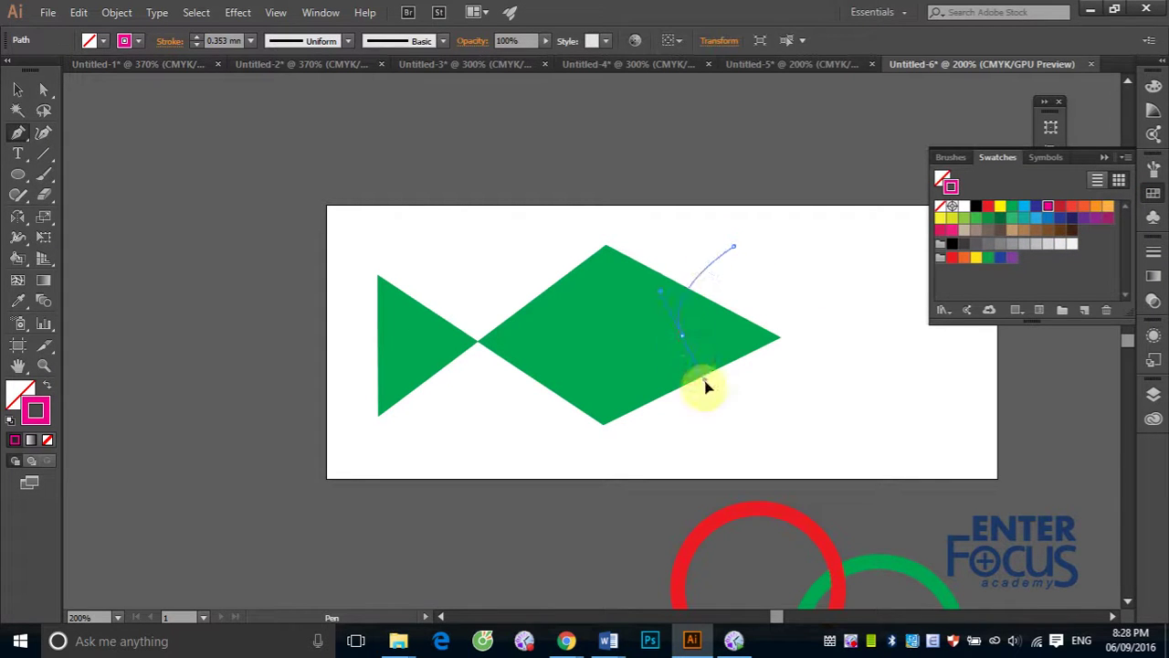
pyautogui.click(751, 409)
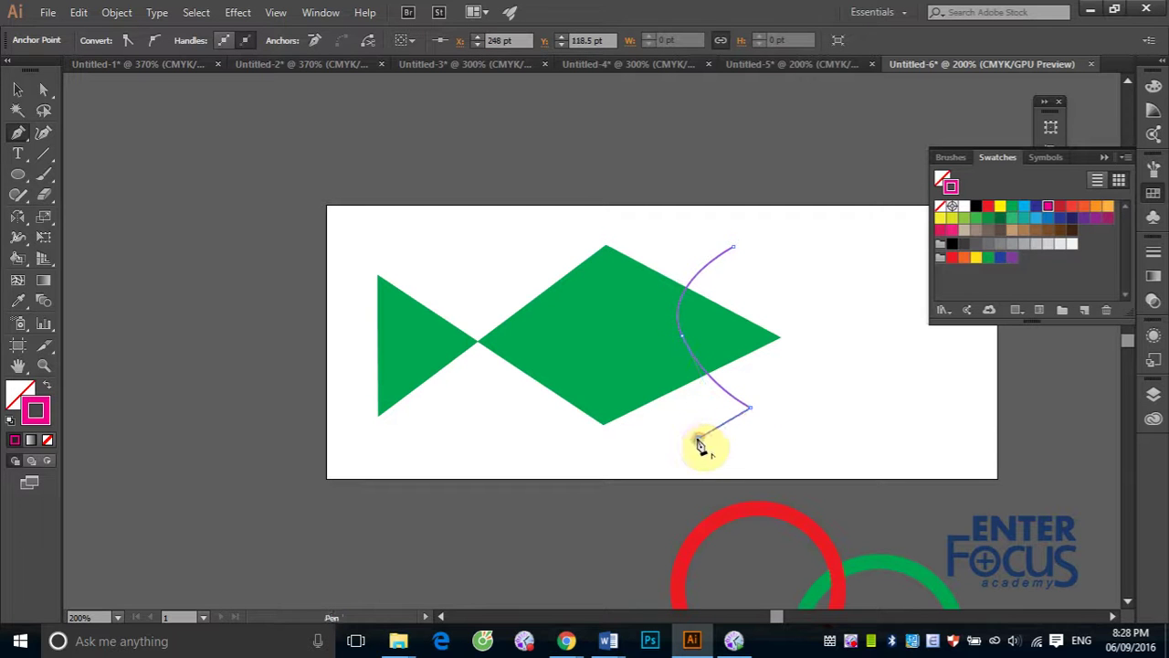
# Continue the path zigzagging through body and tail, end with a horizontal midline past the nose, and deselect
pyautogui.click(699, 437)
pyautogui.click(549, 216)
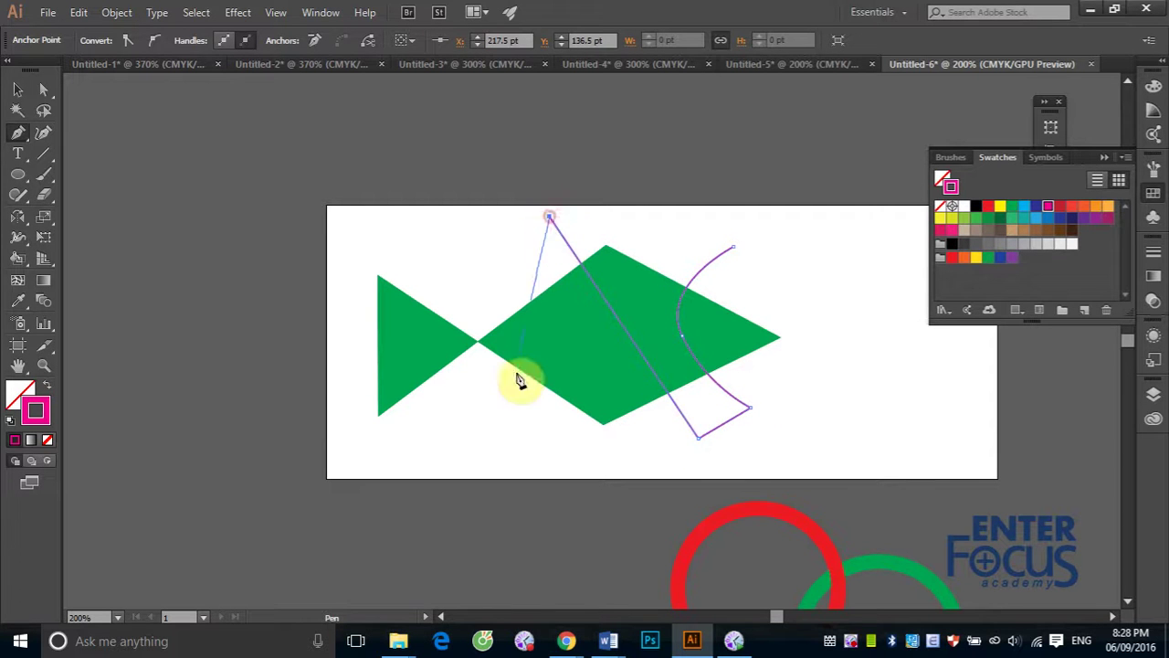
pyautogui.click(515, 437)
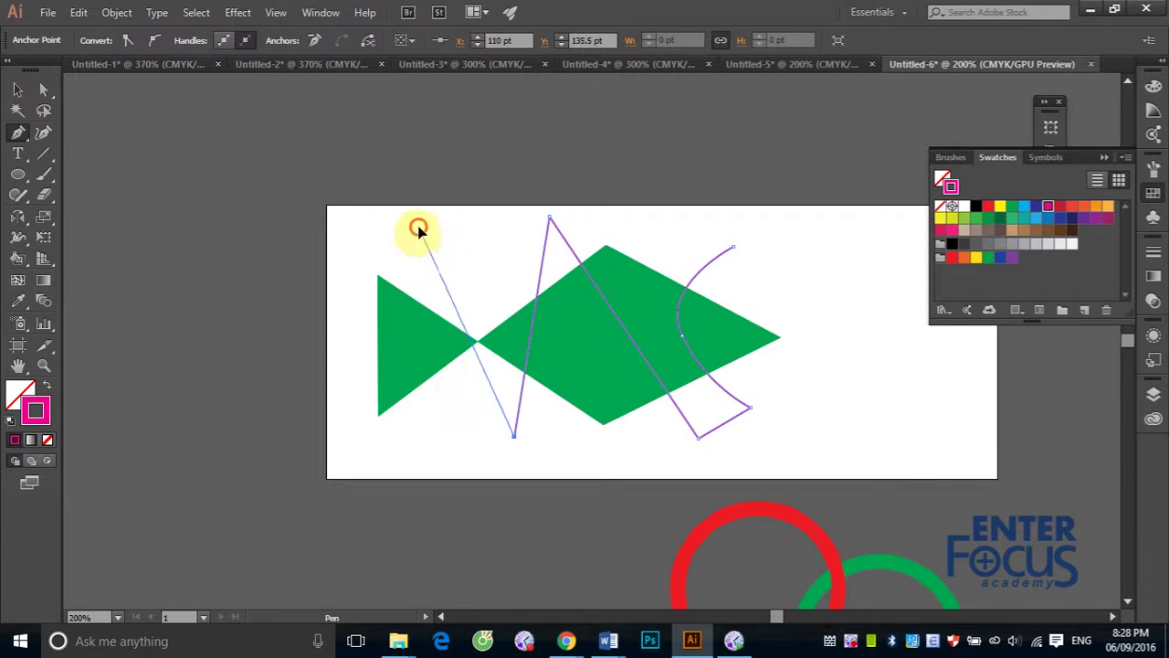
pyautogui.click(418, 228)
pyautogui.click(342, 439)
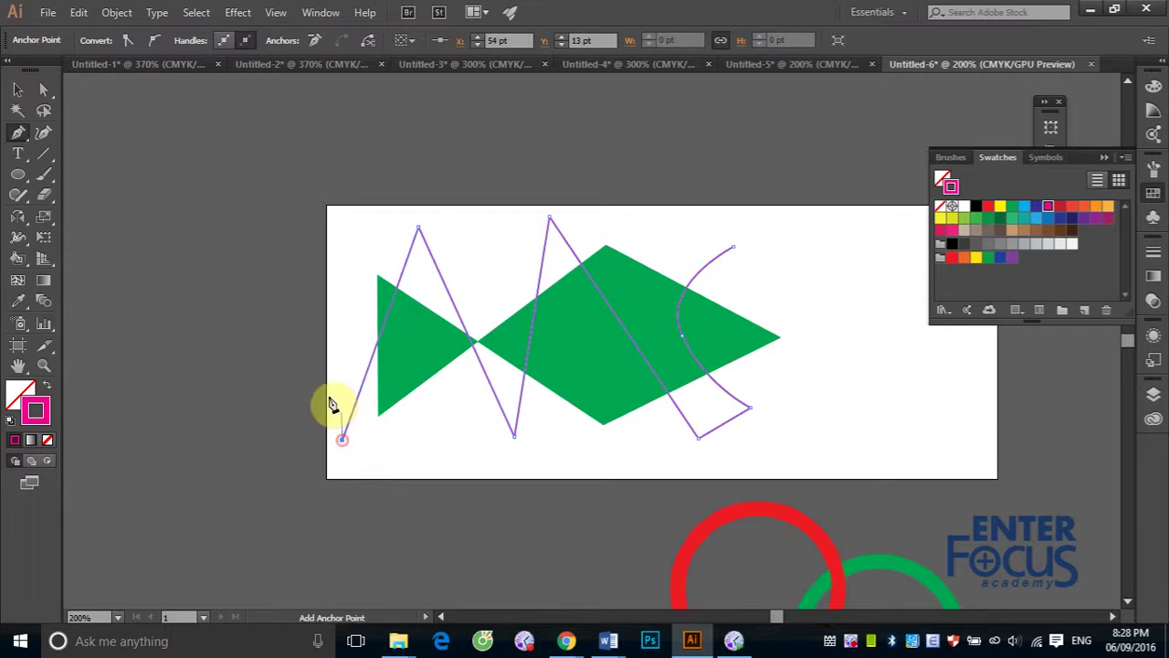
pyautogui.click(282, 348)
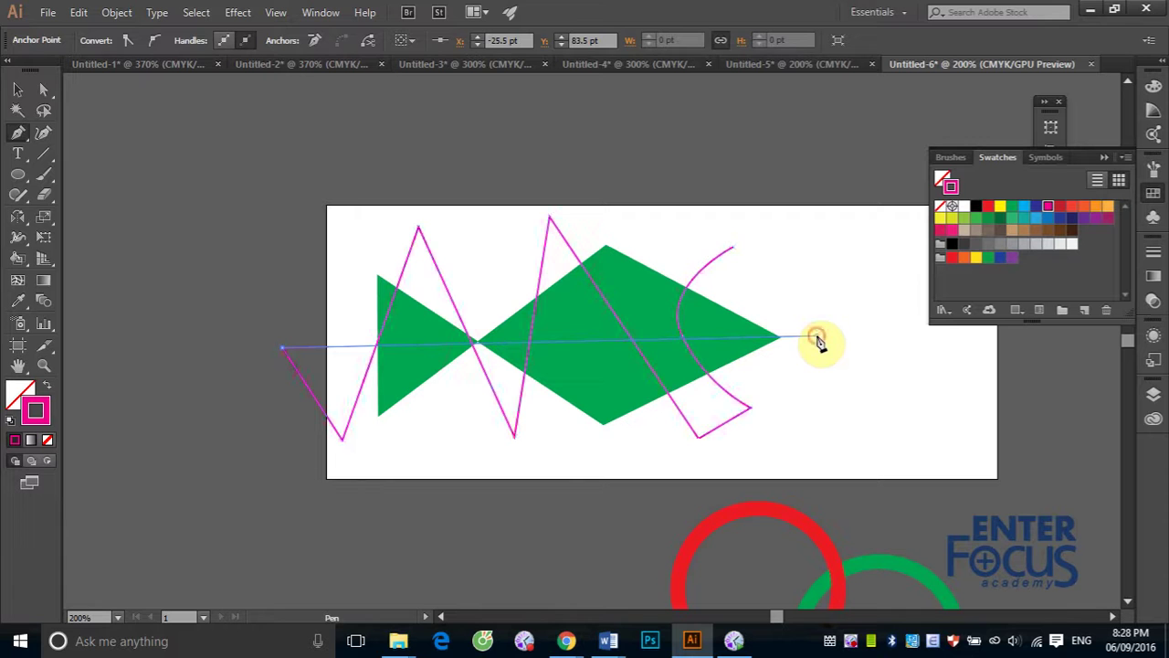
pyautogui.click(816, 336)
pyautogui.click(16, 90)
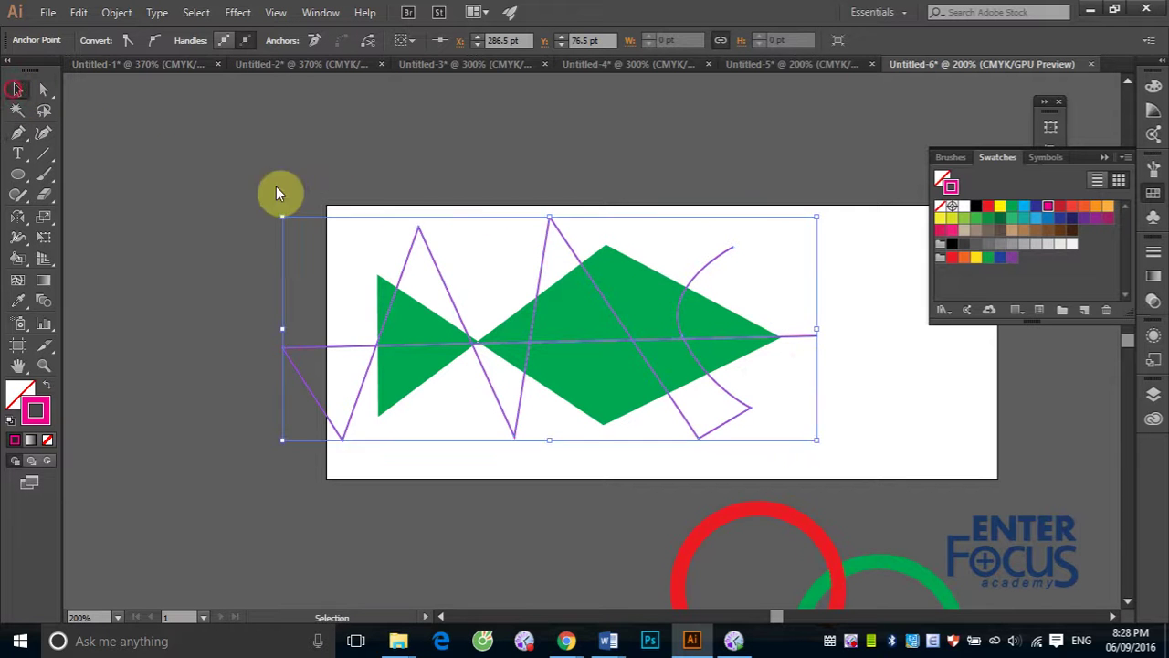
pyautogui.click(590, 177)
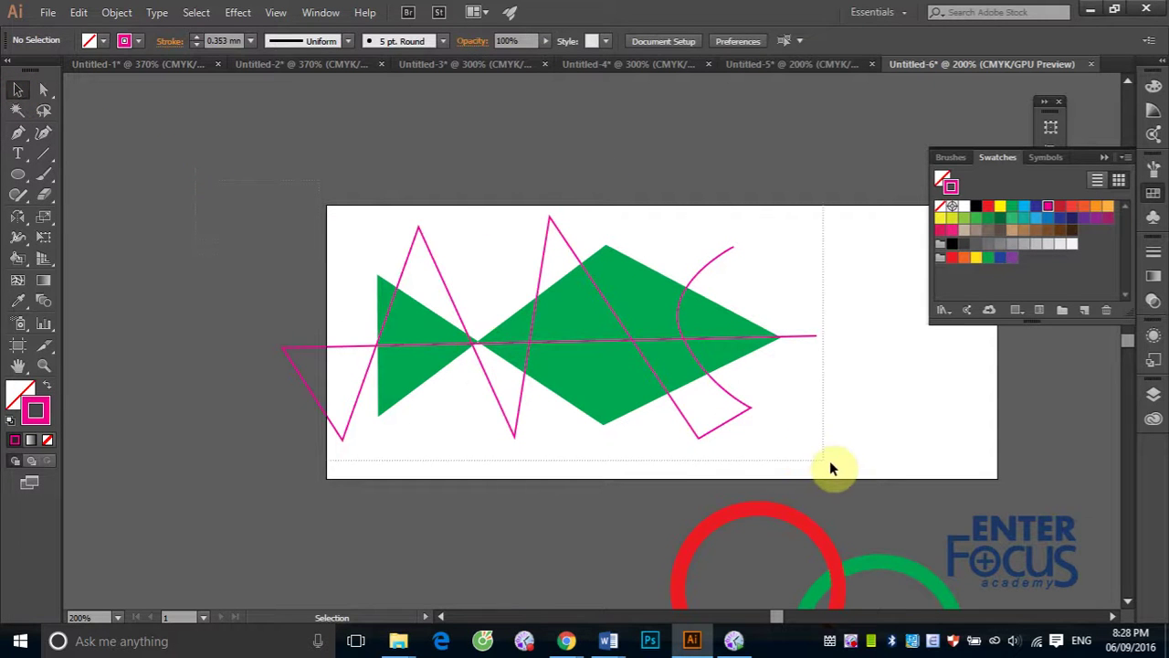
# Select the fish and lines, take the Live Paint Bucket, and paint the head red and mouth yellow
pyautogui.moveTo(716, 439); pyautogui.dragTo(841, 461)
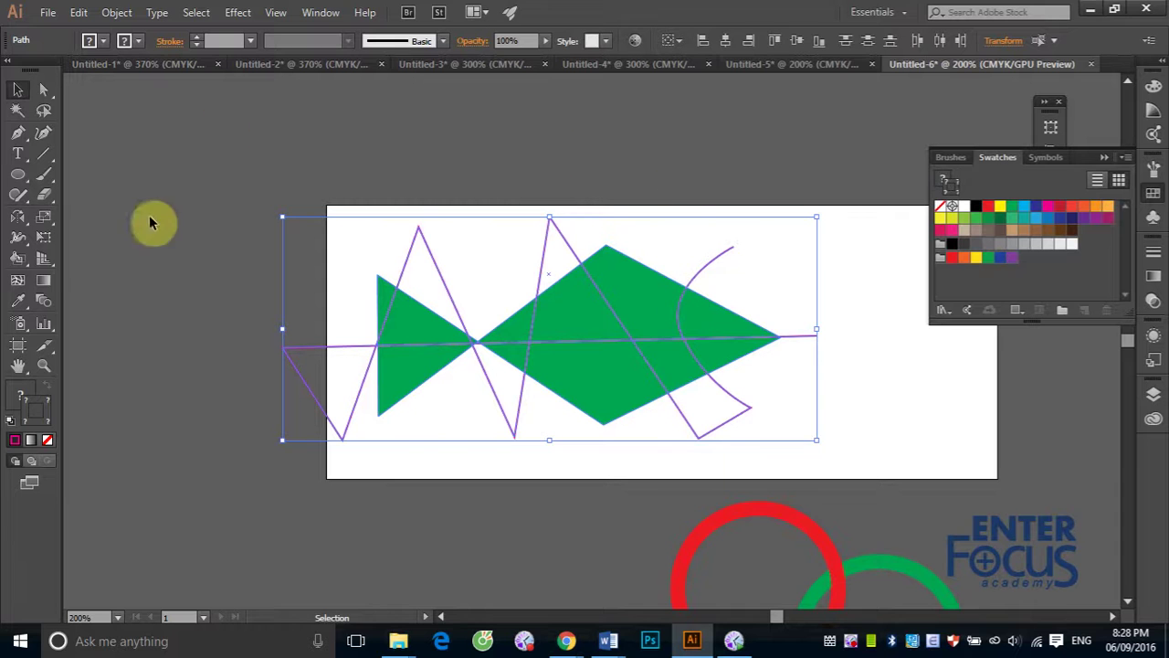
pyautogui.click(21, 261)
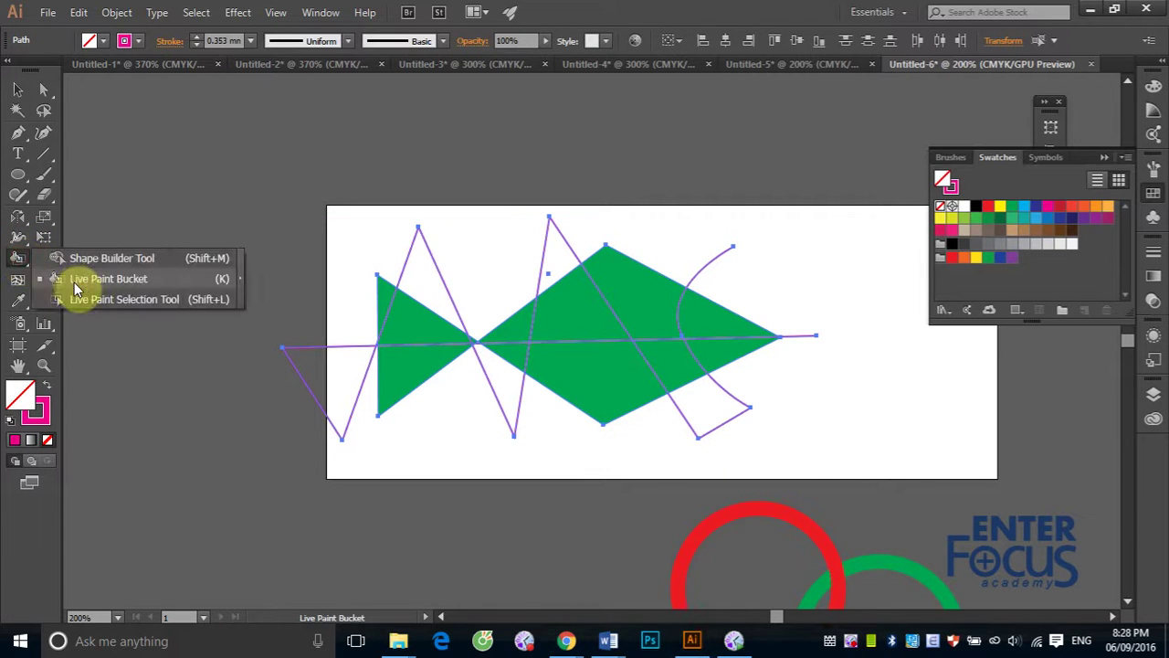
pyautogui.click(76, 278)
pyautogui.click(987, 206)
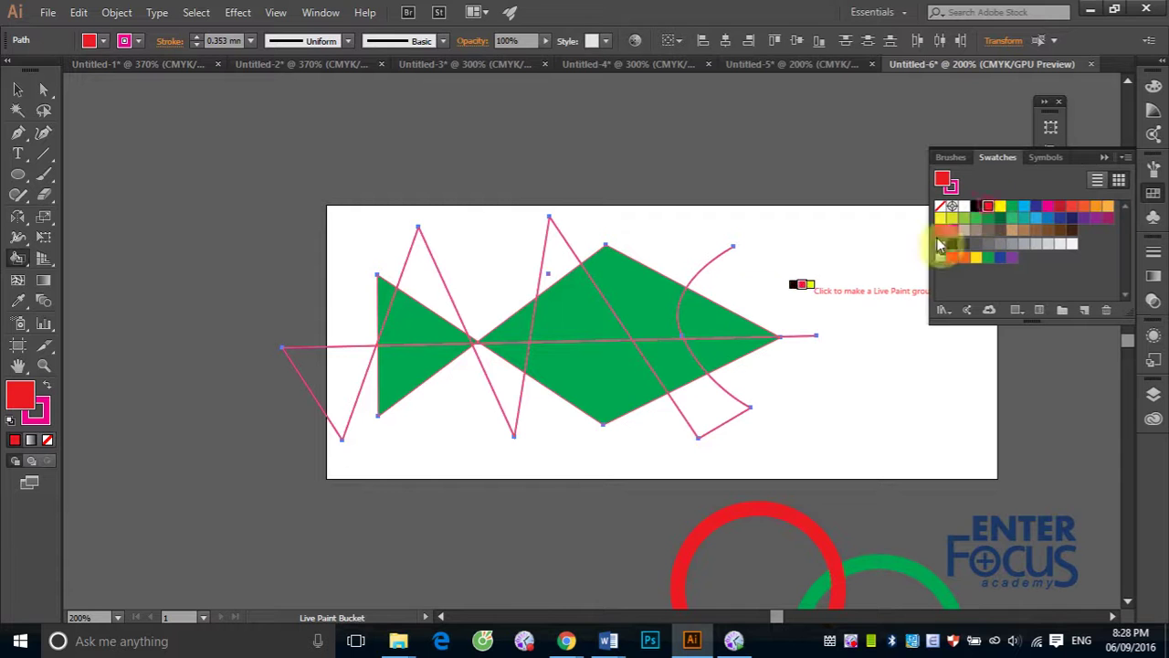
pyautogui.click(711, 322)
pyautogui.click(1001, 207)
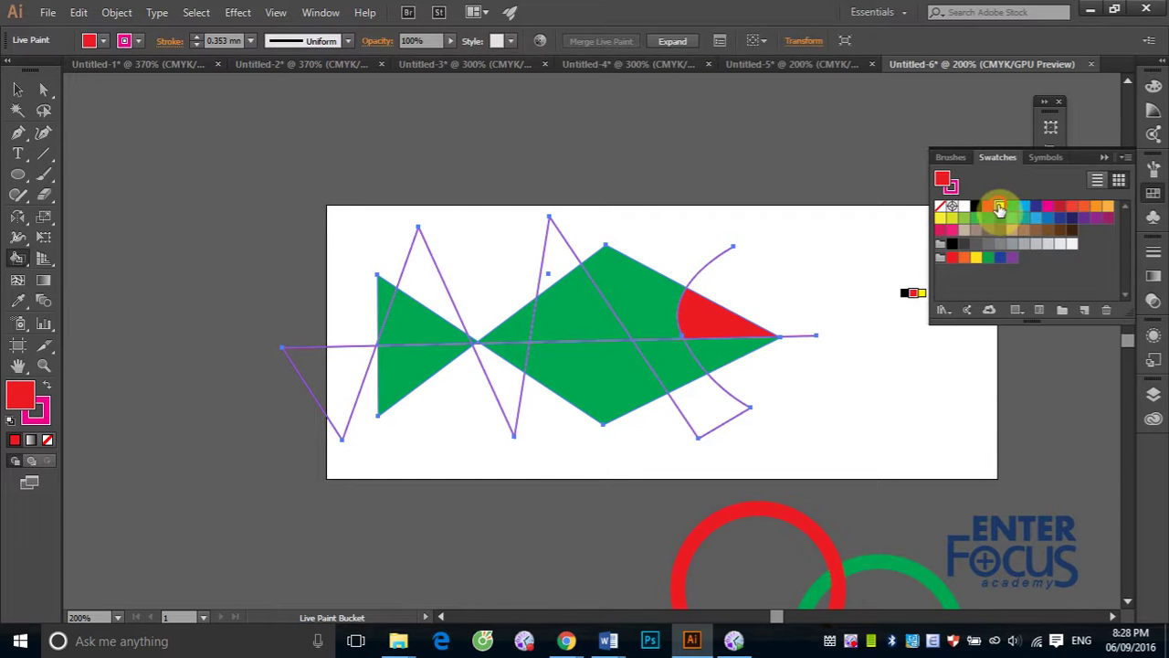
pyautogui.click(717, 352)
# Paint the upper-right body cyan, upper-middle triangle dark blue, small triangle magenta, upper tail dark red
pyautogui.click(1012, 206)
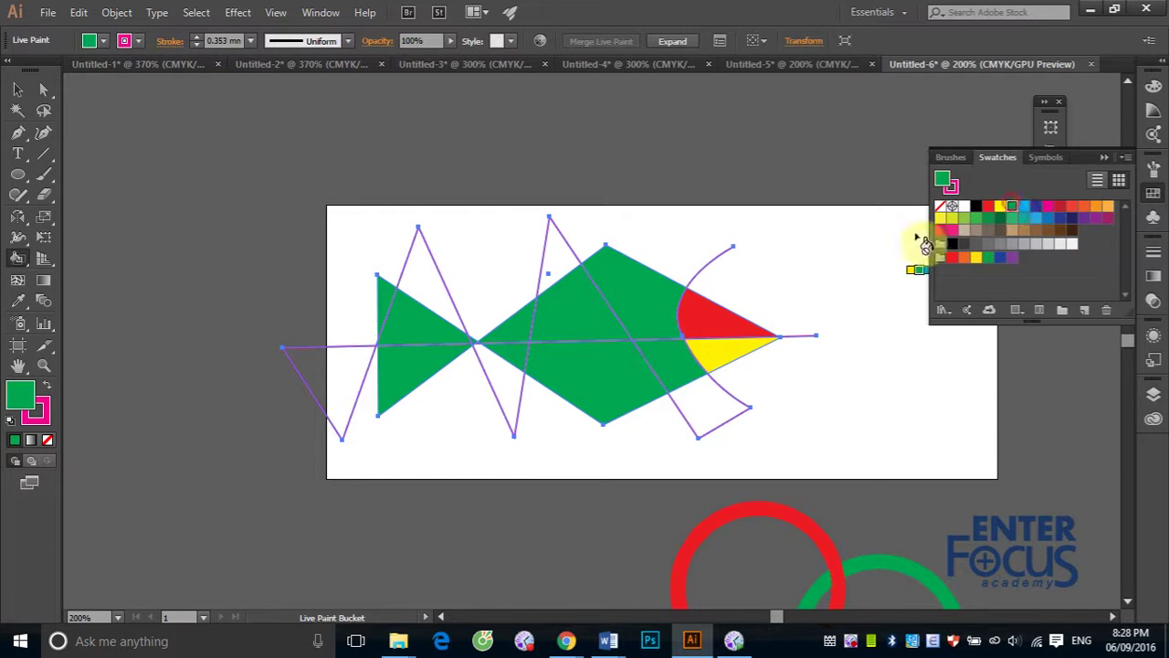
pyautogui.click(1023, 208)
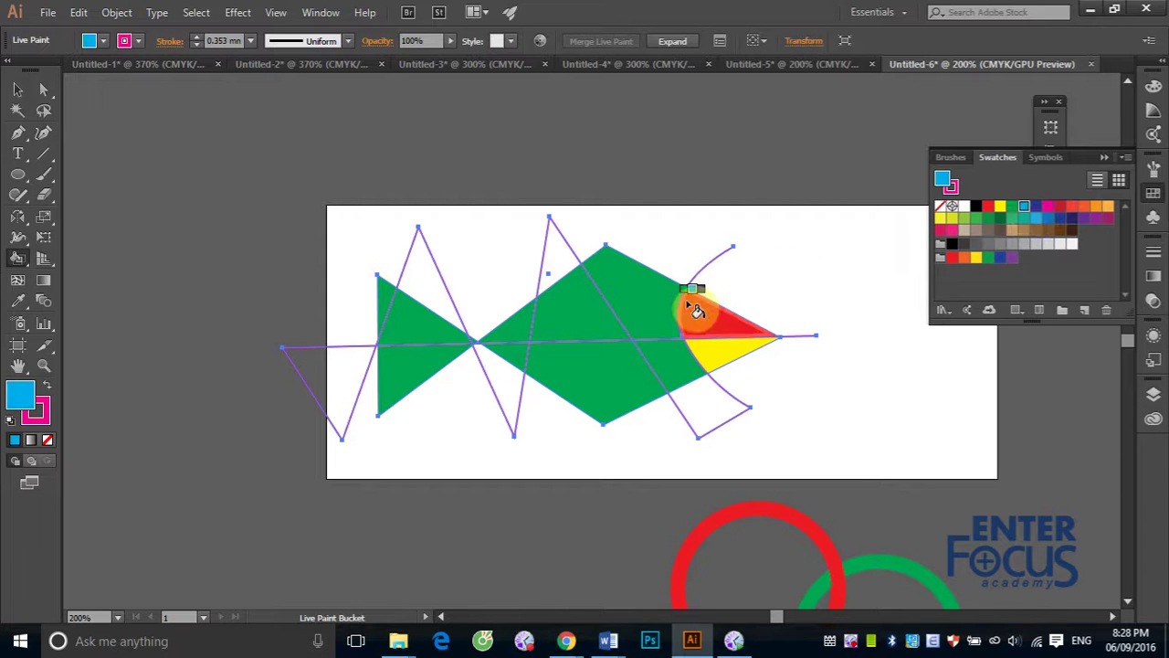
pyautogui.click(659, 310)
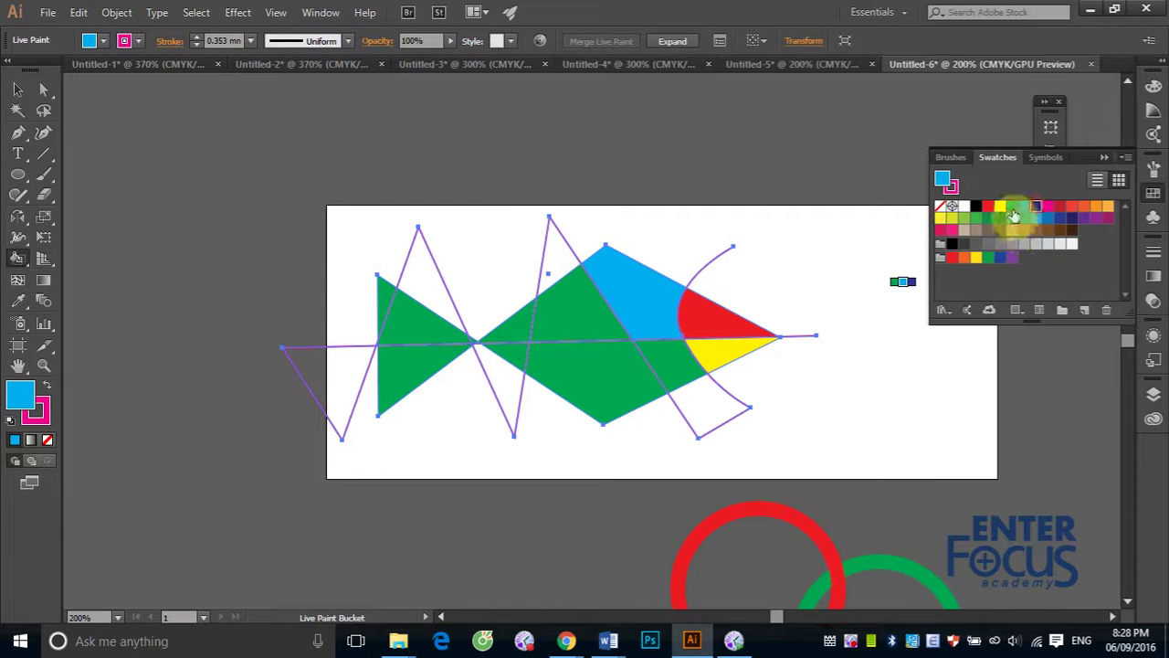
pyautogui.click(1036, 207)
pyautogui.click(583, 309)
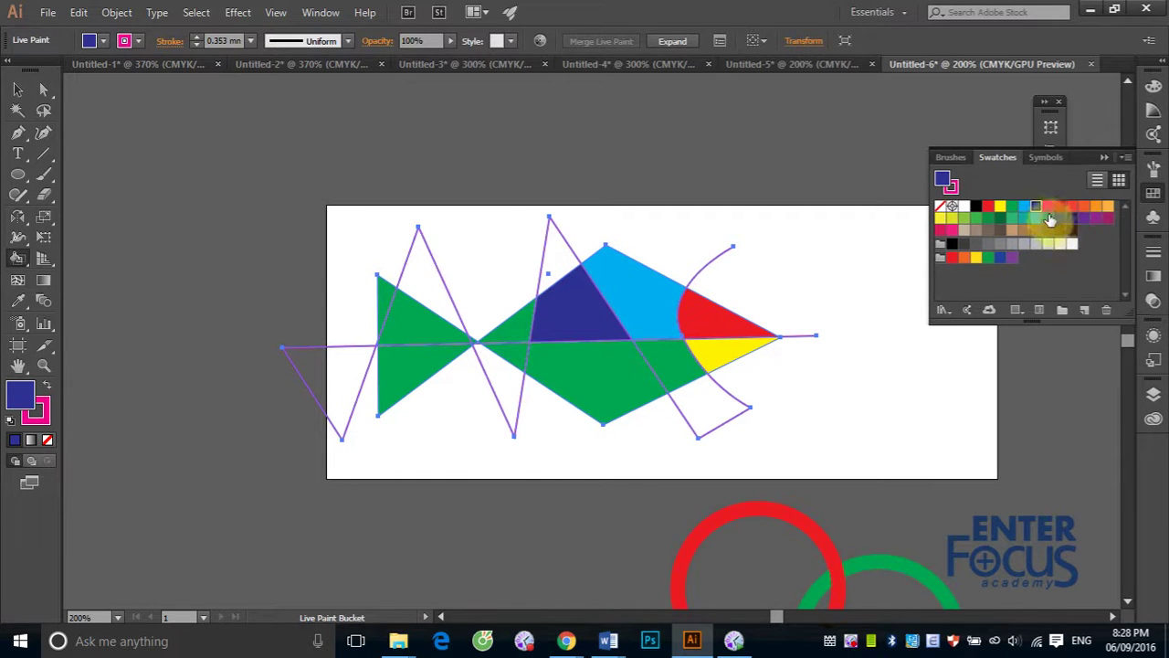
pyautogui.click(1048, 207)
pyautogui.click(517, 324)
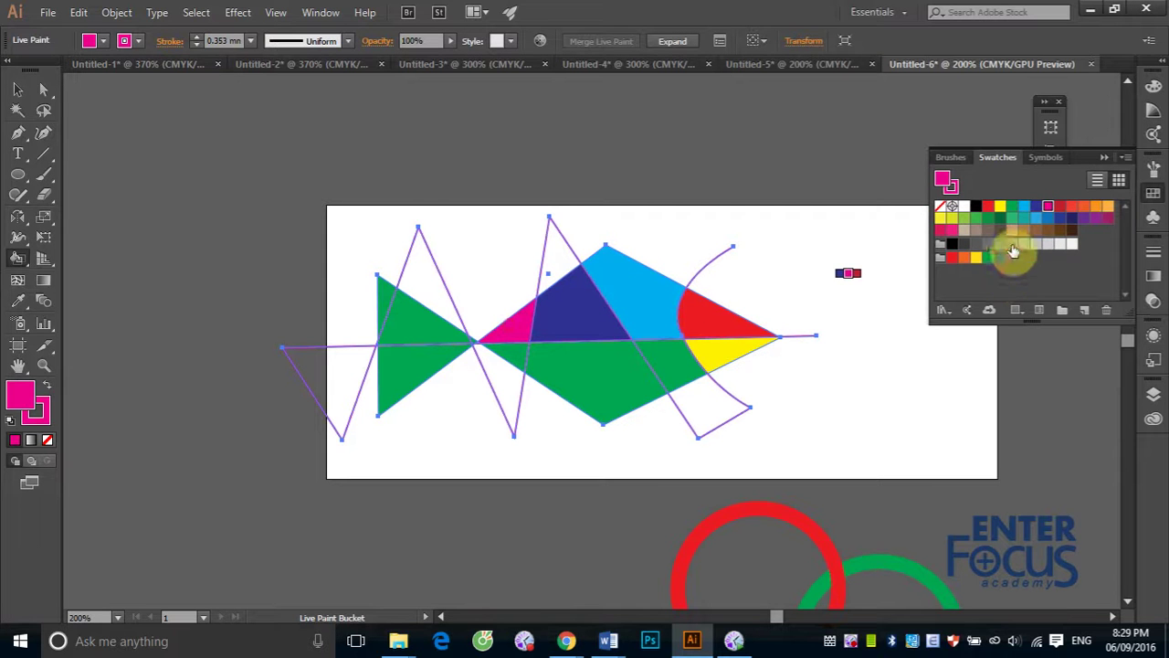
pyautogui.click(1059, 208)
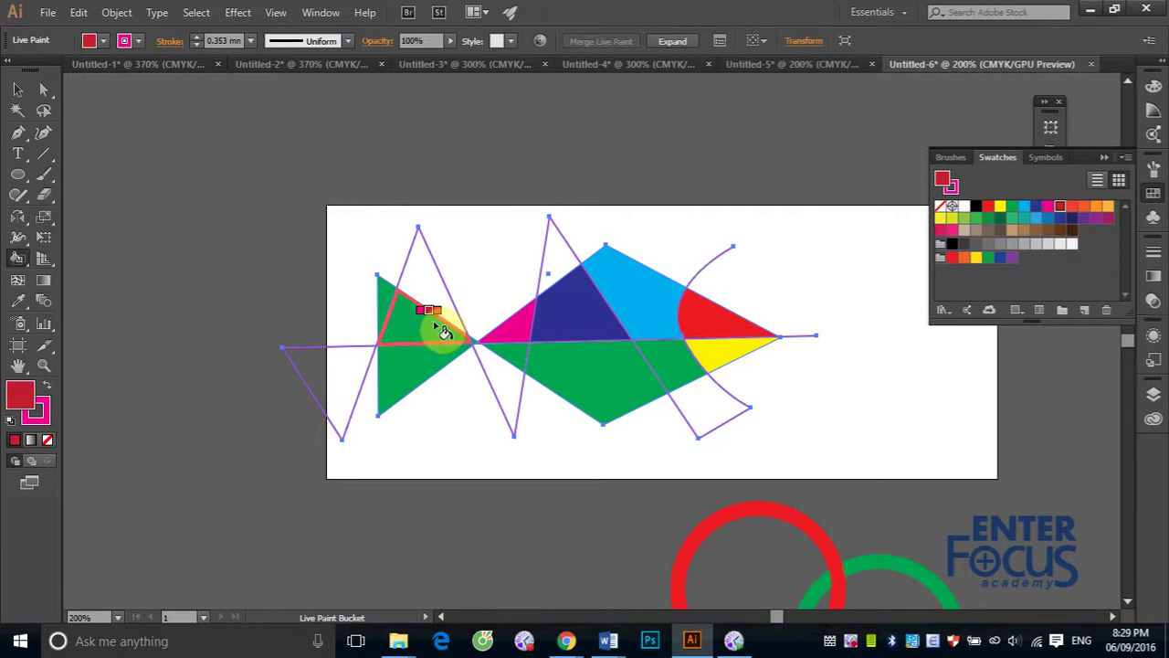
pyautogui.click(437, 325)
# Paint the tail corner bright red, lower tail orange, centre pieces light orange, and right-of-centre yellow
pyautogui.click(1073, 210)
pyautogui.click(392, 303)
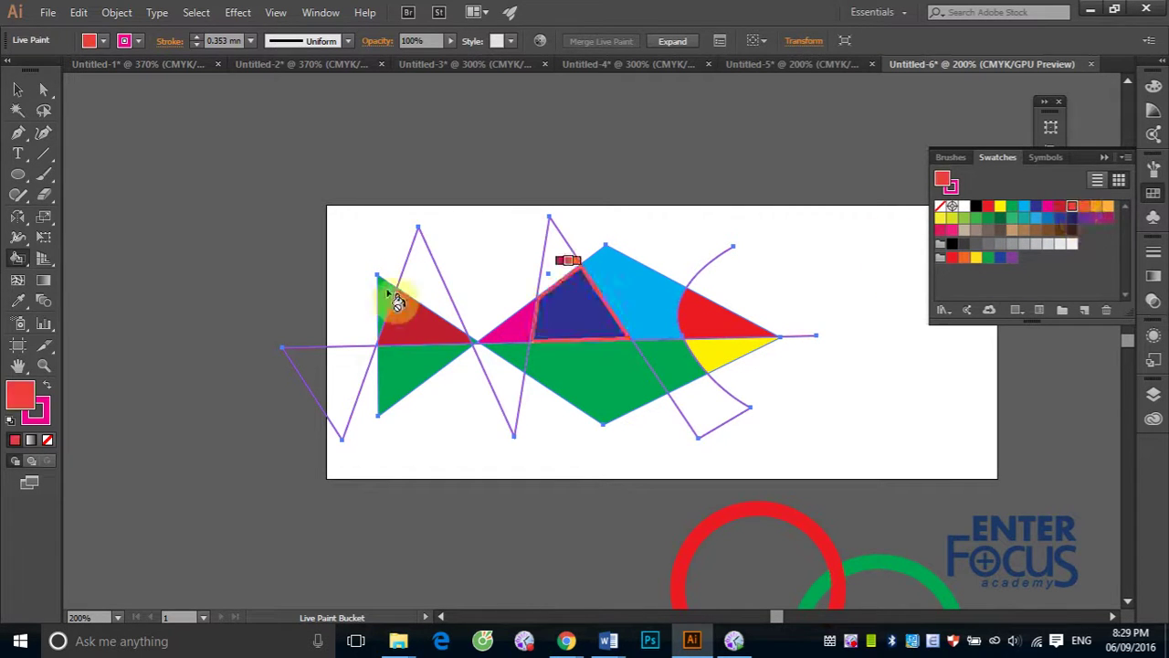
pyautogui.click(1084, 207)
pyautogui.click(418, 367)
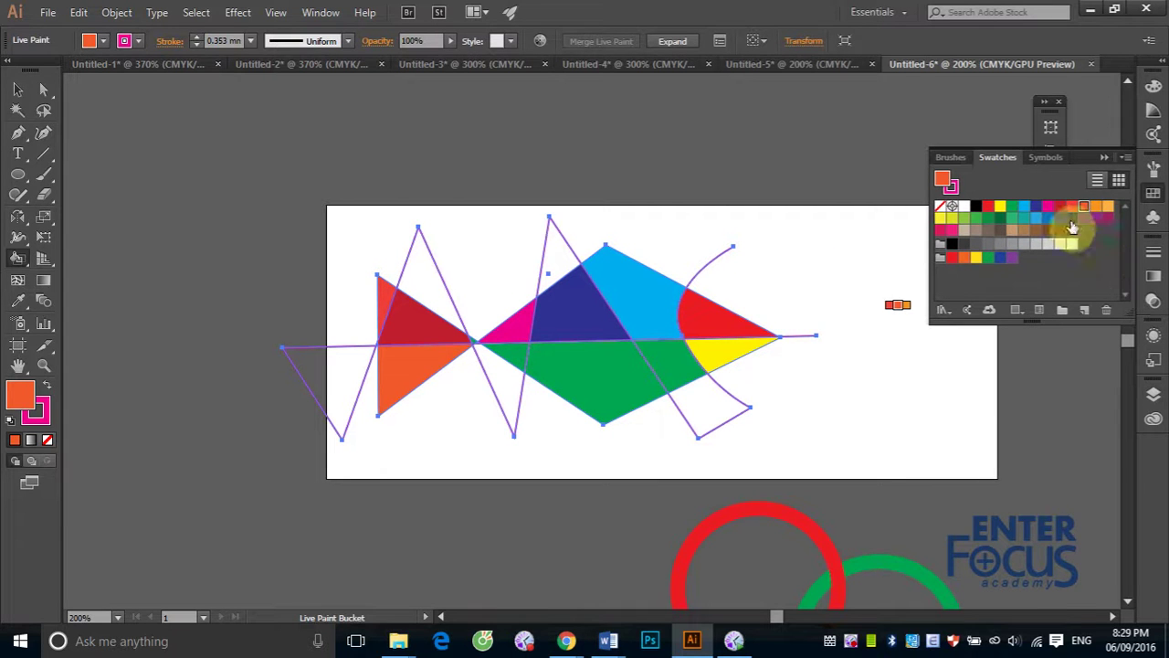
pyautogui.click(1096, 207)
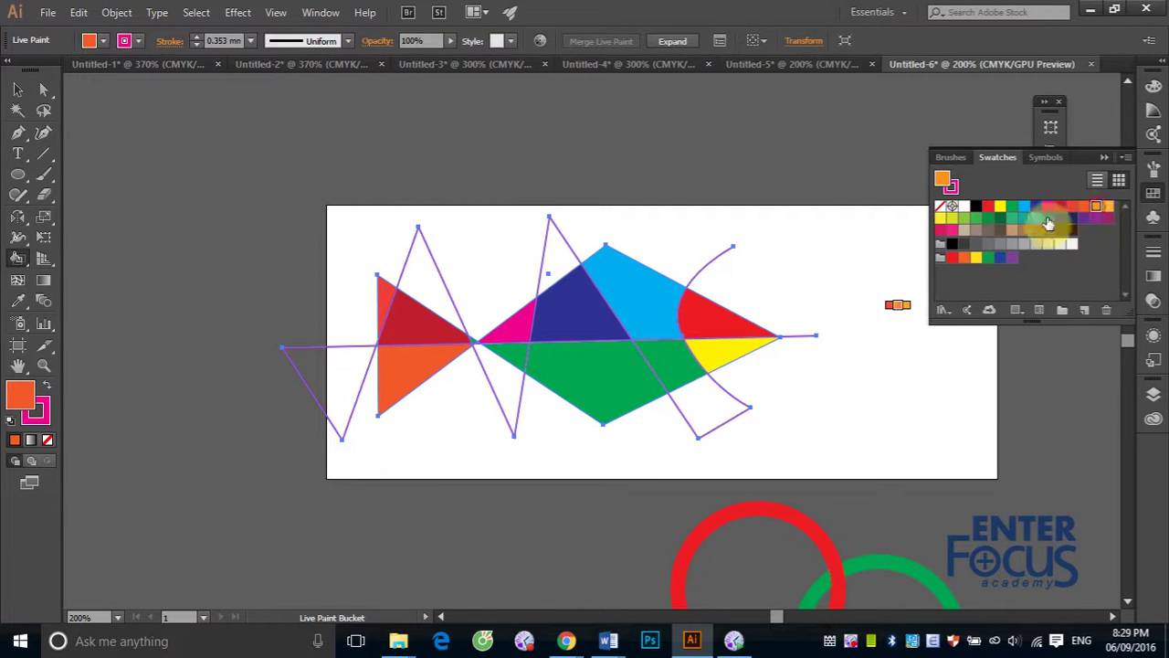
pyautogui.click(510, 354)
pyautogui.click(1108, 209)
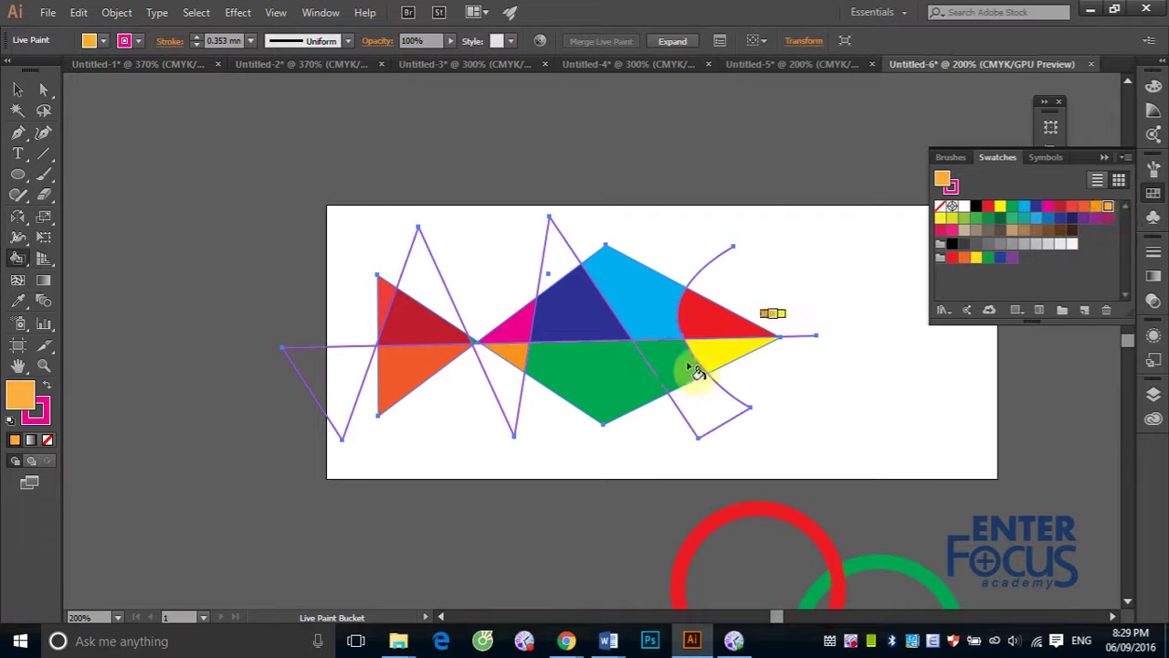
pyautogui.click(611, 392)
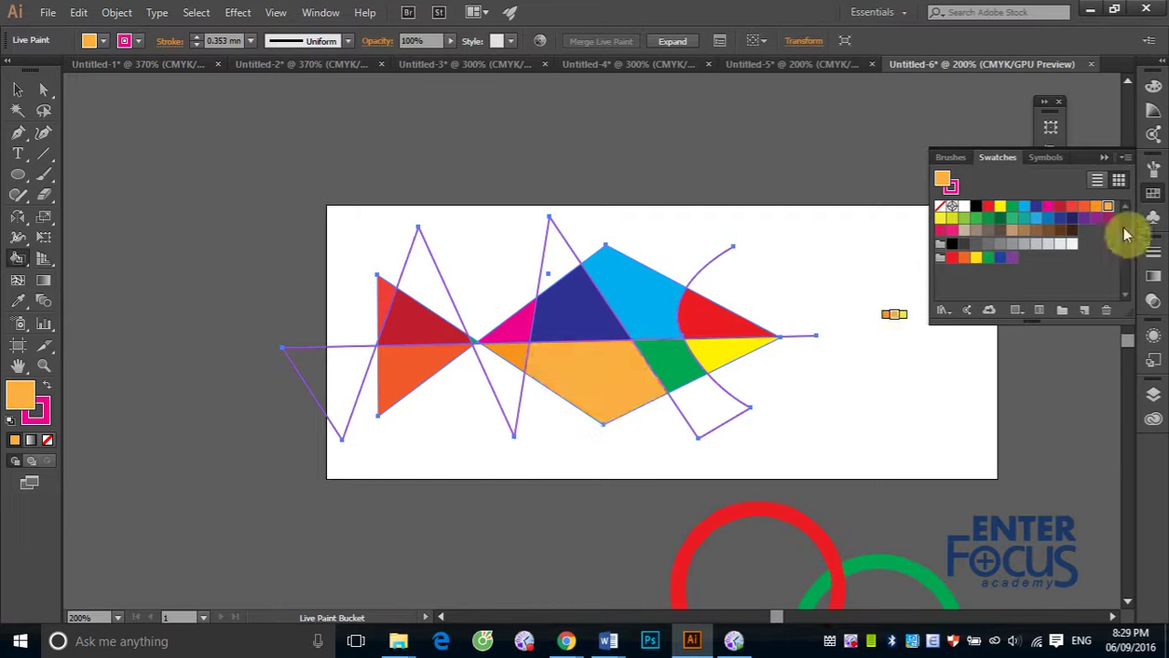
pyautogui.click(940, 220)
pyautogui.click(676, 363)
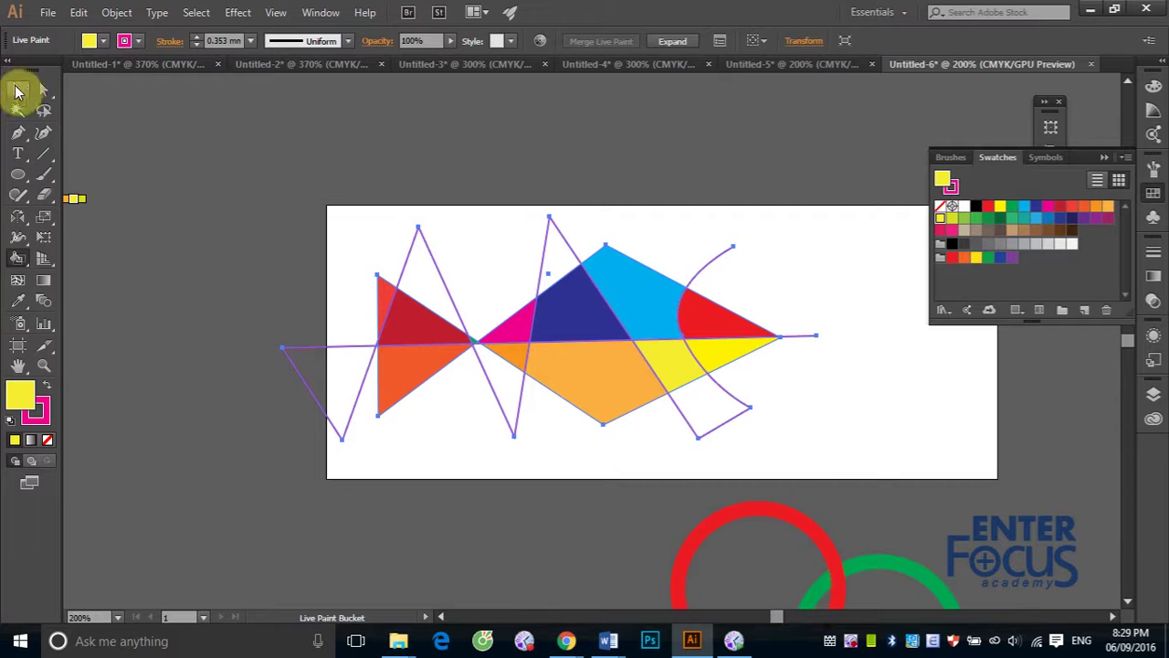
# Deselect the painted fish, then select all the artwork with Ctrl+A
pyautogui.click(19, 91)
pyautogui.click(201, 162)
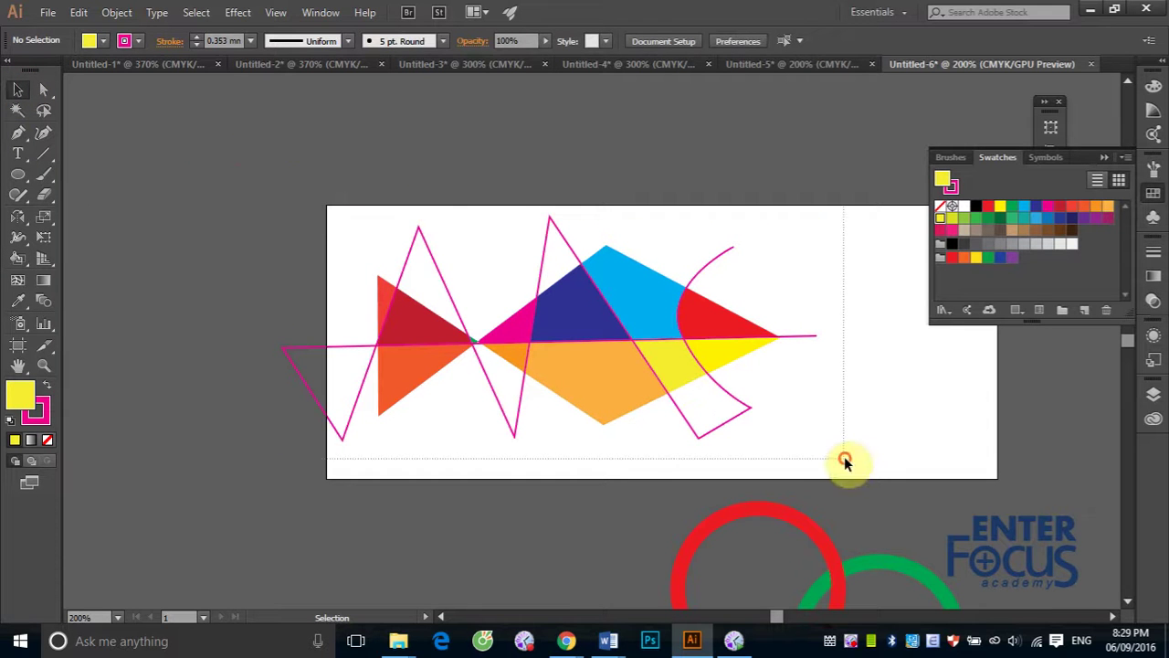
pyautogui.hotkey('ctrl', 'a')
# Set the Live Paint fish's stroke to None and deselect to view it without lines
pyautogui.click(35, 411)
pyautogui.click(47, 439)
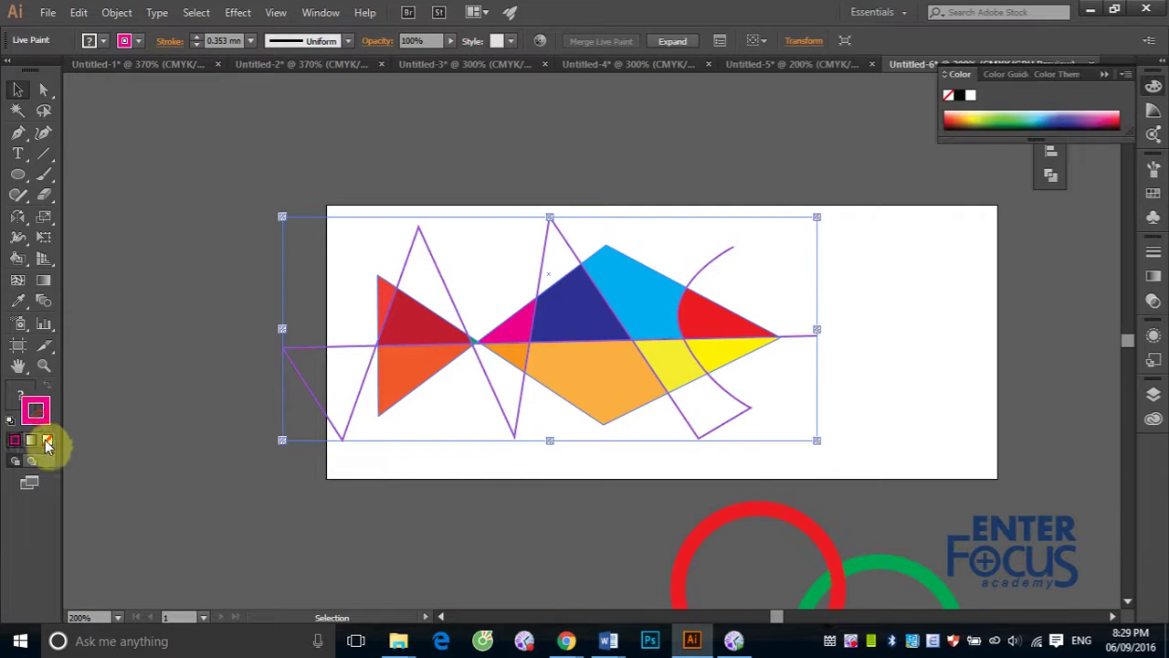
pyautogui.click(436, 154)
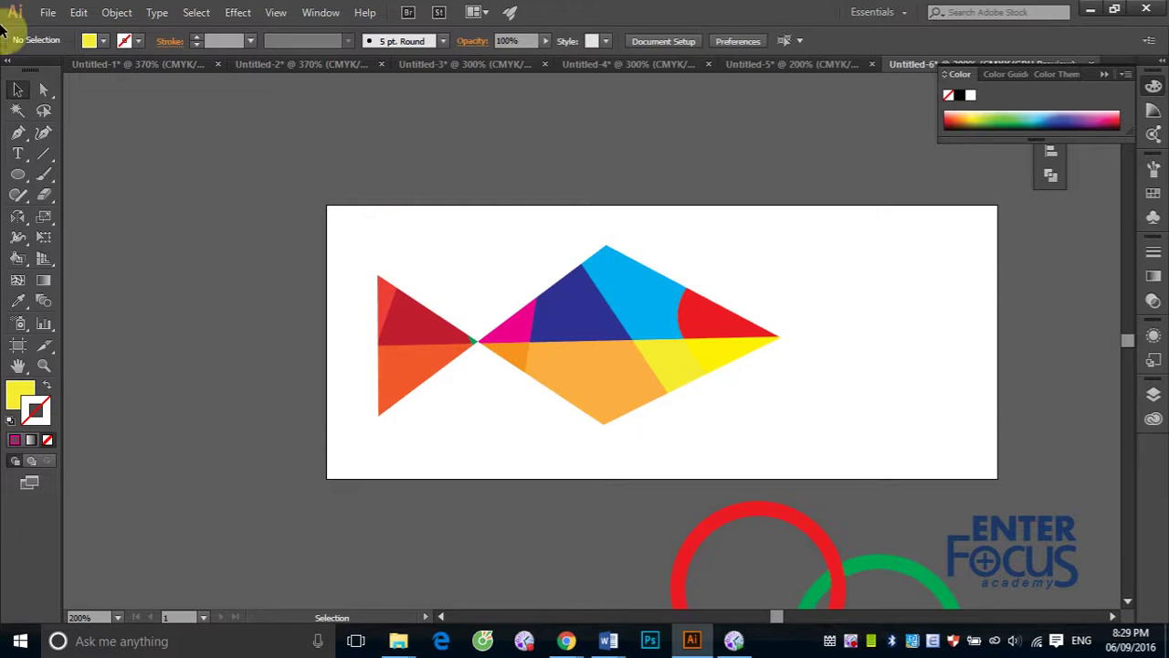
# Use Direct Selection to select the hidden zigzag dividing path inside the fish
pyautogui.click(40, 90)
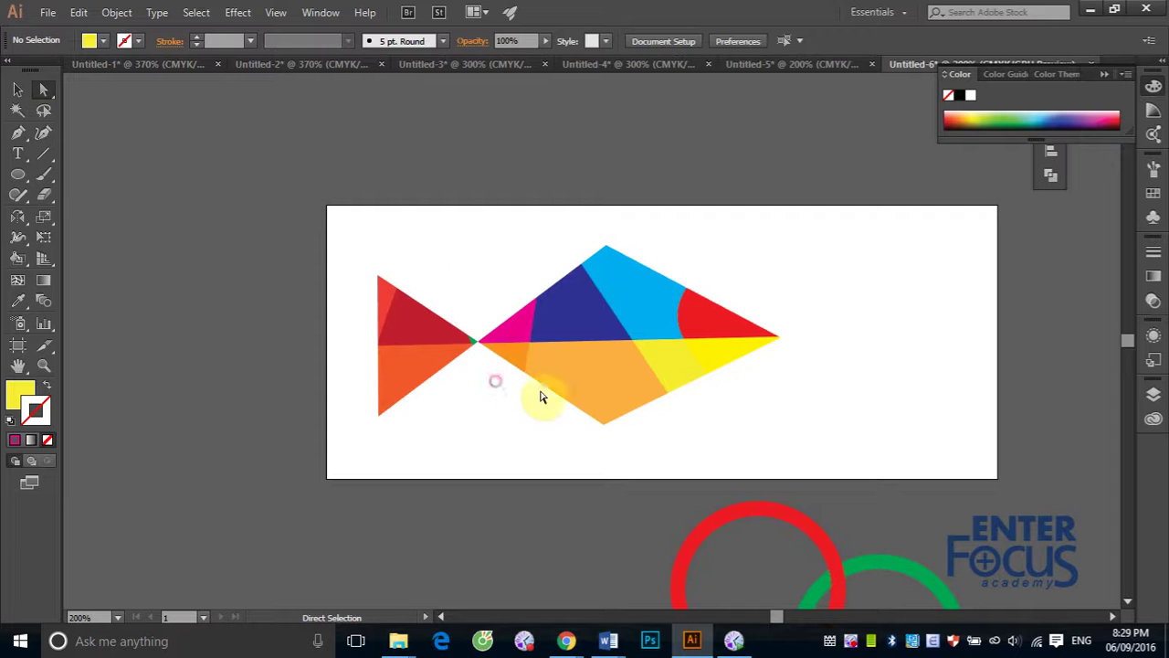
pyautogui.click(604, 429)
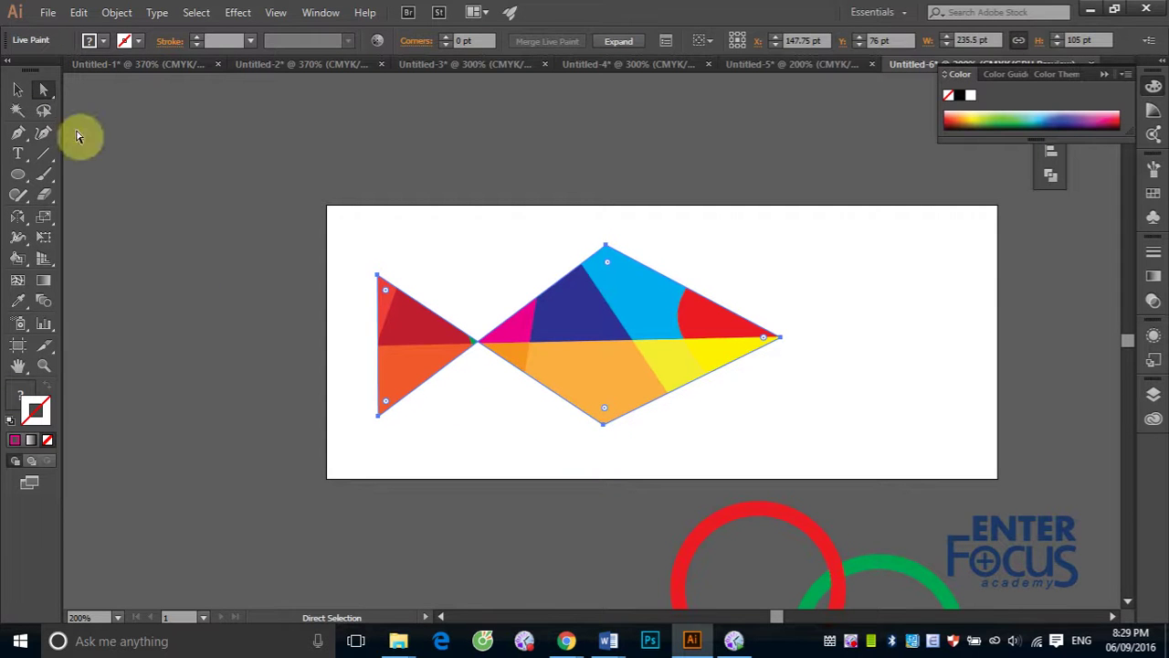
pyautogui.click(18, 91)
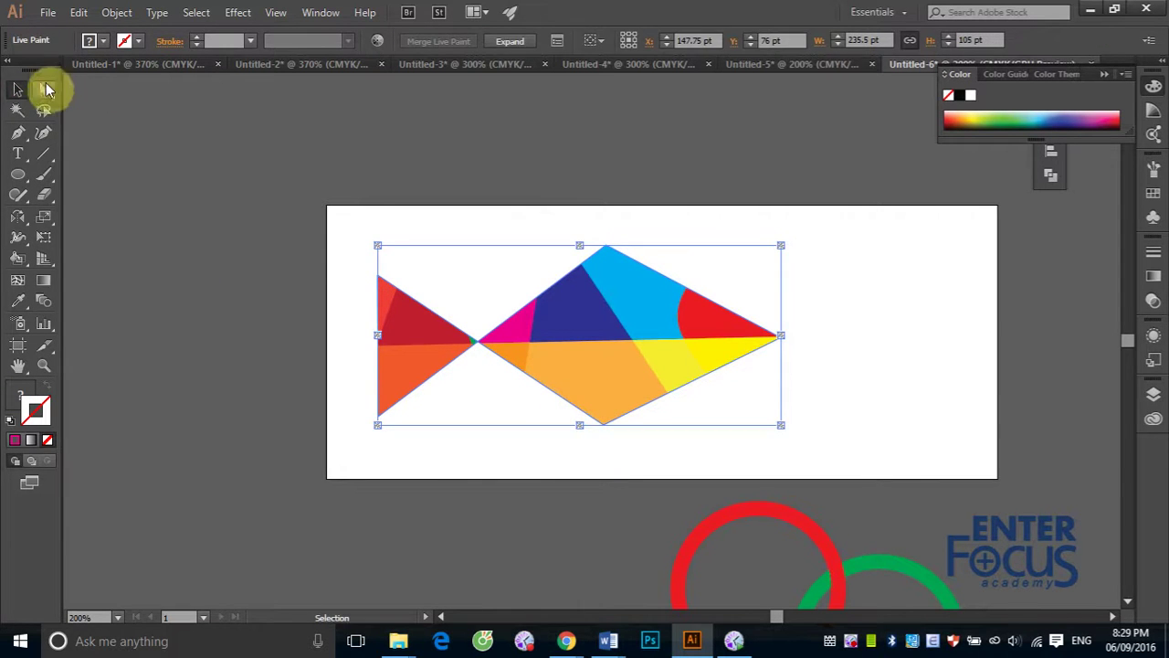
pyautogui.click(43, 89)
pyautogui.click(483, 407)
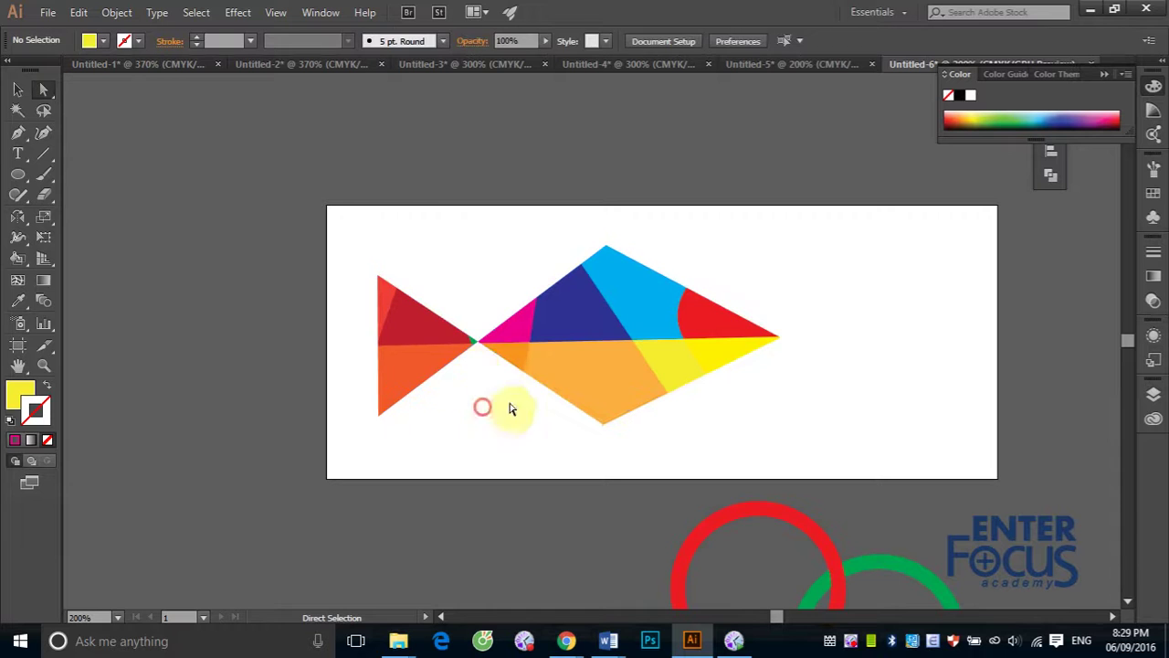
pyautogui.click(534, 340)
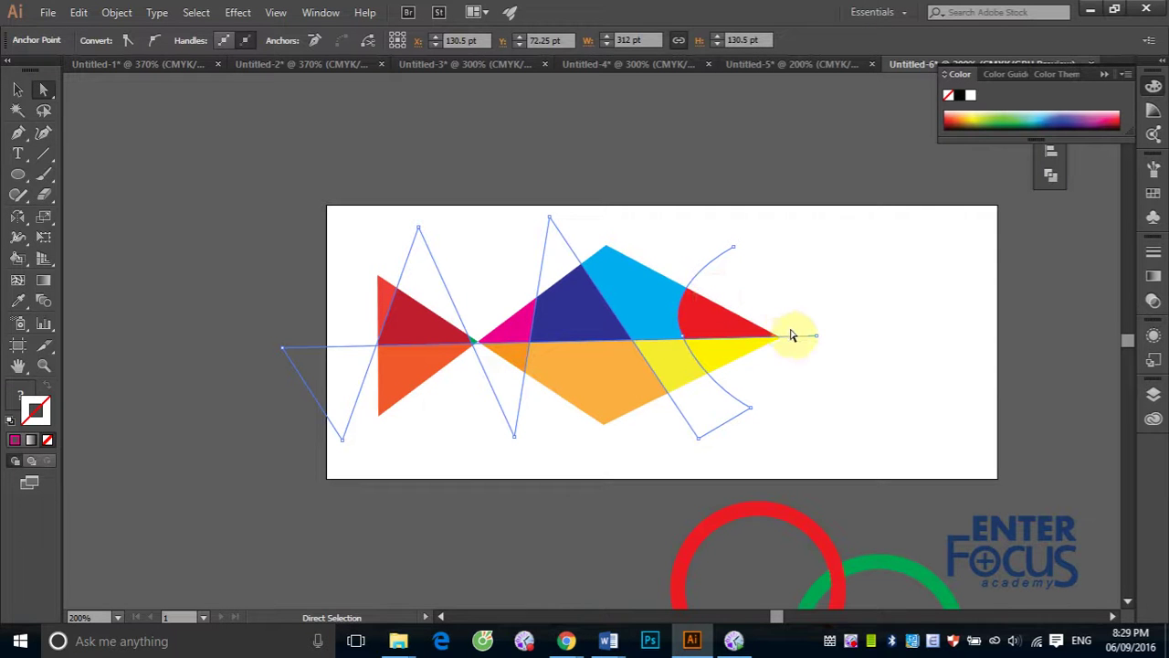
# Drag the dividing path's top, upper-left, bottom and right anchors so the painted colours reflow
pyautogui.click(549, 218)
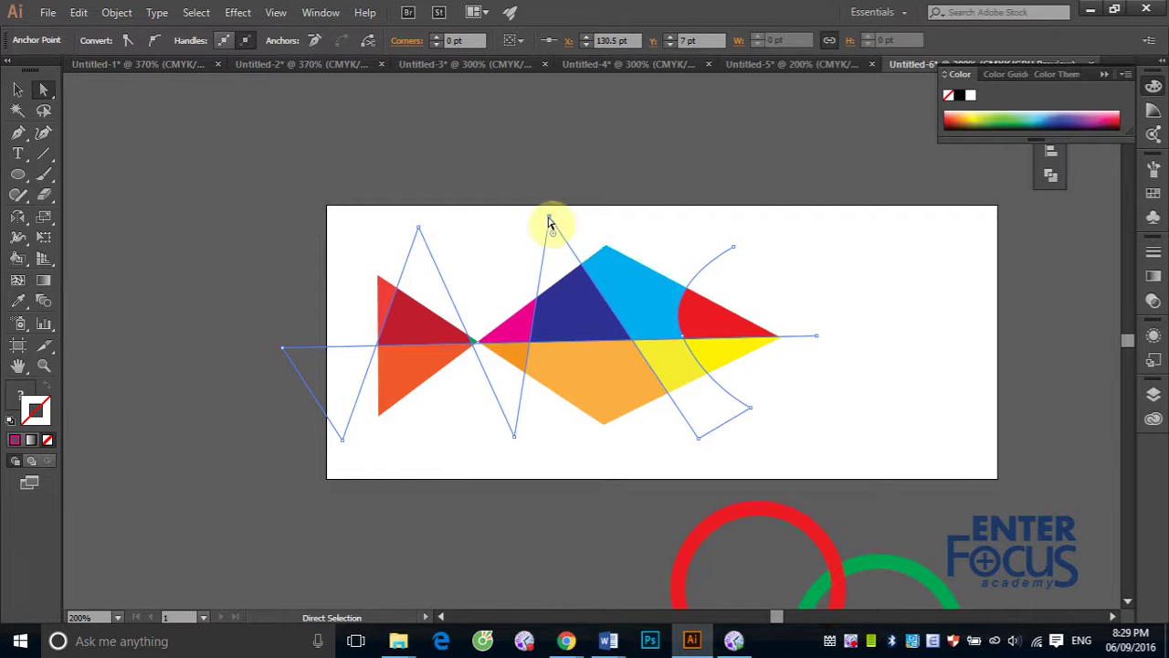
pyautogui.moveTo(548, 218)
pyautogui.mouseDown()
pyautogui.moveTo(644, 217)
pyautogui.moveTo(523, 212)
pyautogui.moveTo(548, 263)
pyautogui.moveTo(565, 249)
pyautogui.mouseUp()
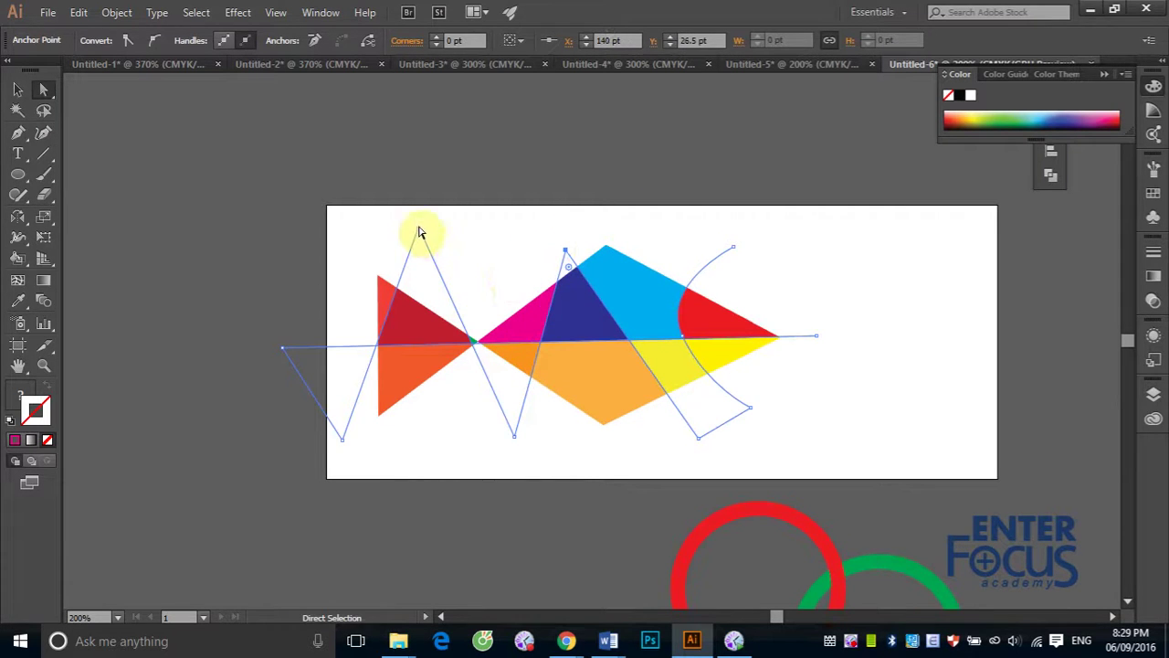
pyautogui.moveTo(419, 232); pyautogui.dragTo(370, 217)
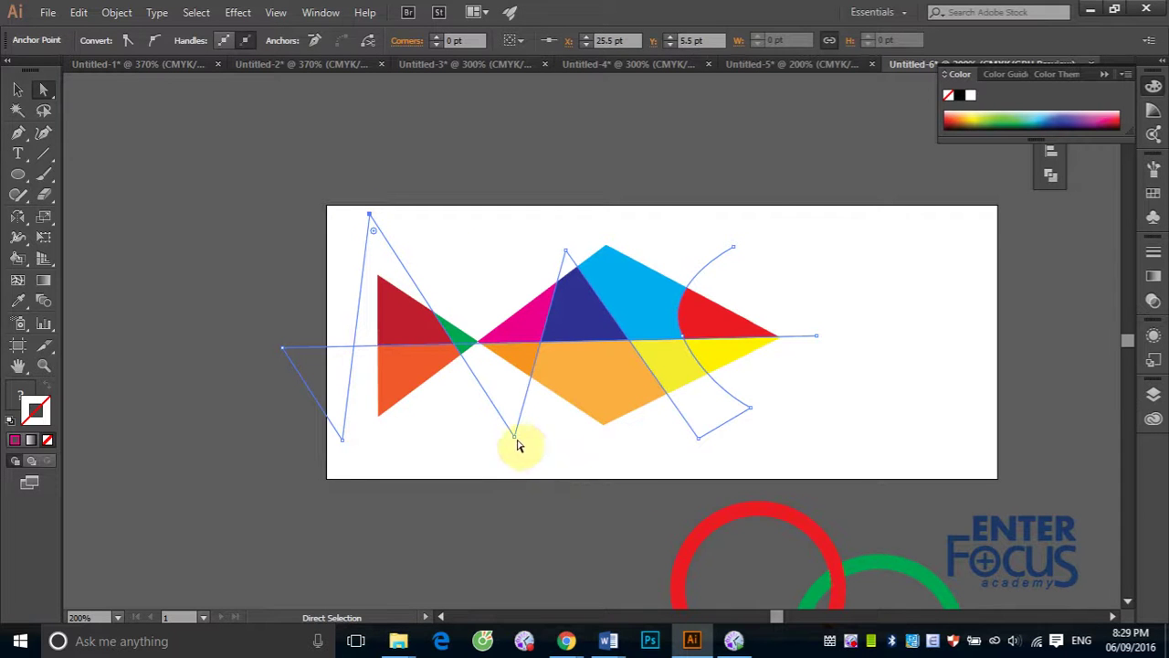
pyautogui.moveTo(513, 438)
pyautogui.mouseDown()
pyautogui.moveTo(538, 411)
pyautogui.moveTo(502, 427)
pyautogui.moveTo(548, 425)
pyautogui.mouseUp()
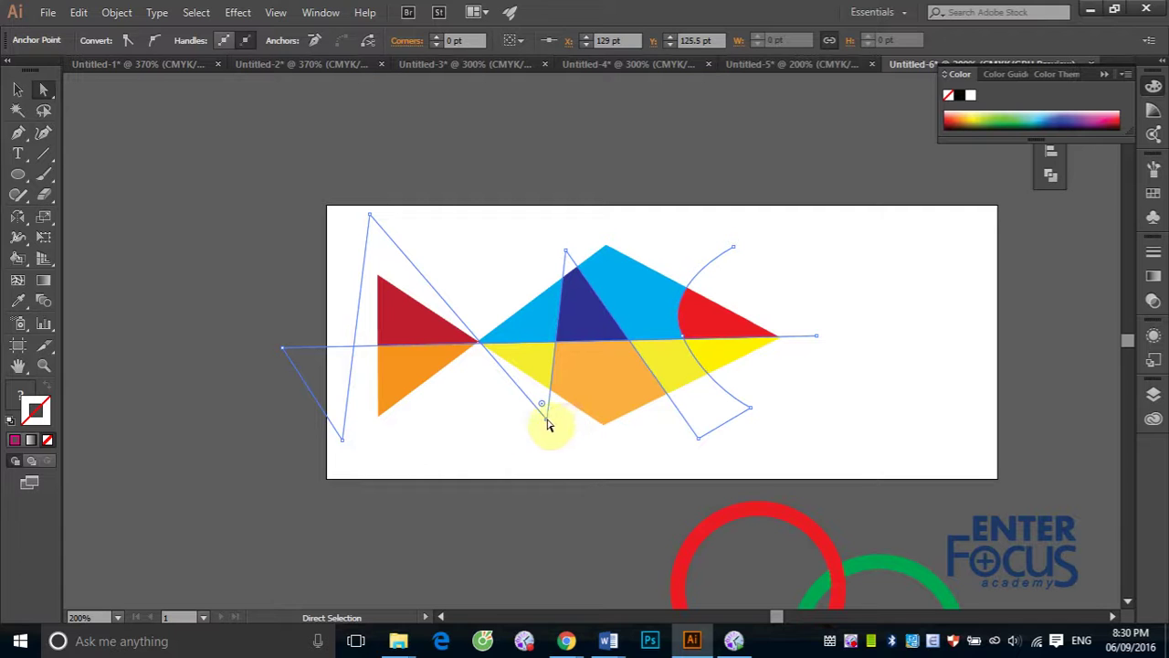
pyautogui.moveTo(548, 423)
pyautogui.mouseDown()
pyautogui.moveTo(579, 409)
pyautogui.moveTo(571, 422)
pyautogui.moveTo(586, 432)
pyautogui.moveTo(503, 442)
pyautogui.mouseUp()
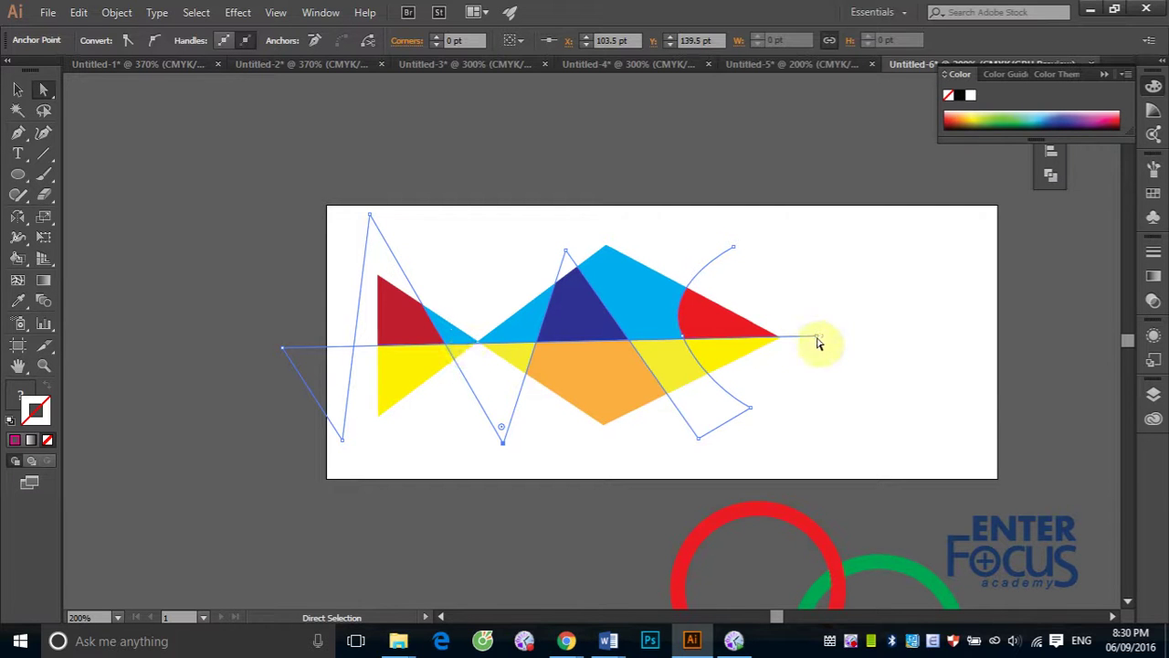
pyautogui.moveTo(817, 338)
pyautogui.mouseDown()
pyautogui.moveTo(817, 383)
pyautogui.moveTo(840, 342)
pyautogui.moveTo(836, 290)
pyautogui.moveTo(842, 356)
pyautogui.mouseUp()
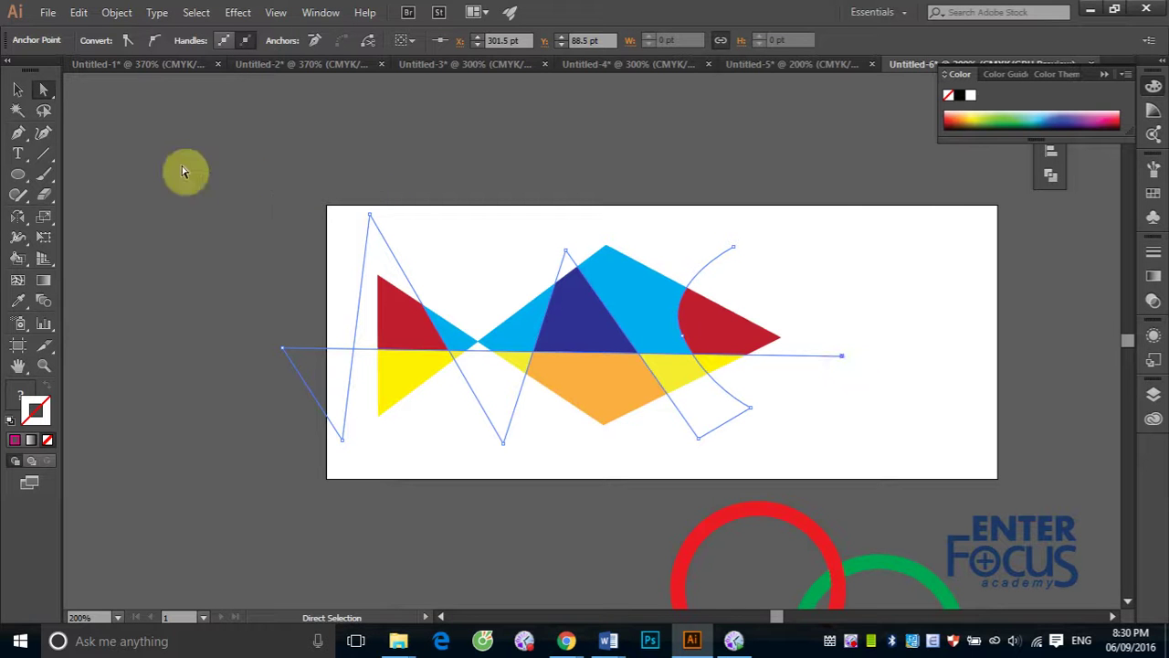
pyautogui.click(14, 89)
# Move the finished fish to the lower left of the canvas
pyautogui.click(255, 135)
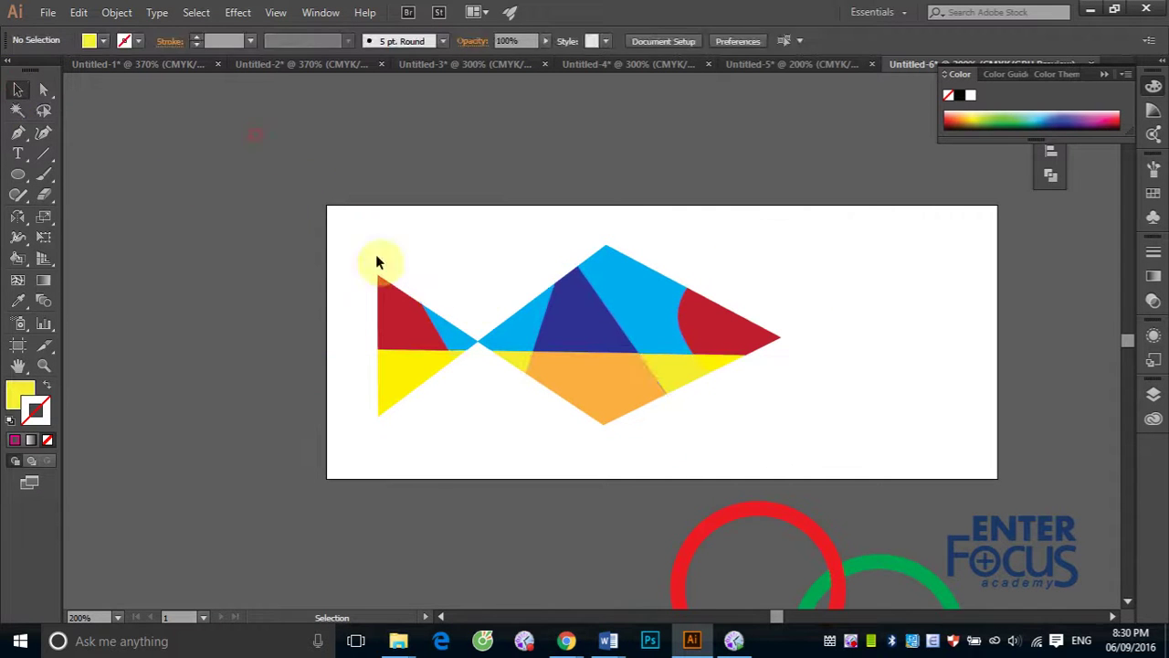
pyautogui.moveTo(599, 327); pyautogui.dragTo(343, 530)
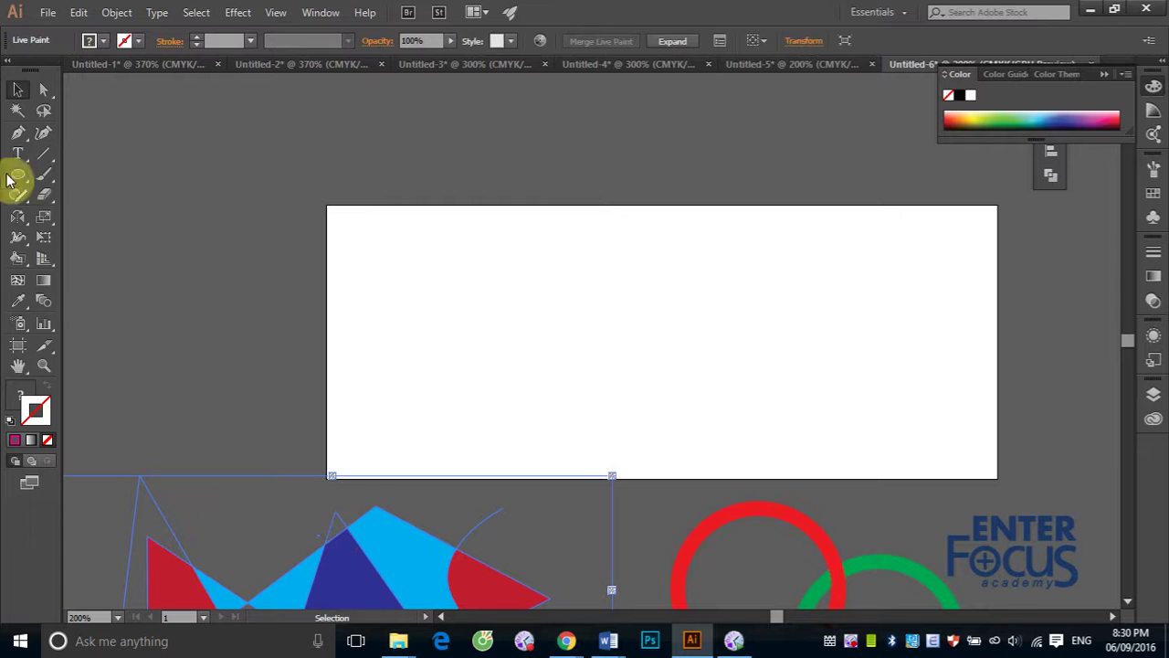
pyautogui.click(17, 133)
# Start a new Pen path with curved anchors that loop back across themselves
pyautogui.click(445, 322)
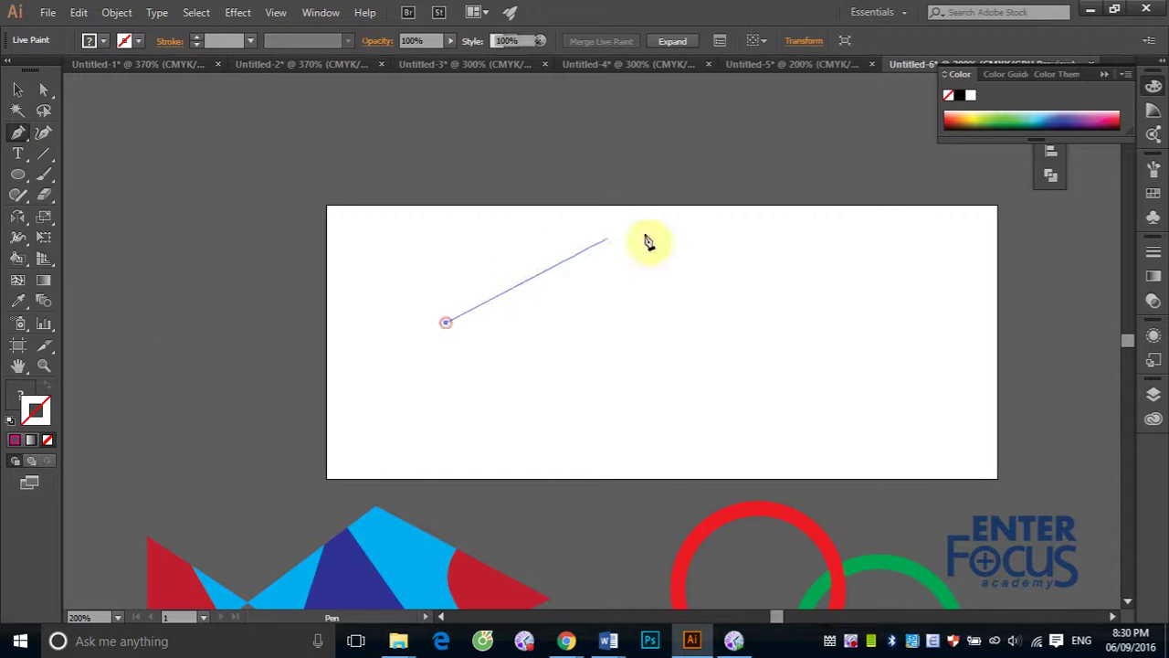
pyautogui.moveTo(620, 243)
pyautogui.mouseDown()
pyautogui.moveTo(662, 256)
pyautogui.moveTo(739, 365)
pyautogui.mouseUp()
pyautogui.moveTo(621, 424); pyautogui.dragTo(507, 406)
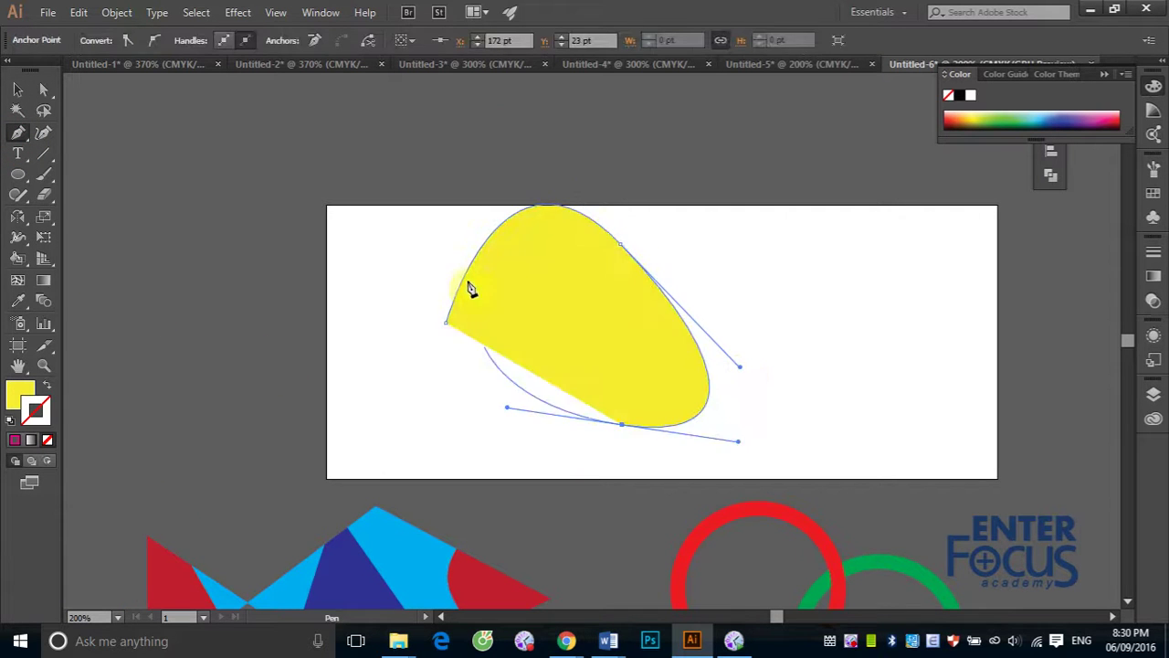
pyautogui.moveTo(467, 228); pyautogui.dragTo(528, 162)
pyautogui.moveTo(684, 195); pyautogui.dragTo(647, 271)
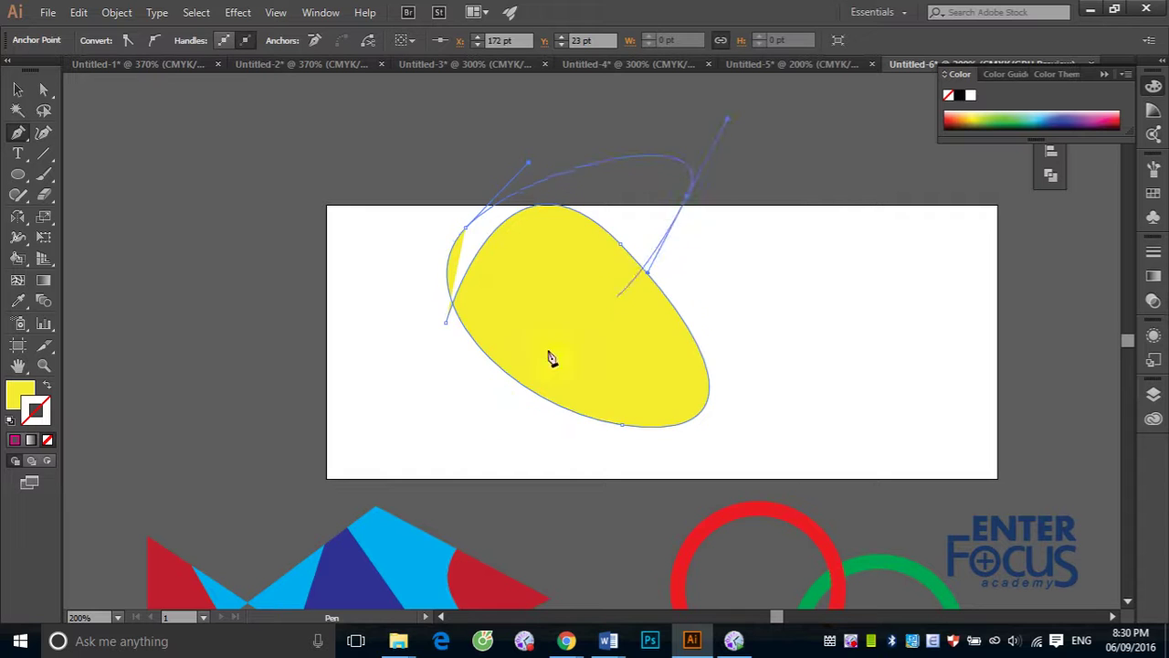
pyautogui.moveTo(455, 404); pyautogui.dragTo(395, 403)
pyautogui.moveTo(402, 276); pyautogui.dragTo(452, 272)
# Finish the self-overlapping path at a spike top, swap its yellow fill to a stroke, and deselect
pyautogui.moveTo(701, 300); pyautogui.dragTo(753, 376)
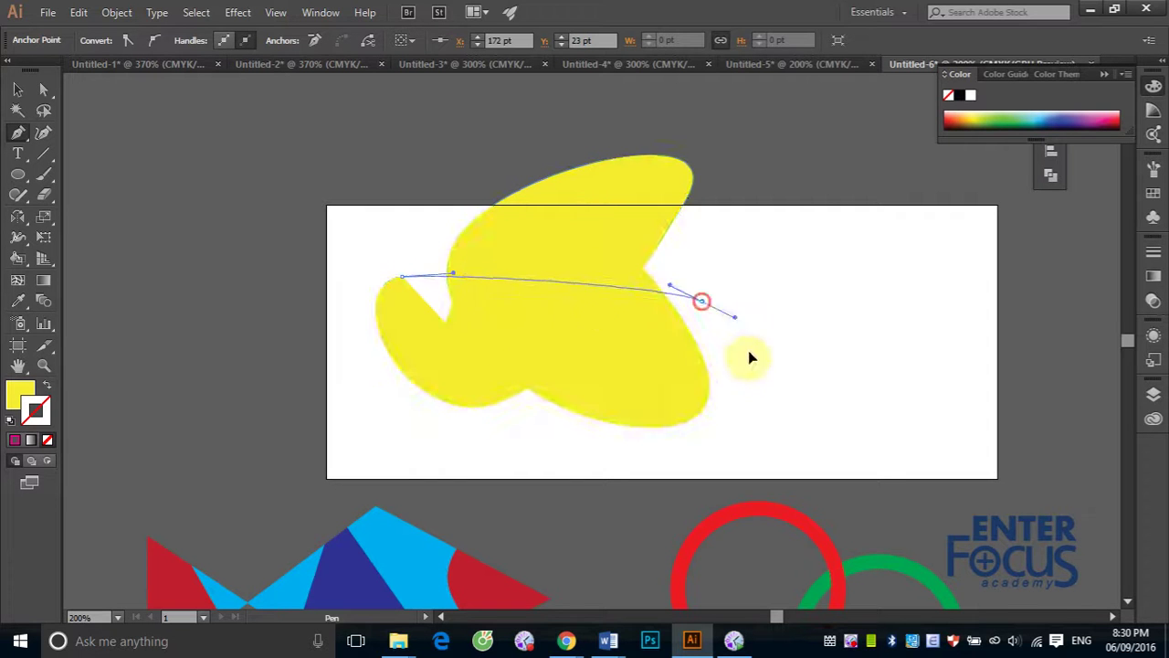
pyautogui.moveTo(582, 468); pyautogui.dragTo(545, 438)
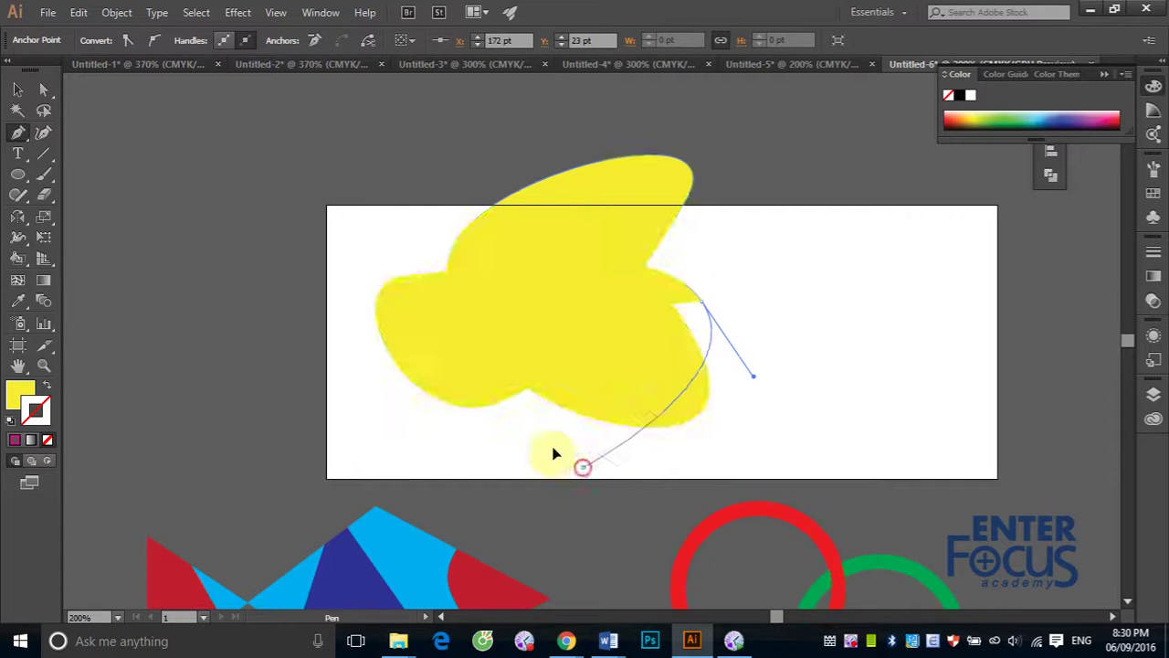
pyautogui.click(466, 178)
pyautogui.click(17, 90)
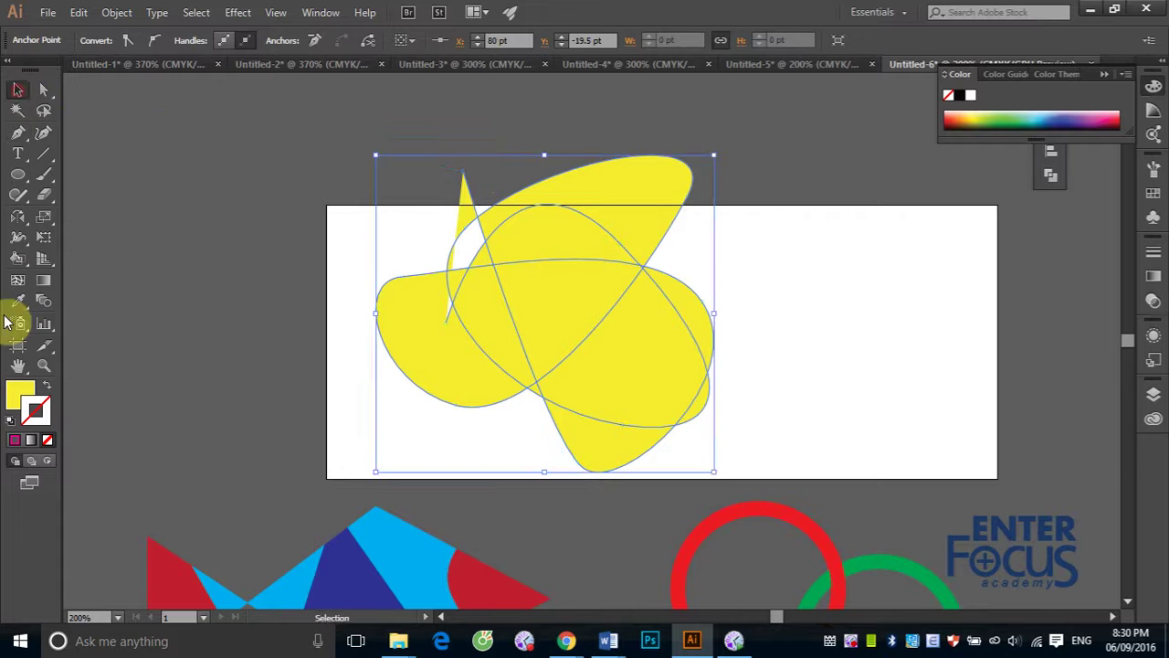
pyautogui.click(47, 387)
pyautogui.click(902, 303)
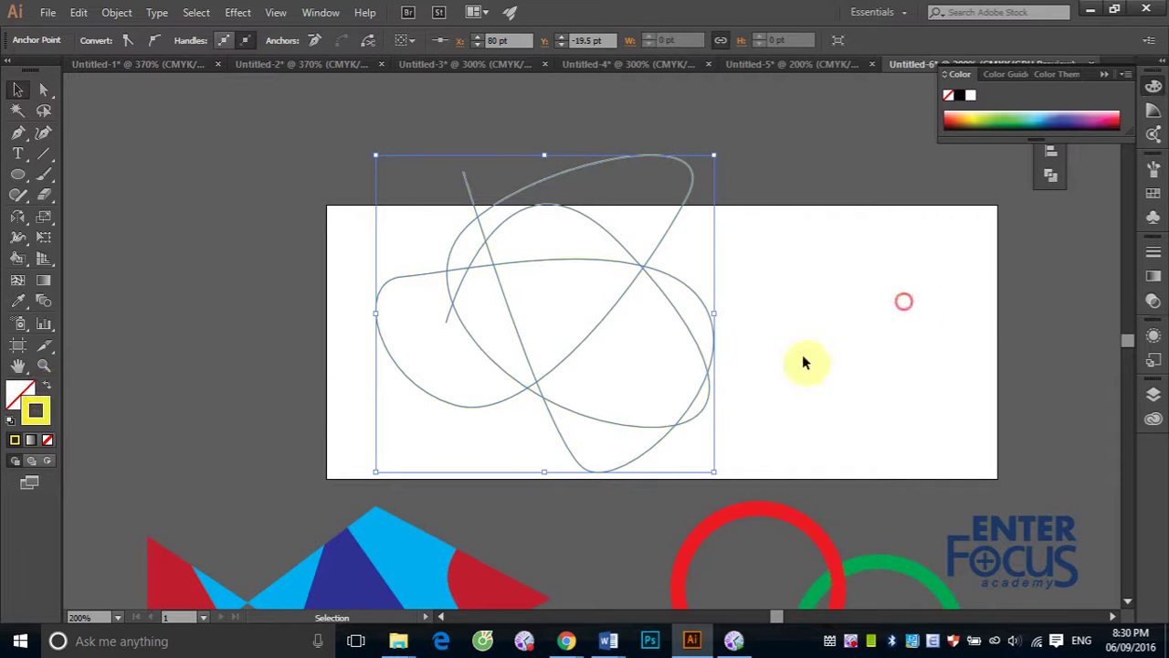
# Show the Swatches panel, try a blue fill on the looping path, then undo it
pyautogui.click(492, 267)
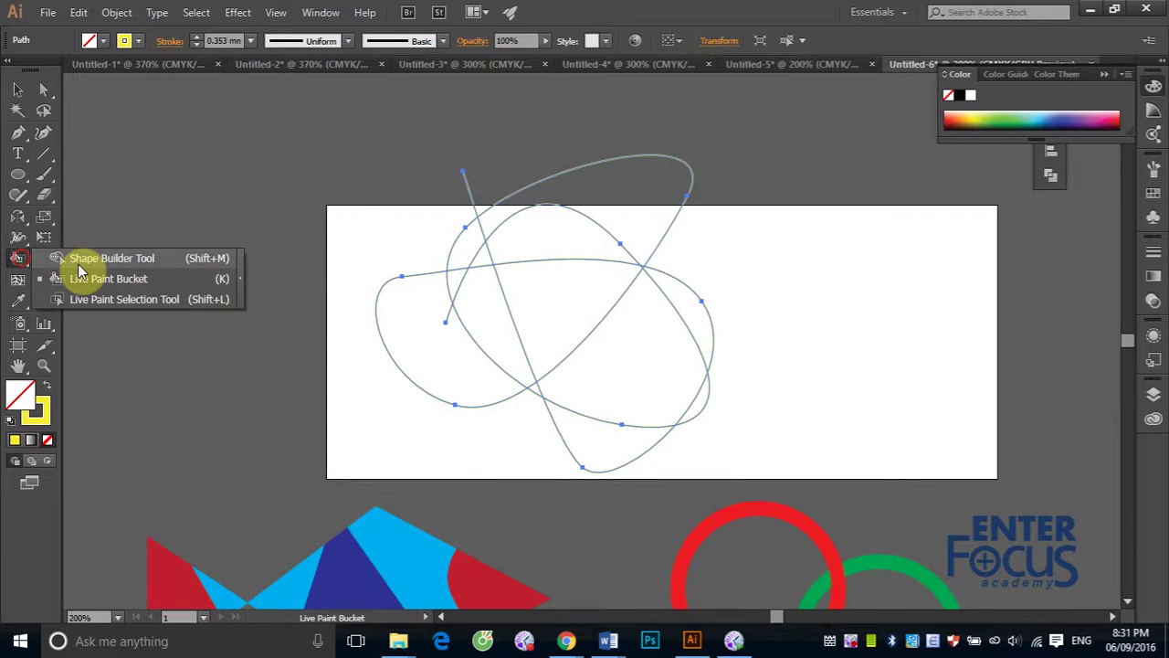
pyautogui.moveTo(18, 258)
pyautogui.mouseDown()
pyautogui.moveTo(77, 260)
pyautogui.moveTo(77, 296)
pyautogui.mouseUp()
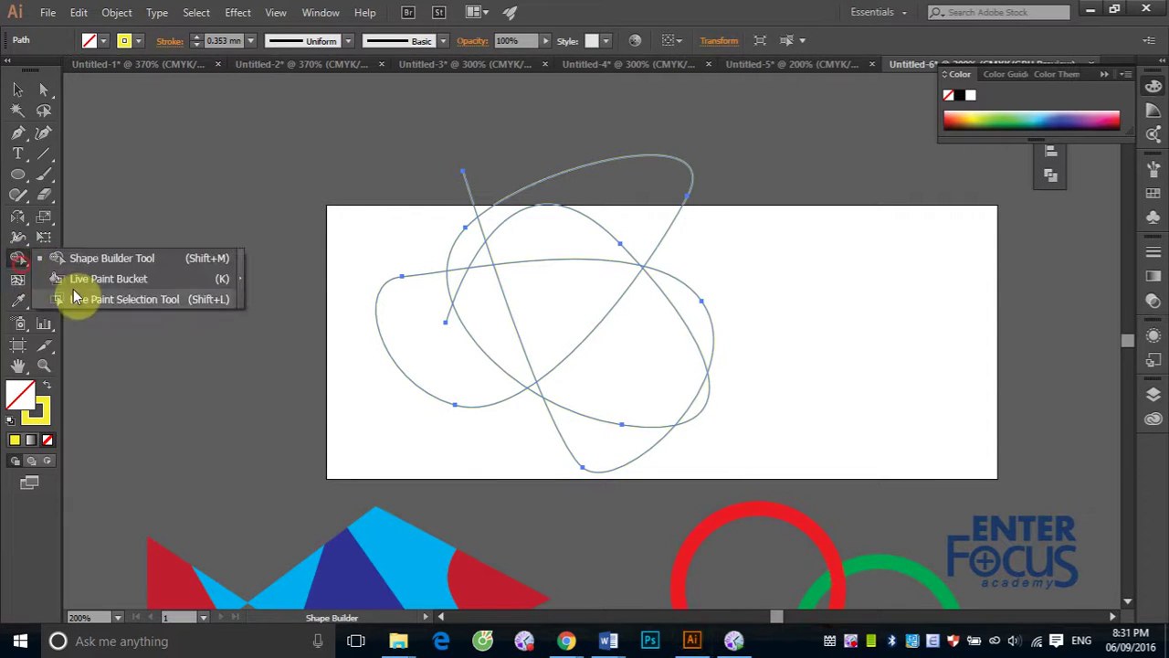
pyautogui.click(1153, 193)
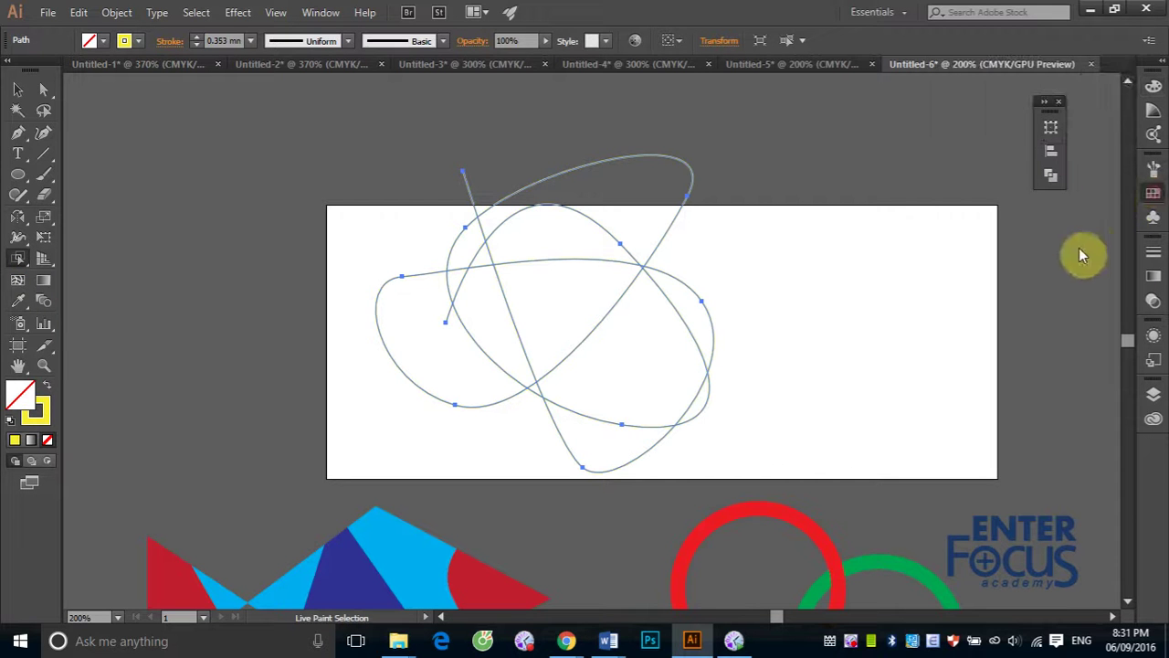
pyautogui.click(1038, 219)
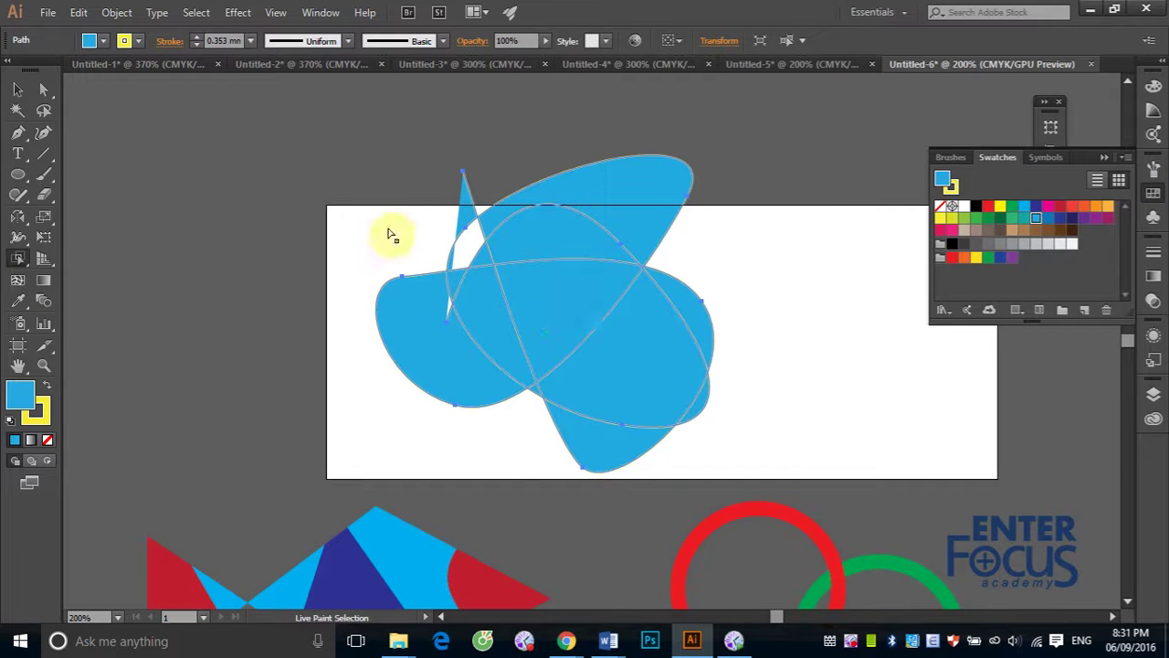
pyautogui.click(13, 90)
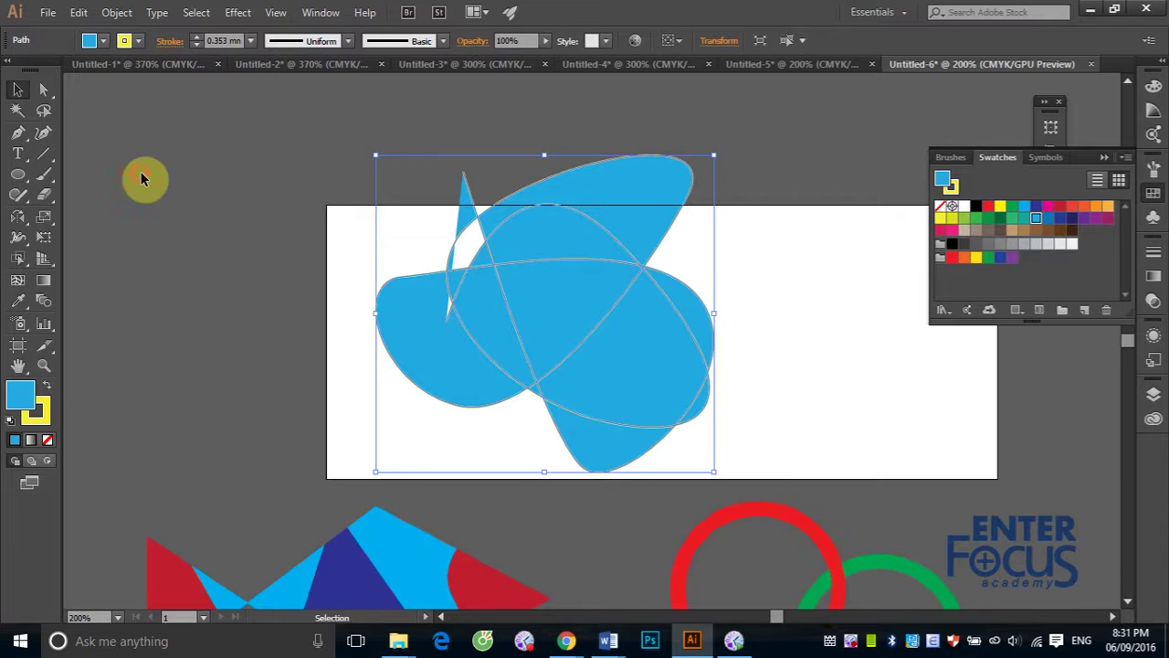
pyautogui.click(142, 210)
pyautogui.hotkey('ctrl', 'z')
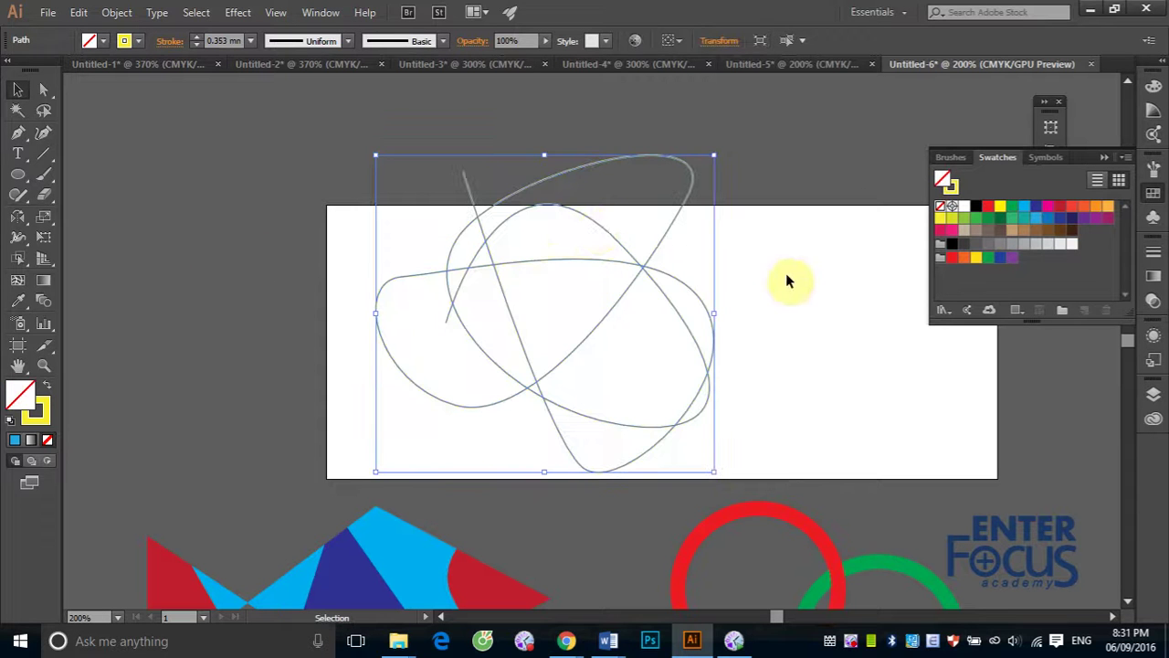
pyautogui.click(786, 274)
# Reselect the looping path and choose the Live Paint Bucket from the Shape Builder flyout
pyautogui.click(633, 268)
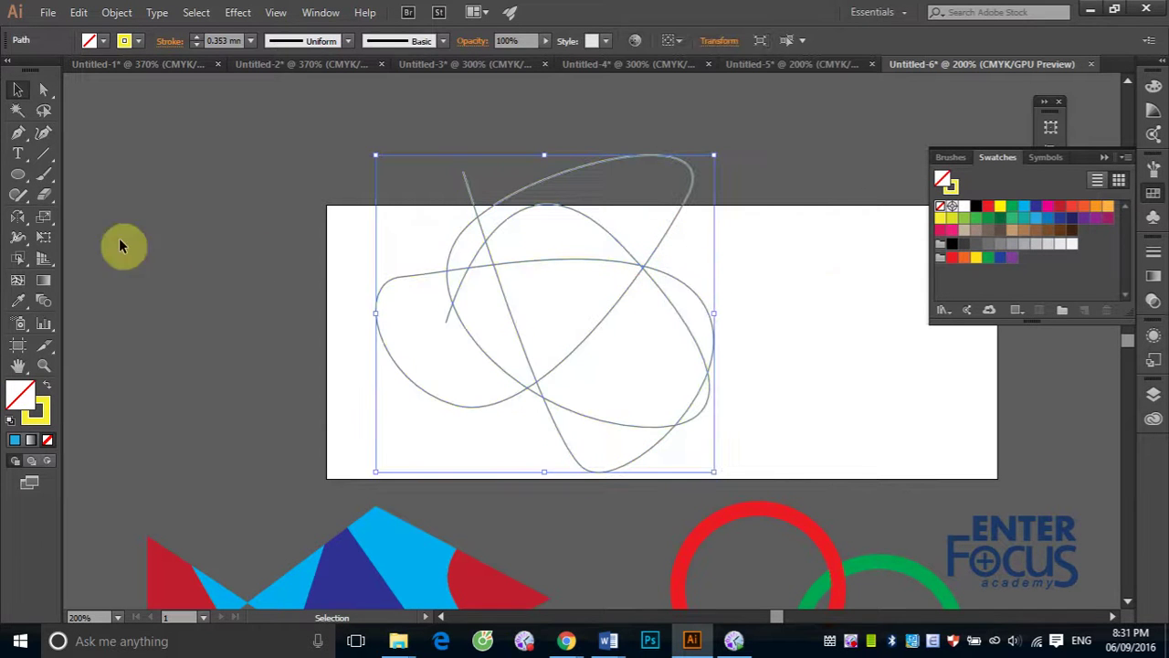
pyautogui.moveTo(19, 258); pyautogui.dragTo(115, 285)
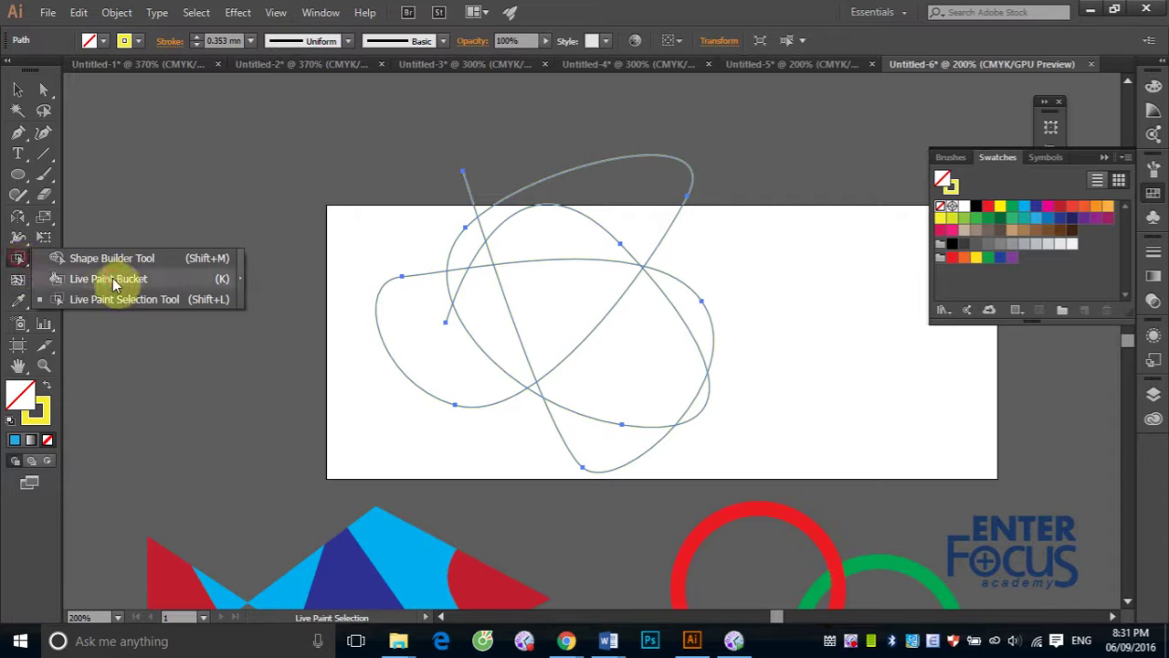
pyautogui.click(114, 283)
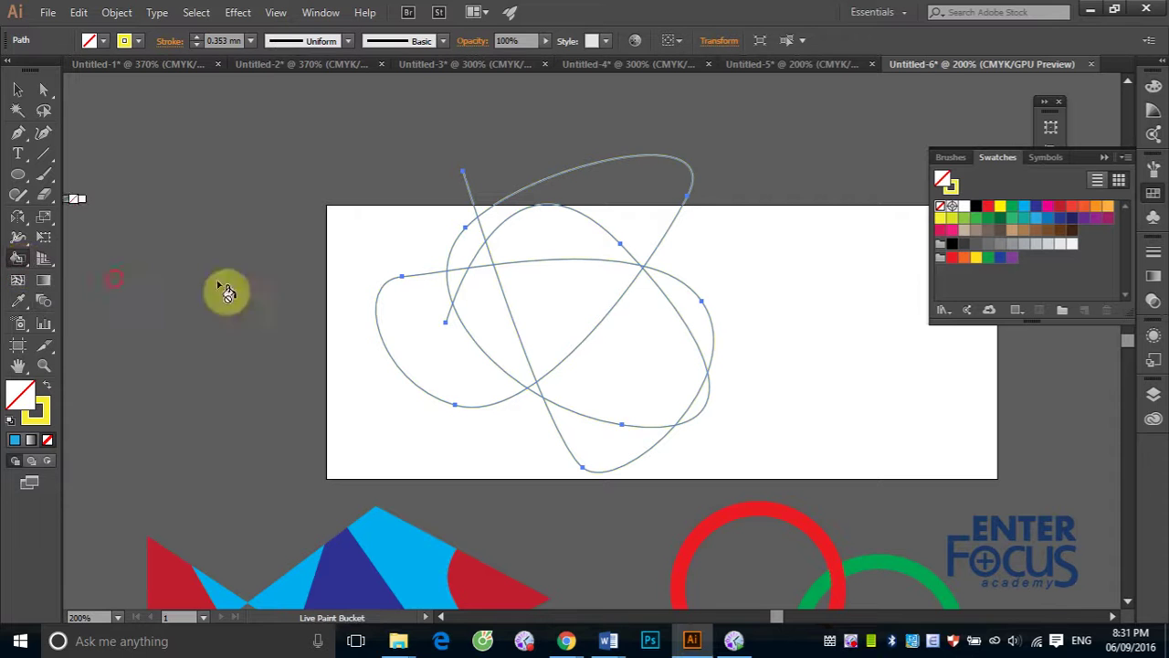
# Make the path a Live Paint group; fill regions magenta, yellow, green and a light blue right sliver
pyautogui.click(1050, 209)
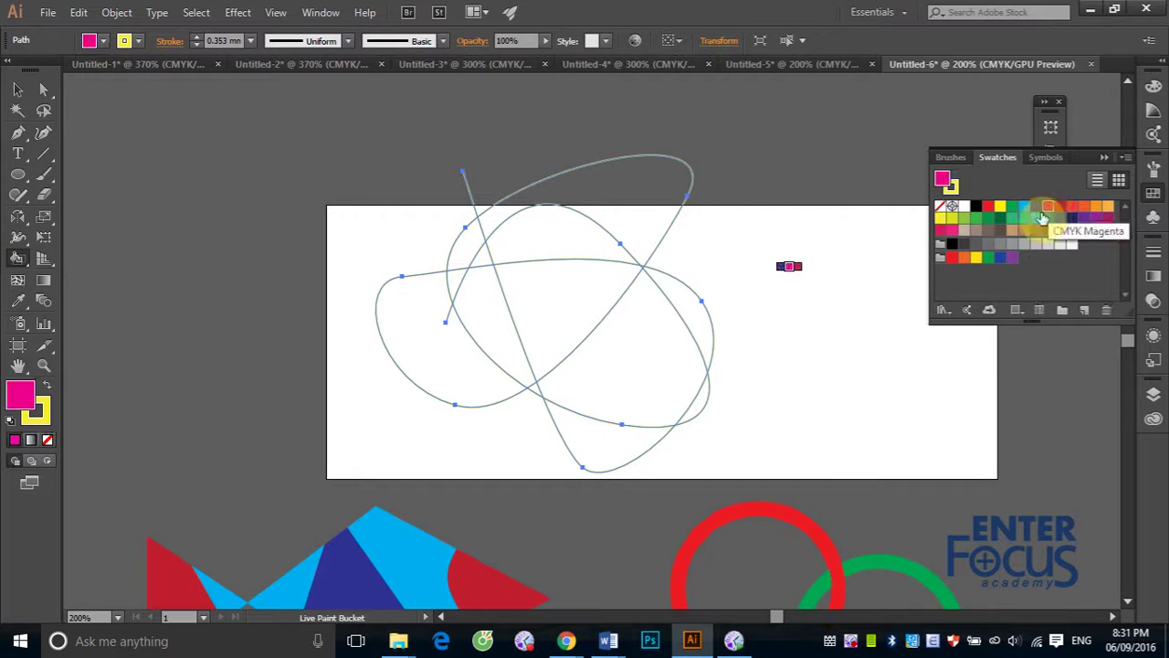
pyautogui.click(567, 230)
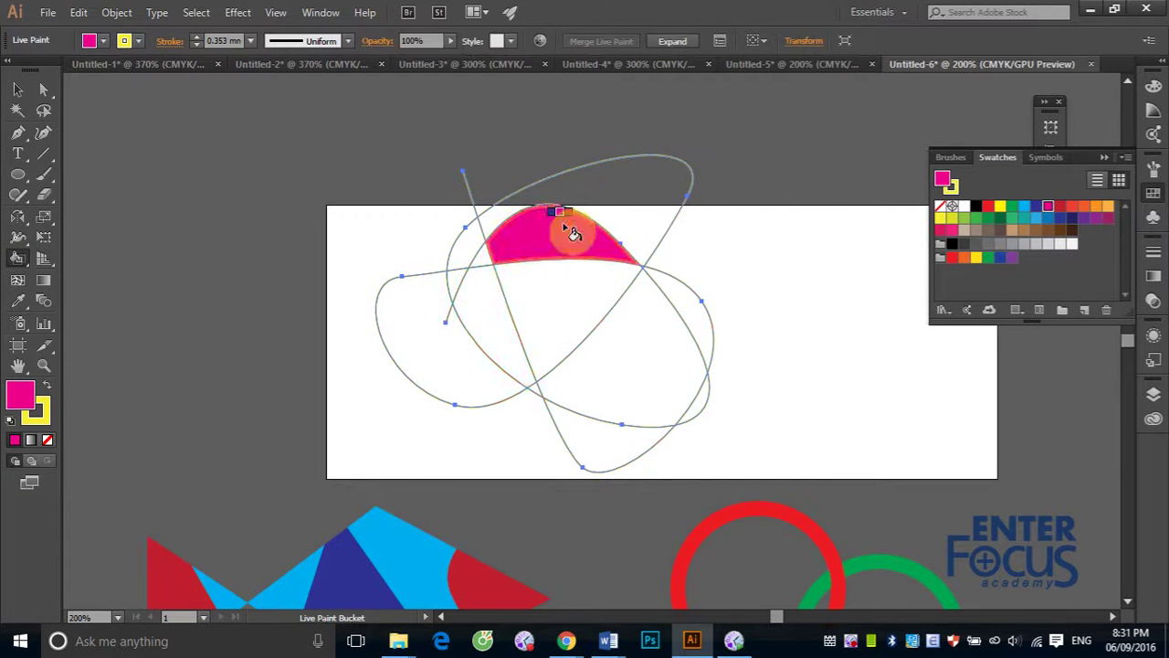
pyautogui.click(552, 317)
pyautogui.click(999, 206)
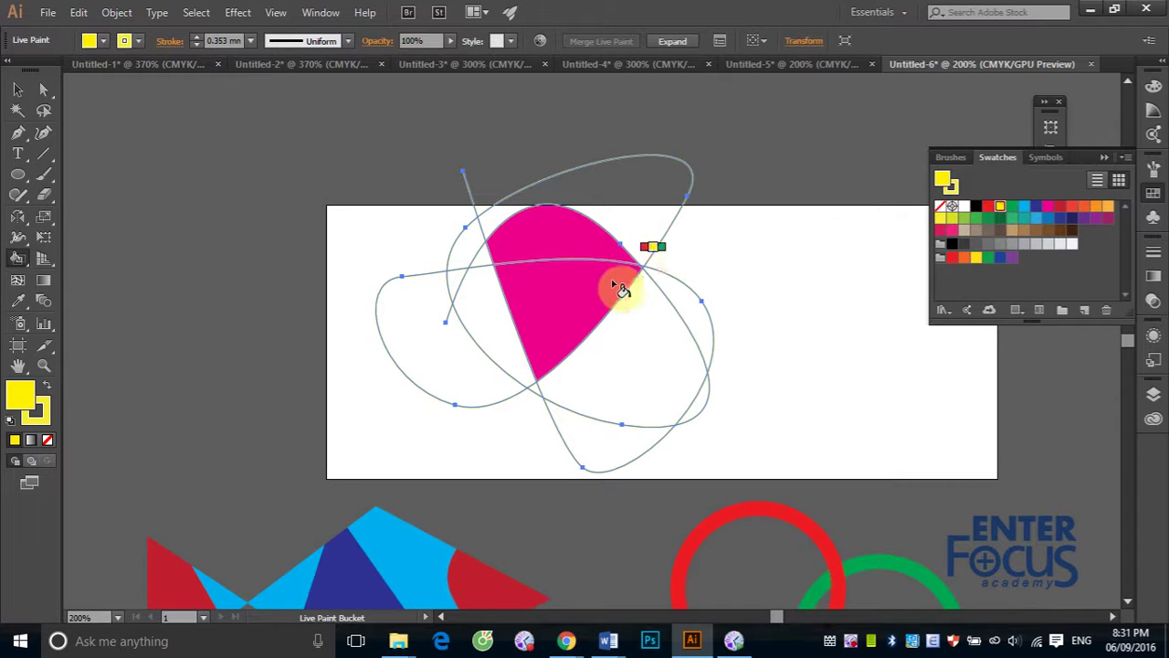
pyautogui.click(620, 288)
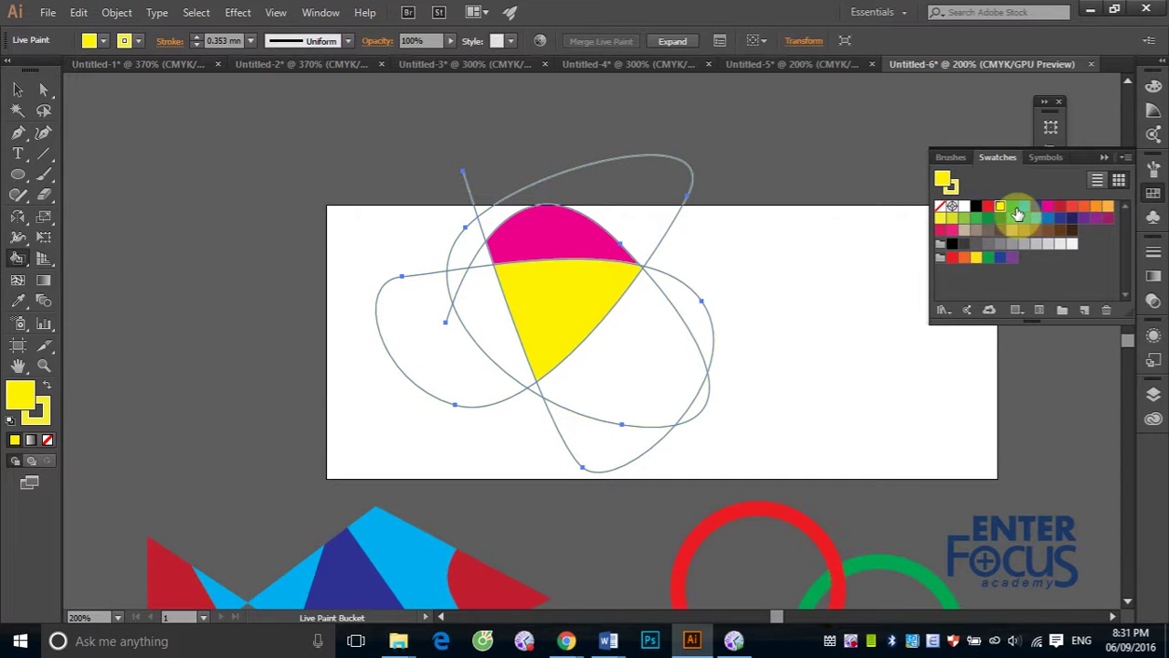
pyautogui.click(1016, 210)
pyautogui.click(640, 353)
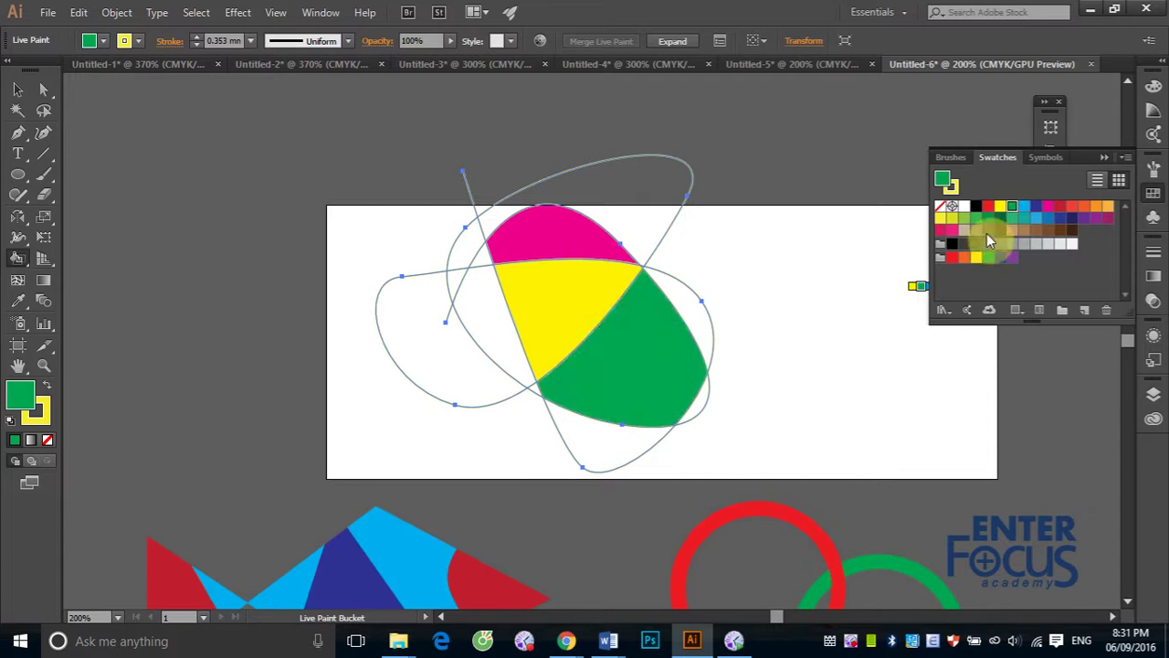
pyautogui.click(1023, 206)
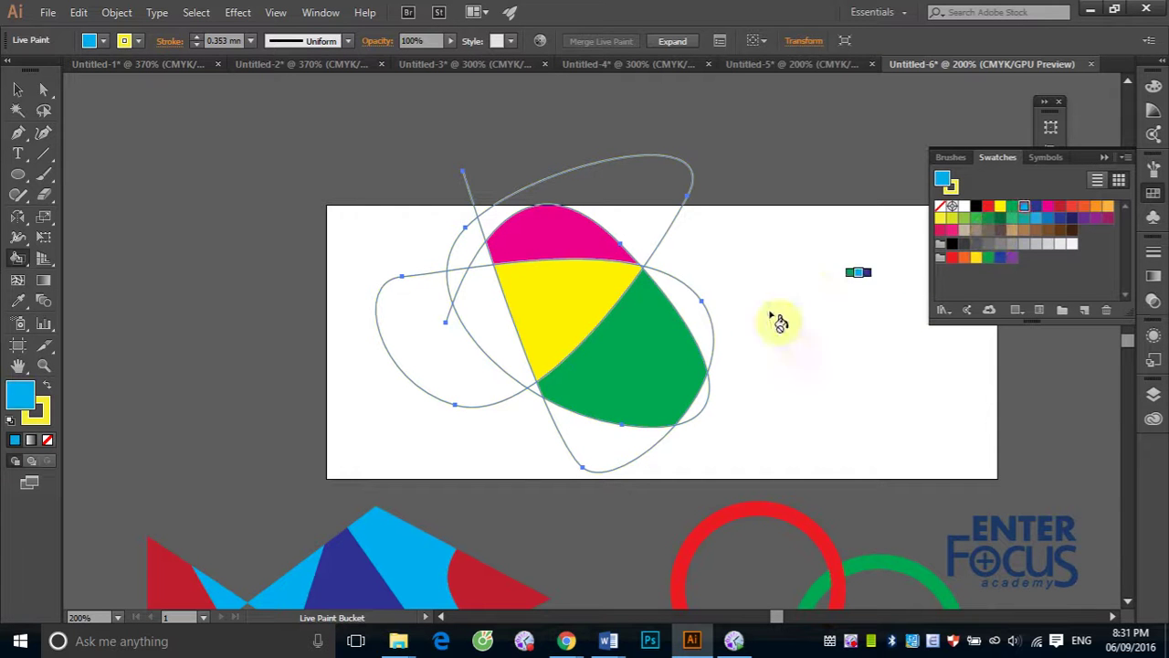
pyautogui.click(691, 317)
# Paint the left face dark blue, bottom face red, left lobe orange-red, top lobe orange
pyautogui.click(1035, 207)
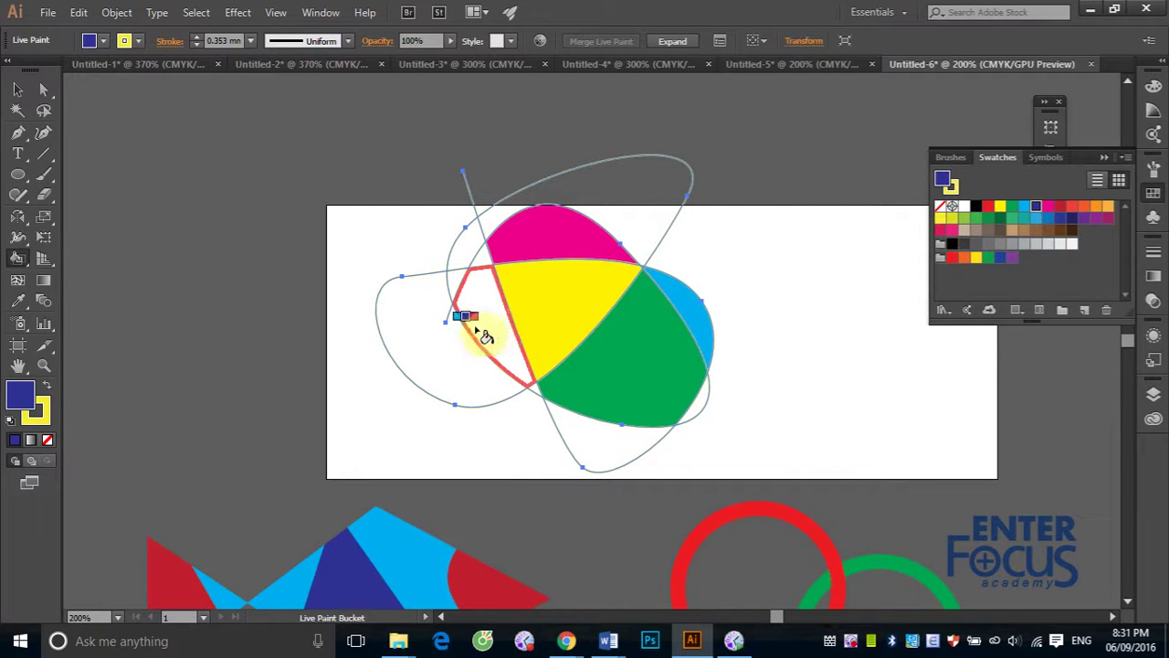
pyautogui.click(477, 329)
pyautogui.click(1047, 206)
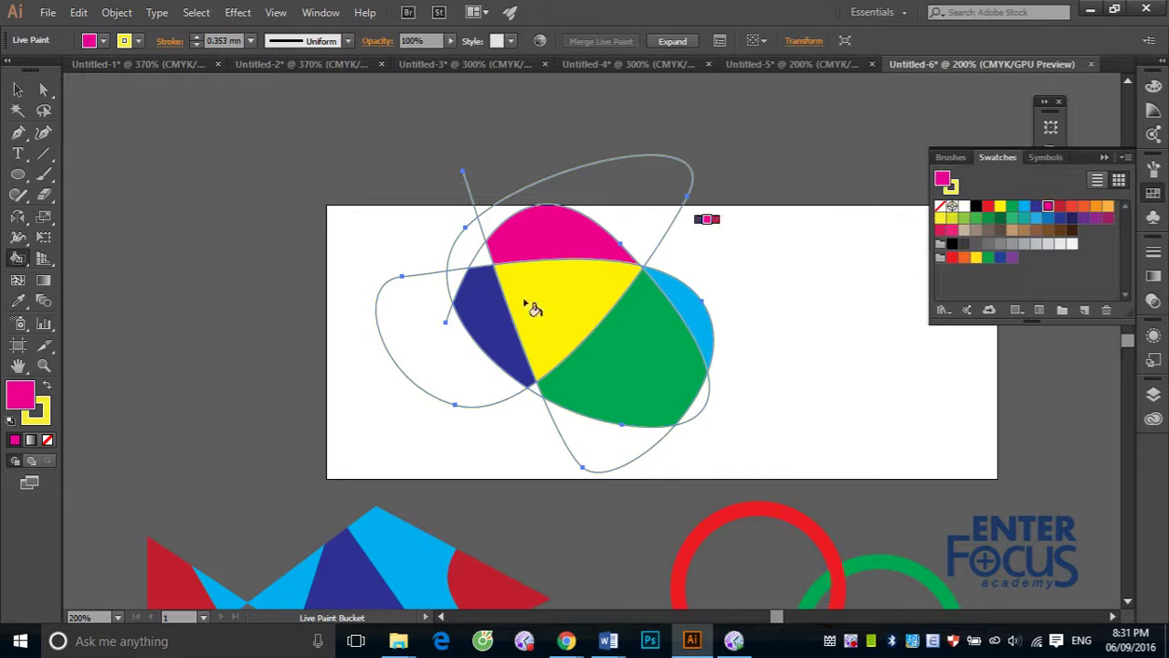
pyautogui.click(1061, 208)
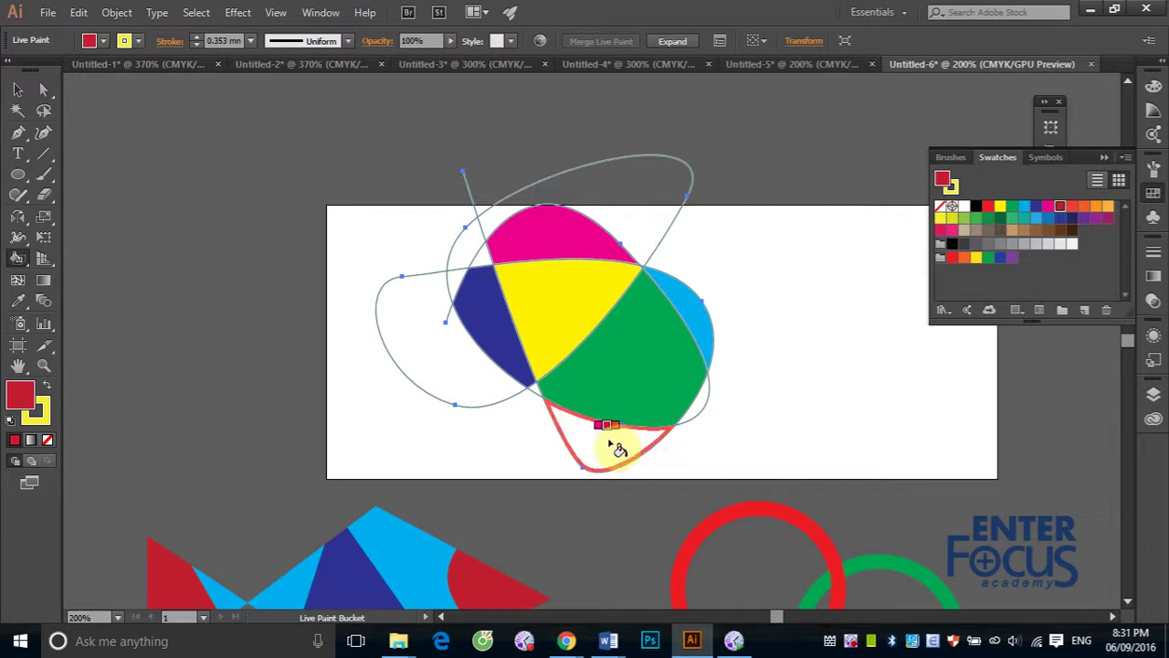
pyautogui.click(596, 447)
pyautogui.click(1074, 208)
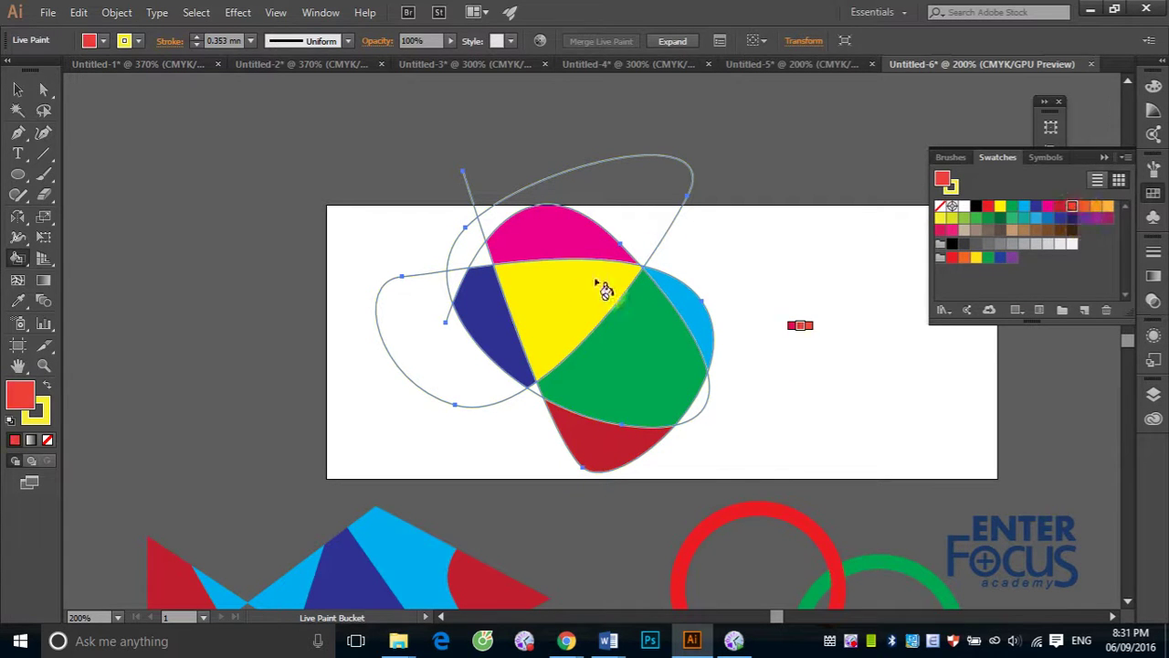
pyautogui.click(446, 356)
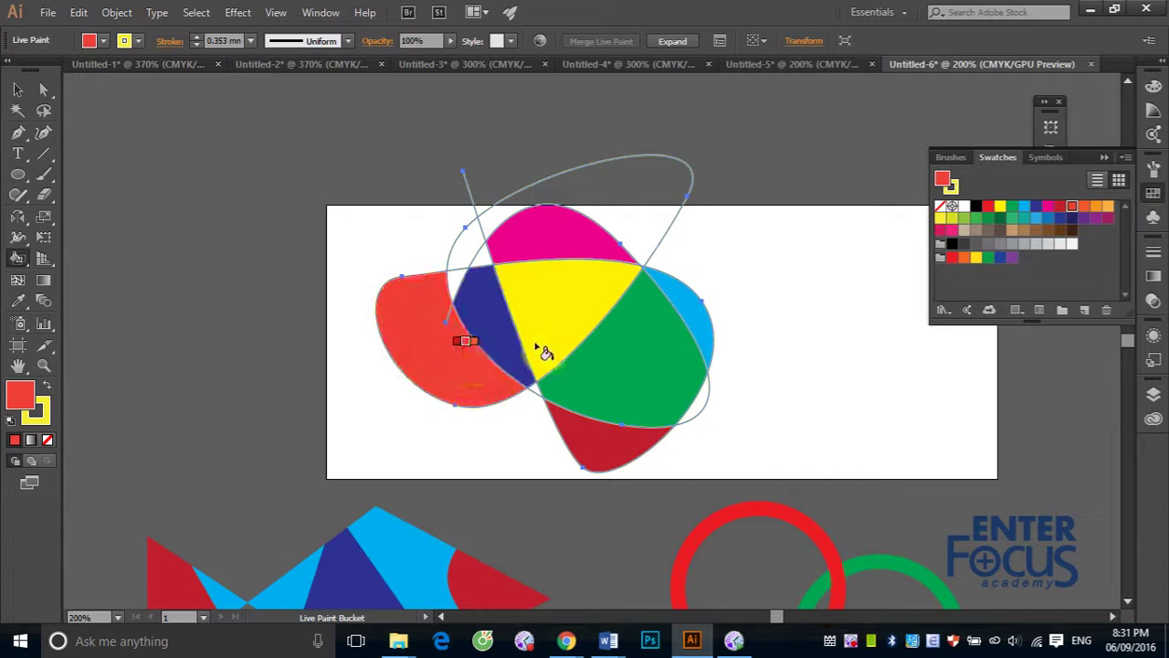
pyautogui.click(1095, 206)
pyautogui.click(630, 218)
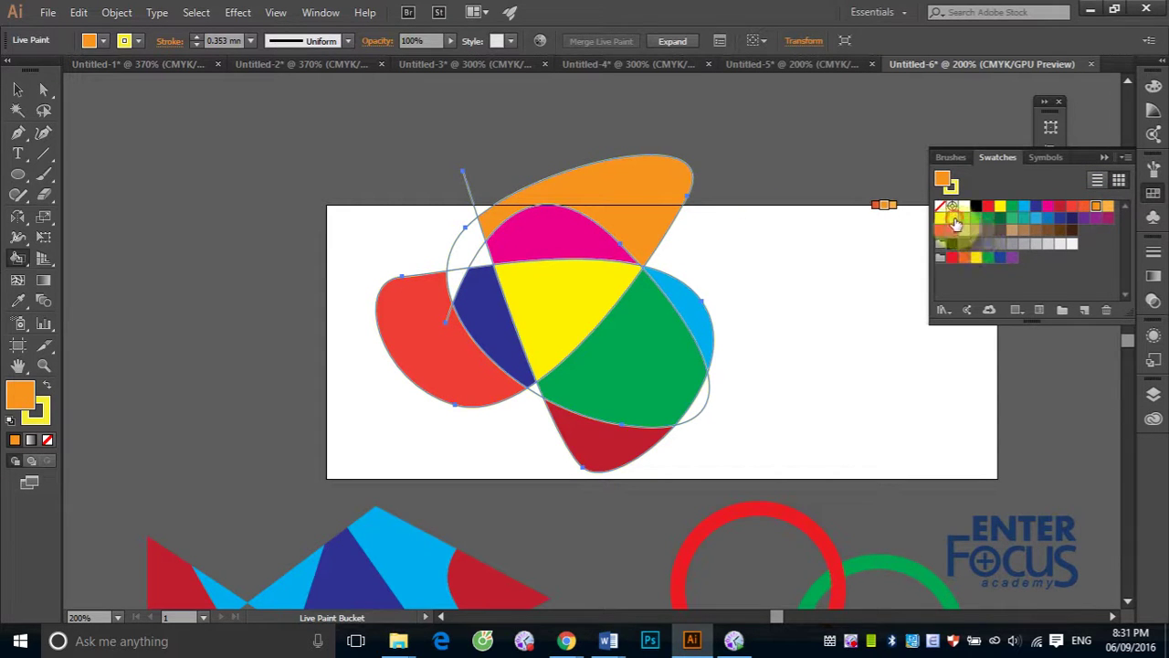
# Fill the small upper-left faces lime, light brown and dark brown, and the right sliver light green
pyautogui.click(953, 220)
pyautogui.click(458, 247)
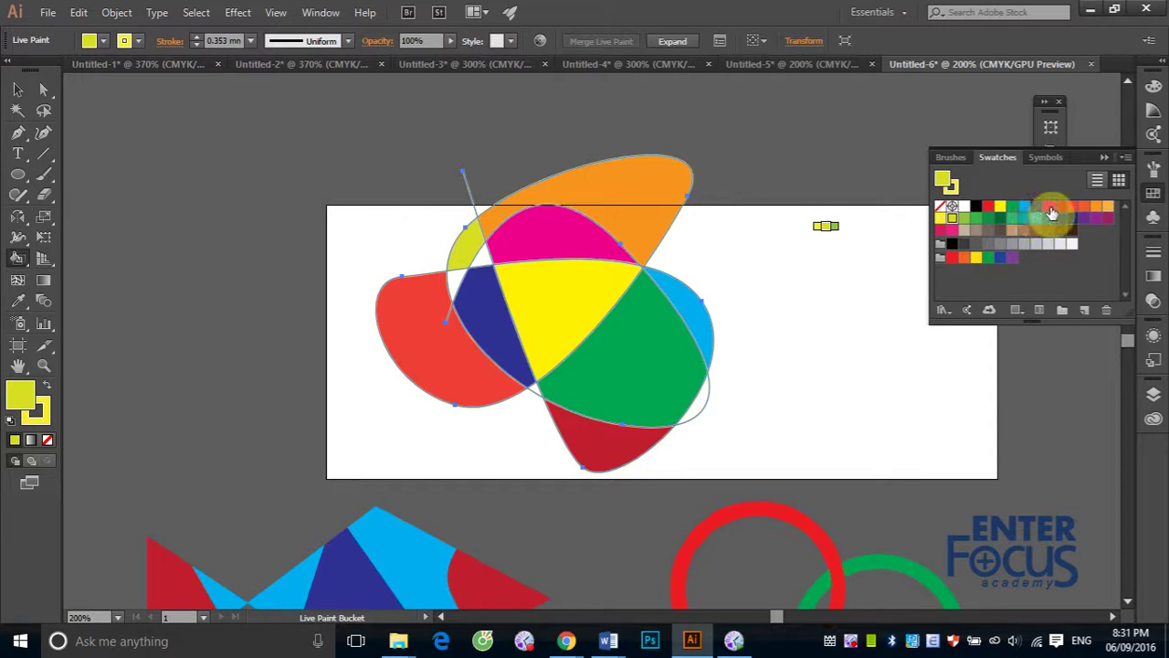
pyautogui.click(1035, 229)
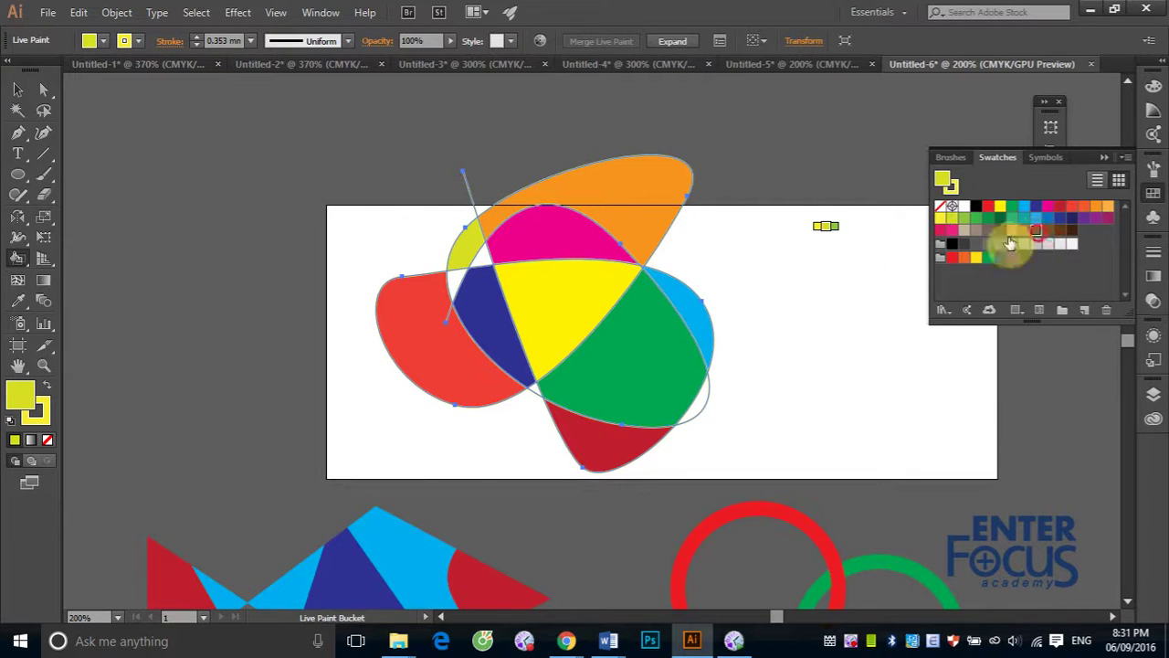
pyautogui.click(483, 253)
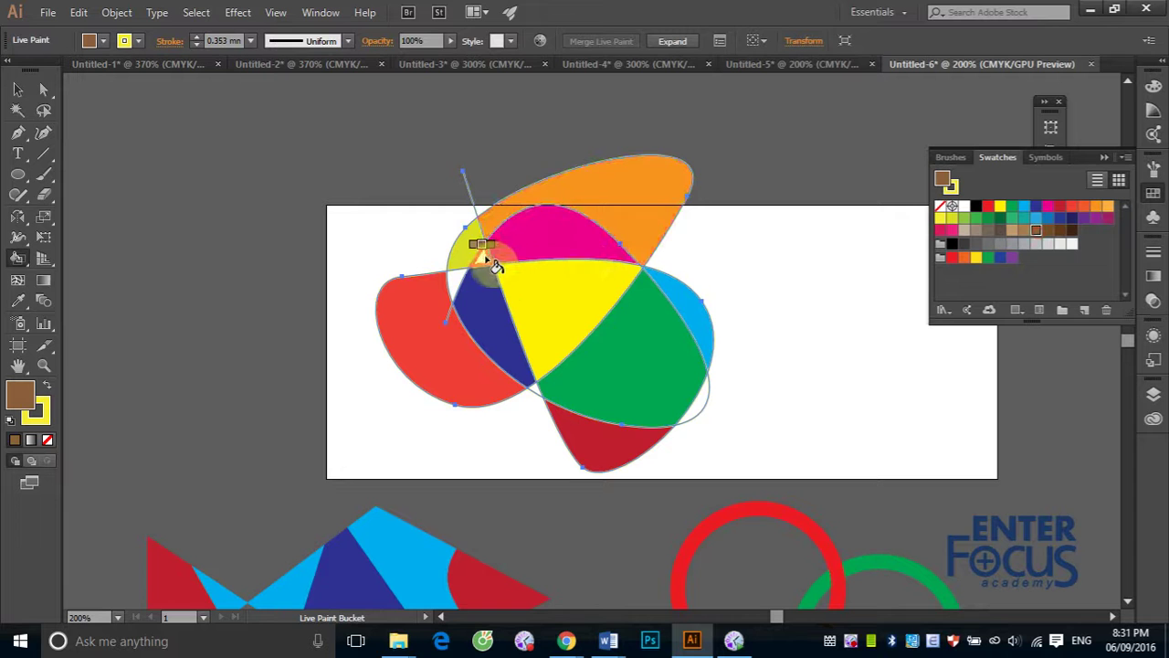
pyautogui.click(1060, 230)
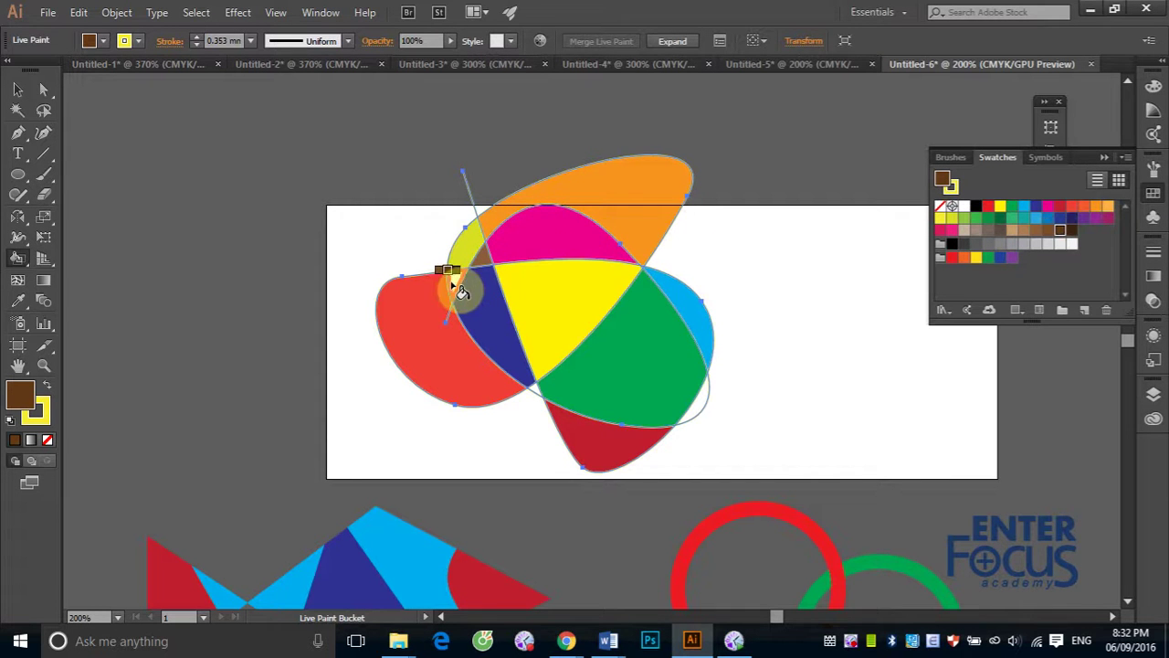
pyautogui.click(456, 283)
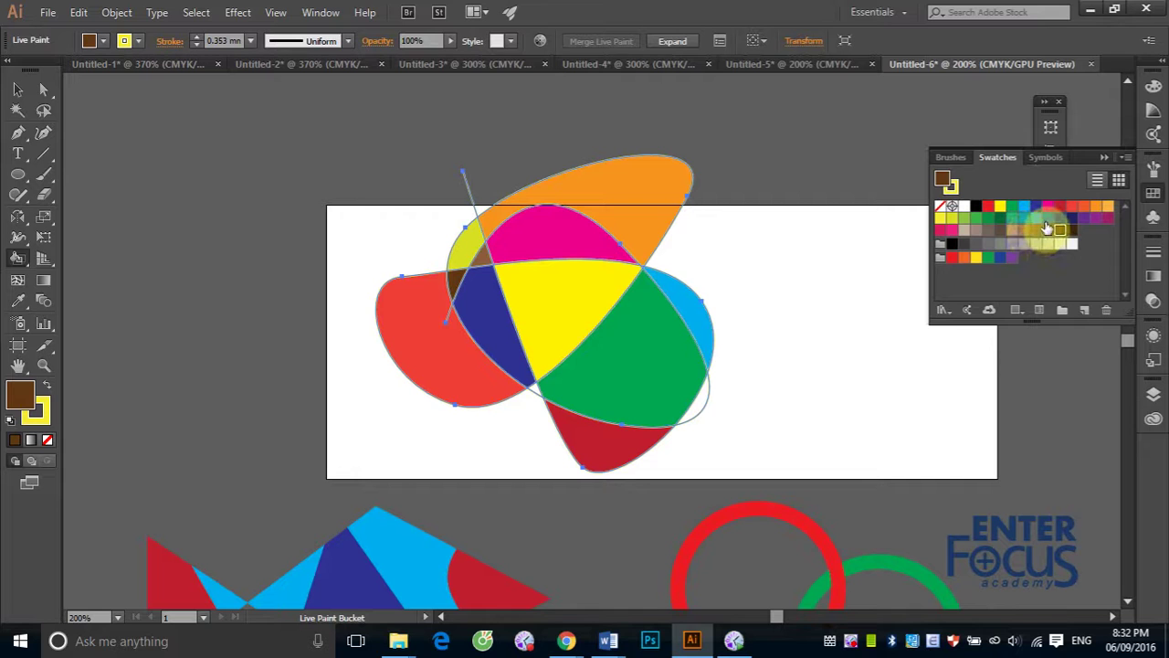
pyautogui.click(1047, 218)
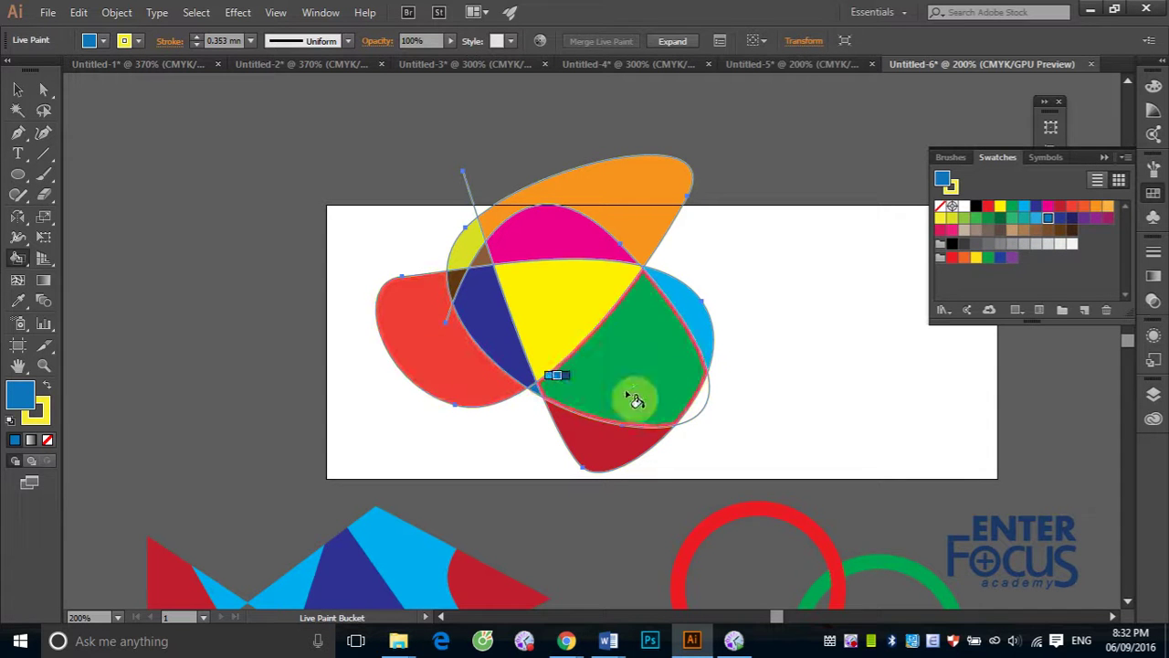
pyautogui.click(963, 218)
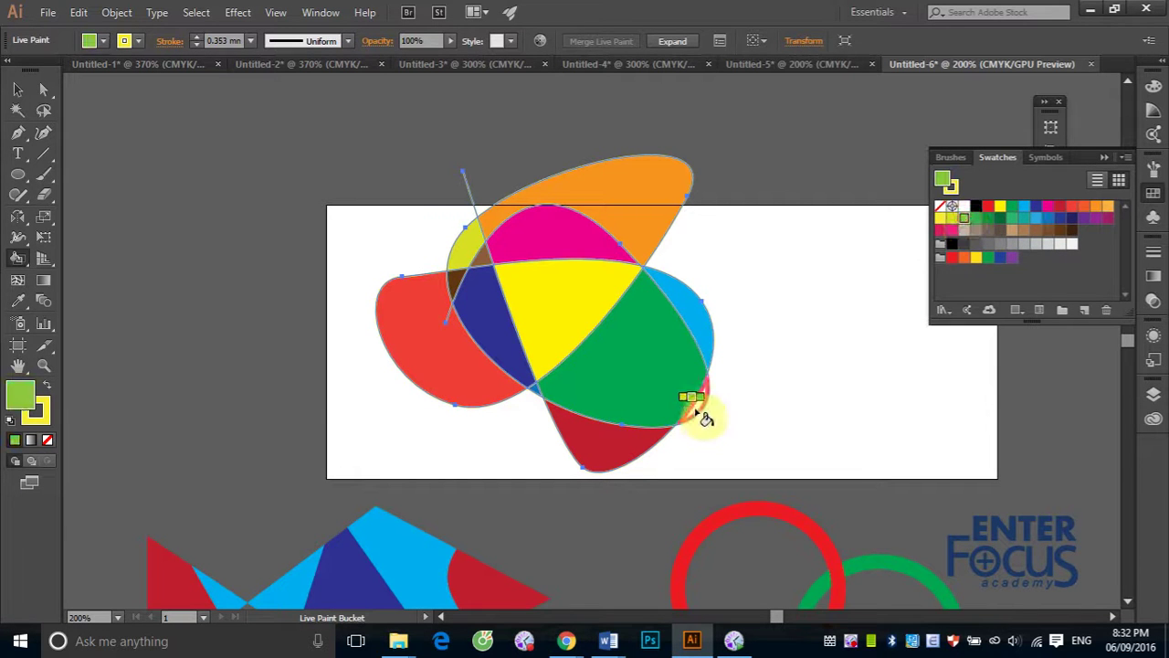
pyautogui.click(696, 402)
# With Direct Selection, drag an anchor and the top curve's handle to reflow colours, then reselect the artwork
pyautogui.click(18, 88)
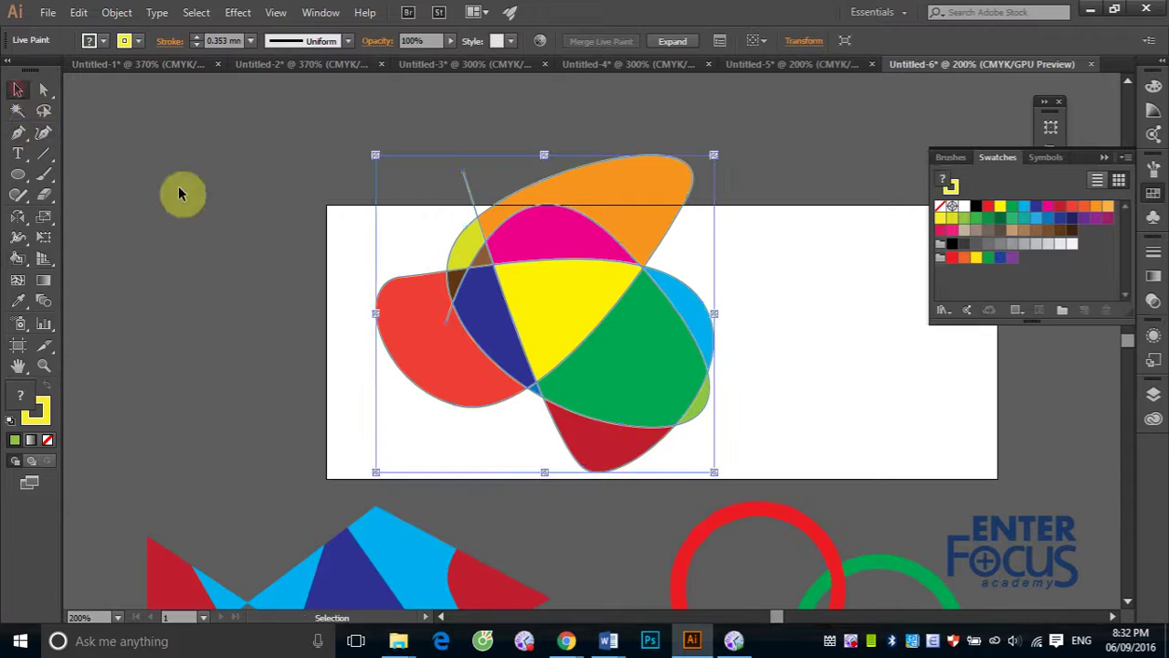
pyautogui.click(43, 88)
pyautogui.click(188, 120)
pyautogui.click(471, 191)
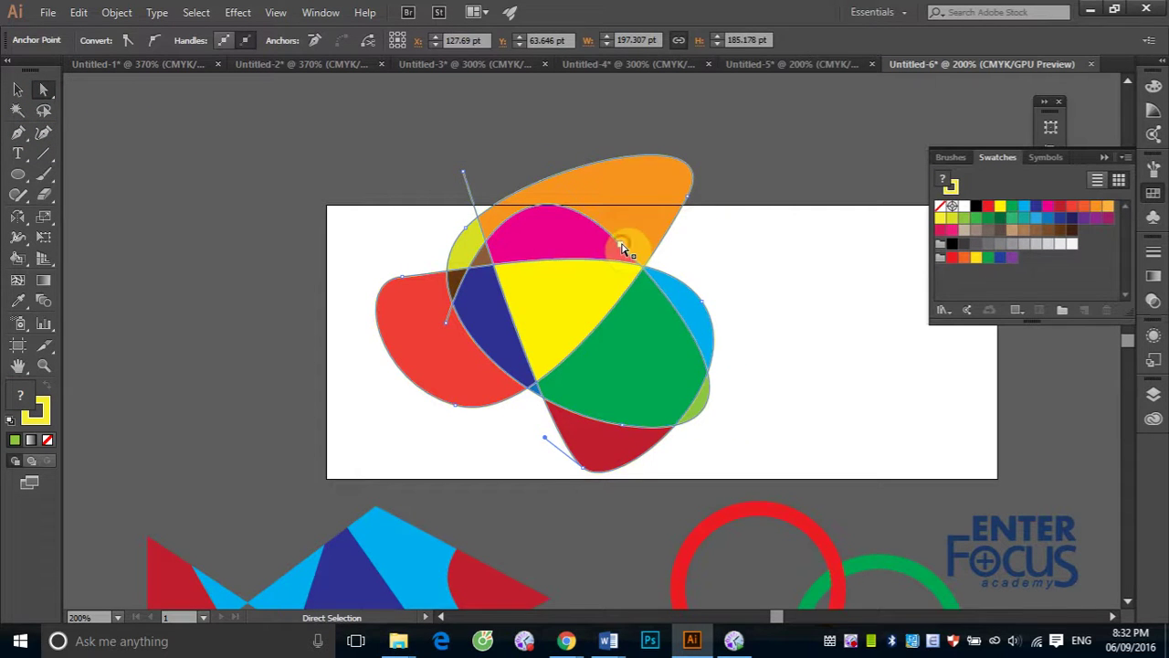
pyautogui.moveTo(622, 244)
pyautogui.mouseDown()
pyautogui.moveTo(645, 214)
pyautogui.moveTo(628, 248)
pyautogui.mouseUp()
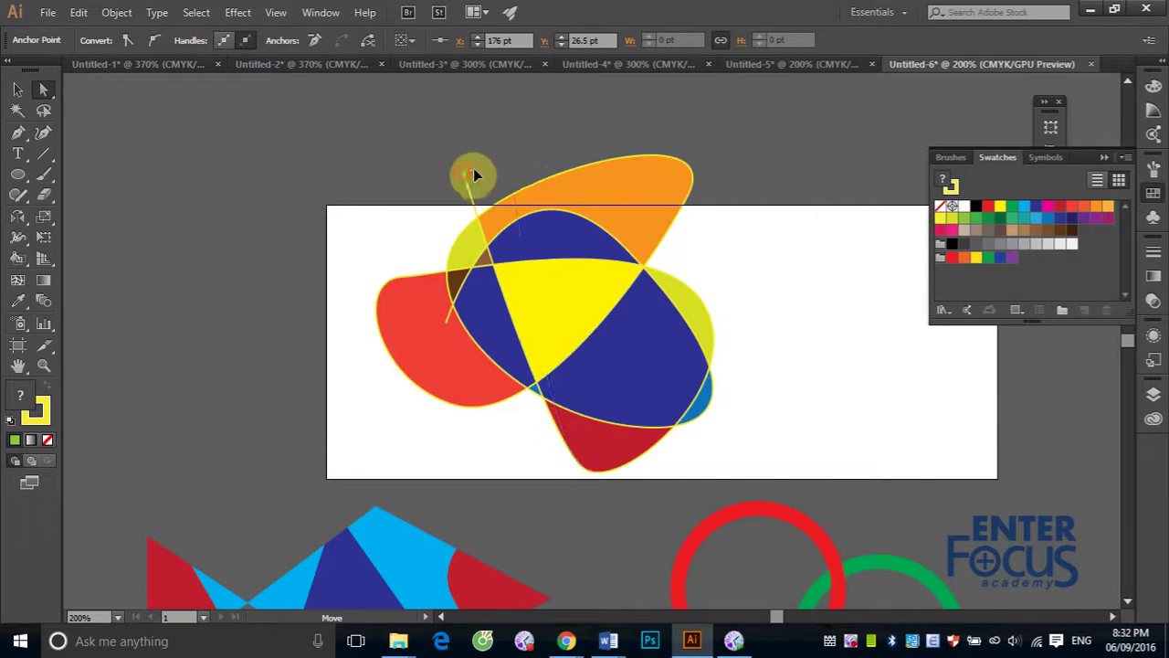
pyautogui.moveTo(463, 174); pyautogui.dragTo(523, 162)
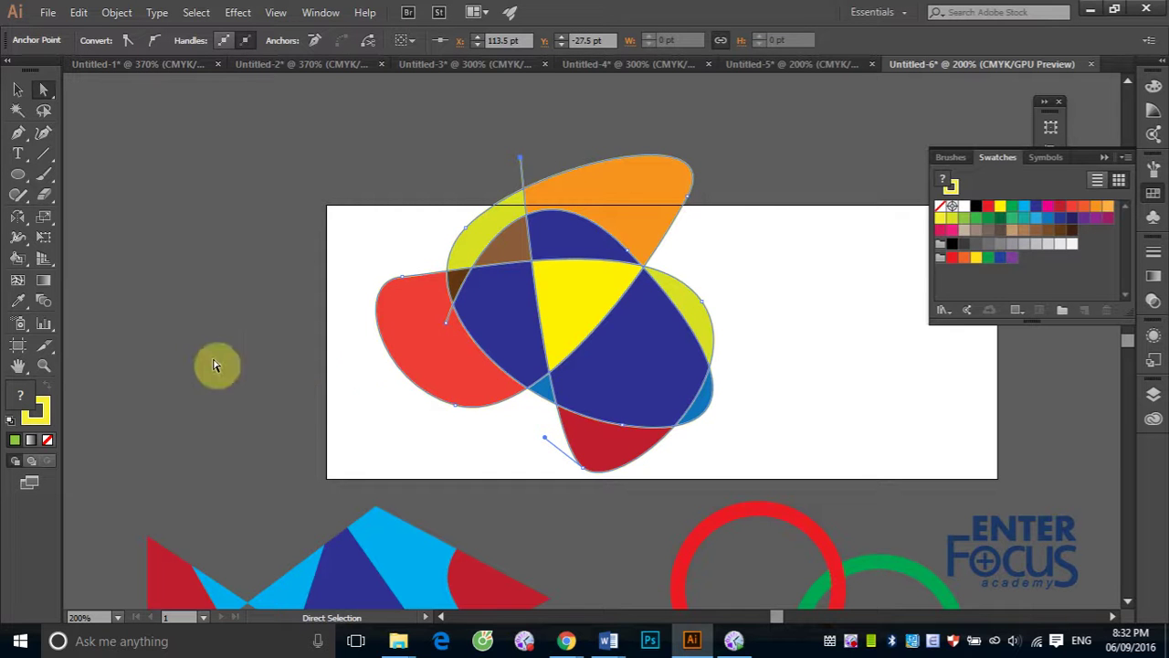
pyautogui.click(18, 88)
pyautogui.click(178, 172)
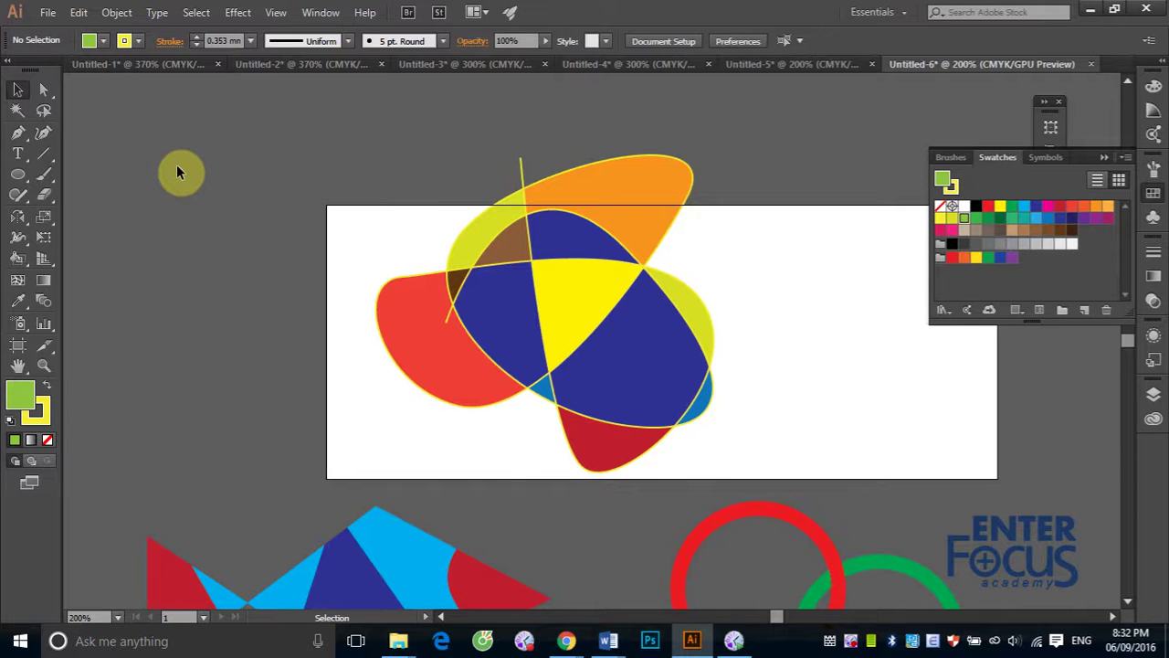
pyautogui.click(548, 279)
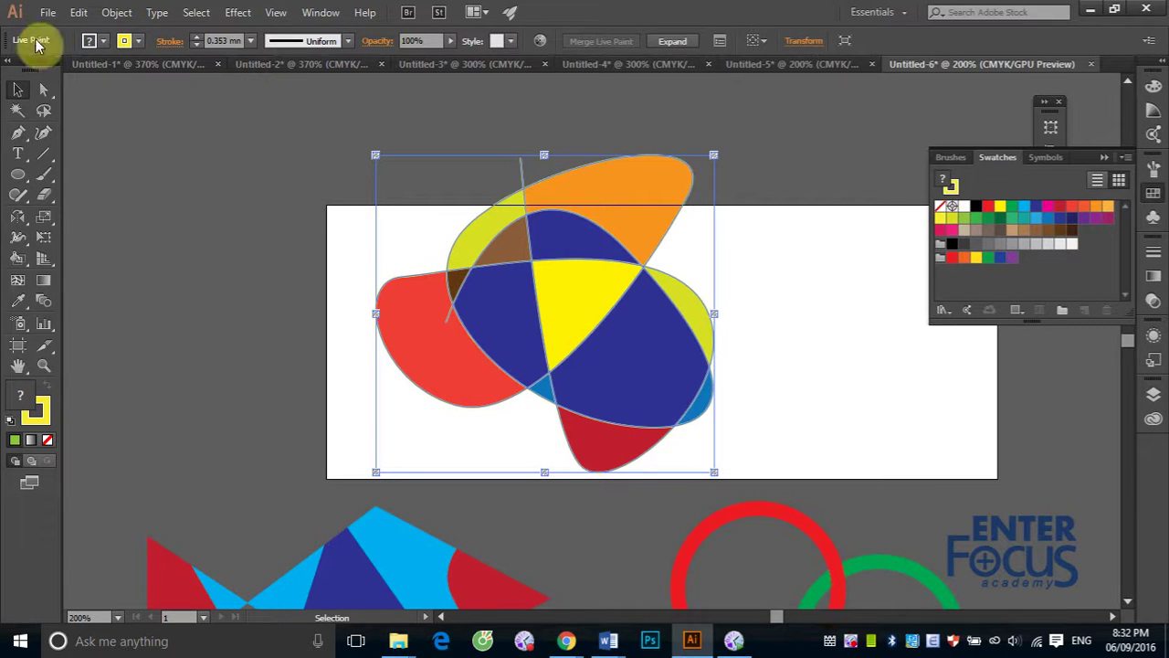
# Expand the Live Paint fish into a plain group, keeping Object, Fill and Stroke checked
pyautogui.click(119, 15)
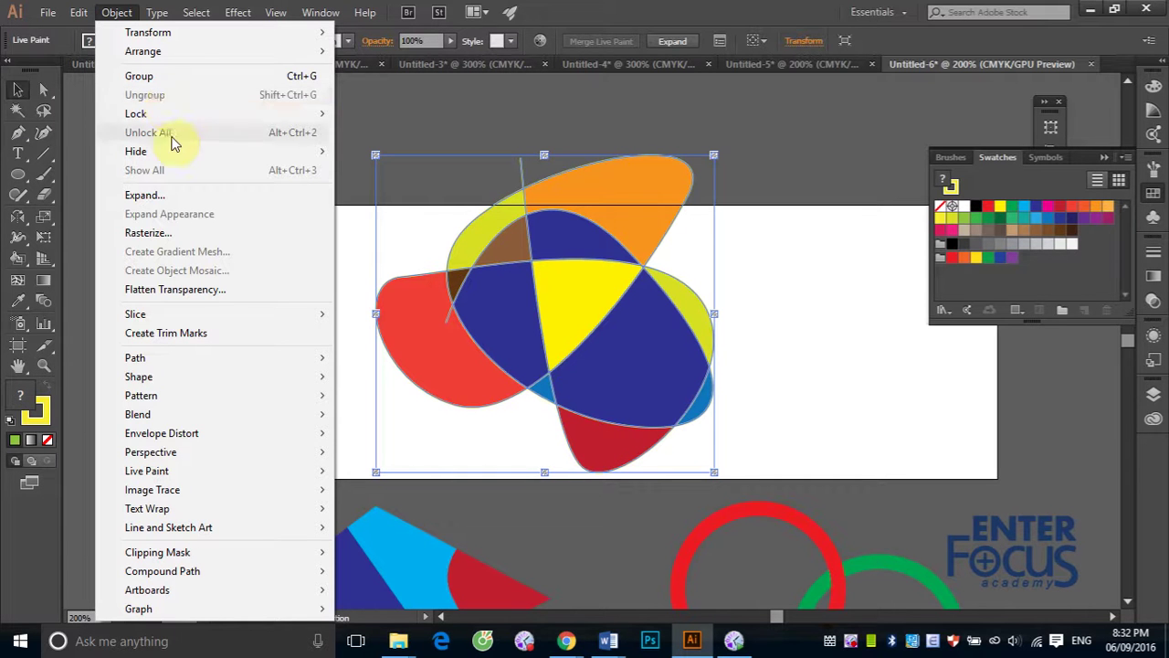
pyautogui.click(168, 200)
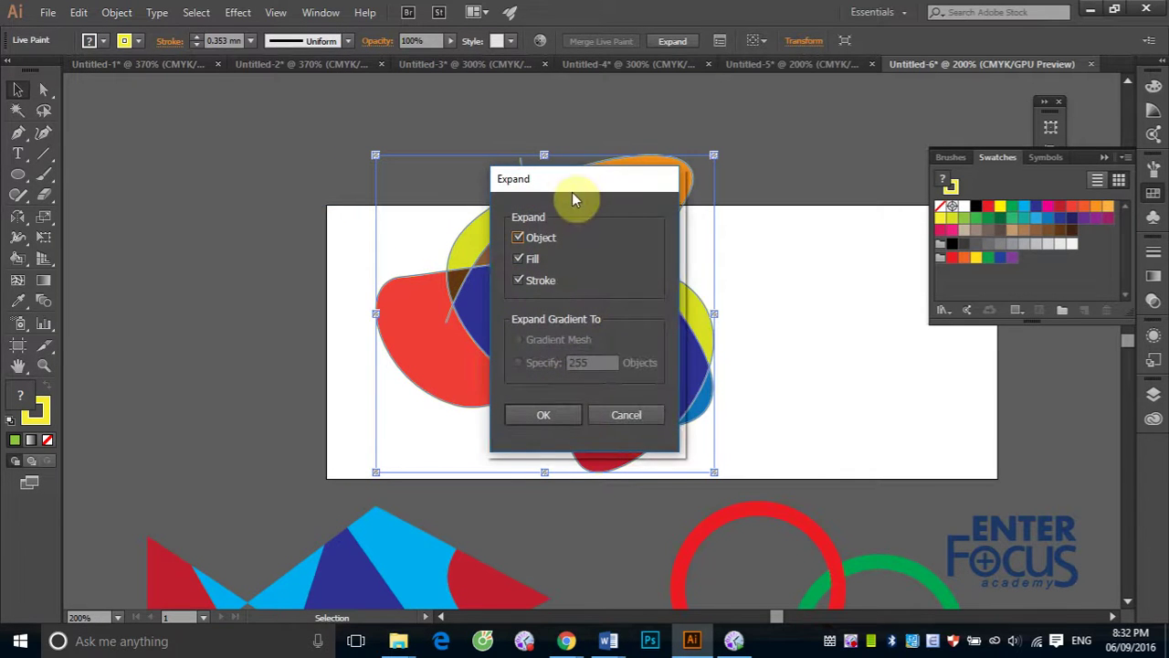
pyautogui.moveTo(572, 194); pyautogui.dragTo(755, 144)
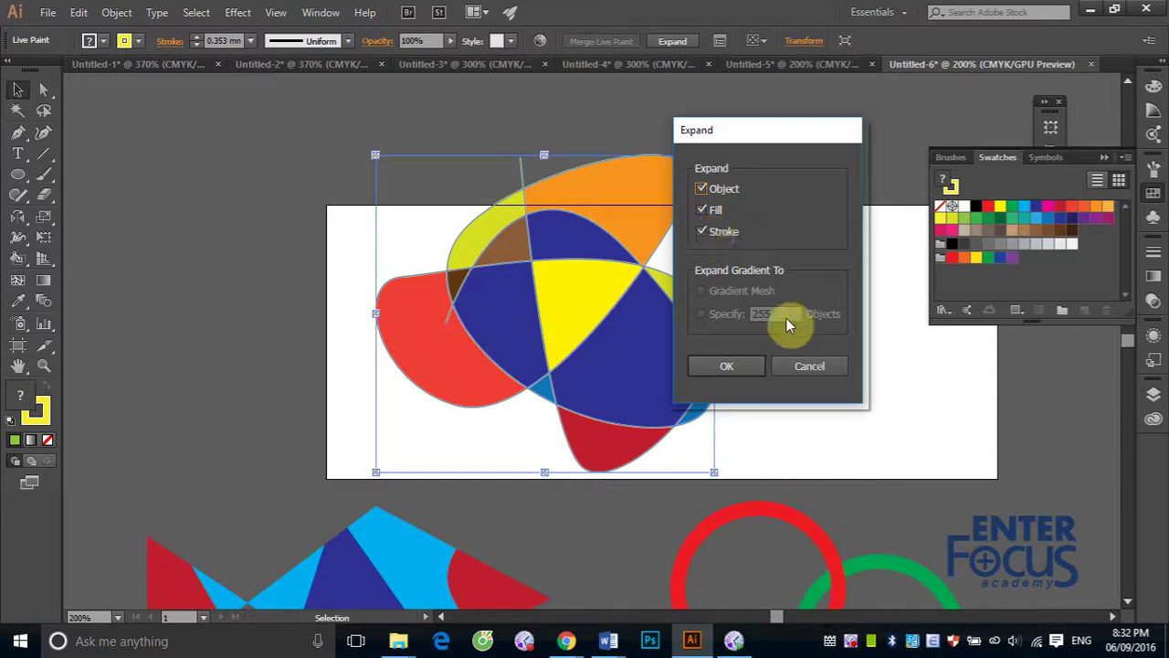
pyautogui.click(737, 366)
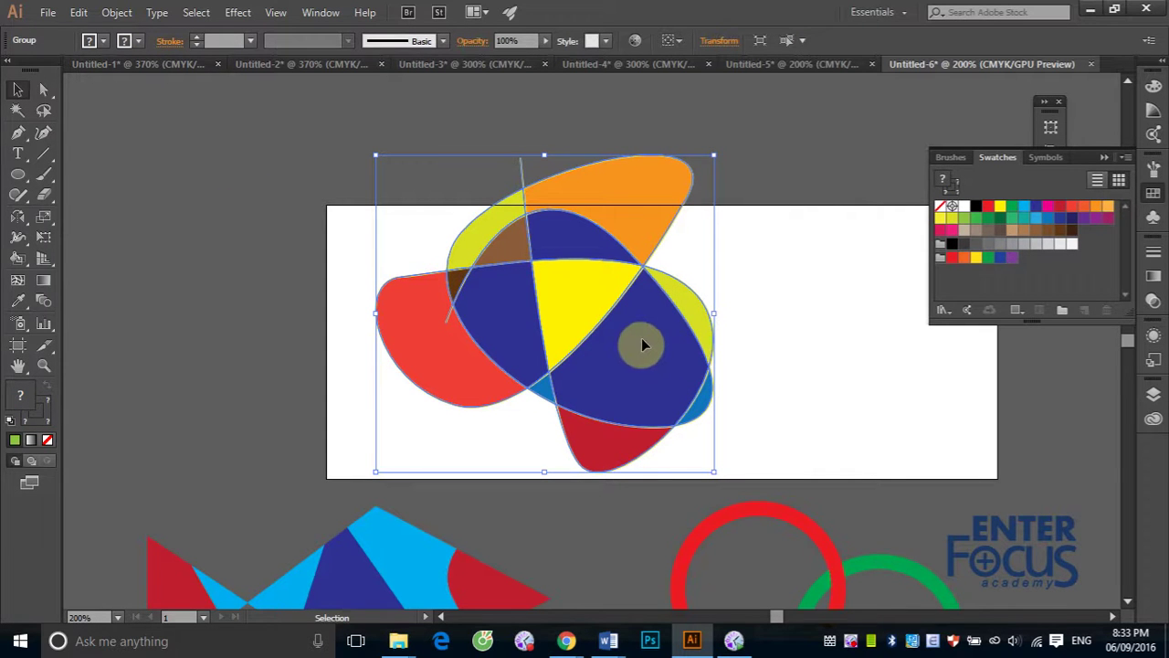
# Ungroup the expanded fish twice so its pieces become separate paths
pyautogui.click(117, 12)
pyautogui.click(144, 97)
pyautogui.click(255, 217)
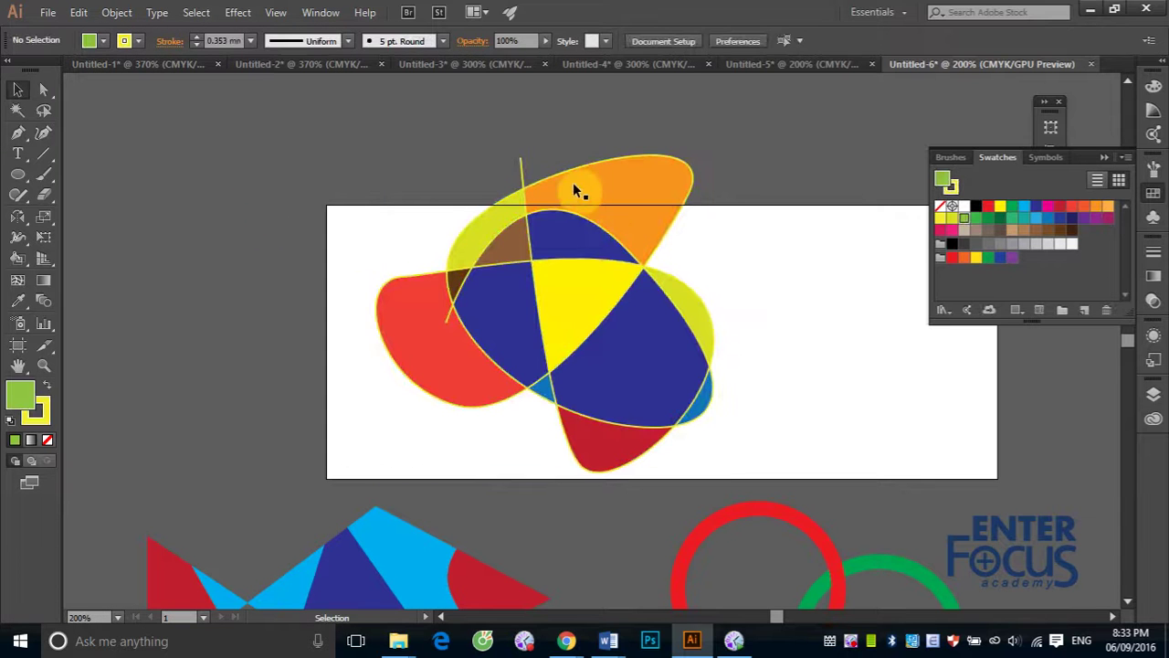
pyautogui.click(607, 194)
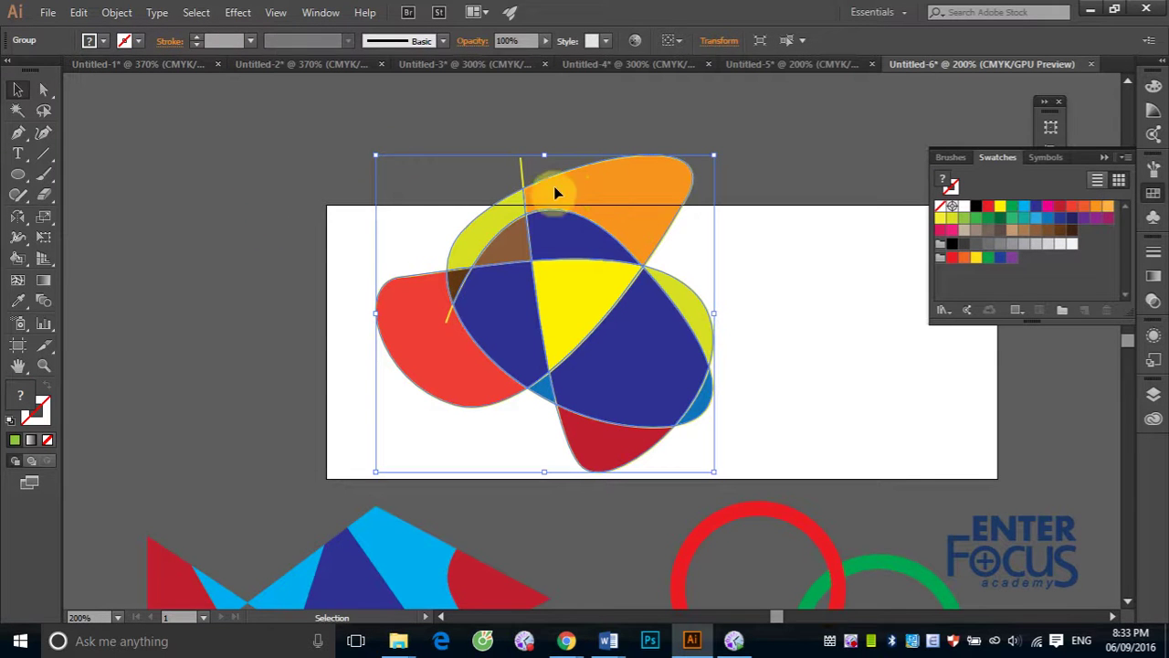
pyautogui.click(117, 12)
pyautogui.click(143, 97)
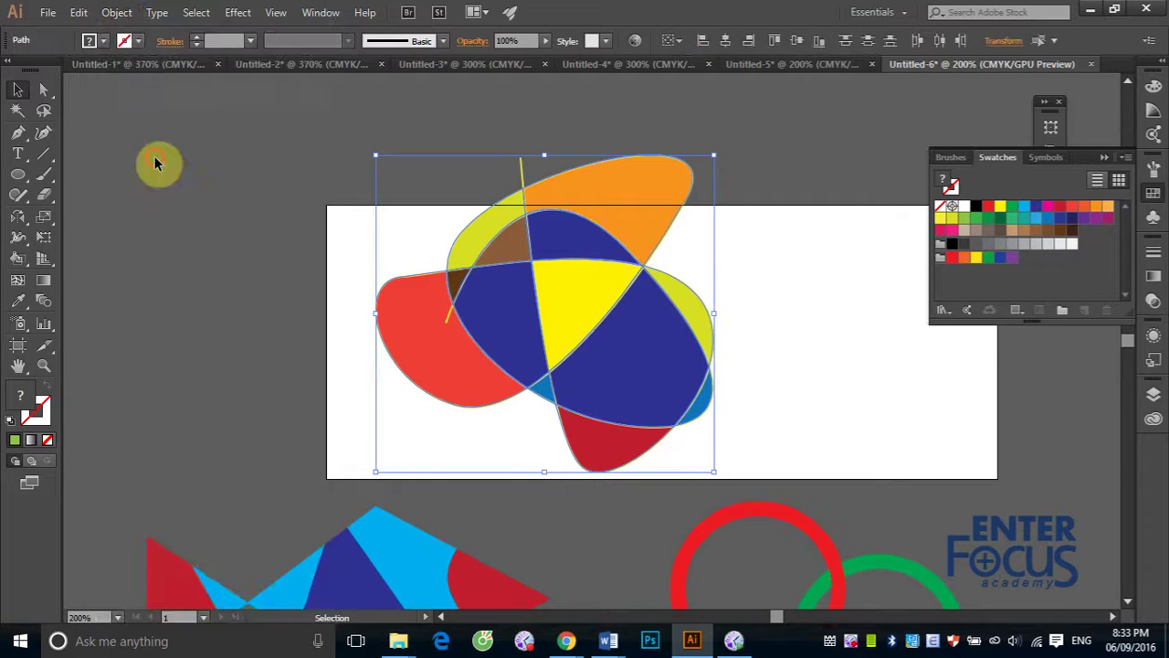
pyautogui.click(155, 162)
# Drag the orange, blue, red, dark-blue, yellow-green and yellow pieces apart across the canvas
pyautogui.moveTo(616, 195); pyautogui.dragTo(203, 156)
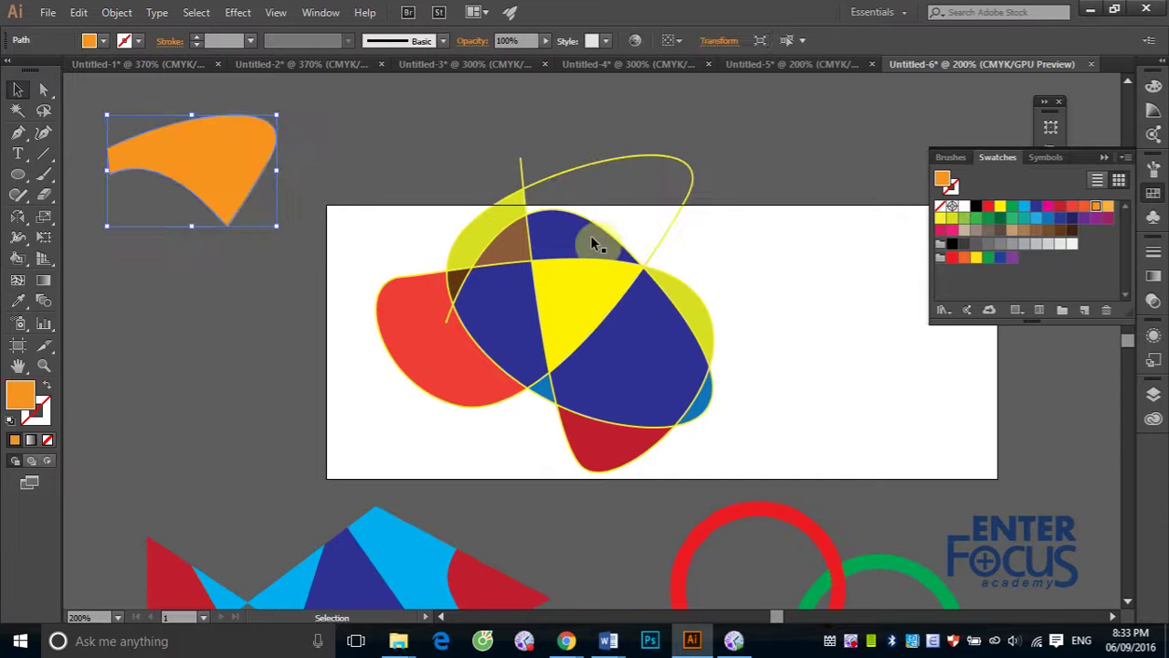
pyautogui.moveTo(591, 243); pyautogui.dragTo(229, 307)
pyautogui.moveTo(447, 324); pyautogui.dragTo(348, 152)
pyautogui.moveTo(450, 344); pyautogui.dragTo(327, 399)
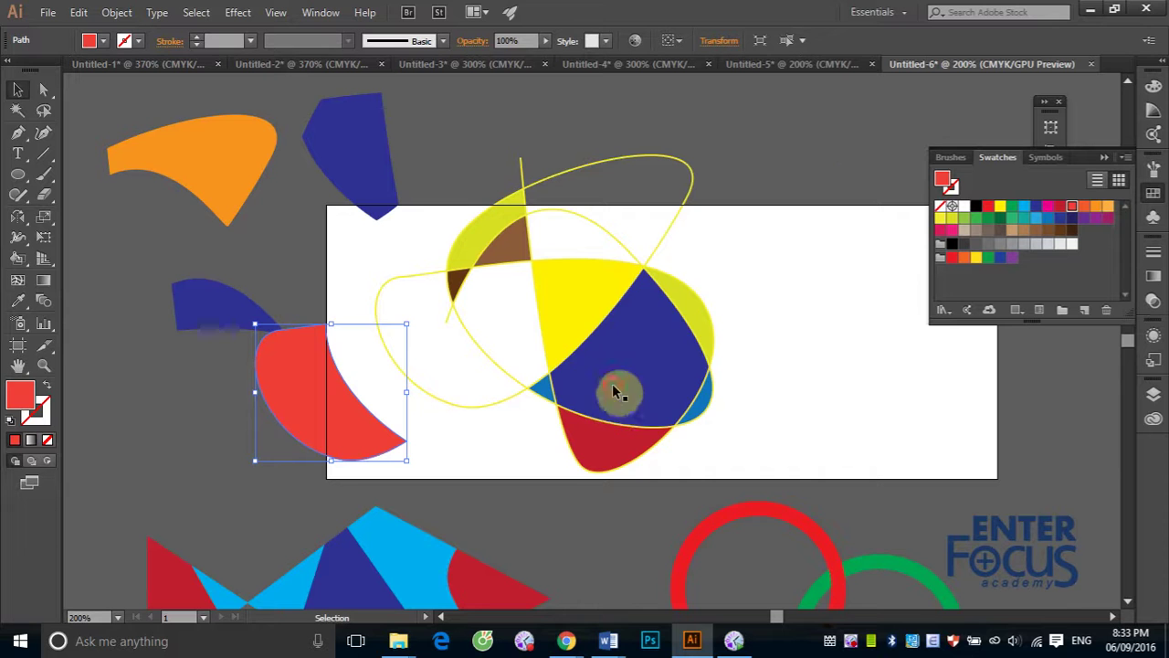
pyautogui.moveTo(614, 390); pyautogui.dragTo(806, 281)
pyautogui.moveTo(703, 334); pyautogui.dragTo(731, 182)
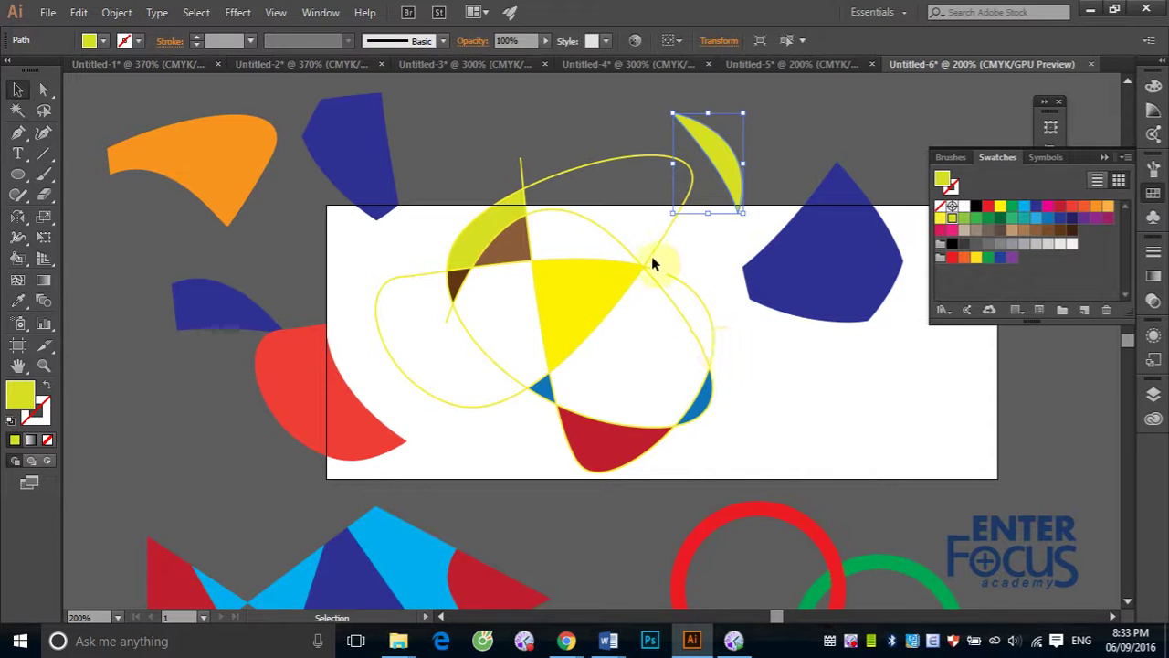
pyautogui.moveTo(653, 260); pyautogui.dragTo(993, 419)
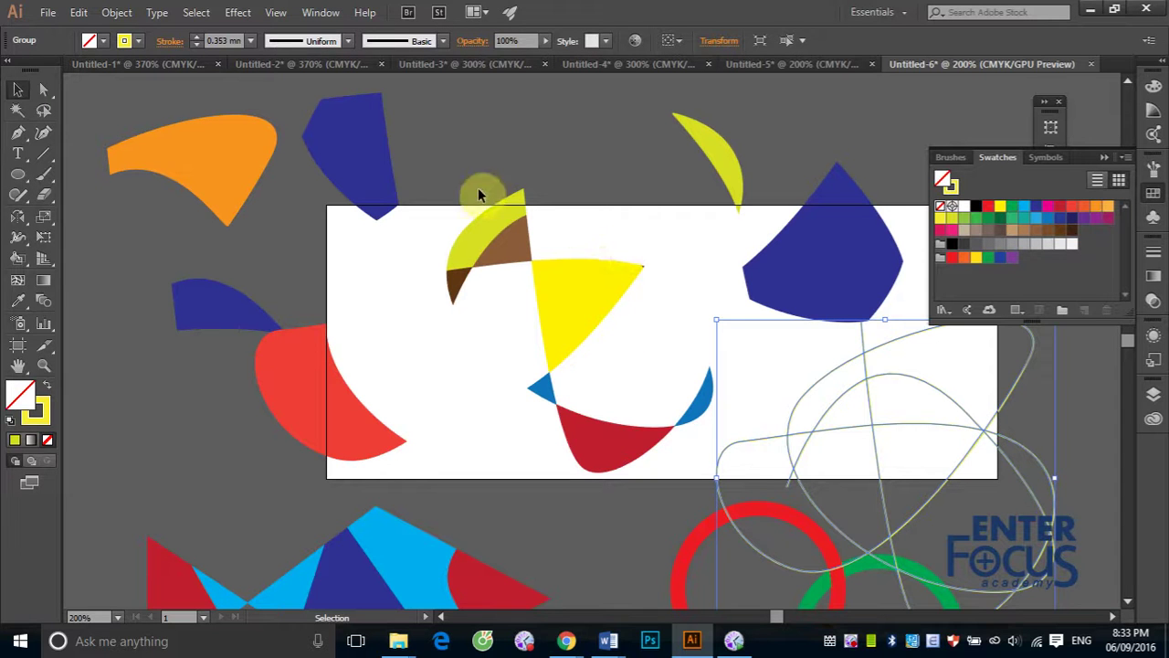
pyautogui.click(352, 162)
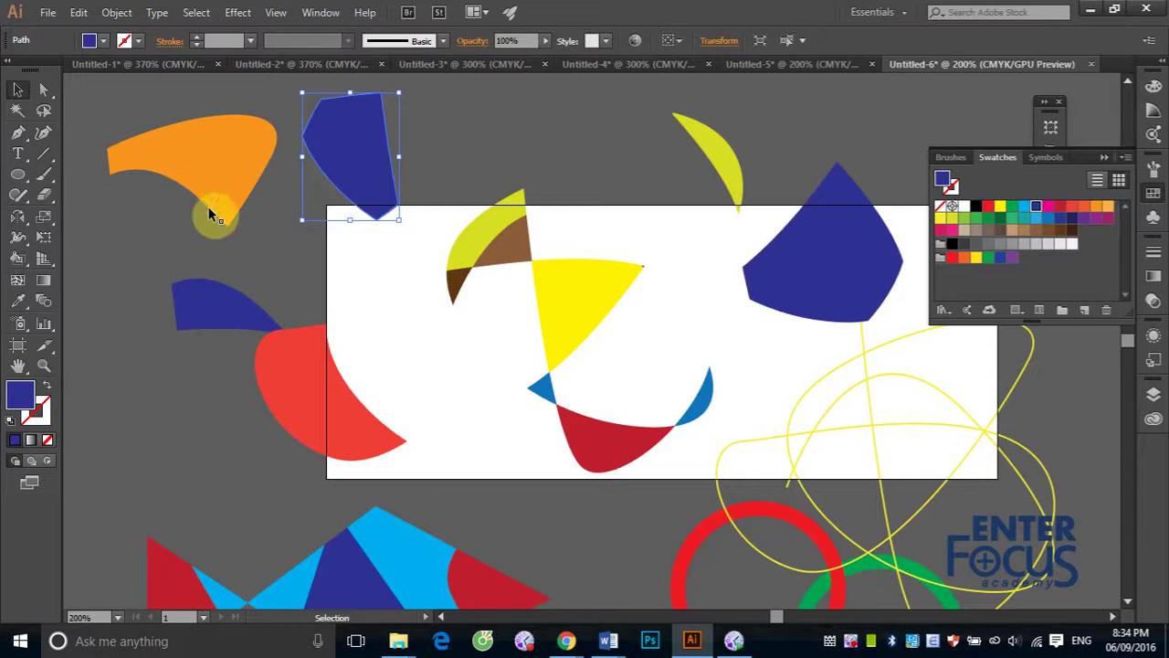
# Marquee-select all the scattered fish pieces and delete them
pyautogui.click(137, 125)
pyautogui.moveTo(132, 100); pyautogui.dragTo(839, 464)
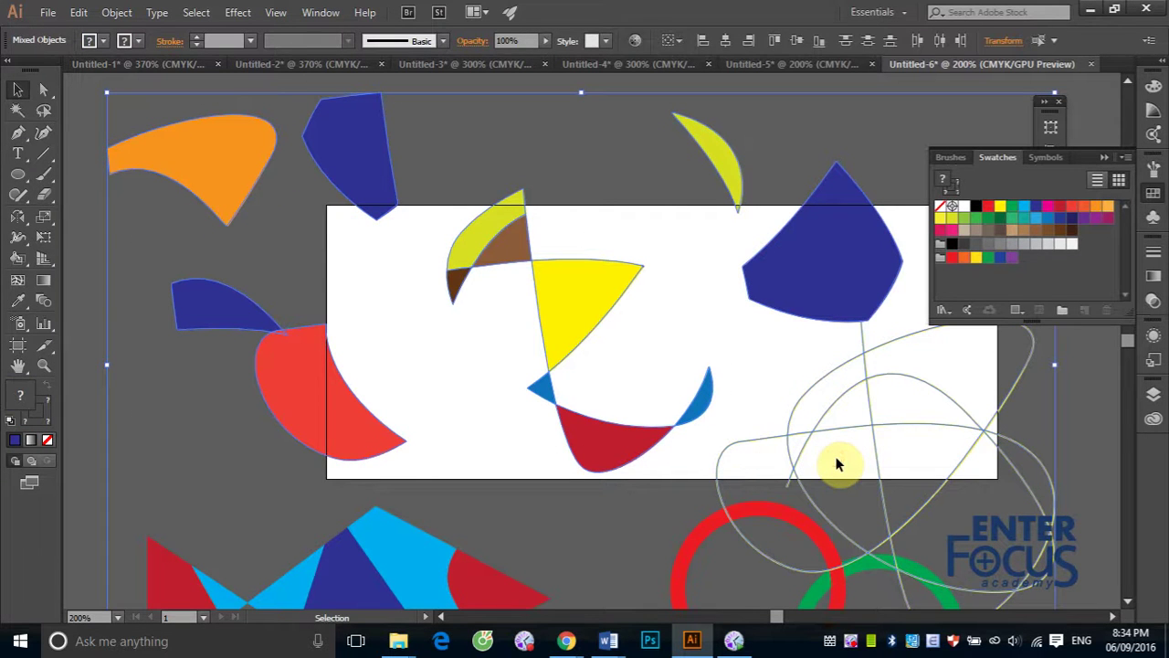
pyautogui.press('Delete')
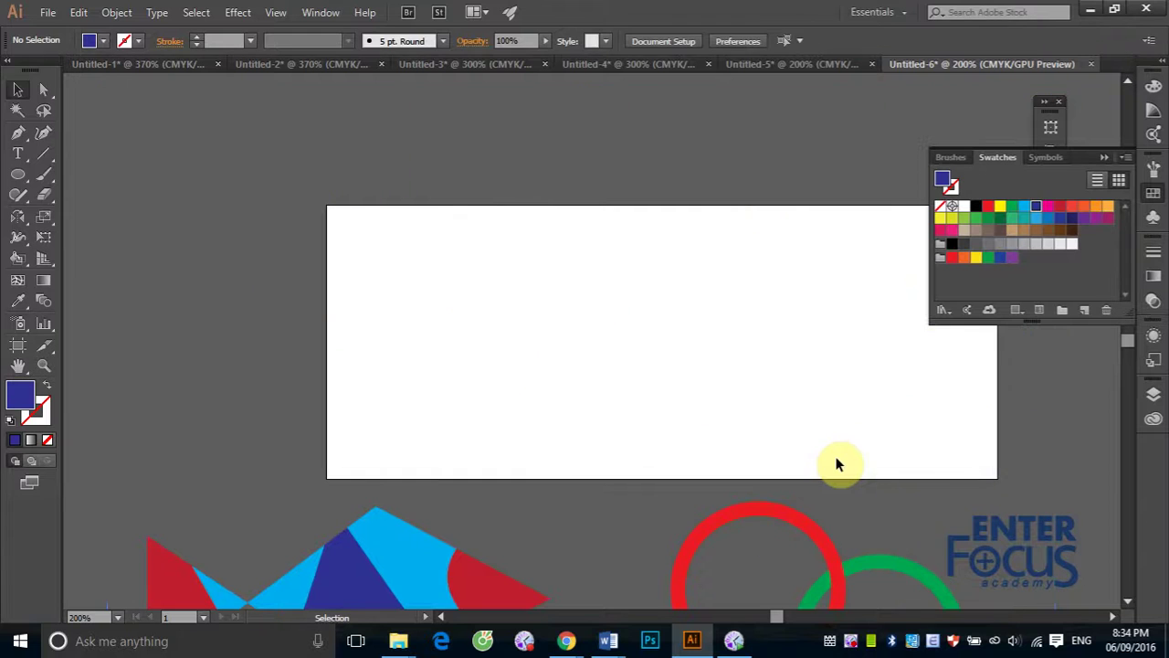
# Move the intact Live Paint fish up onto the artboard
pyautogui.click(415, 596)
pyautogui.moveTo(402, 593); pyautogui.dragTo(685, 330)
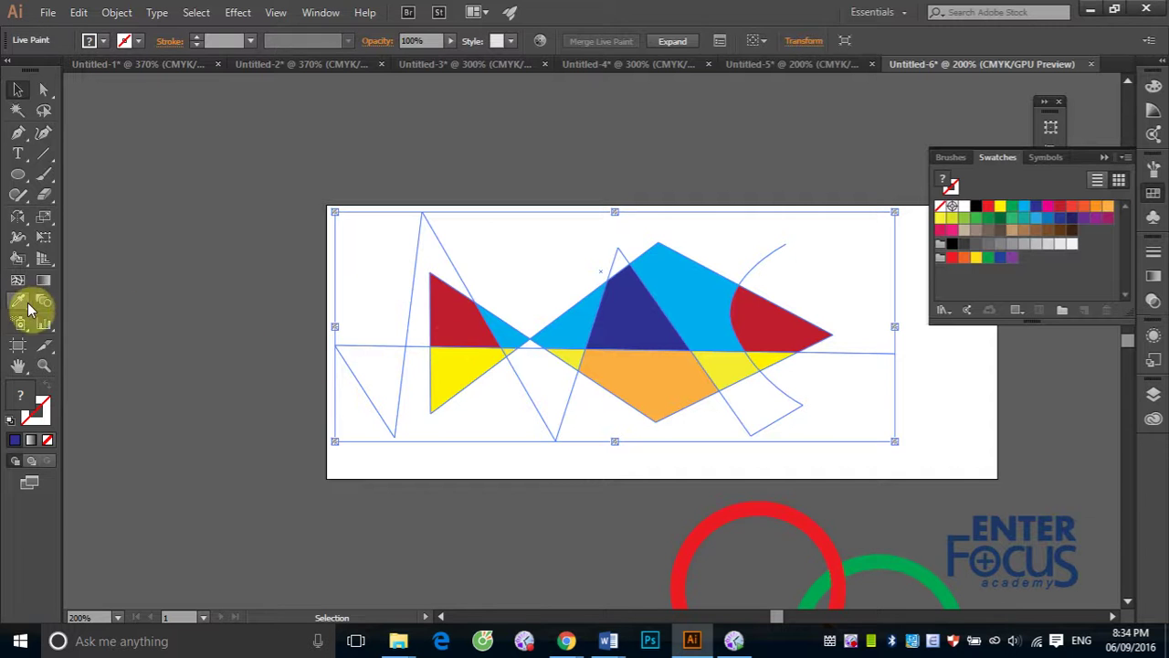
pyautogui.click(17, 258)
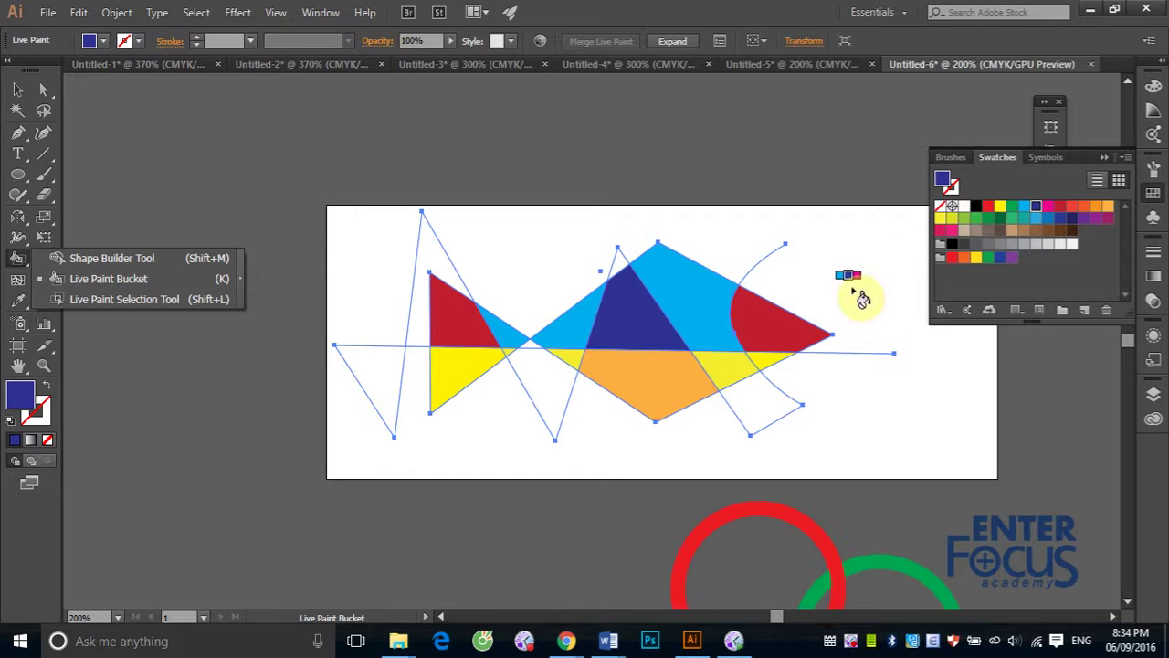
# With the Live Paint Selection Tool, make the light-blue face left of the triangle green
pyautogui.click(113, 300)
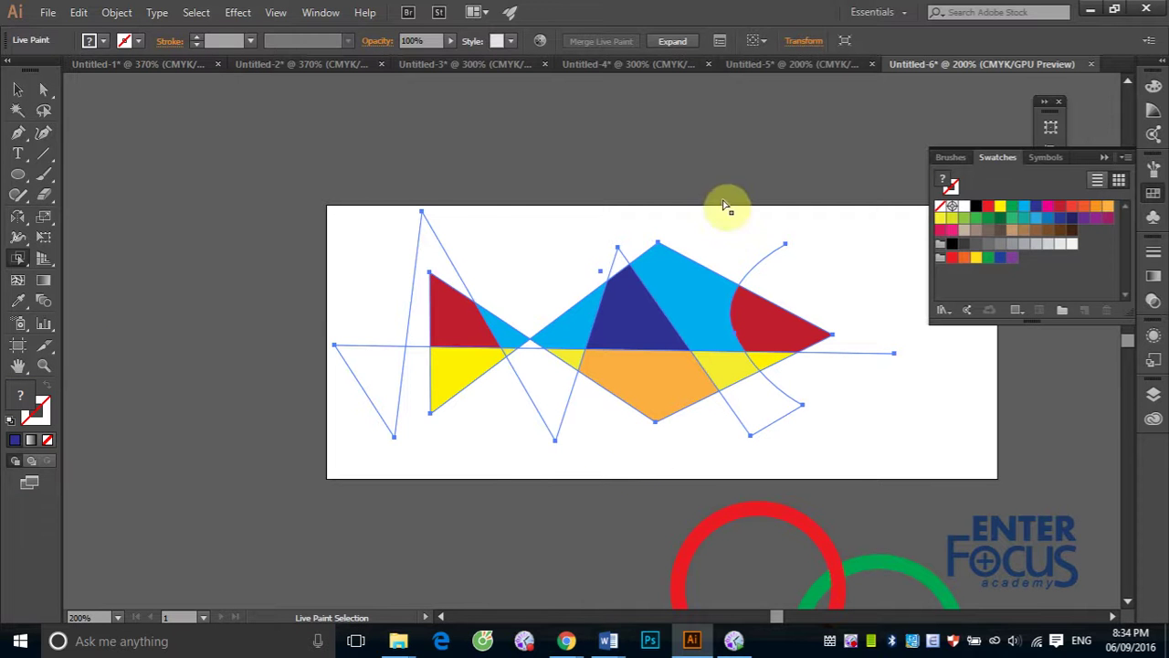
pyautogui.click(697, 292)
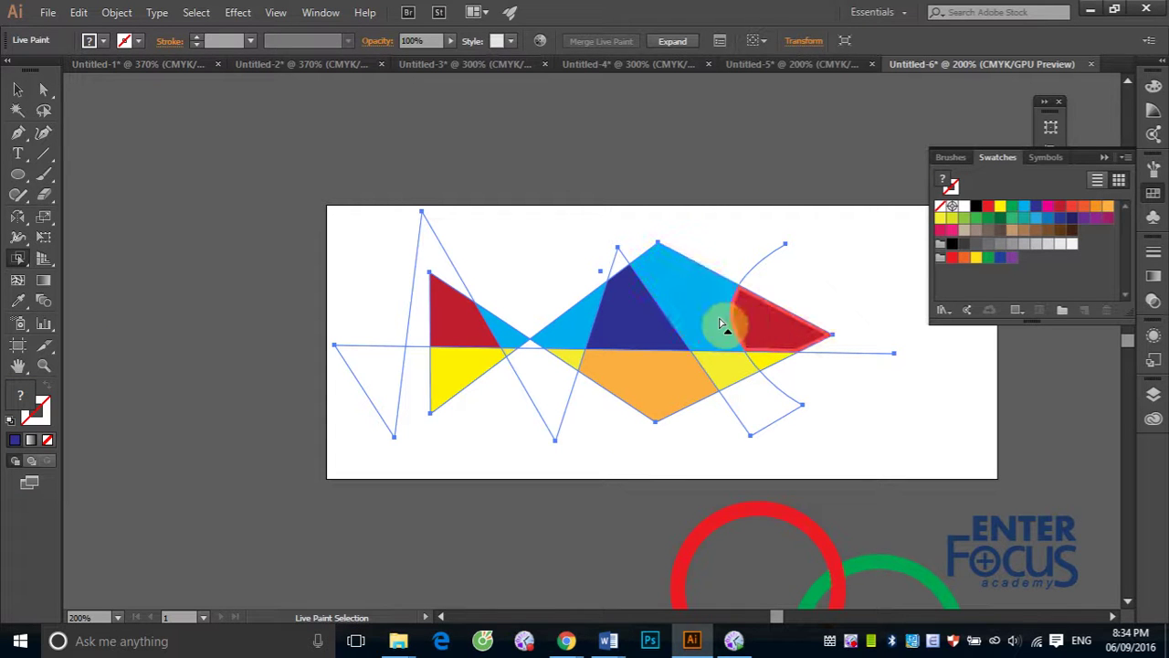
pyautogui.click(632, 331)
pyautogui.click(575, 332)
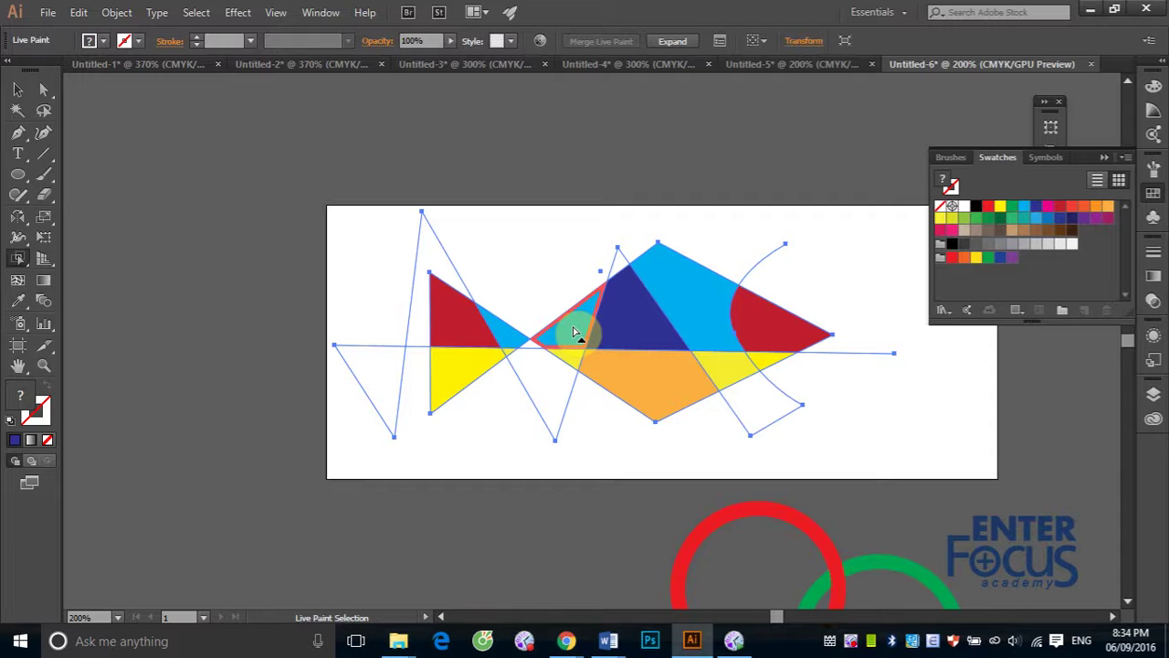
pyautogui.click(574, 332)
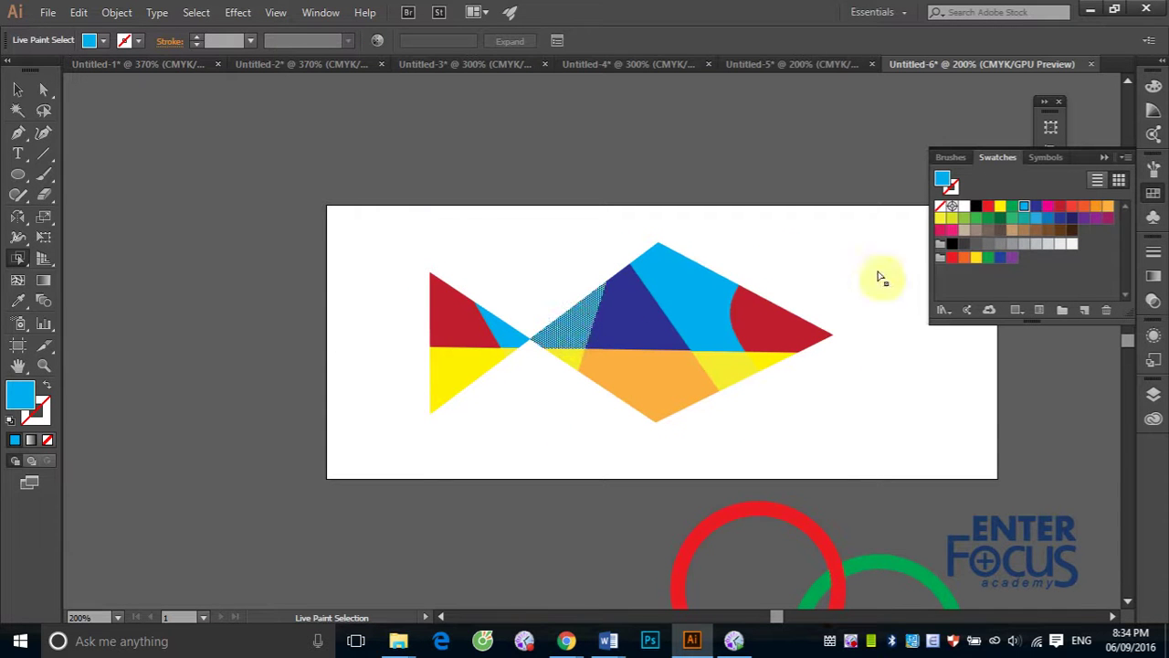
pyautogui.click(1012, 206)
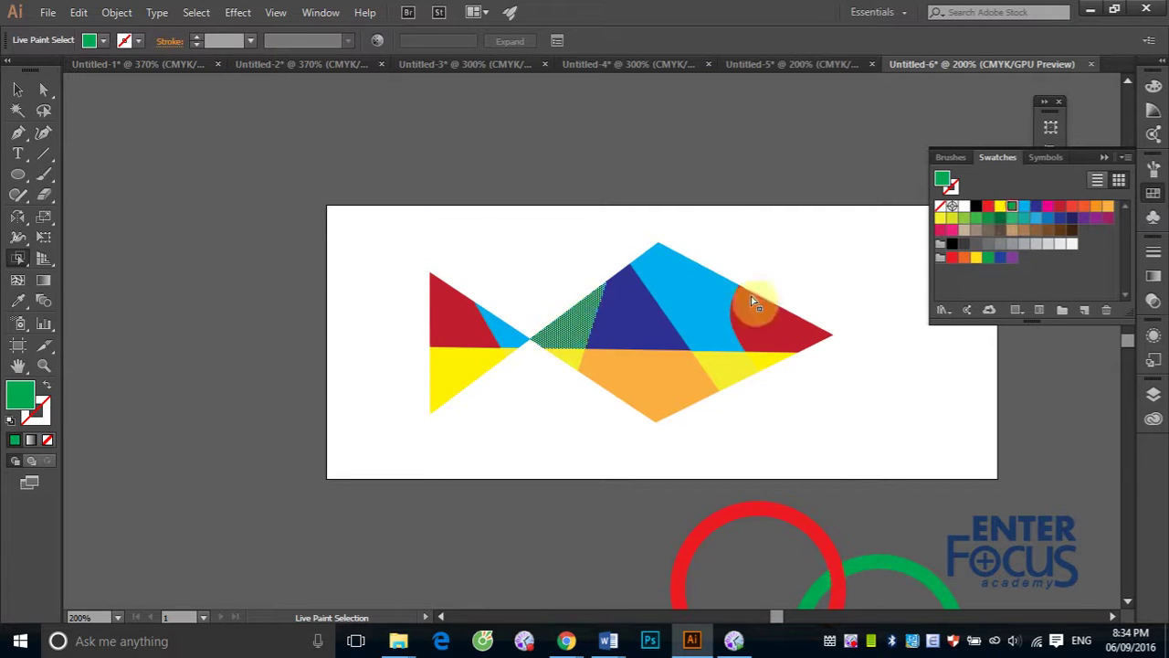
# Colour the belly tan, the centre triangle magenta, the top-right face red and the tip orange
pyautogui.click(618, 376)
pyautogui.click(1014, 232)
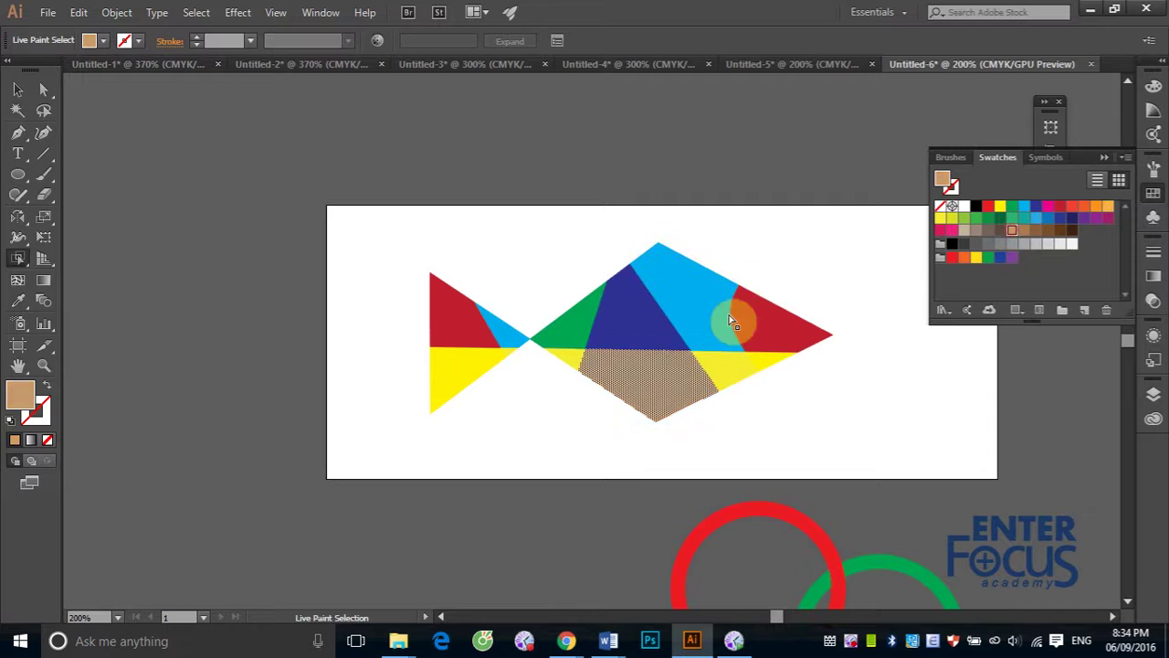
pyautogui.click(639, 331)
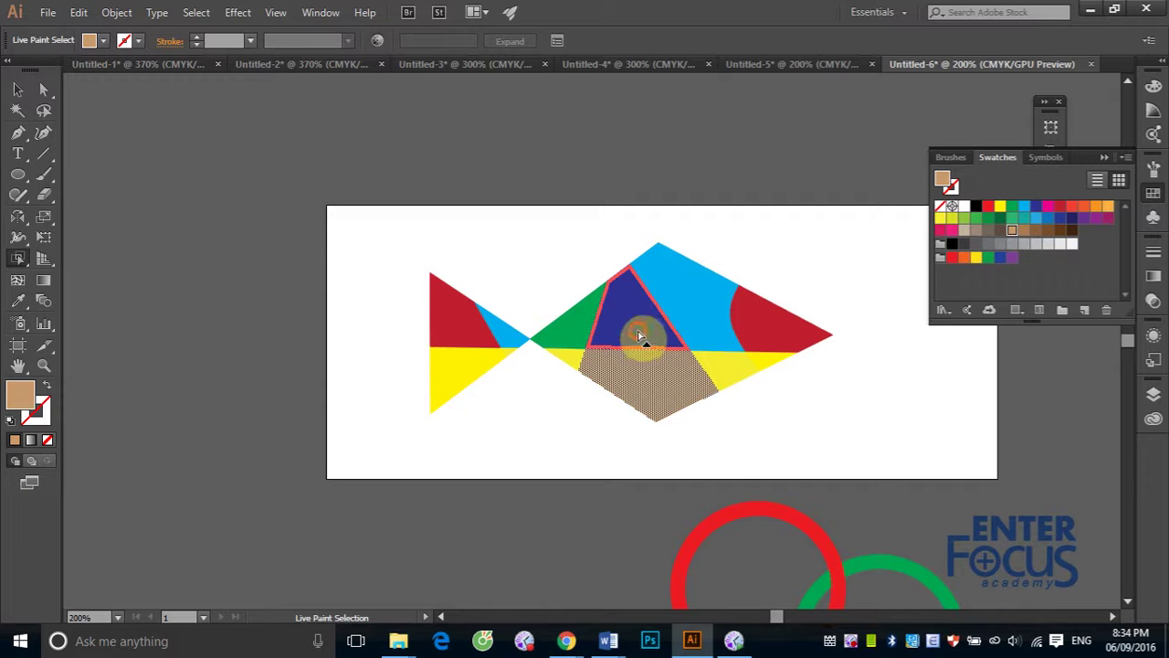
pyautogui.click(940, 230)
pyautogui.click(692, 313)
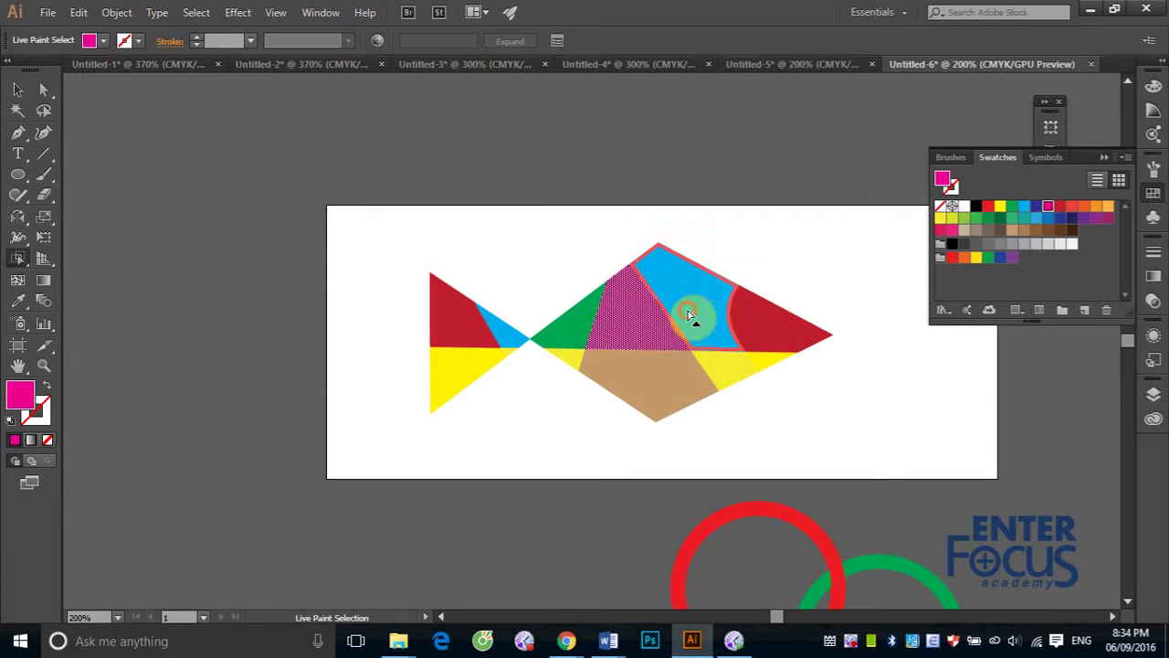
pyautogui.click(1060, 206)
pyautogui.click(790, 333)
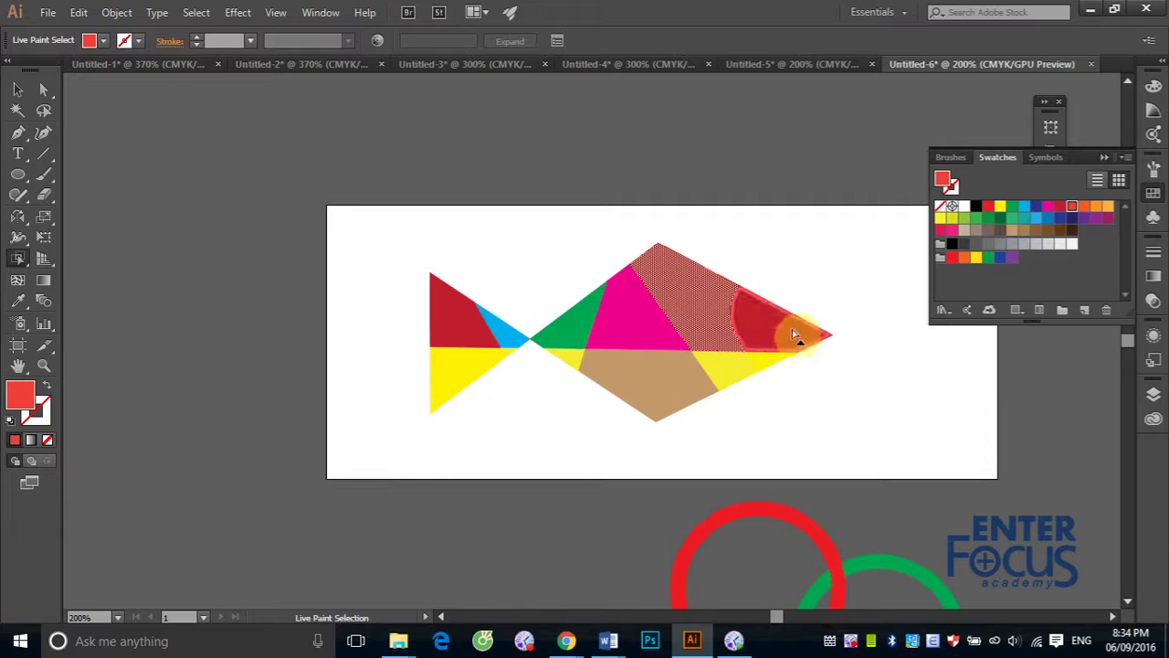
pyautogui.click(1096, 207)
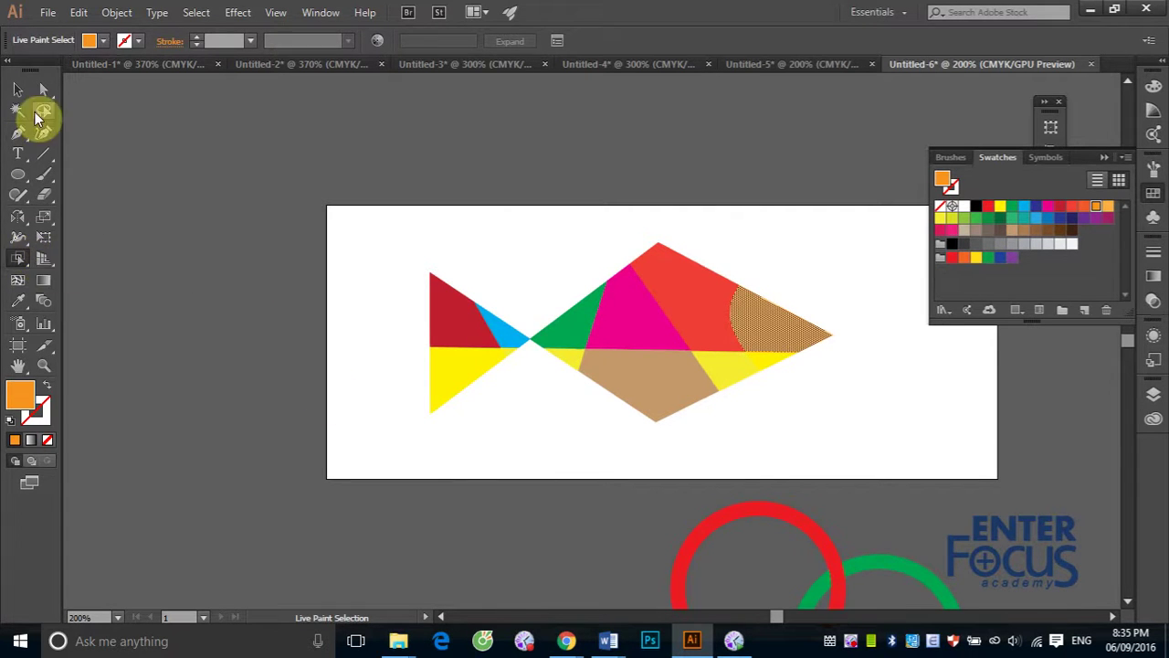
# Return to the Selection tool and clear the face selection
pyautogui.click(20, 264)
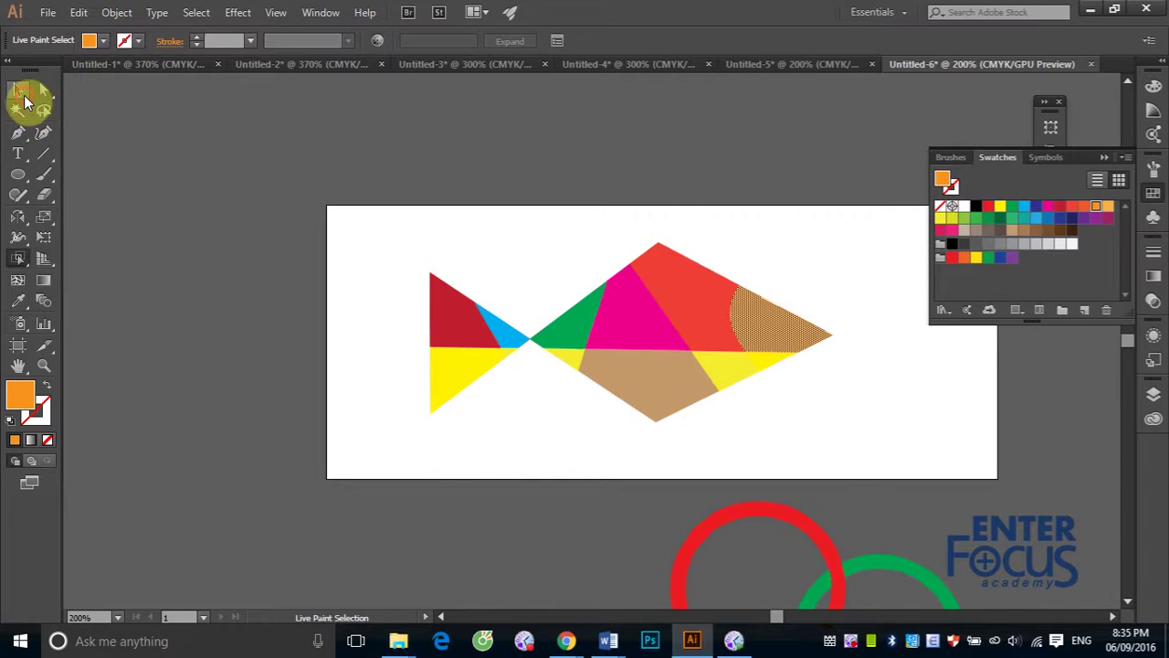
pyautogui.rightClick(850, 640)
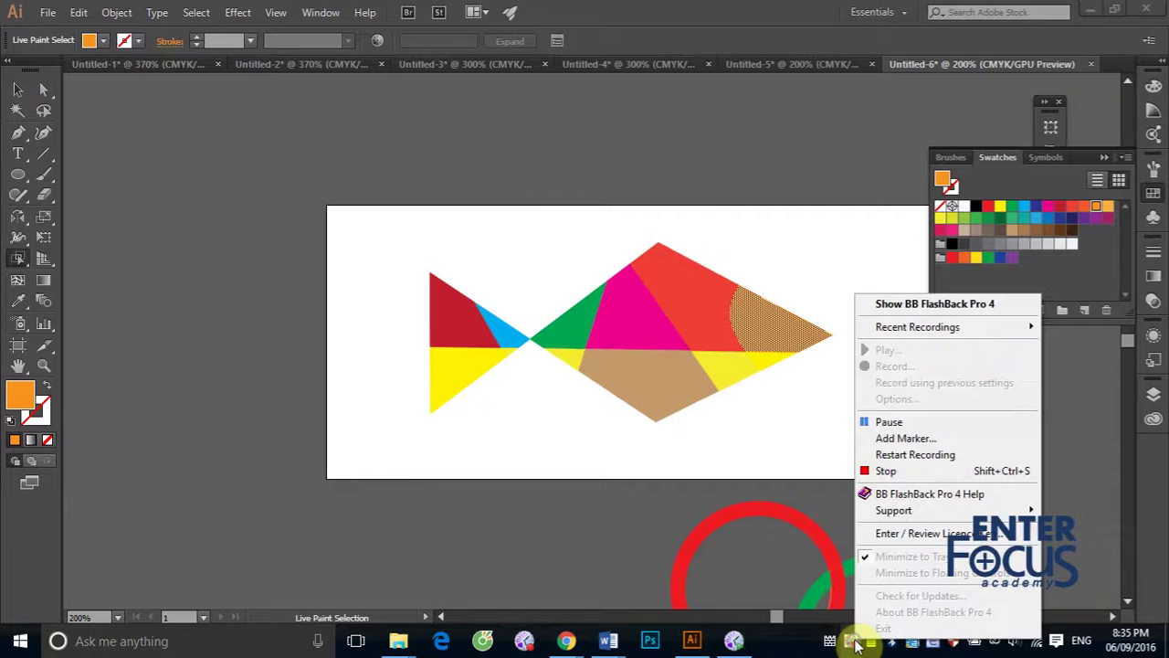
pyautogui.click(891, 422)
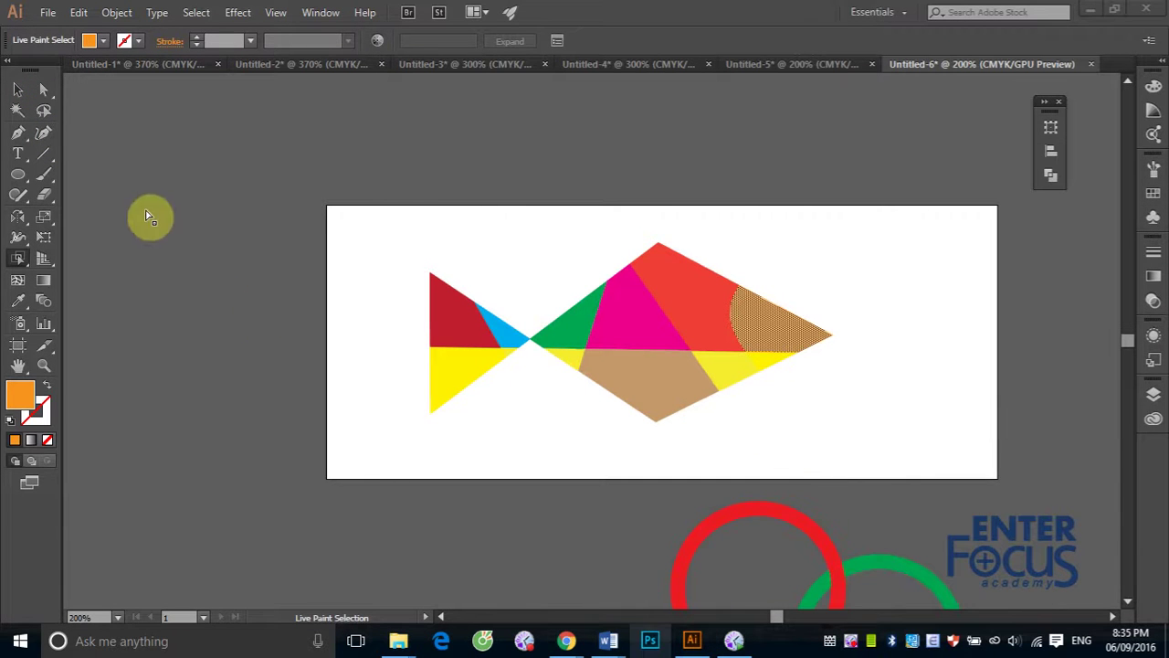
pyautogui.click(17, 89)
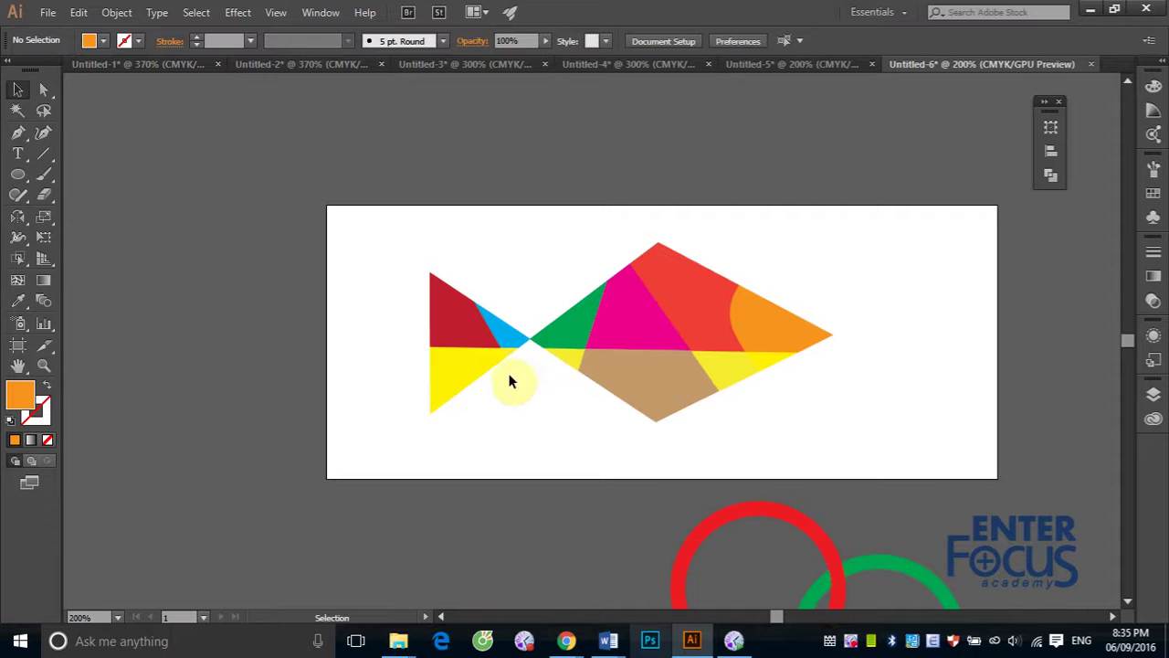
# Select the whole recoloured fish and move it below the artboard
pyautogui.moveTo(370, 225); pyautogui.dragTo(862, 464)
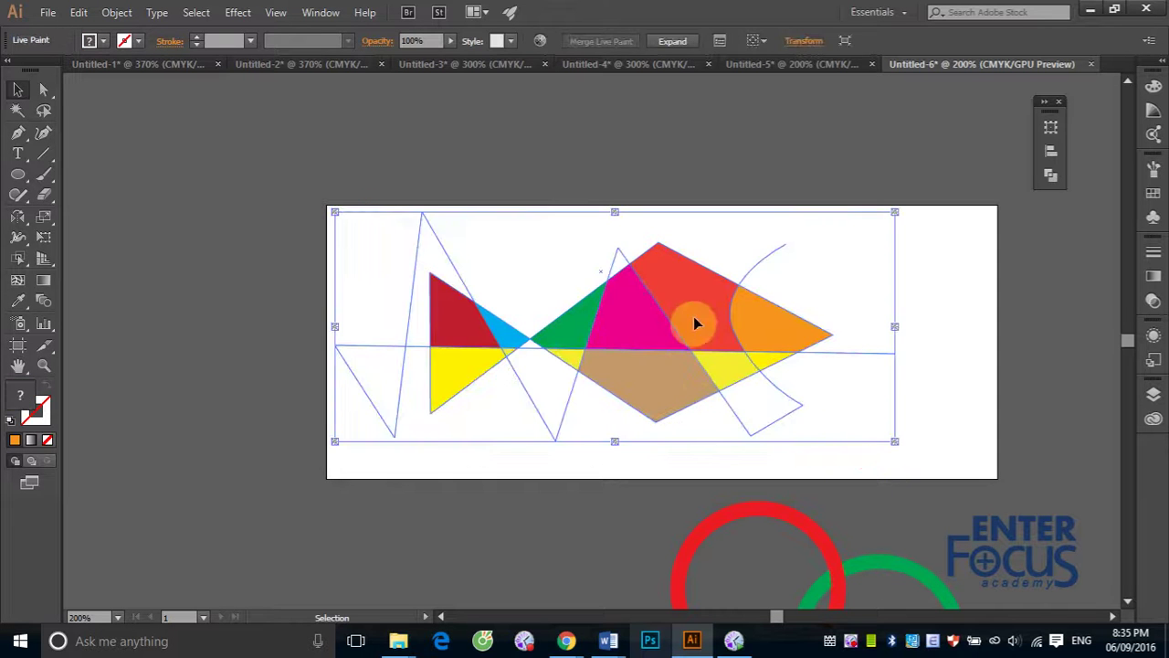
pyautogui.click(24, 262)
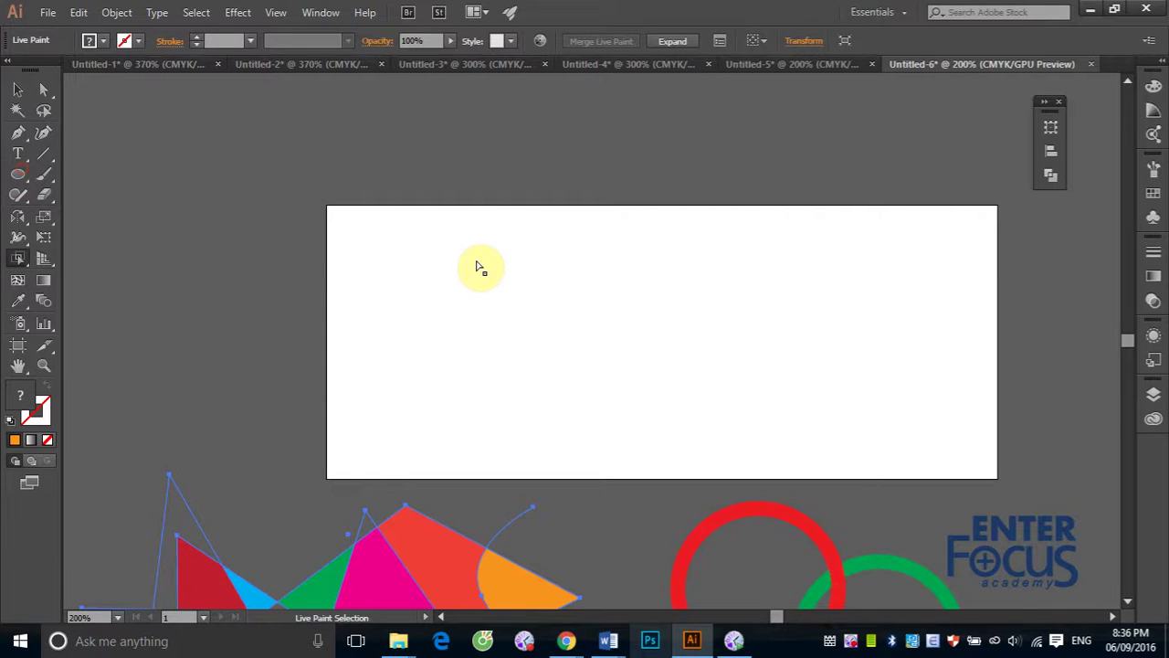
pyautogui.click(17, 174)
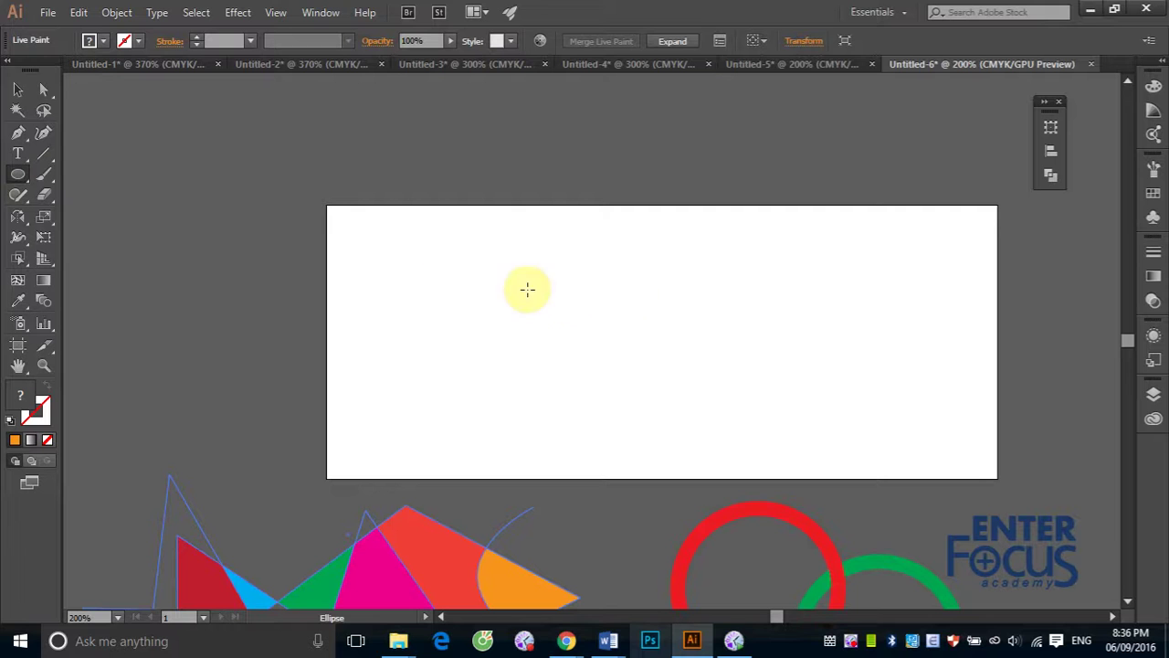
# Draw two overlapping circles side by side on the artboard
pyautogui.moveTo(431, 248); pyautogui.dragTo(630, 449)
pyautogui.click(18, 92)
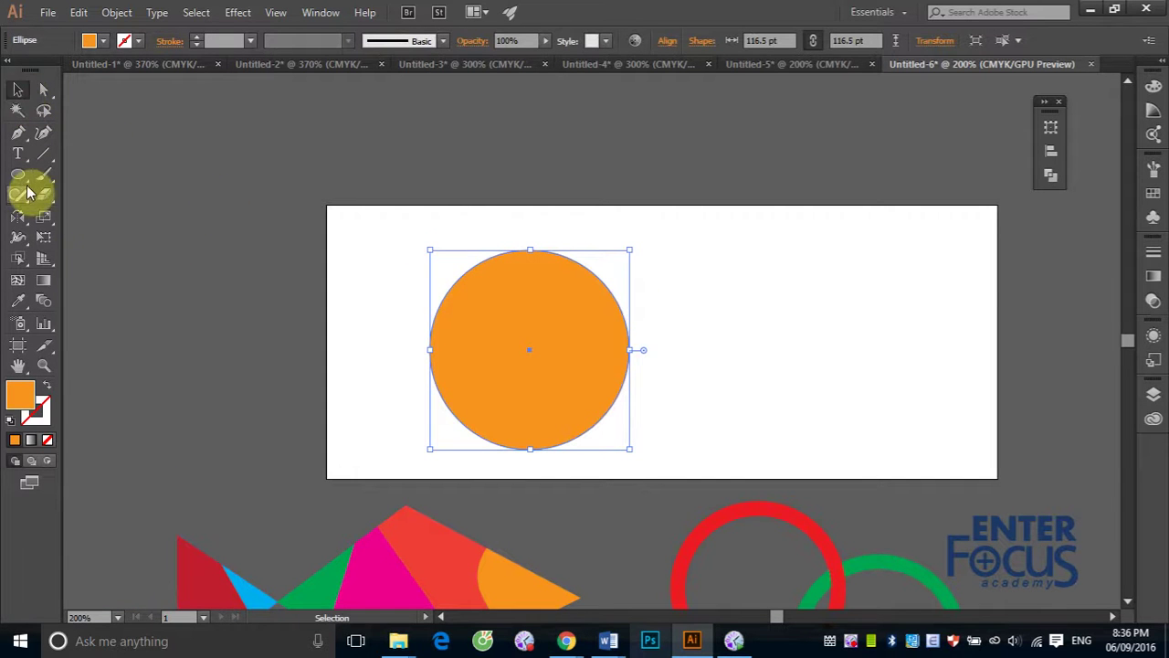
pyautogui.click(19, 174)
pyautogui.moveTo(573, 235); pyautogui.dragTo(745, 407)
pyautogui.click(18, 89)
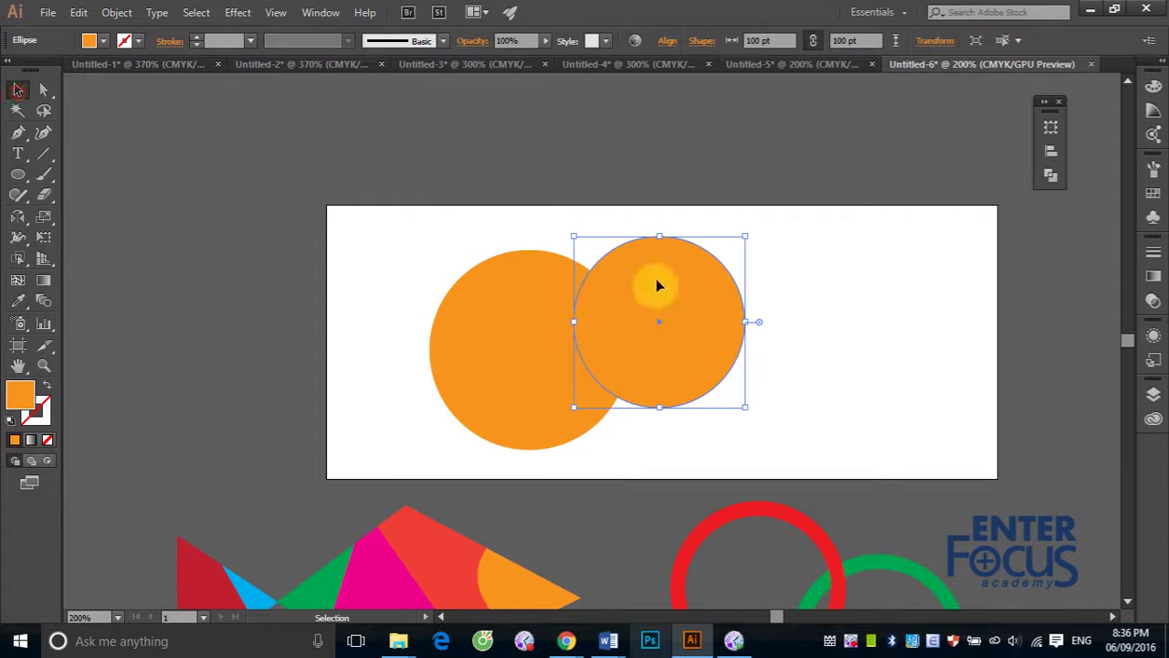
# Give both circles an orange outline with no fill, then deselect
pyautogui.click(1152, 193)
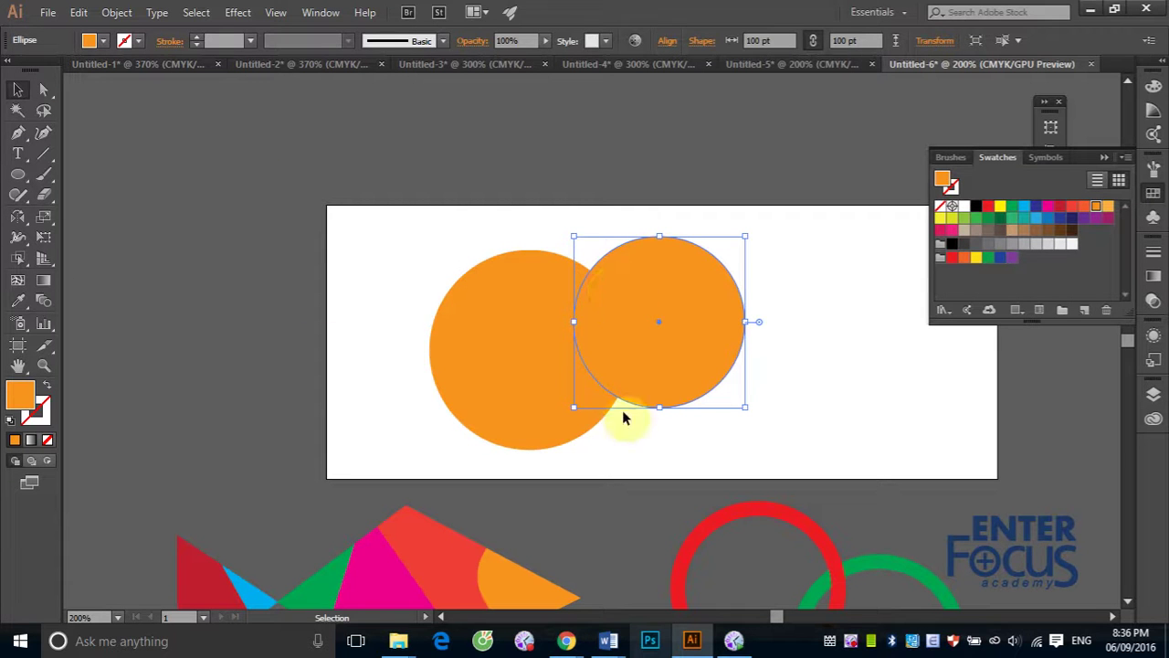
pyautogui.click(47, 385)
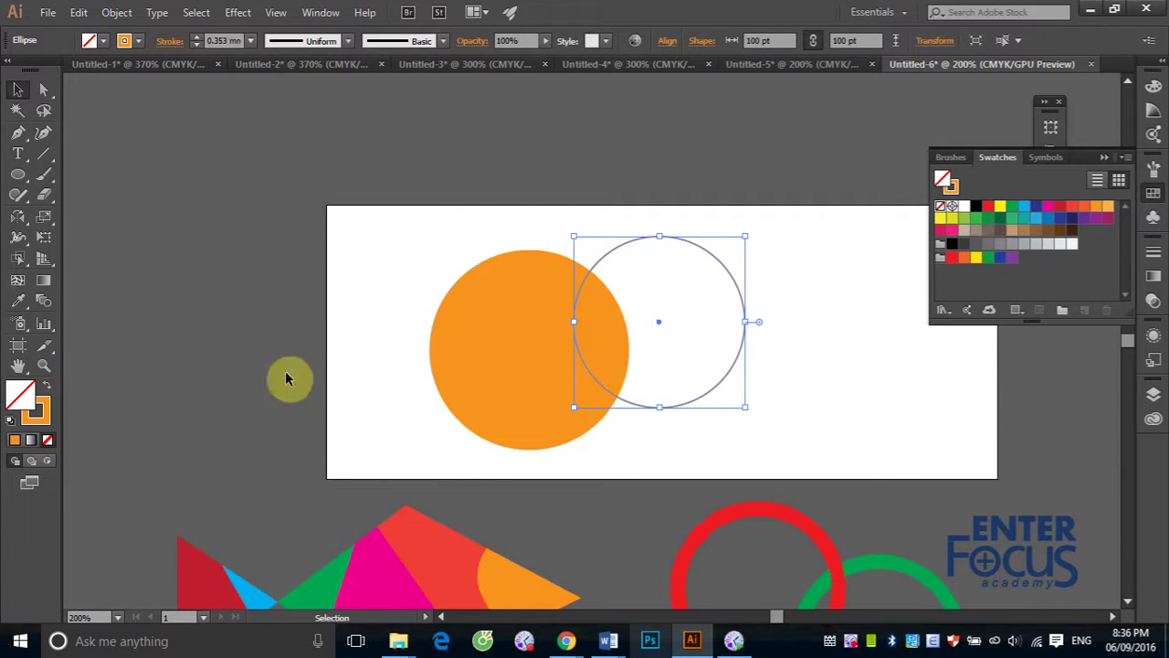
pyautogui.click(472, 327)
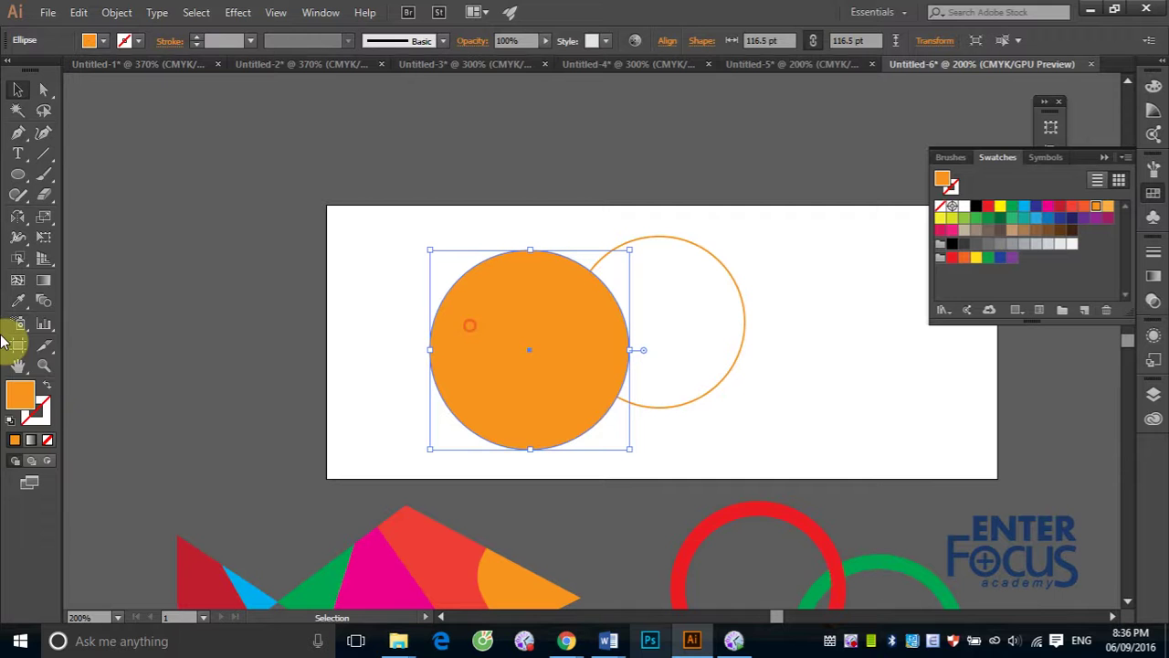
pyautogui.click(48, 386)
pyautogui.click(546, 183)
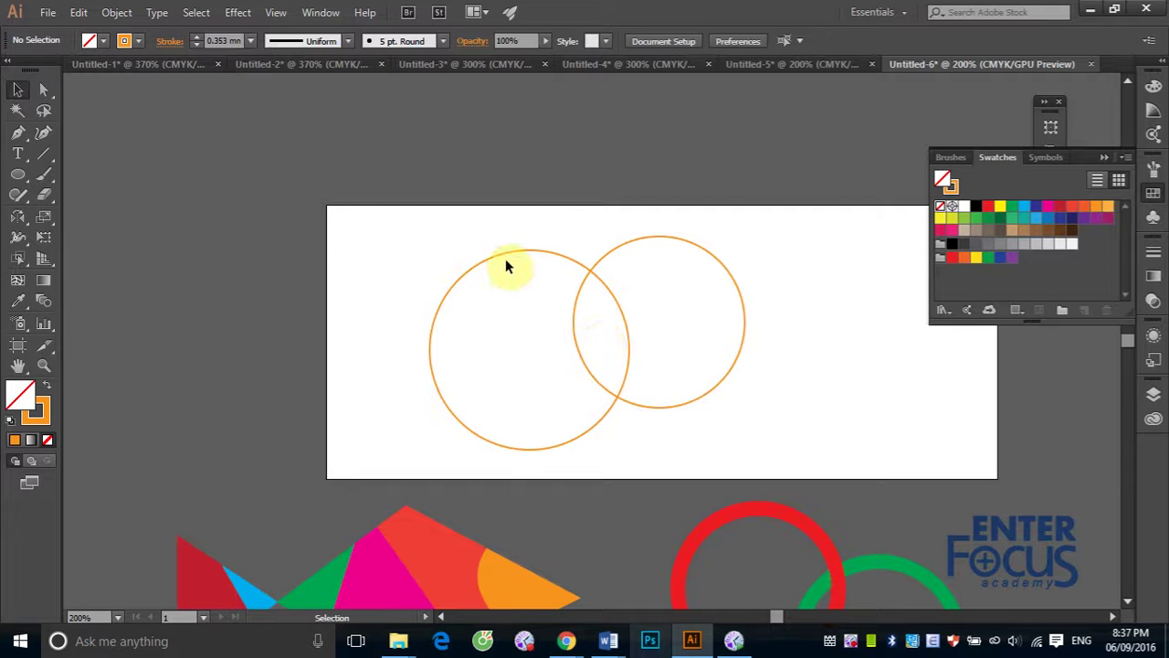
# Use Shape Builder to fill the left circle red, the right yellow and the overlap orange
pyautogui.moveTo(409, 199); pyautogui.dragTo(700, 426)
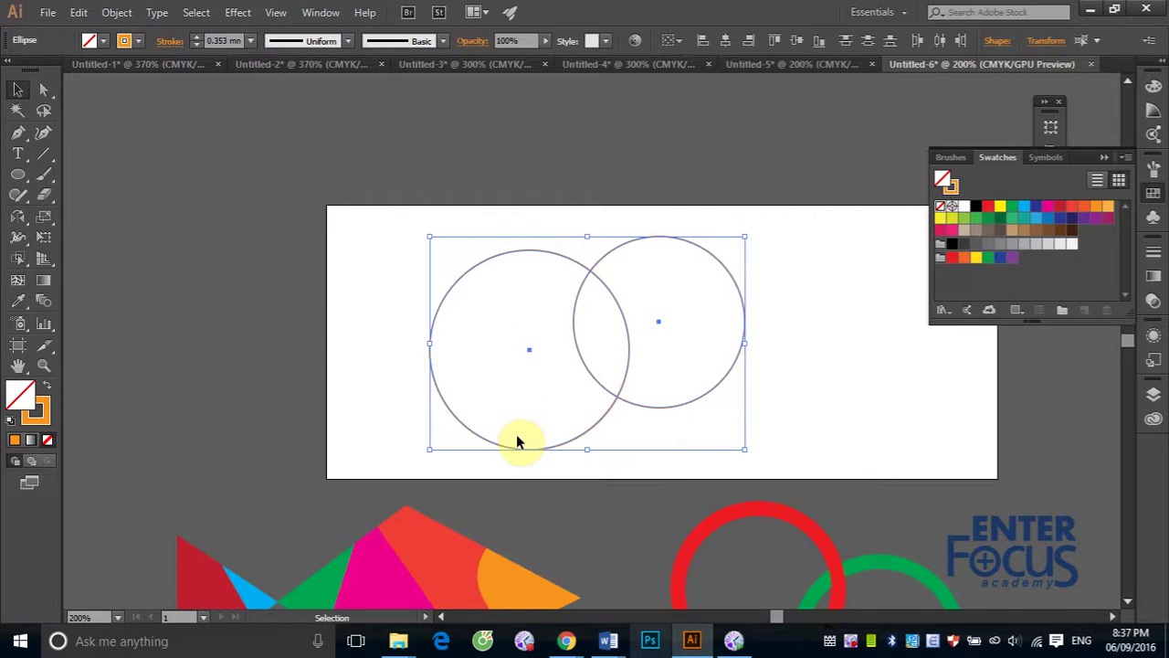
pyautogui.click(18, 240)
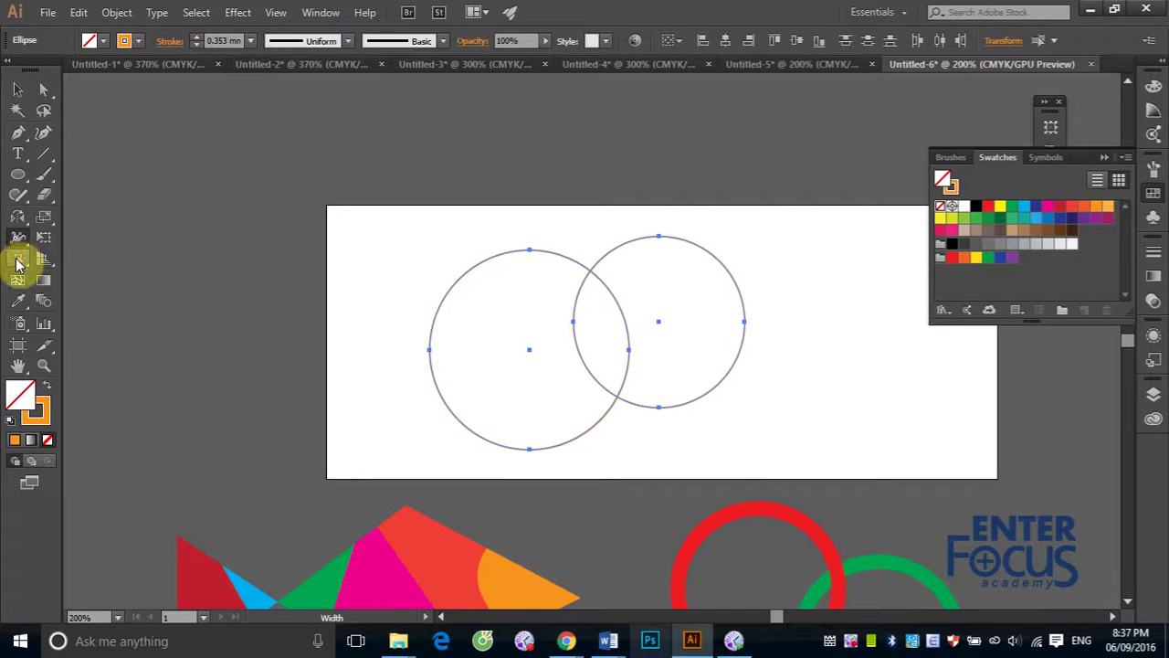
pyautogui.moveTo(18, 260); pyautogui.dragTo(103, 264)
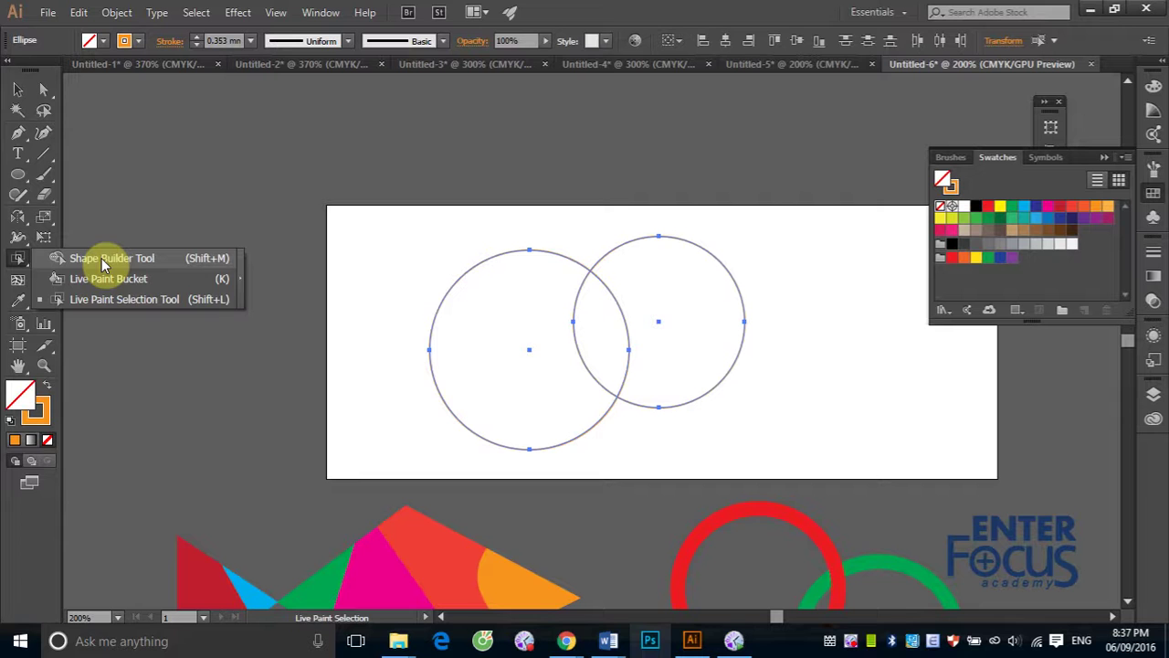
pyautogui.click(988, 207)
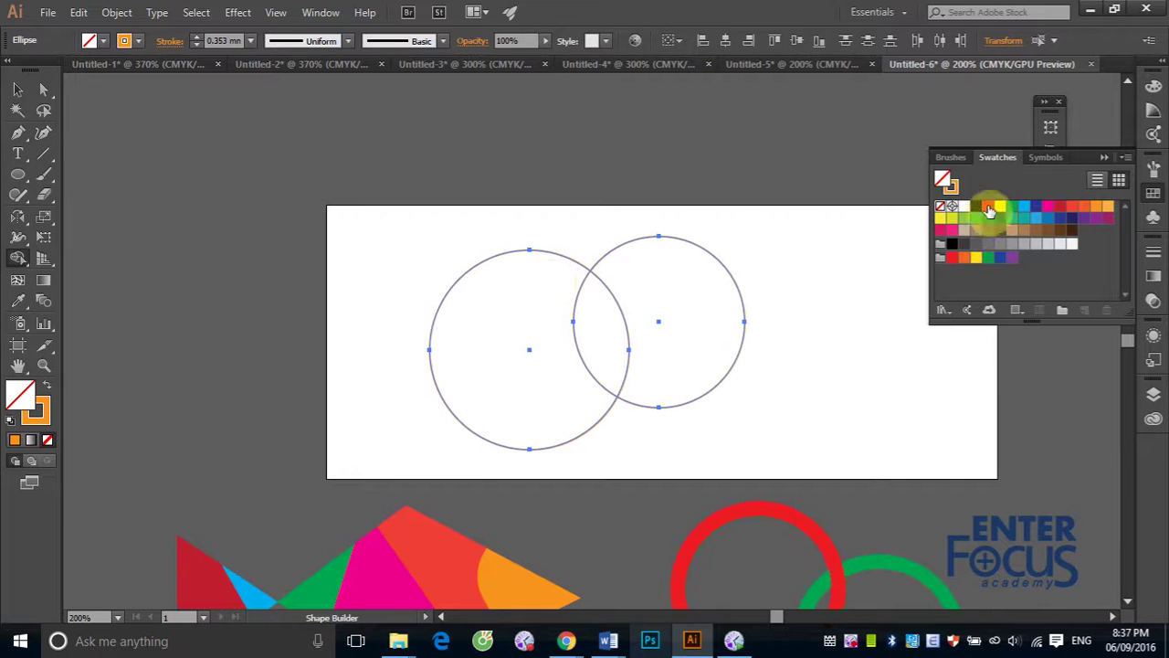
pyautogui.click(505, 327)
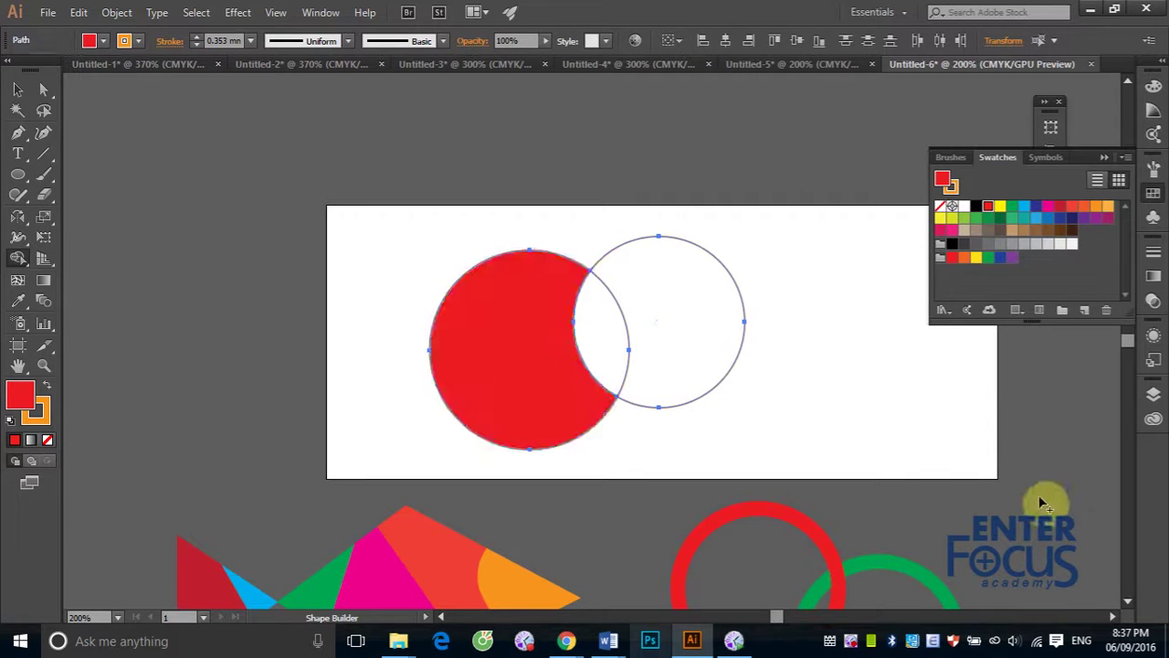
pyautogui.click(1000, 206)
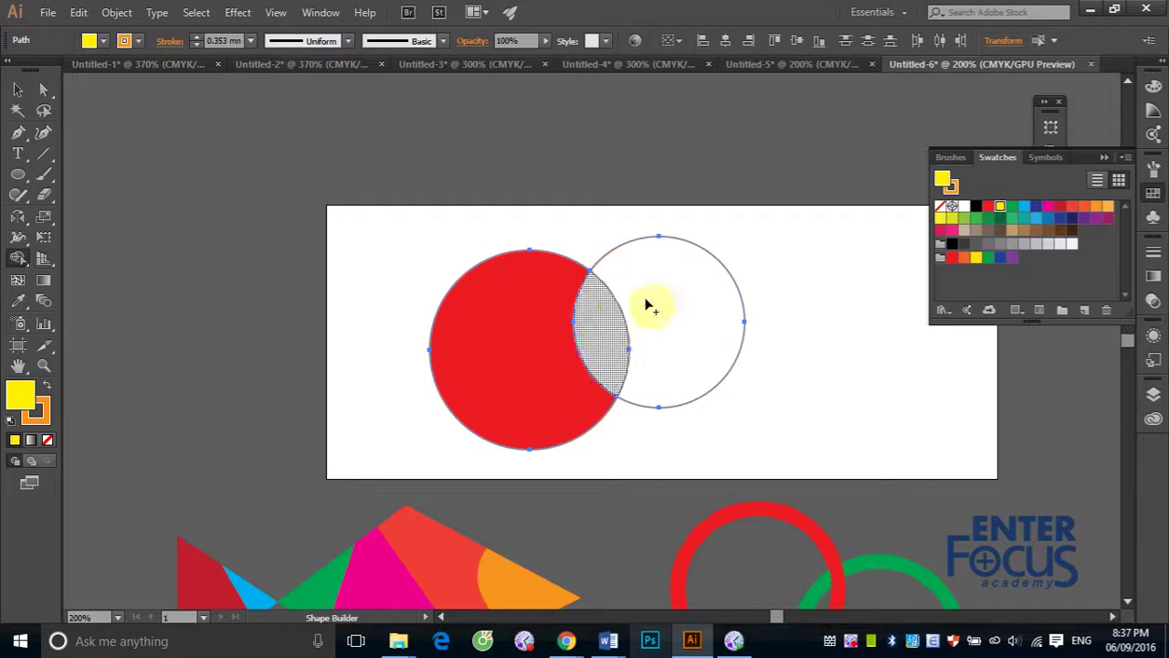
pyautogui.click(667, 290)
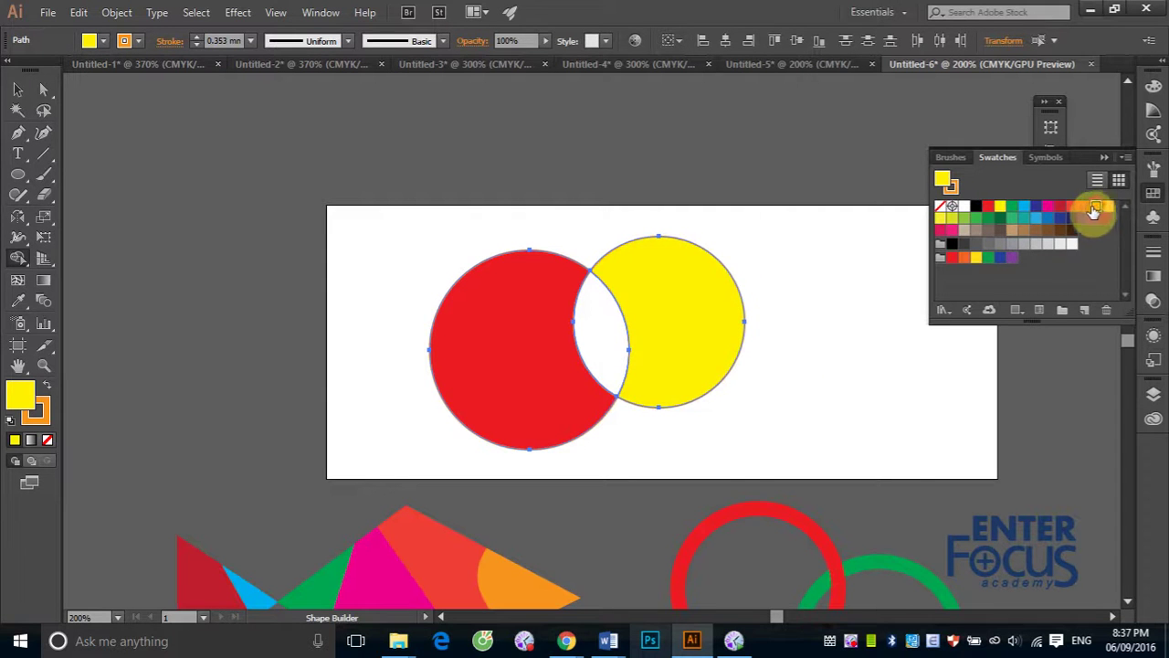
pyautogui.click(1096, 206)
pyautogui.click(595, 324)
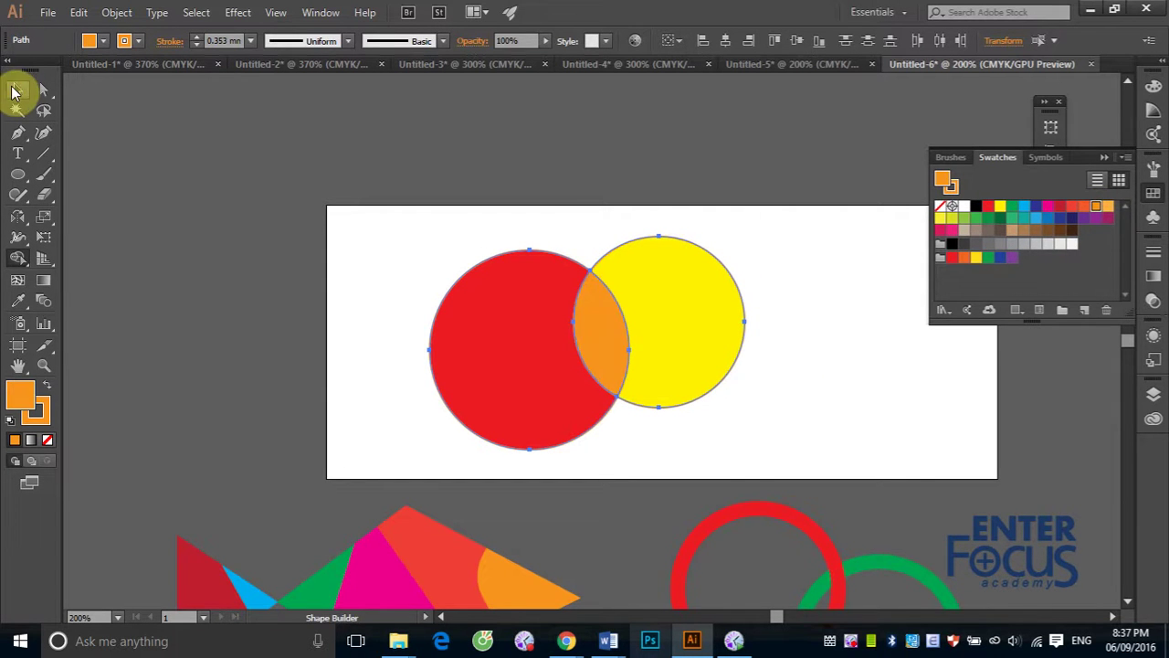
# Remove the outlines from the coloured circle shapes and deselect them
pyautogui.click(17, 88)
pyautogui.click(535, 149)
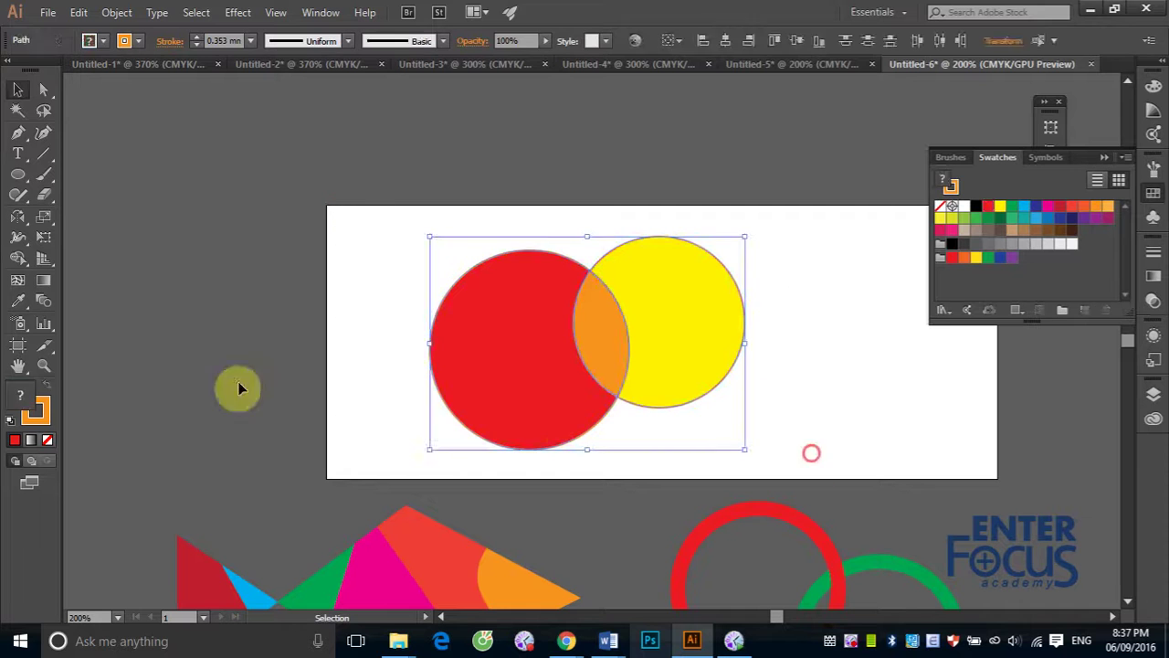
pyautogui.moveTo(809, 452); pyautogui.dragTo(639, 384)
pyautogui.click(46, 415)
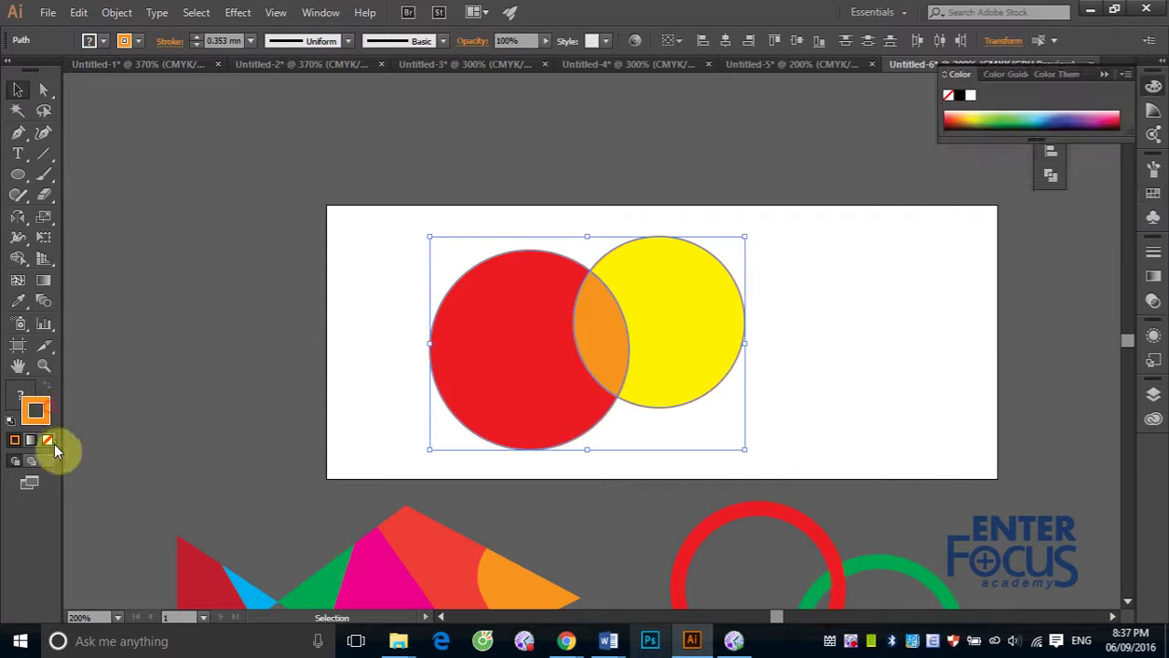
pyautogui.click(612, 172)
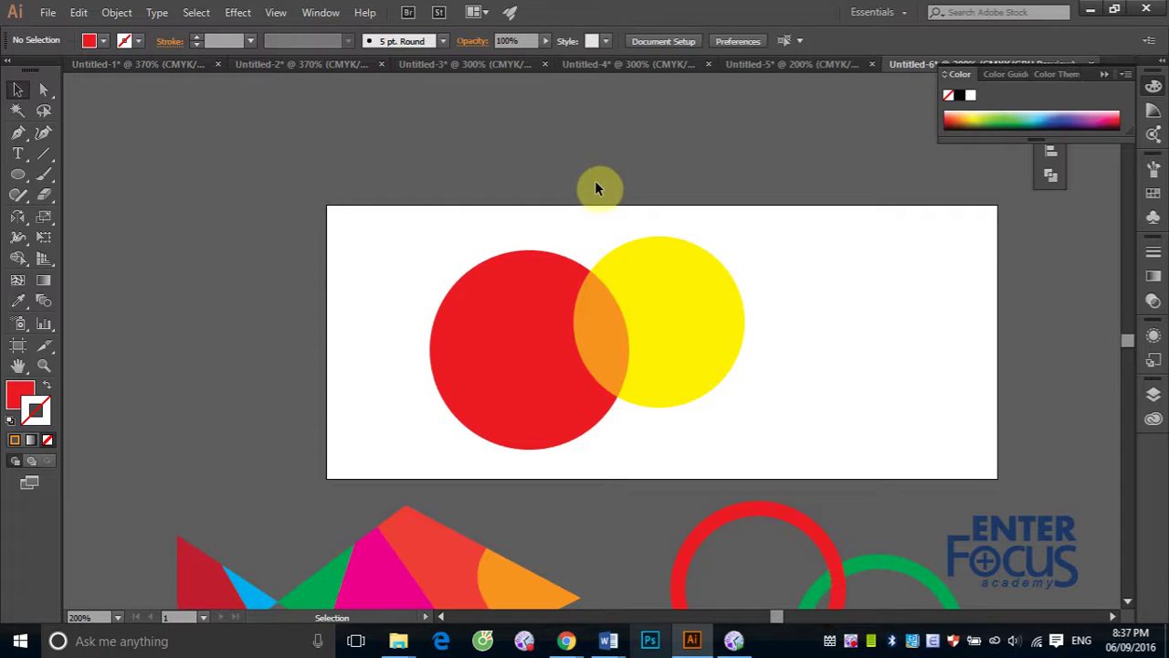
# Drag the yellow crescent right and the orange lens to the middle, then select all three
pyautogui.moveTo(684, 327); pyautogui.dragTo(837, 342)
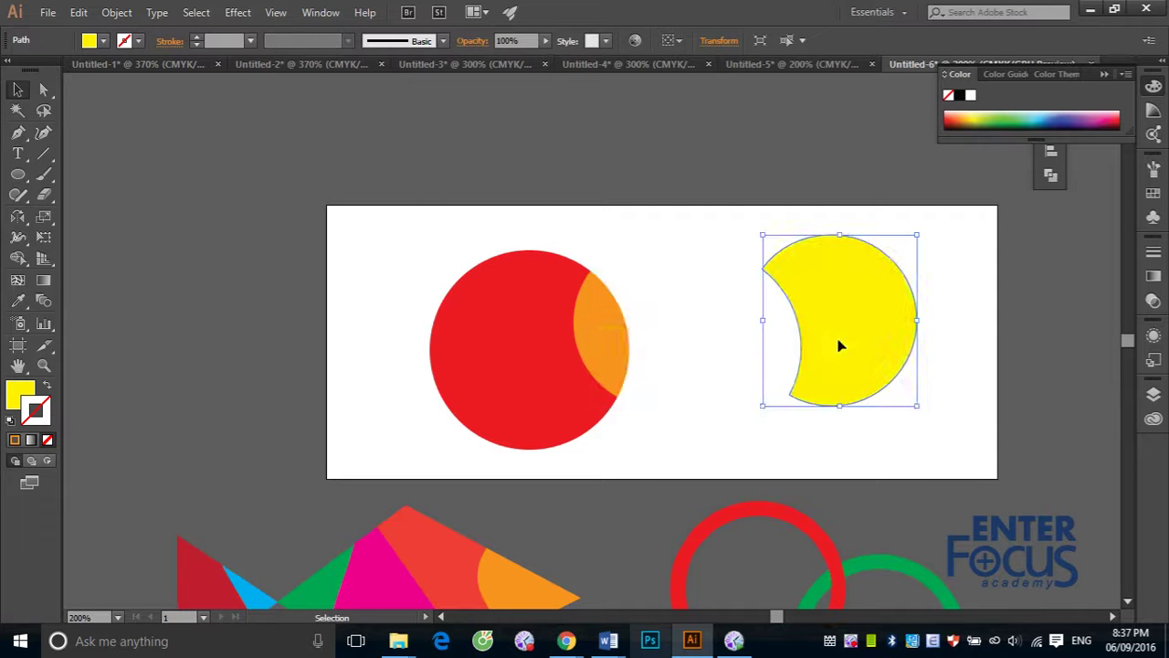
pyautogui.moveTo(608, 342); pyautogui.dragTo(661, 346)
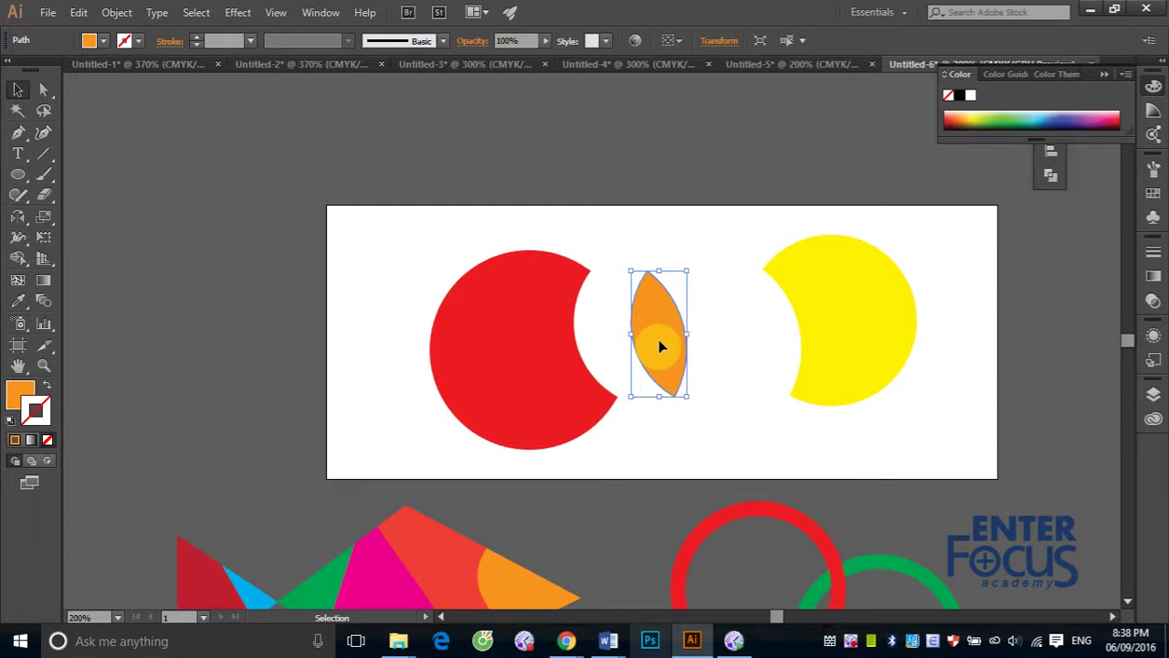
pyautogui.moveTo(363, 181); pyautogui.dragTo(984, 451)
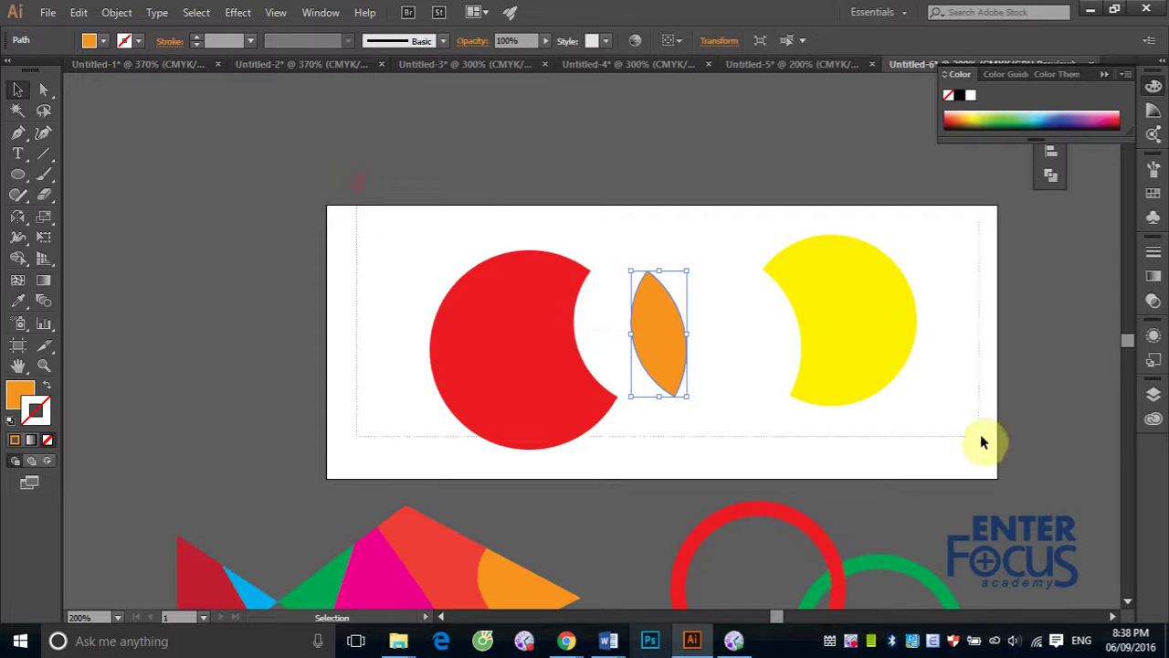
# Delete the selected red, orange and yellow pieces
pyautogui.press('Delete')
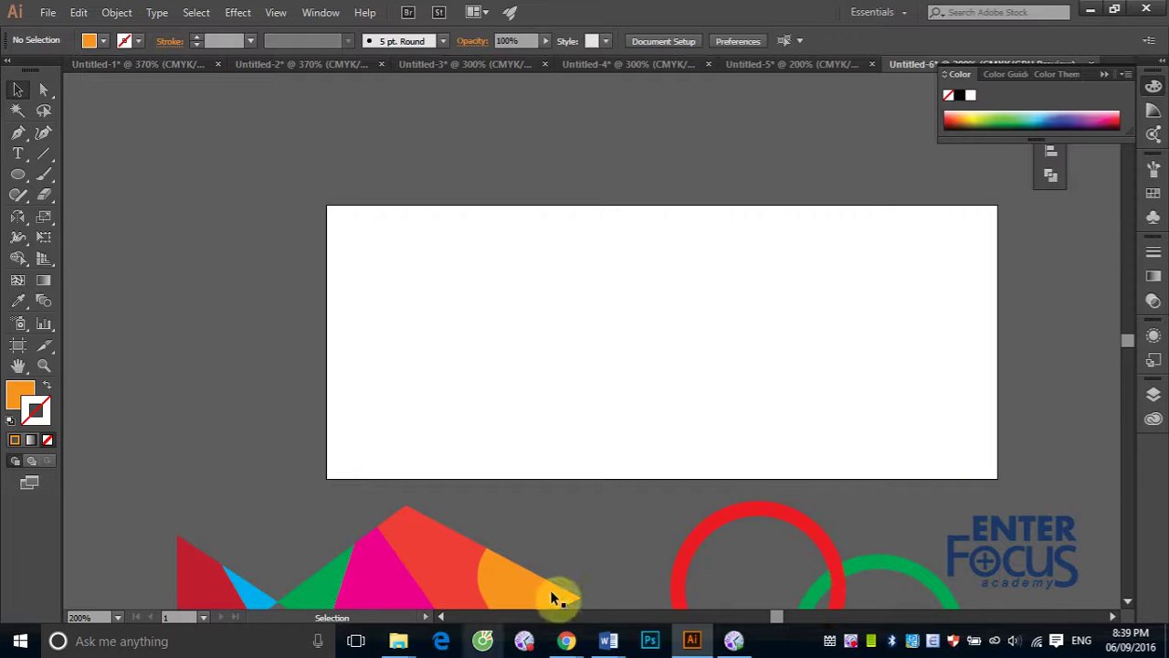
# Search Google Images for 'Apple log' and scroll through the logo results
pyautogui.moveTo(566, 640)
pyautogui.click(681, 518)
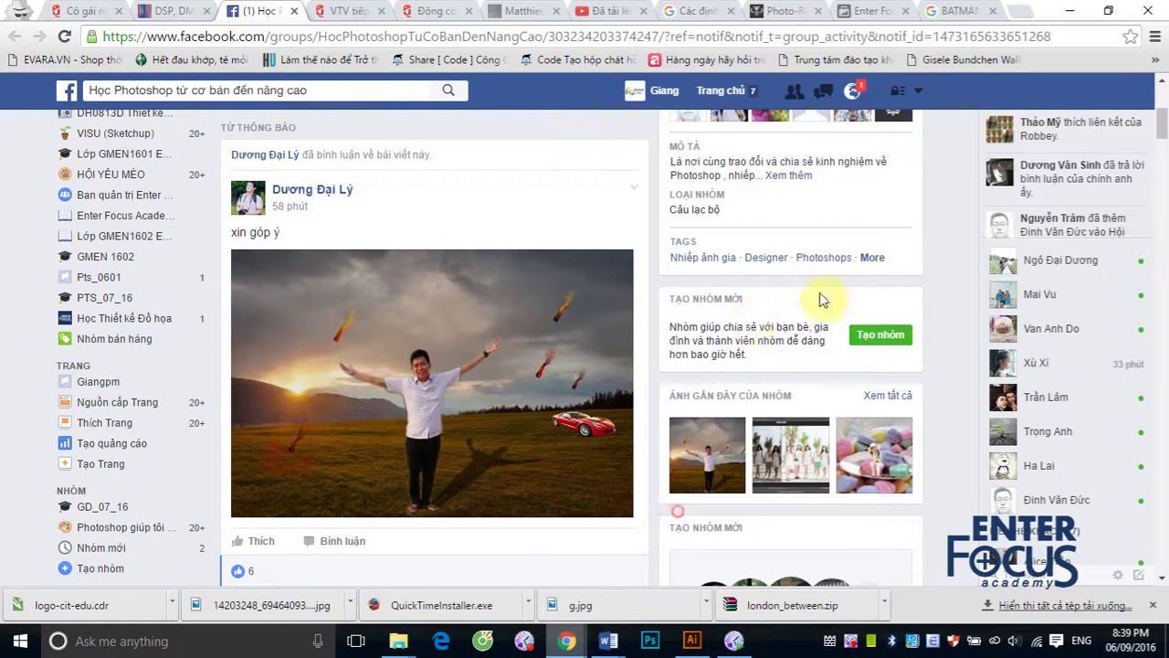
pyautogui.click(959, 10)
pyautogui.scroll(3, 249, 190)
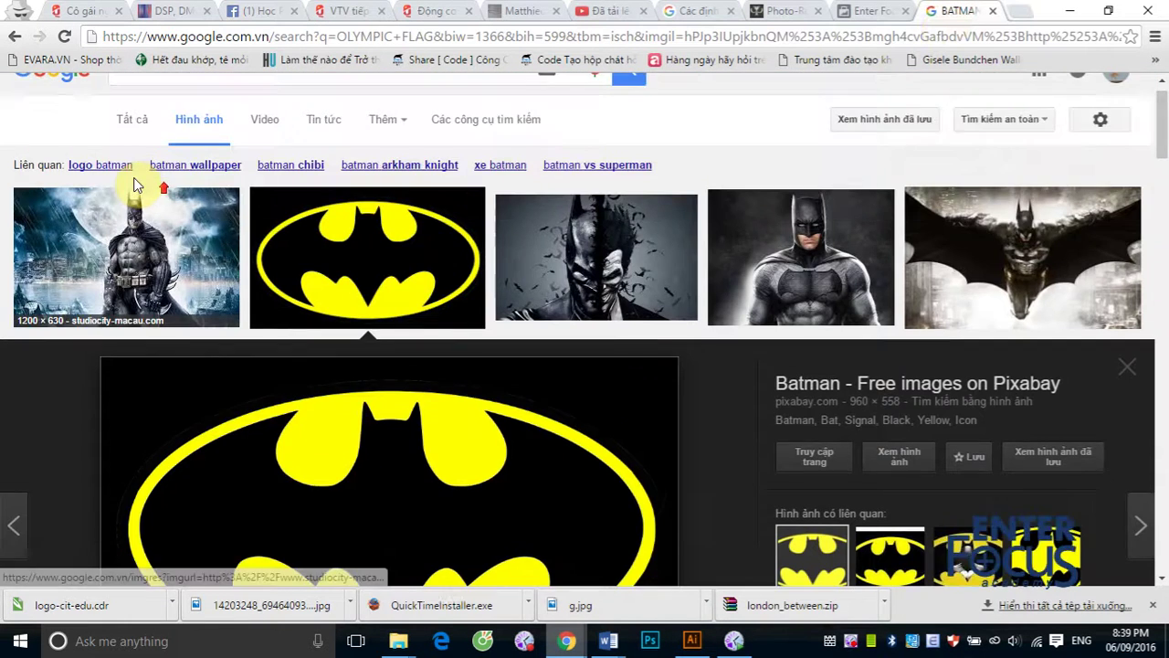
pyautogui.doubleClick(188, 98)
pyautogui.write('A')
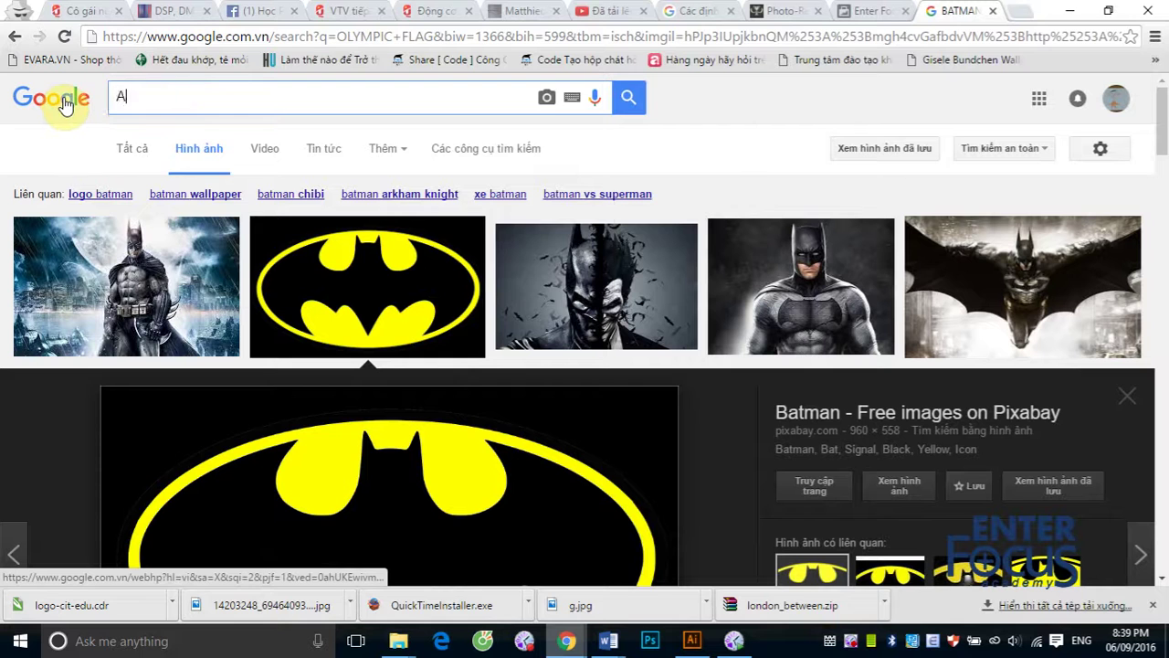
pyautogui.write('pple')
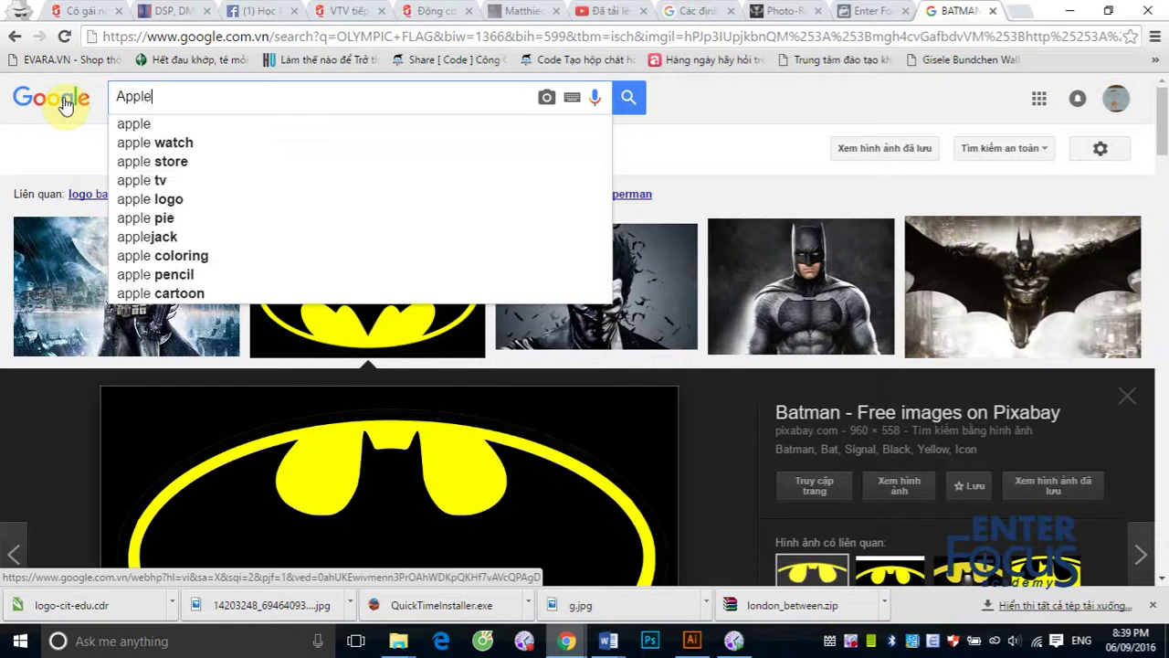
pyautogui.write(' lo')
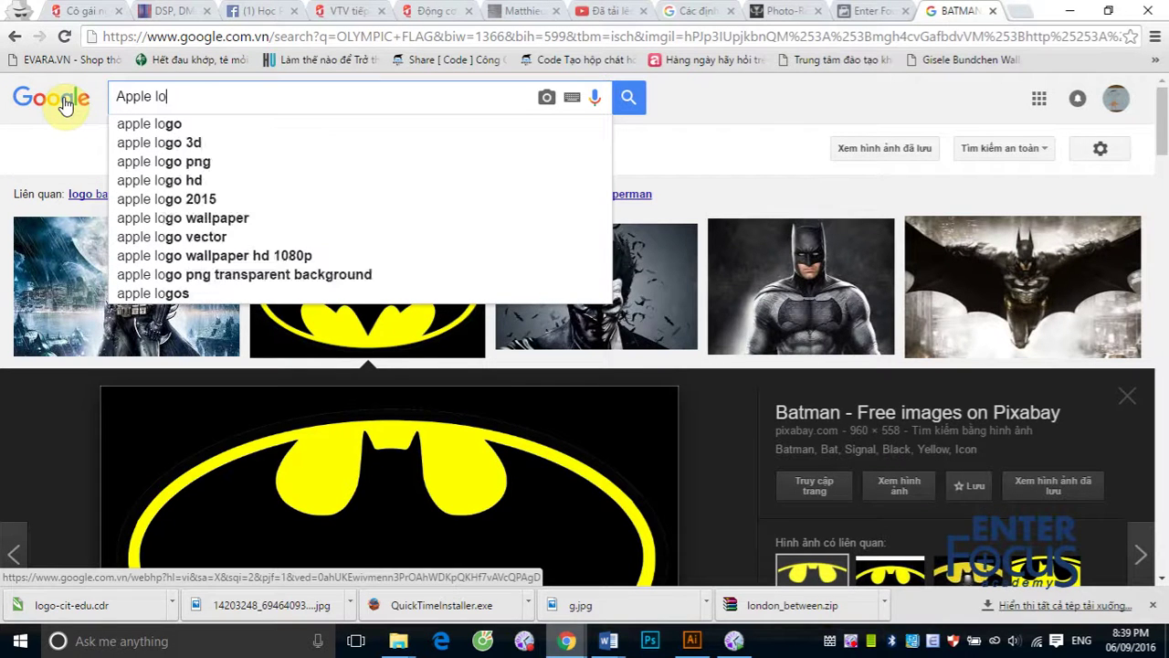
pyautogui.write('g')
pyautogui.press('Escape')
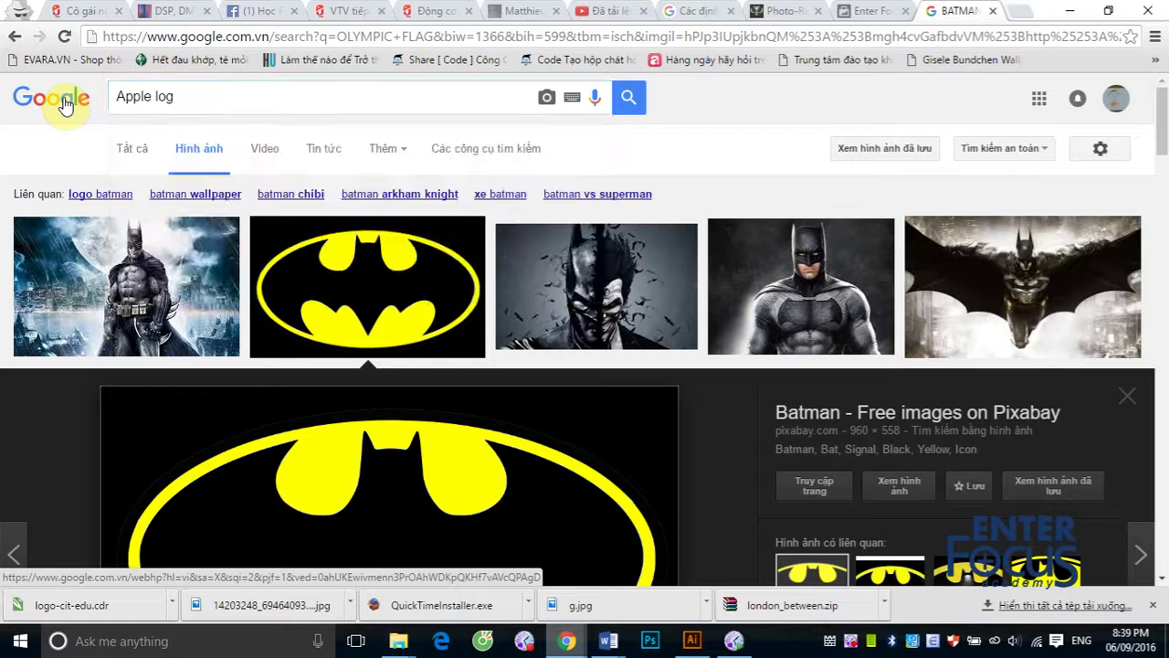
pyautogui.press('Return')
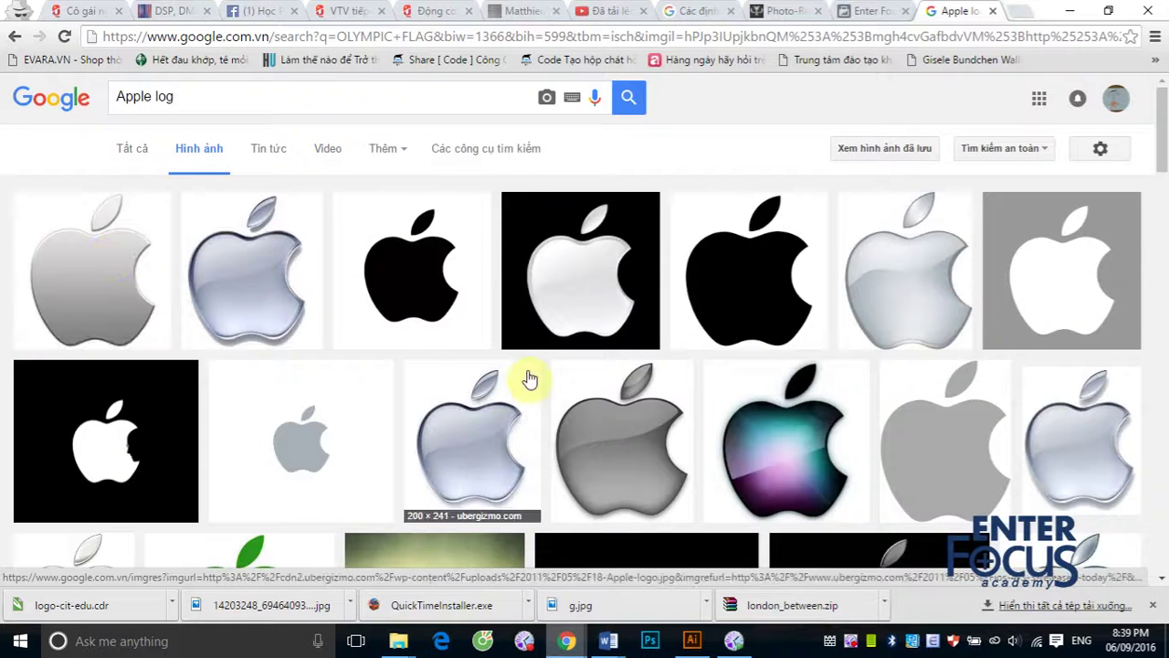
pyautogui.scroll(-2, 546, 377)
pyautogui.scroll(-1, 546, 378)
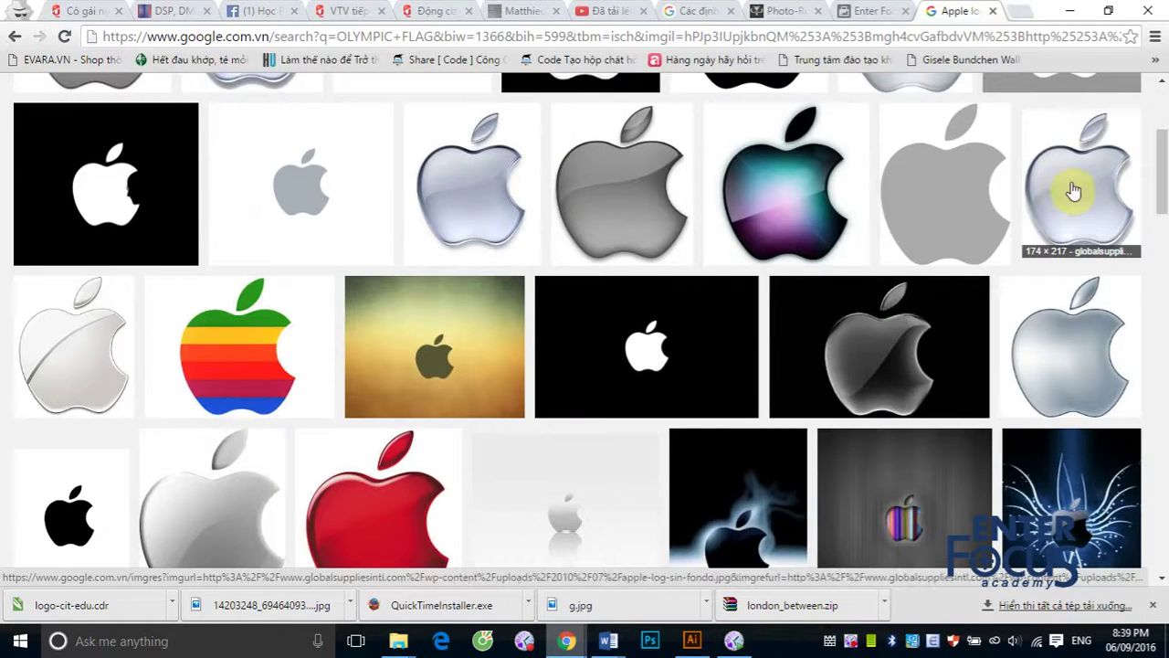
pyautogui.moveTo(238, 346)
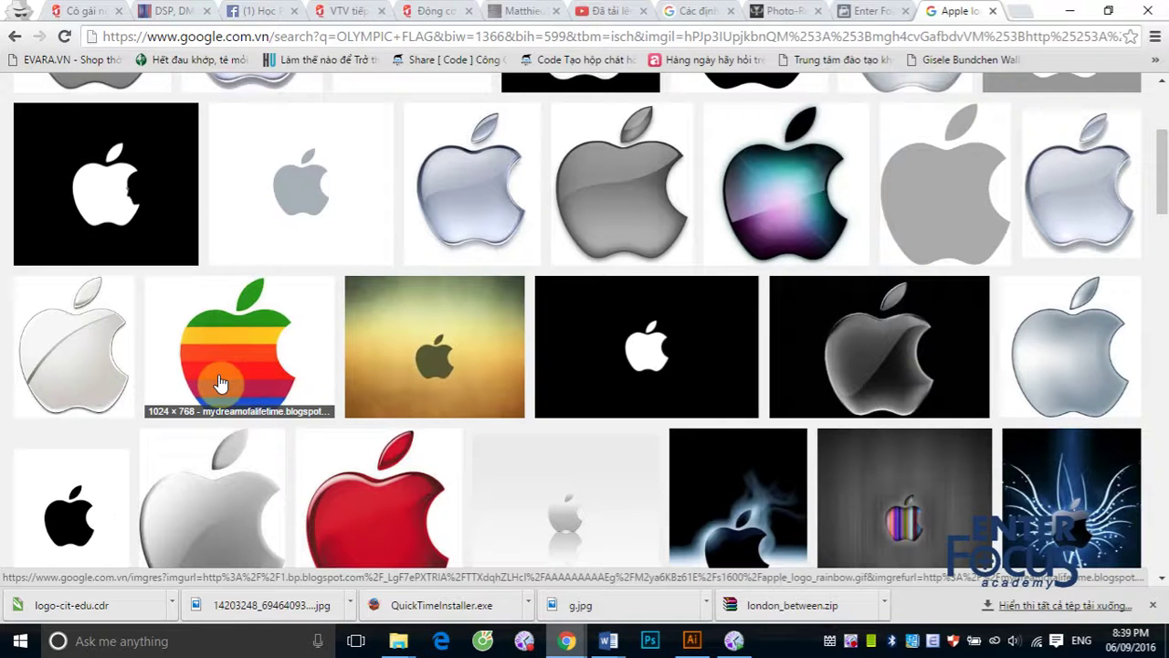
# Copy the rainbow Apple logo image and paste it onto the Illustrator artboard
pyautogui.click(221, 384)
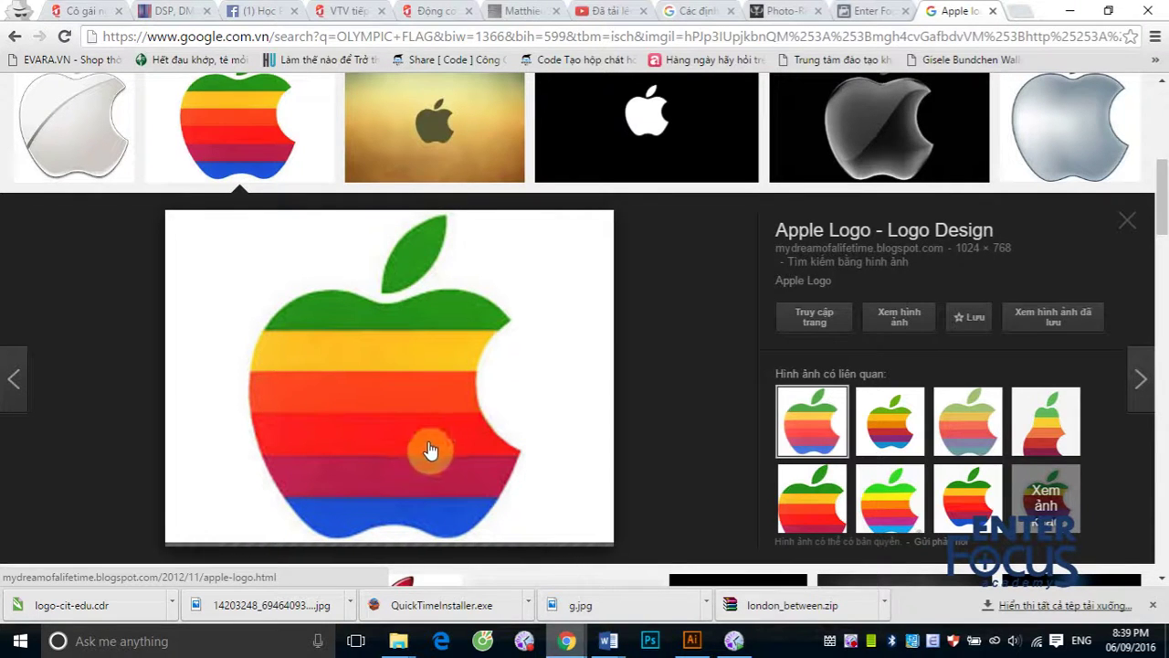
pyautogui.rightClick(377, 427)
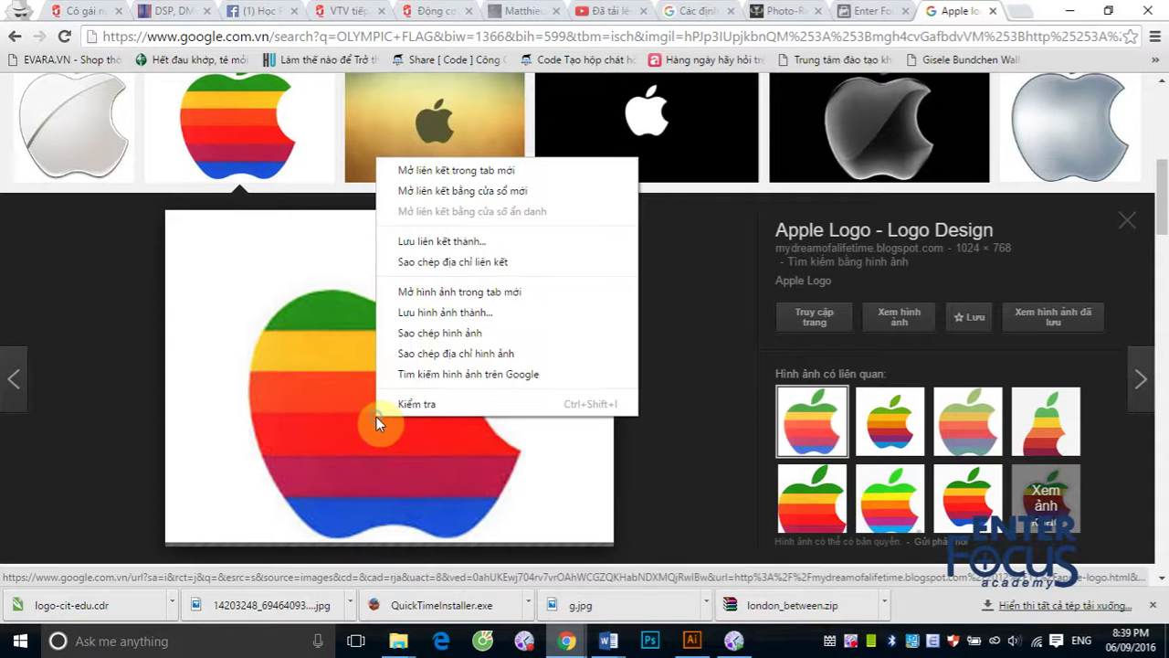
pyautogui.click(457, 334)
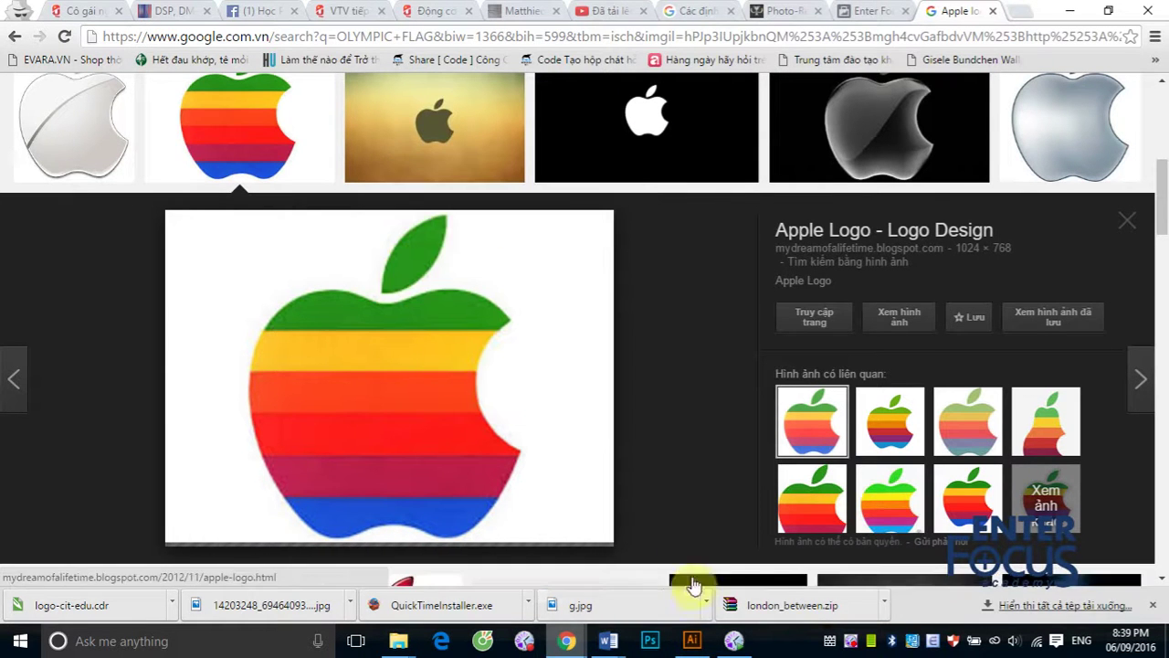
pyautogui.click(694, 639)
pyautogui.hotkey('ctrl', 'v')
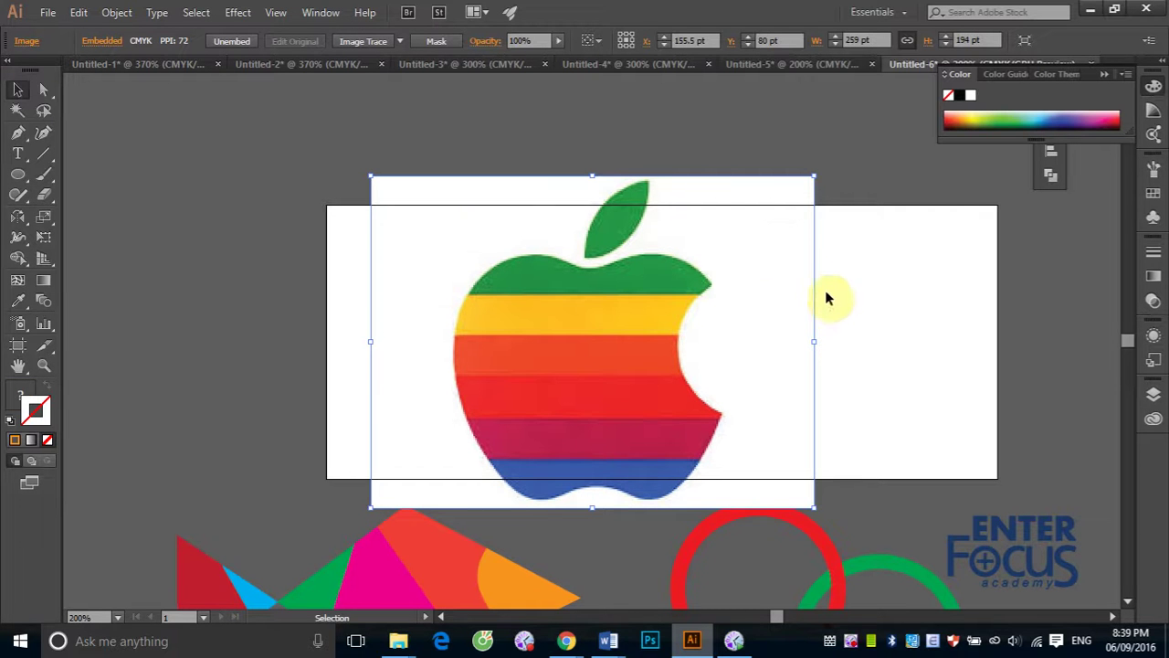
# Lock the selected rainbow Apple logo image via Object > Lock > Selection
pyautogui.click(117, 17)
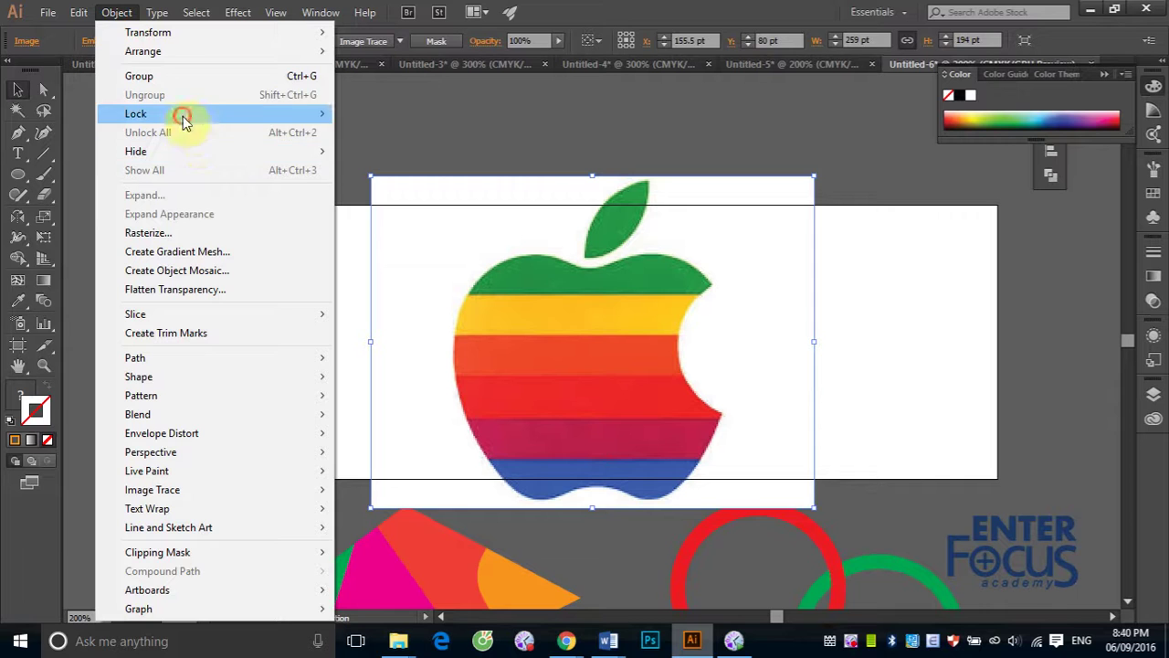
pyautogui.click(398, 113)
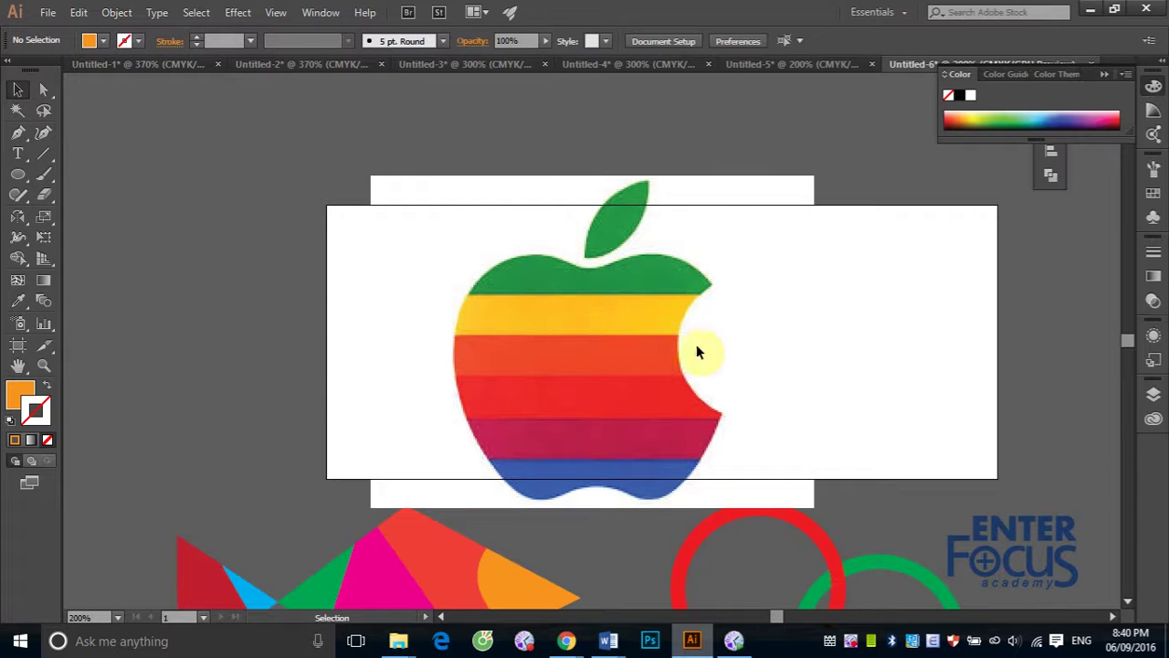
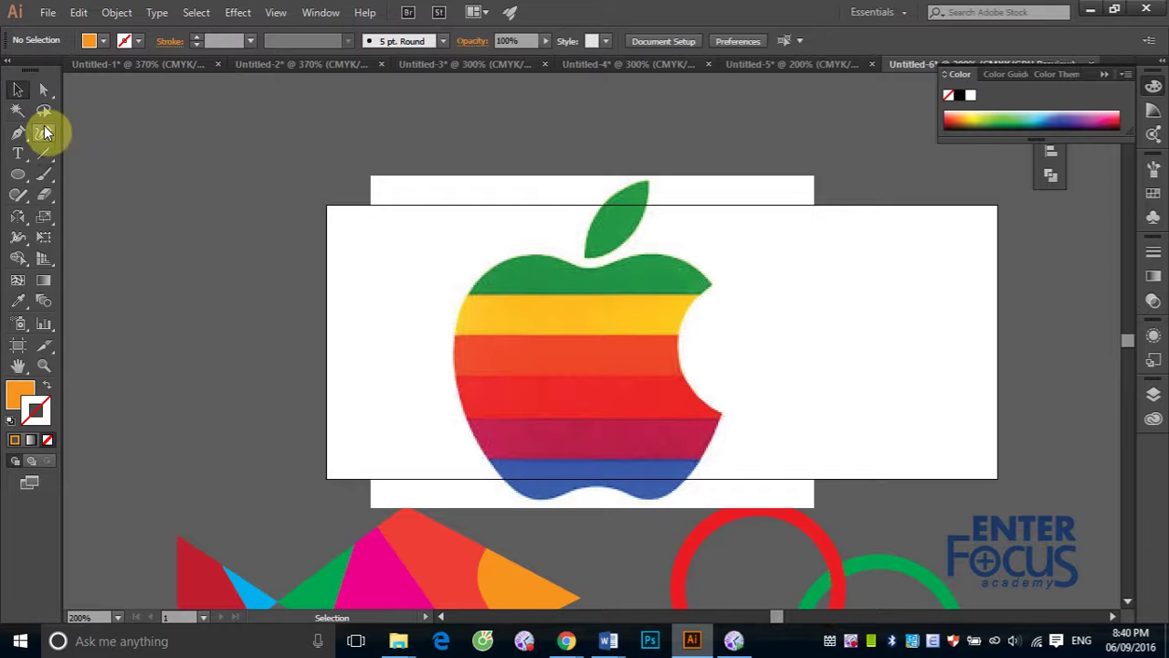
# Draw an ellipse sized to cover the whole reference apple
pyautogui.click(18, 175)
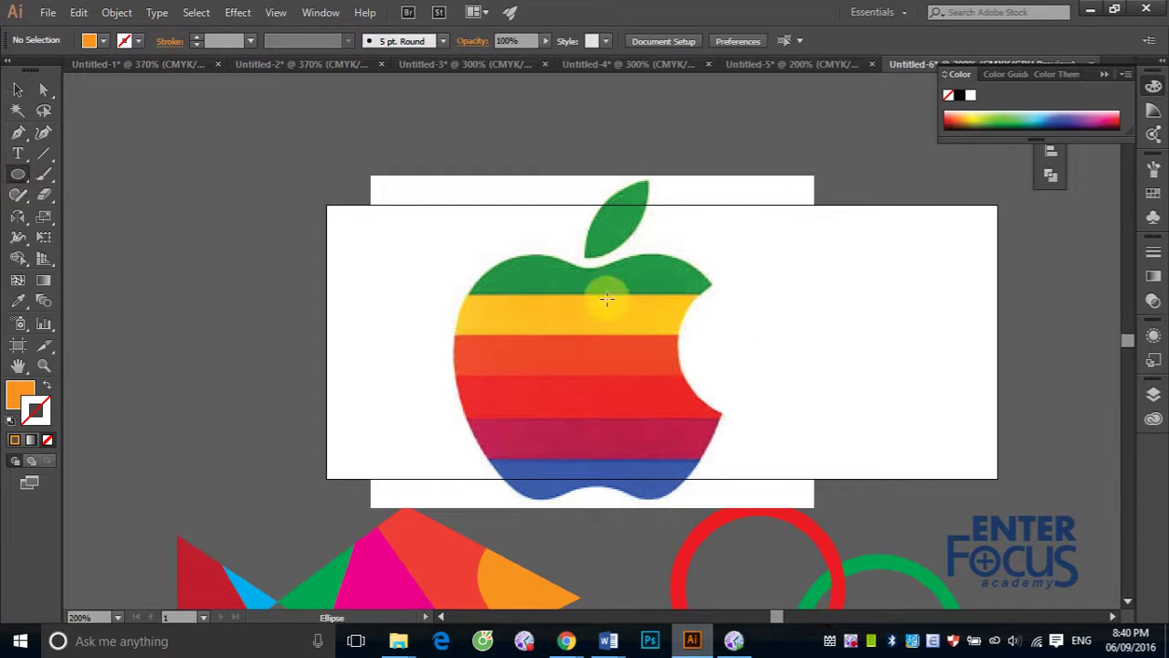
pyautogui.moveTo(463, 246); pyautogui.dragTo(736, 518)
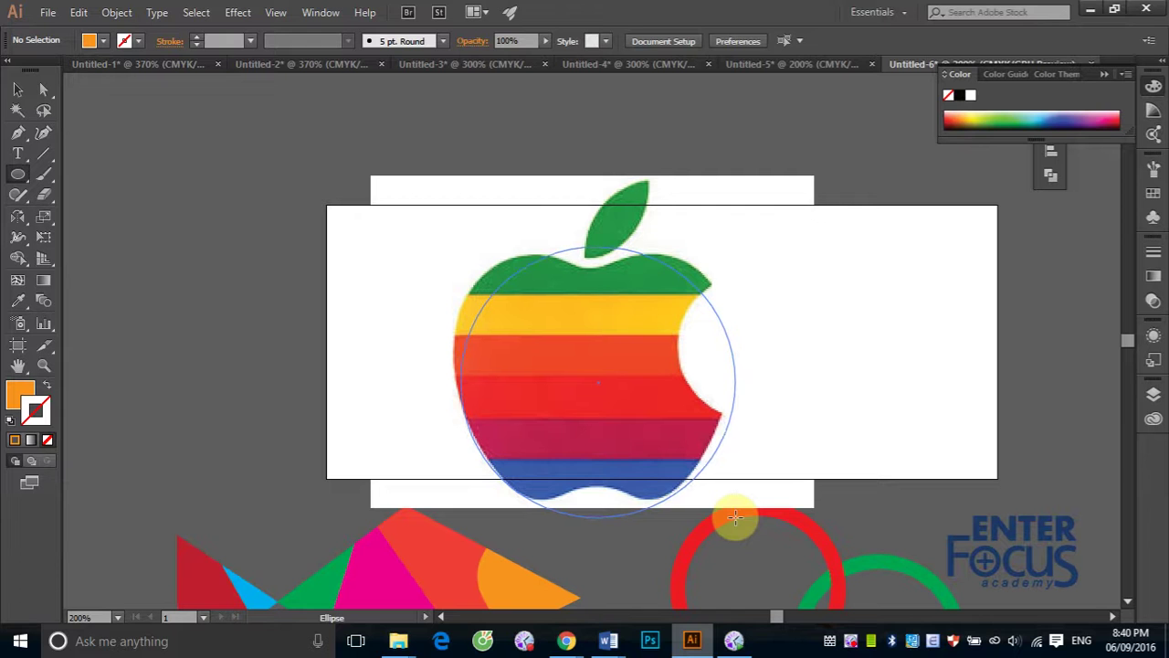
pyautogui.moveTo(735, 518)
pyautogui.mouseDown()
pyautogui.moveTo(809, 507)
pyautogui.moveTo(699, 464)
pyautogui.moveTo(791, 490)
pyautogui.moveTo(821, 483)
pyautogui.moveTo(757, 491)
pyautogui.moveTo(725, 511)
pyautogui.moveTo(739, 518)
pyautogui.moveTo(666, 478)
pyautogui.moveTo(785, 483)
pyautogui.moveTo(717, 507)
pyautogui.mouseUp()
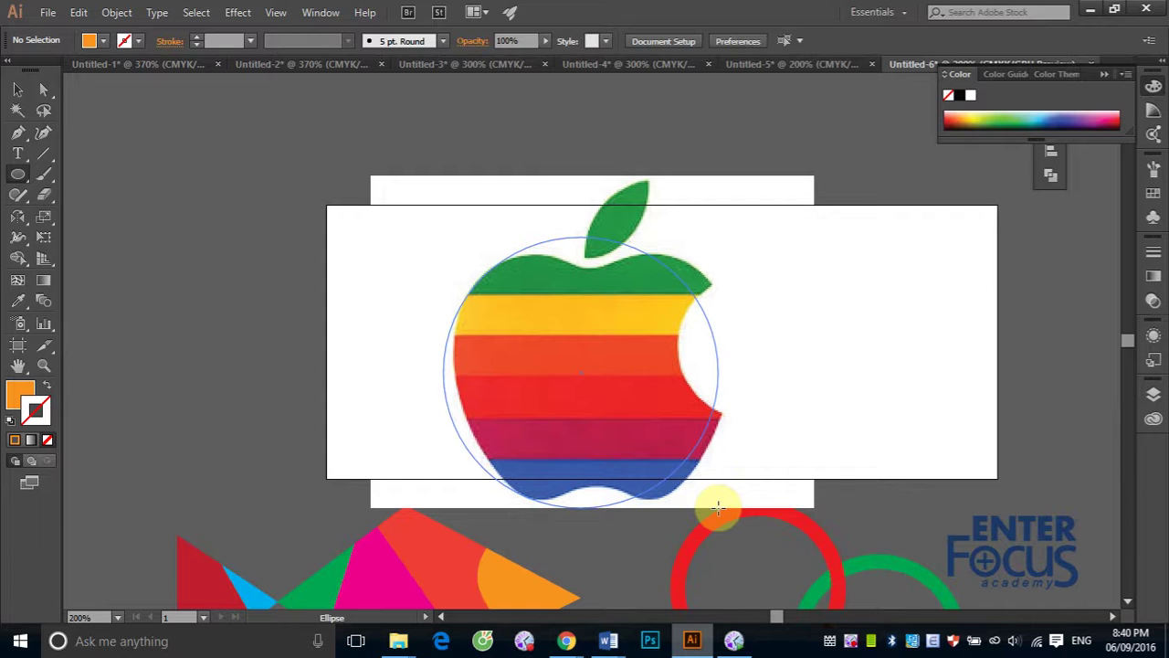
pyautogui.moveTo(717, 508); pyautogui.dragTo(750, 512)
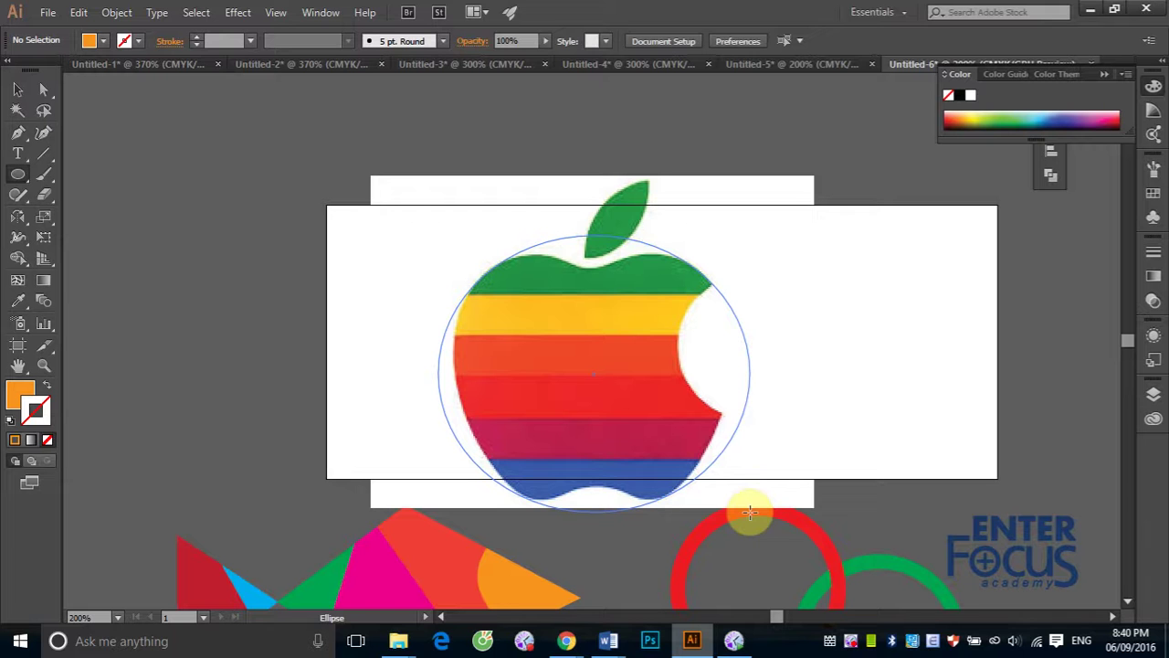
pyautogui.moveTo(749, 512); pyautogui.dragTo(749, 508)
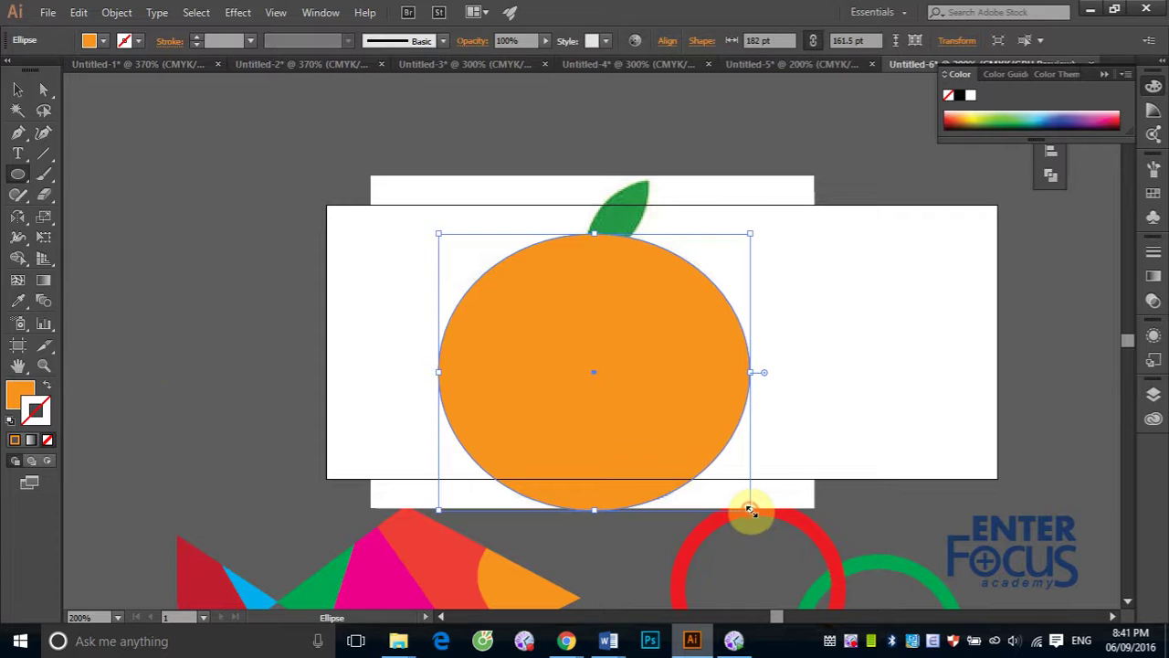
# Swap fill and stroke so the ellipse becomes an orange outline with no fill, then deselect
pyautogui.click(47, 384)
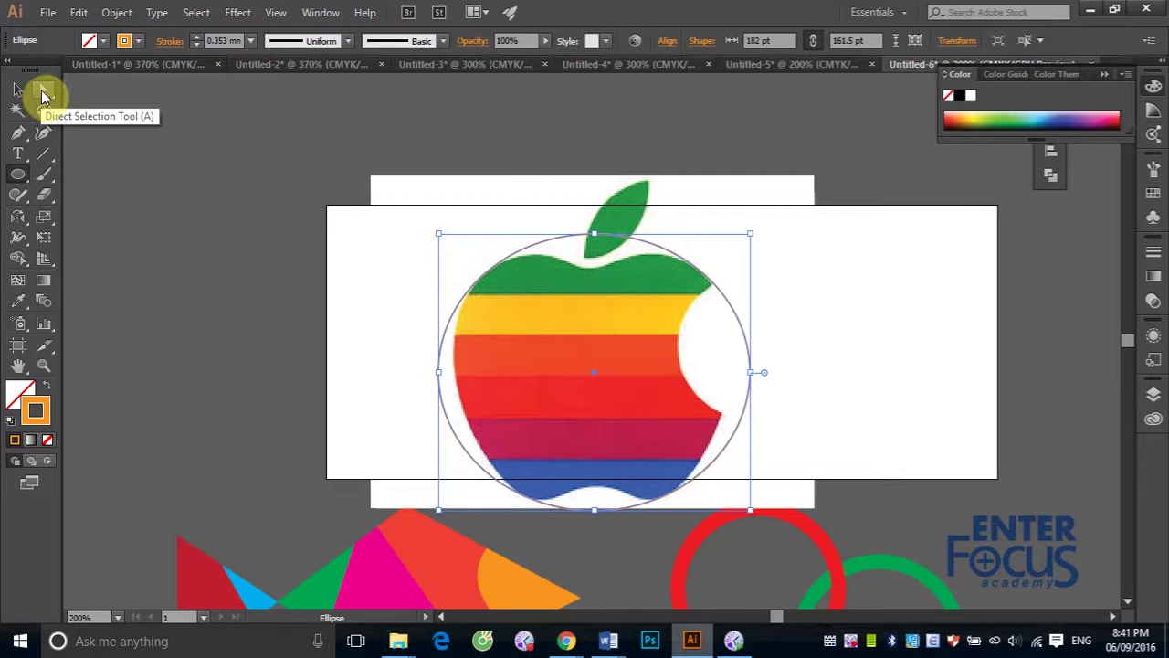
pyautogui.click(43, 94)
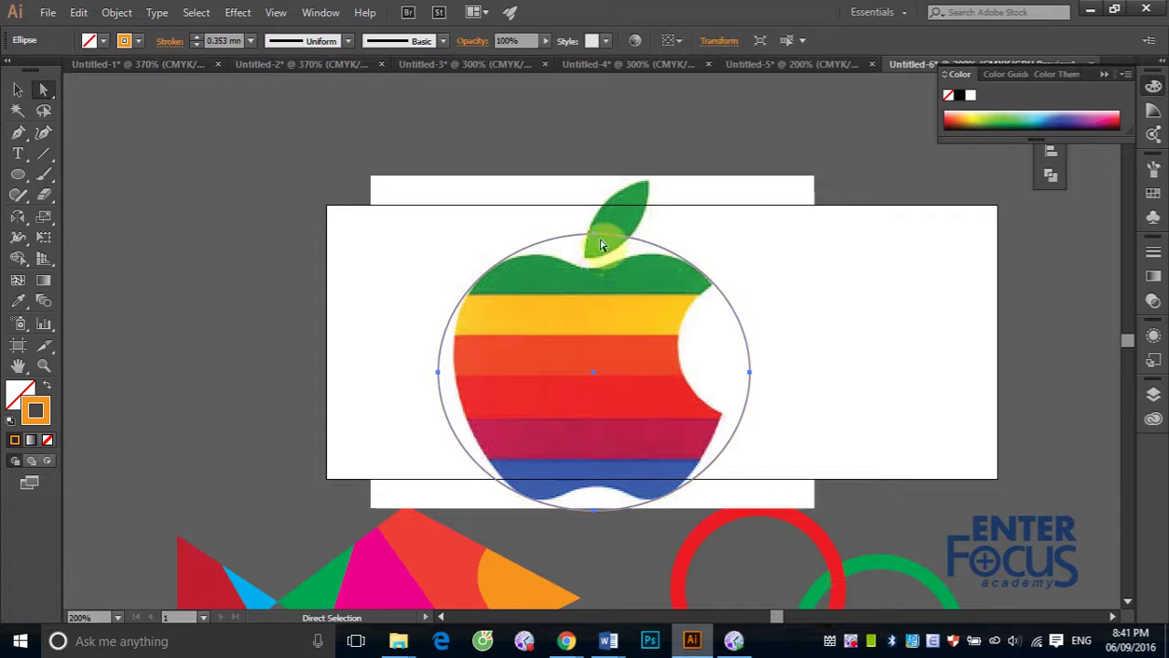
pyautogui.click(722, 235)
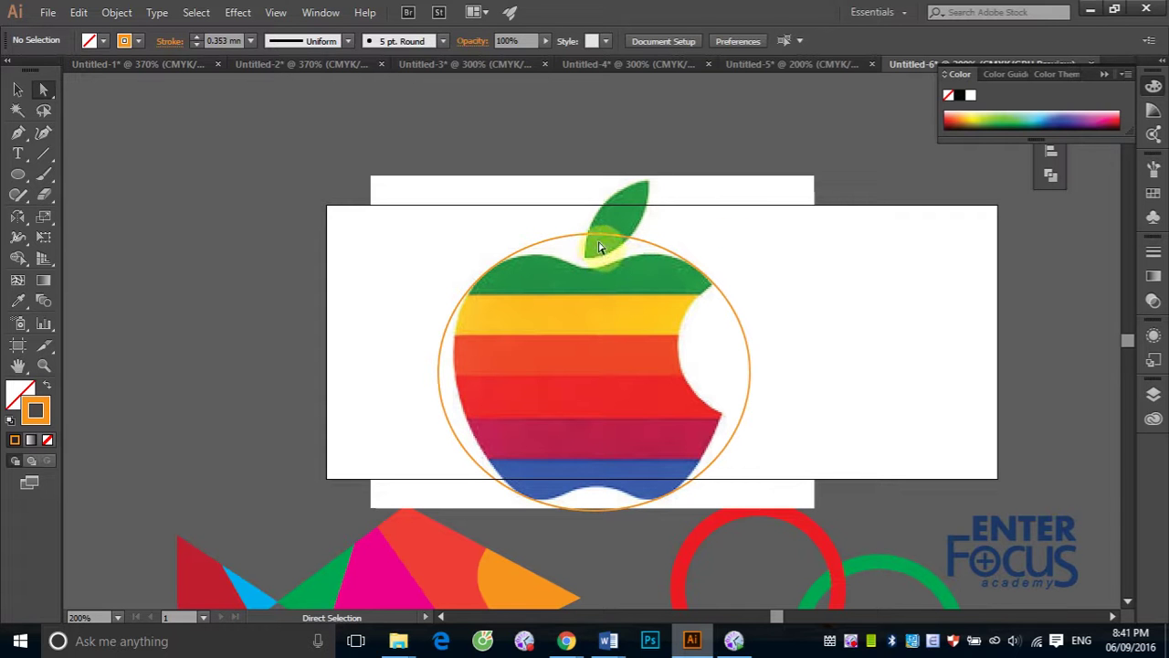
# Move the ellipse's left anchor onto the apple's left edge and reshape the curve above it
pyautogui.click(595, 241)
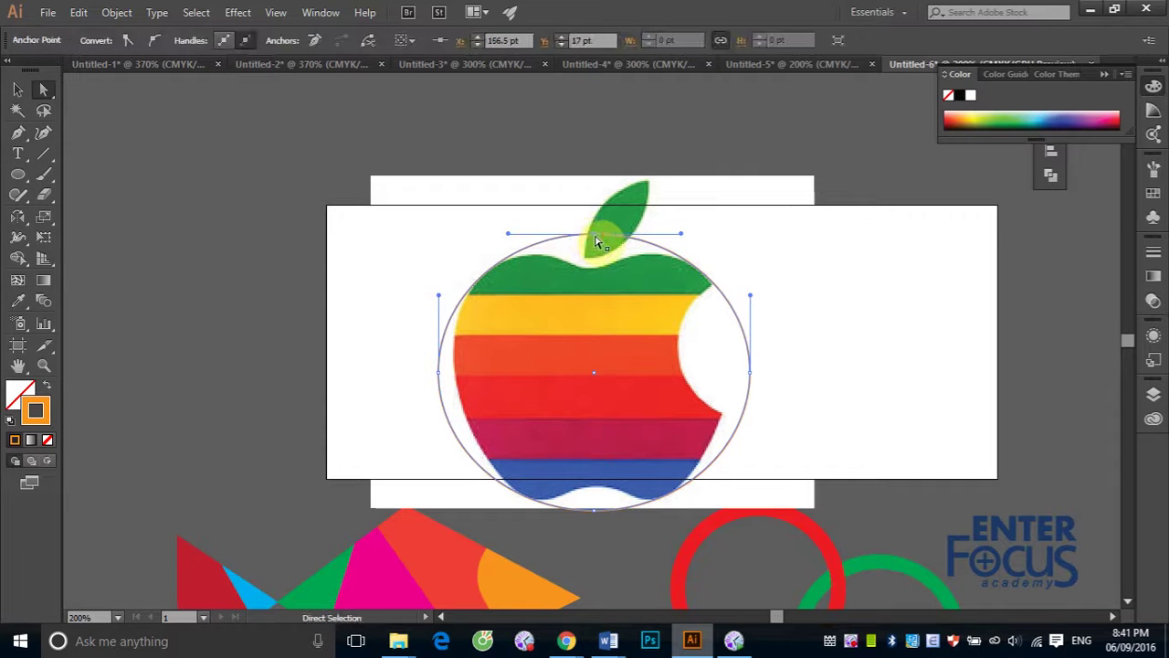
pyautogui.moveTo(594, 242); pyautogui.dragTo(592, 267)
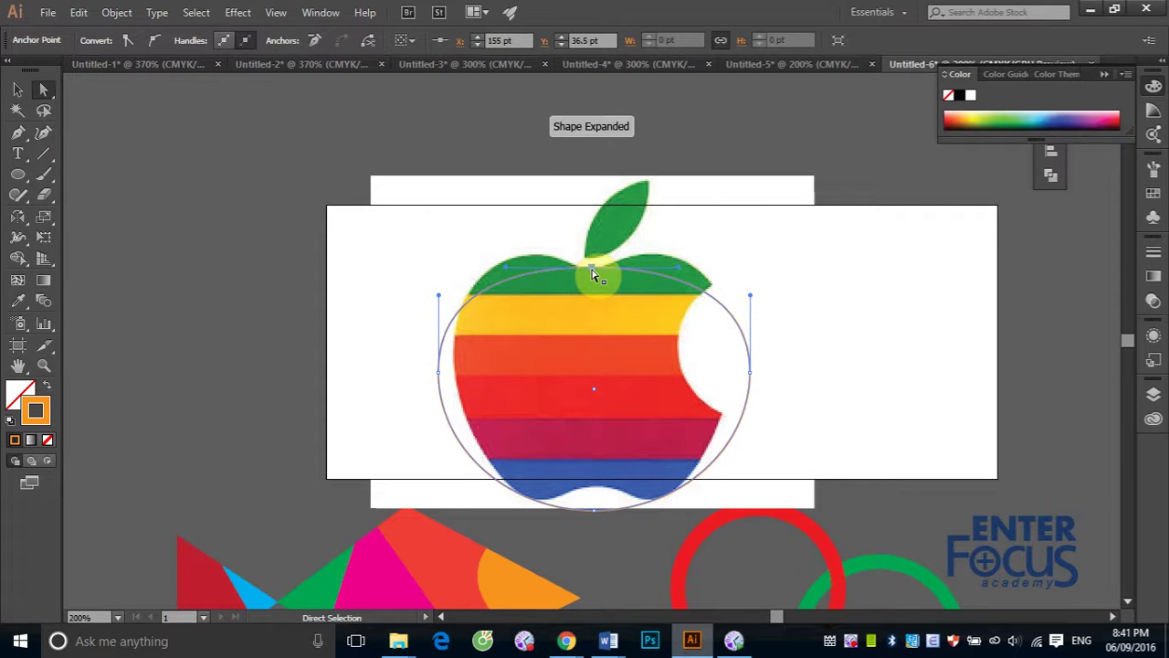
pyautogui.hotkey('ctrl', 'z')
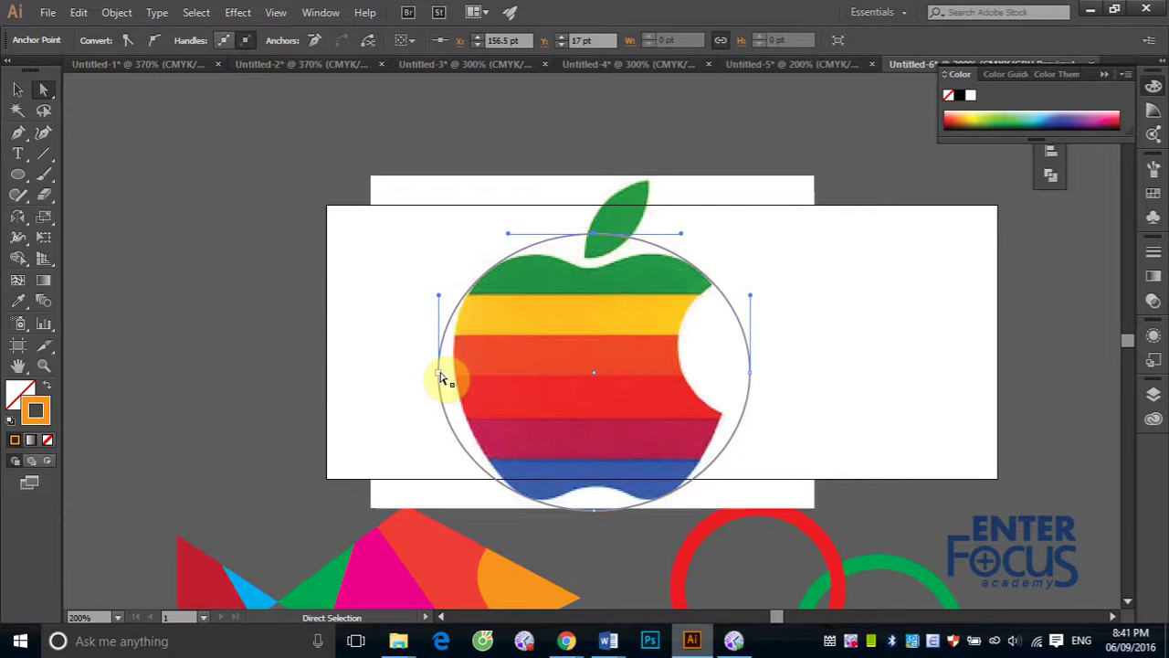
pyautogui.moveTo(441, 376); pyautogui.dragTo(455, 368)
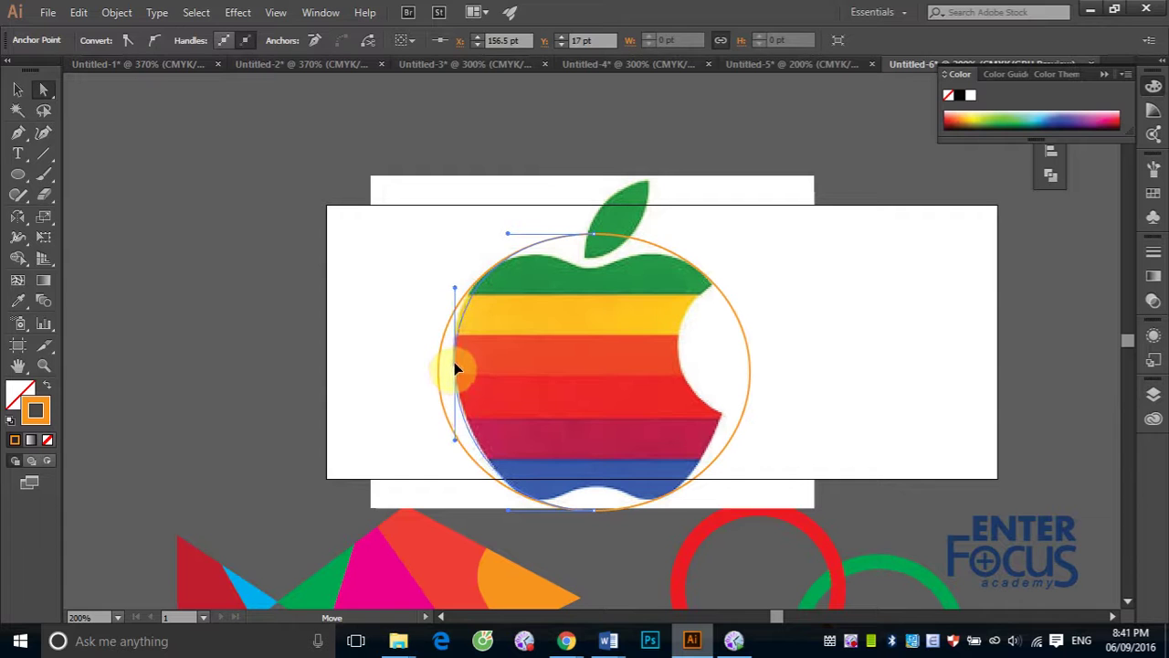
pyautogui.moveTo(455, 366); pyautogui.dragTo(457, 361)
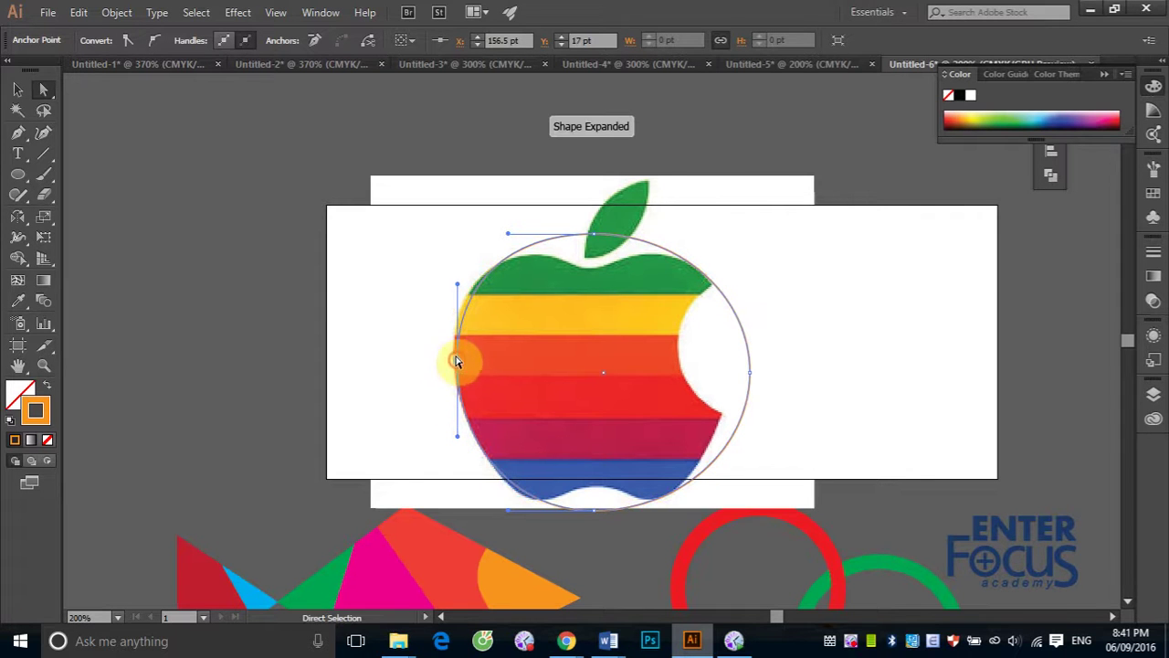
pyautogui.moveTo(456, 284); pyautogui.dragTo(443, 282)
pyautogui.moveTo(457, 359); pyautogui.dragTo(454, 363)
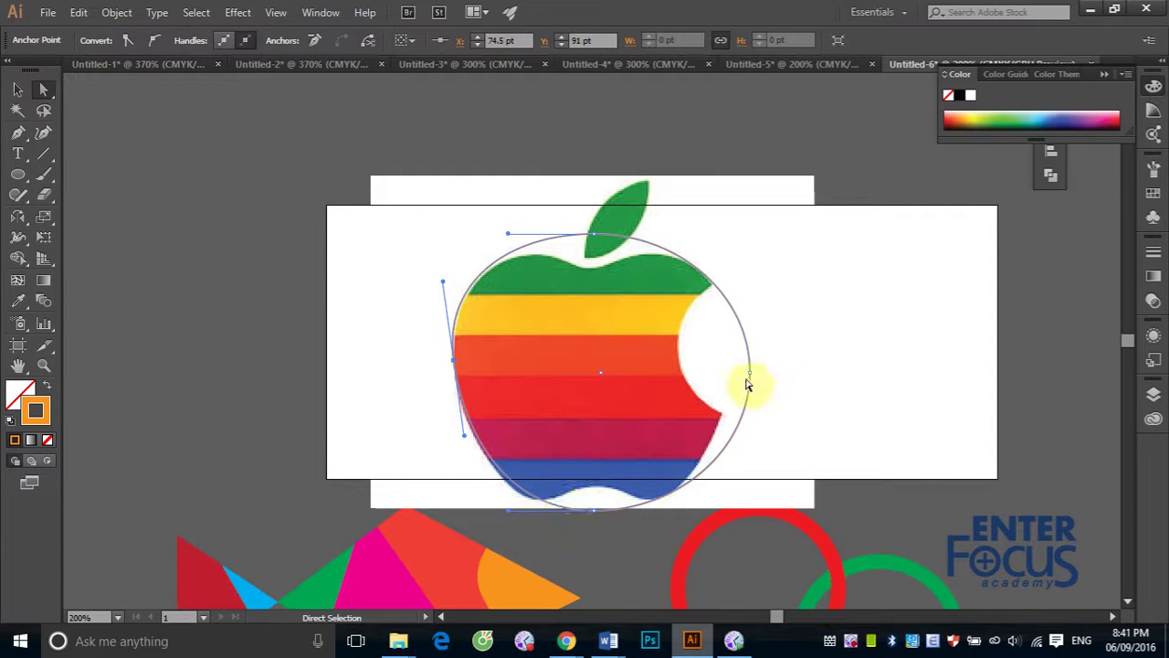
# Put the right anchor on the bite edge, the top anchor in the dip, and reshape the upper curves
pyautogui.moveTo(751, 376); pyautogui.dragTo(725, 374)
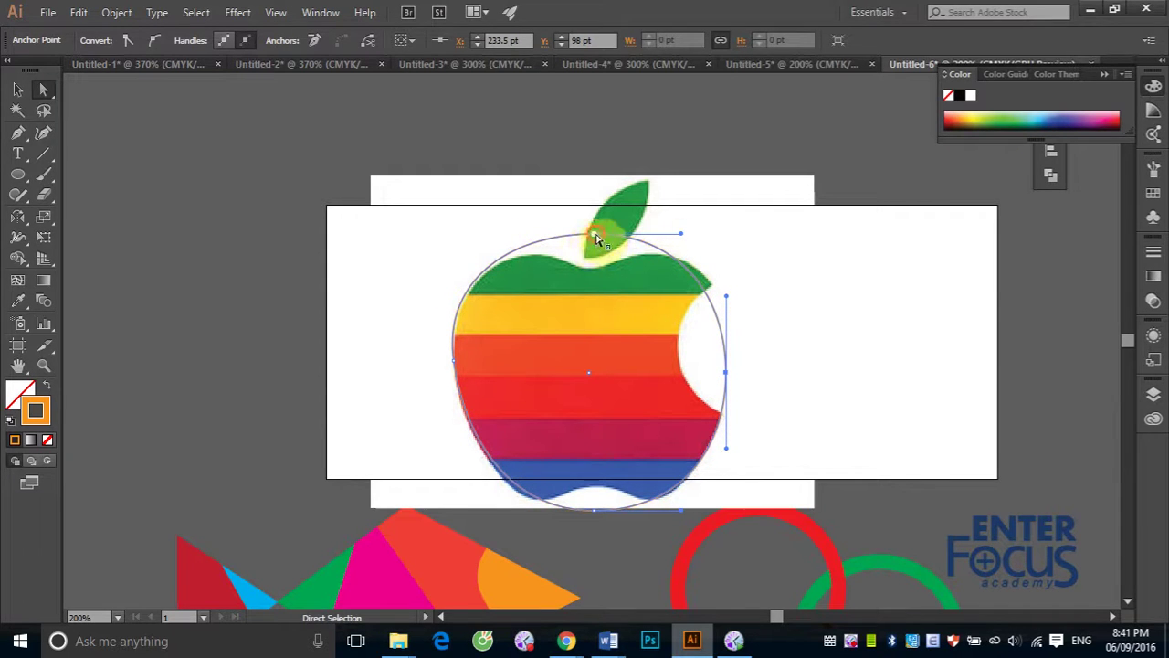
pyautogui.moveTo(594, 237); pyautogui.dragTo(589, 269)
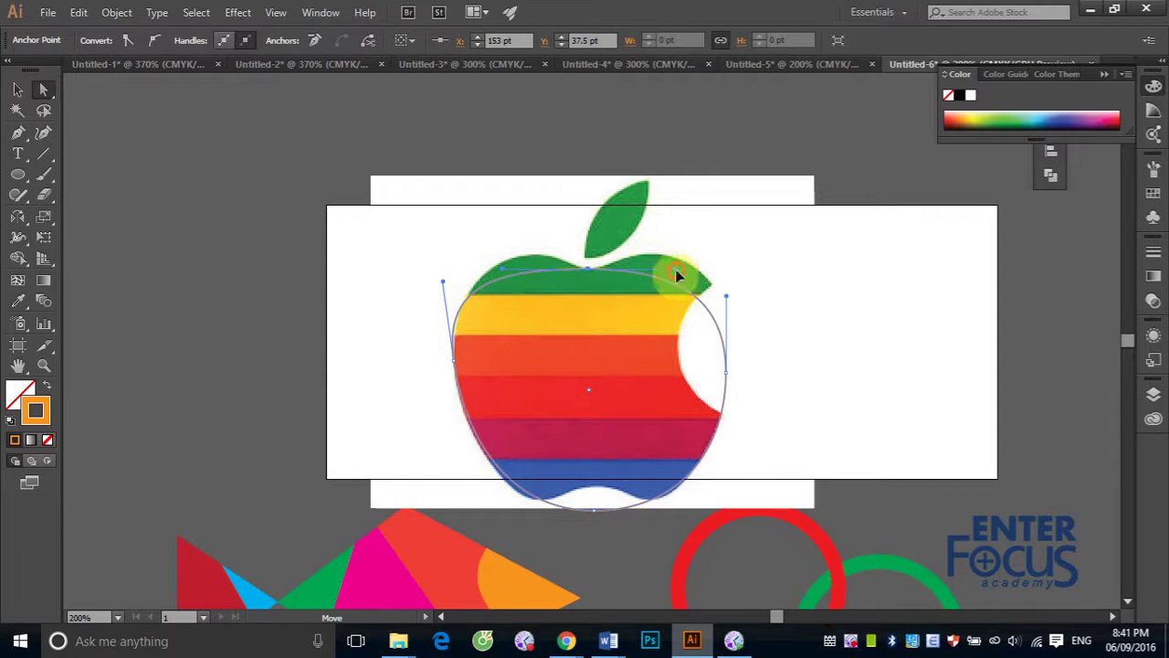
pyautogui.moveTo(677, 272); pyautogui.dragTo(713, 223)
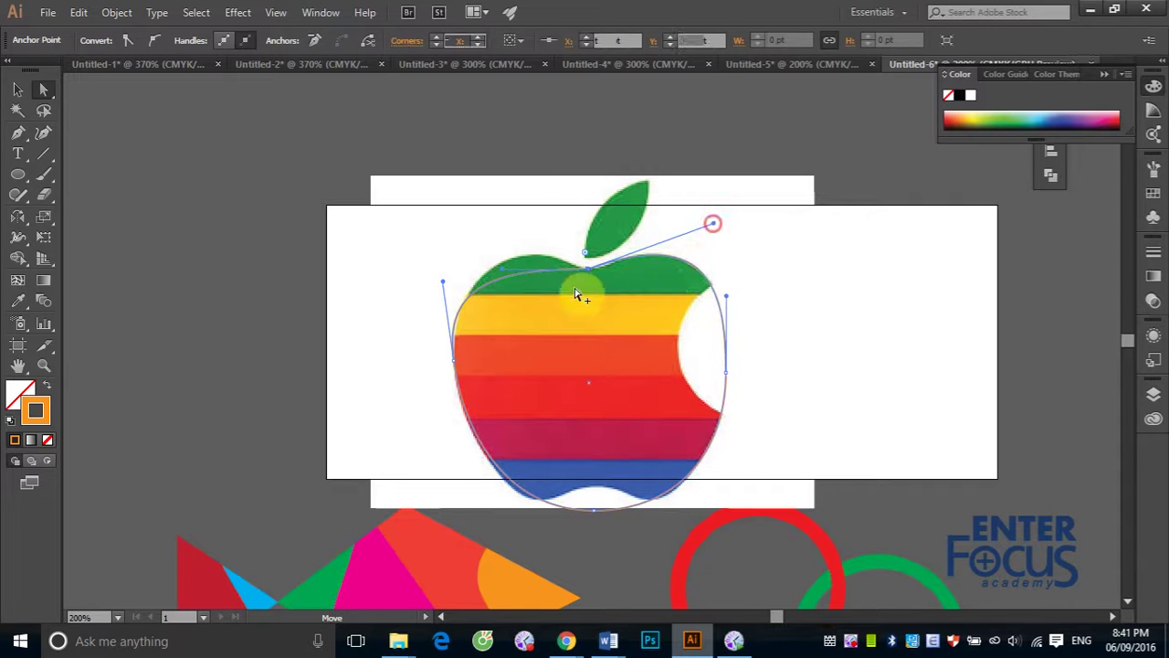
pyautogui.moveTo(505, 276); pyautogui.dragTo(513, 230)
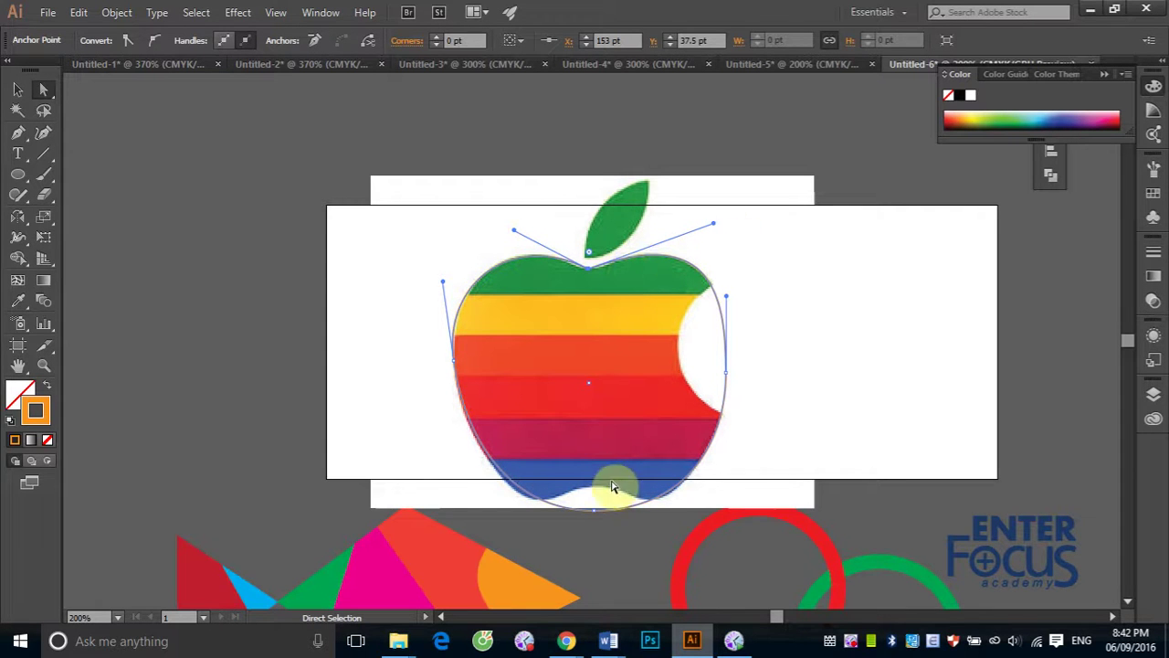
# Raise the bottom anchor to the apple's base and shape the bottom-right curve
pyautogui.moveTo(594, 511); pyautogui.dragTo(593, 485)
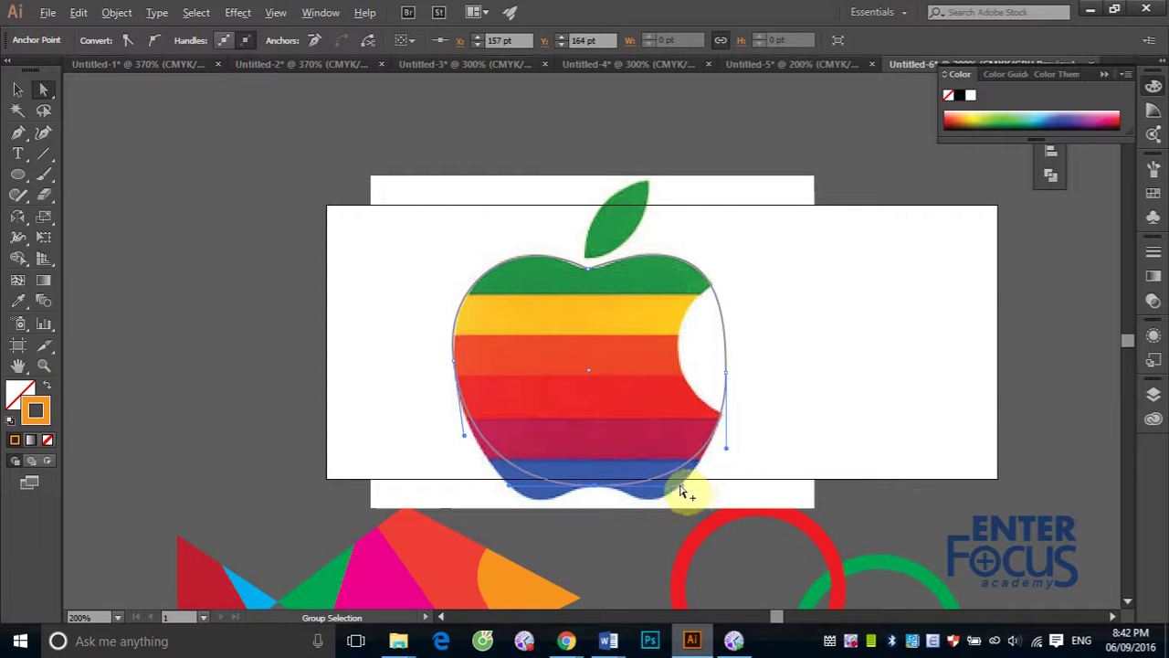
pyautogui.moveTo(687, 515); pyautogui.dragTo(674, 494)
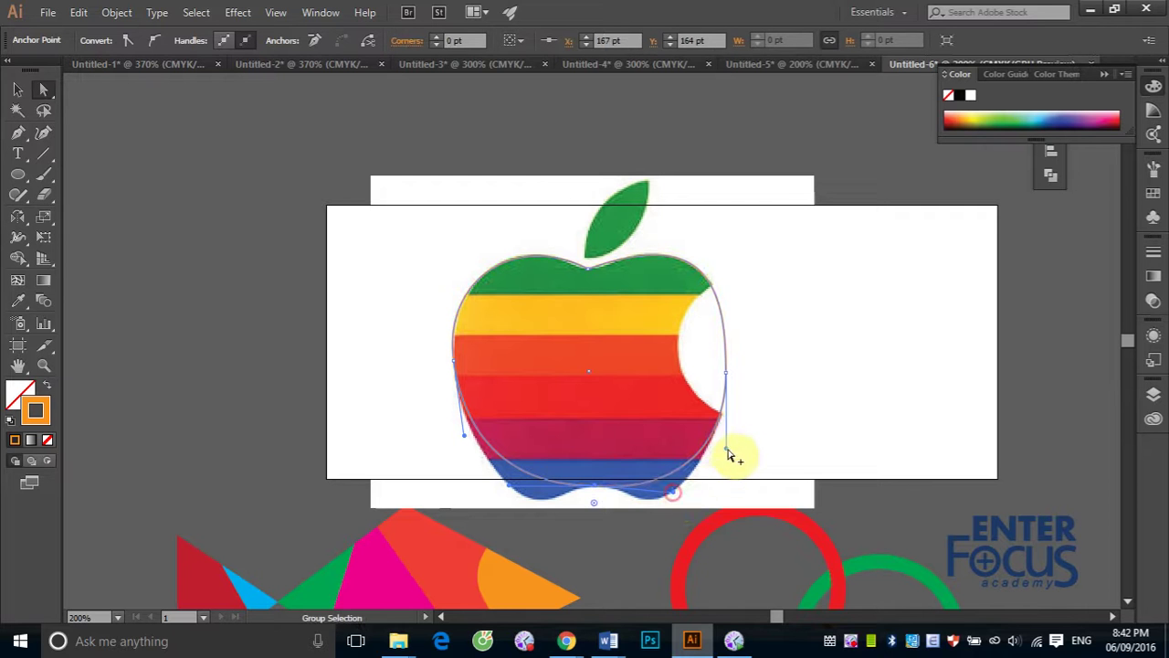
pyautogui.moveTo(728, 451)
pyautogui.mouseDown()
pyautogui.moveTo(684, 549)
pyautogui.moveTo(694, 529)
pyautogui.mouseUp()
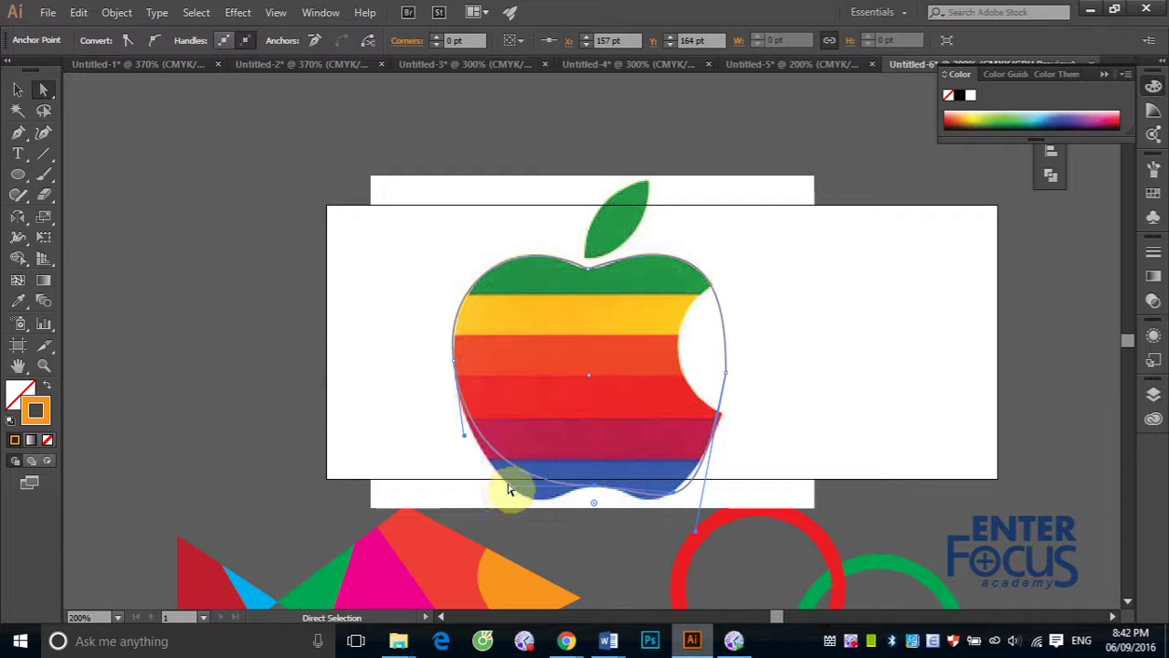
pyautogui.press('alt')
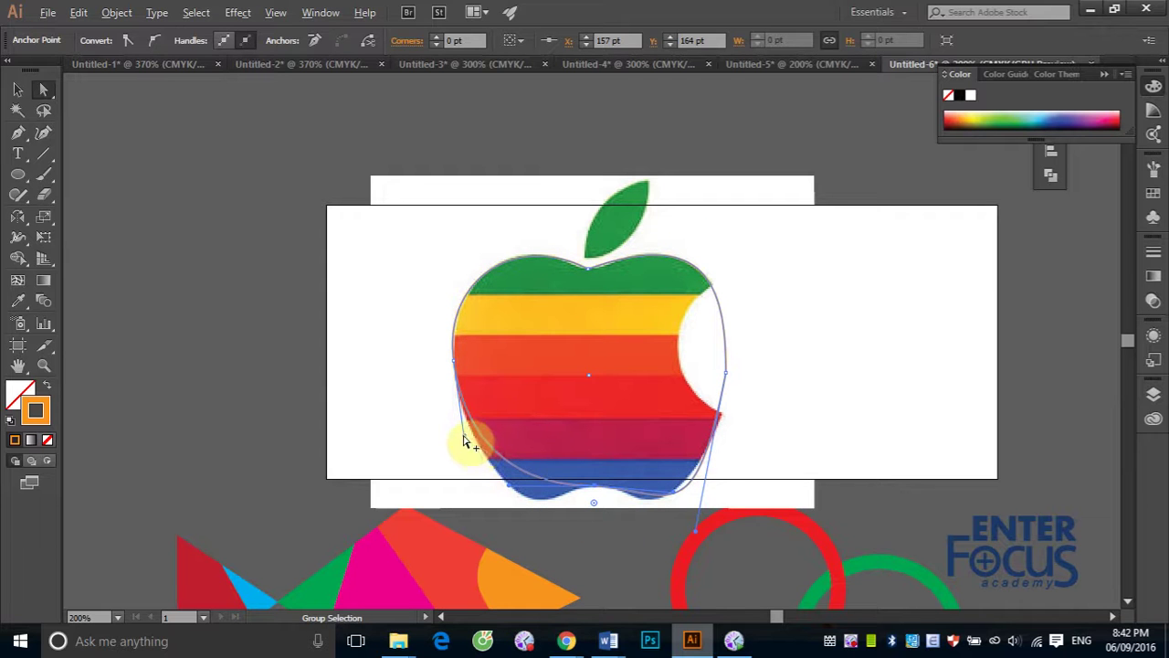
# Fit the outline's lower-left curve to the reference apple's edge
pyautogui.moveTo(463, 441); pyautogui.dragTo(522, 548)
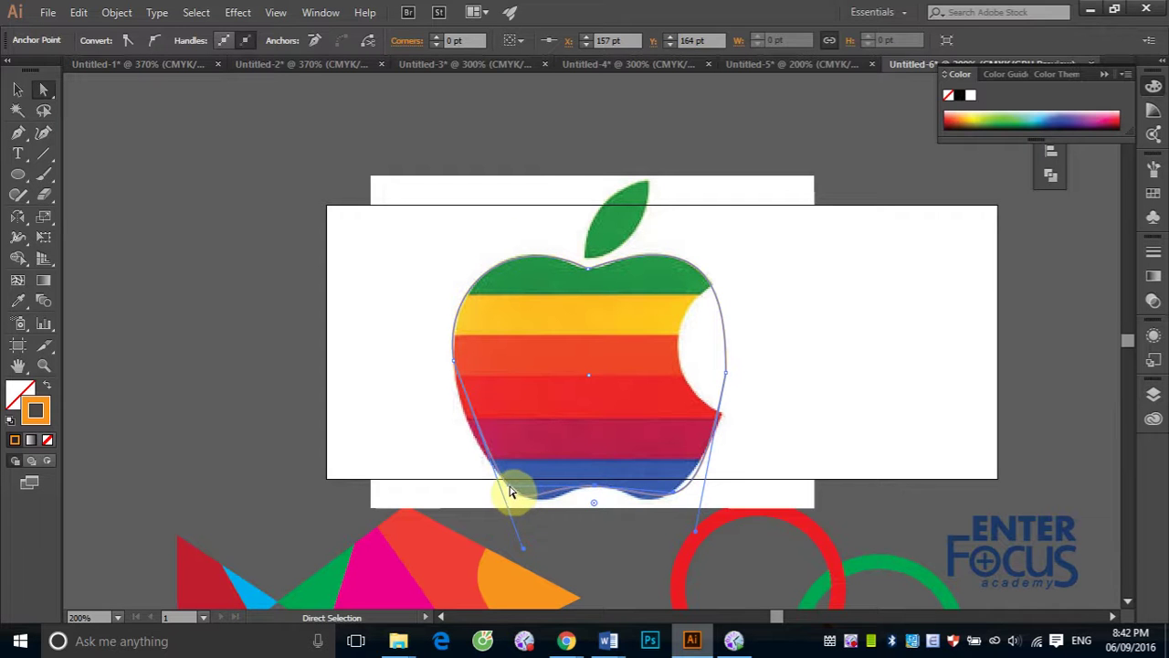
pyautogui.moveTo(511, 491); pyautogui.dragTo(542, 494)
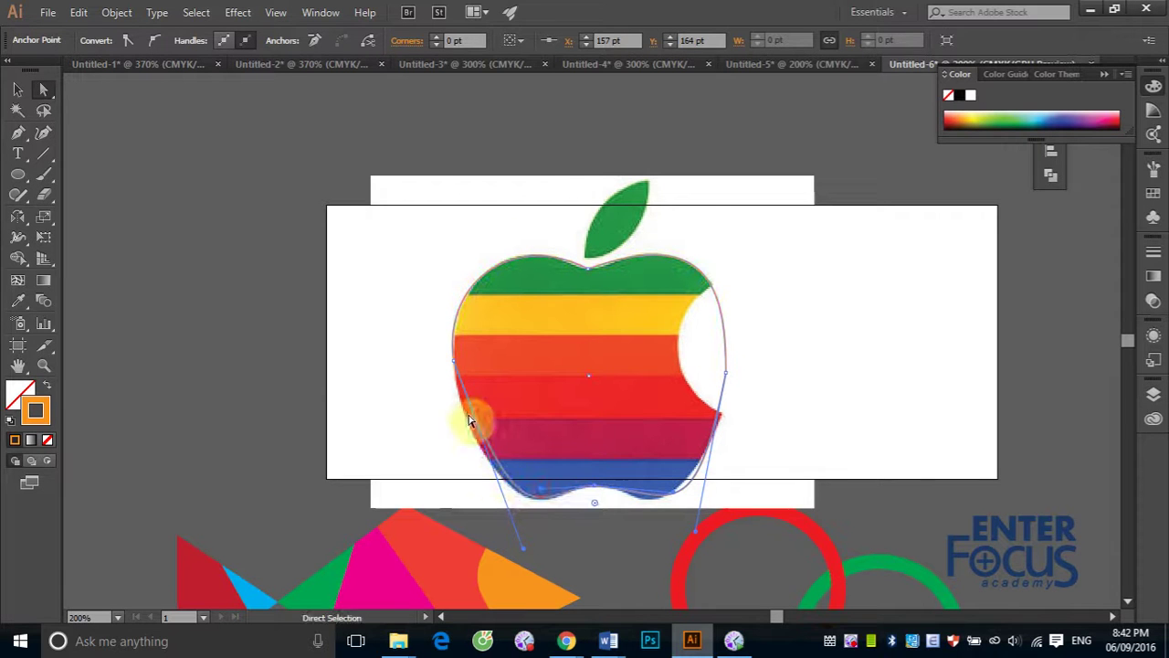
pyautogui.click(456, 368)
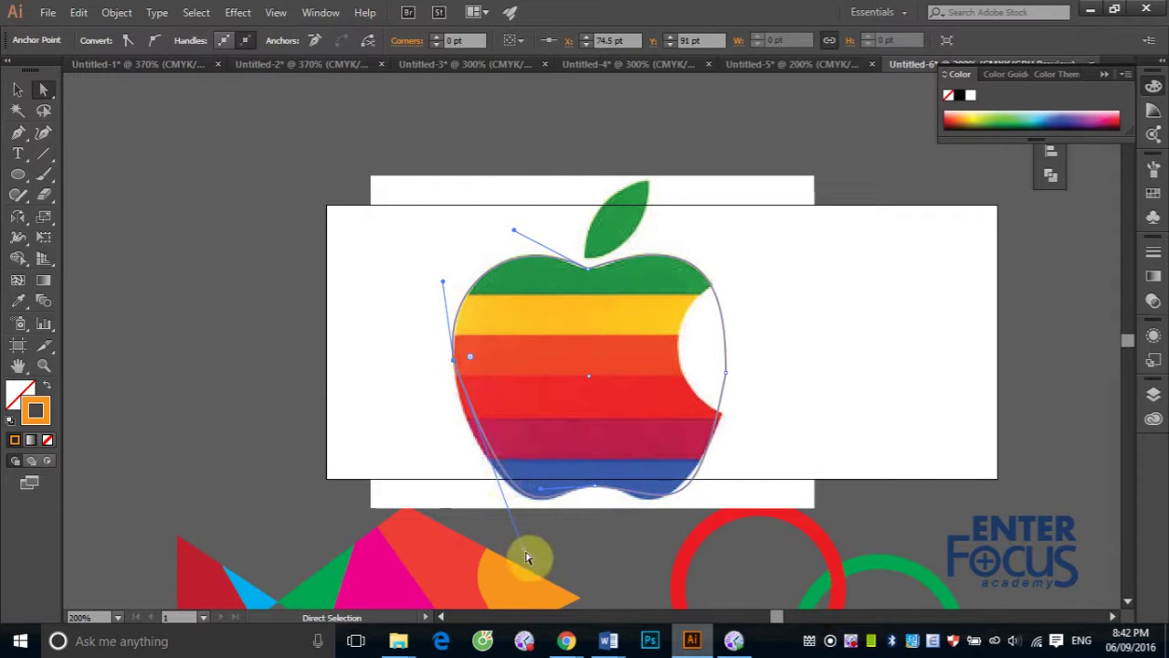
pyautogui.moveTo(526, 554); pyautogui.dragTo(485, 531)
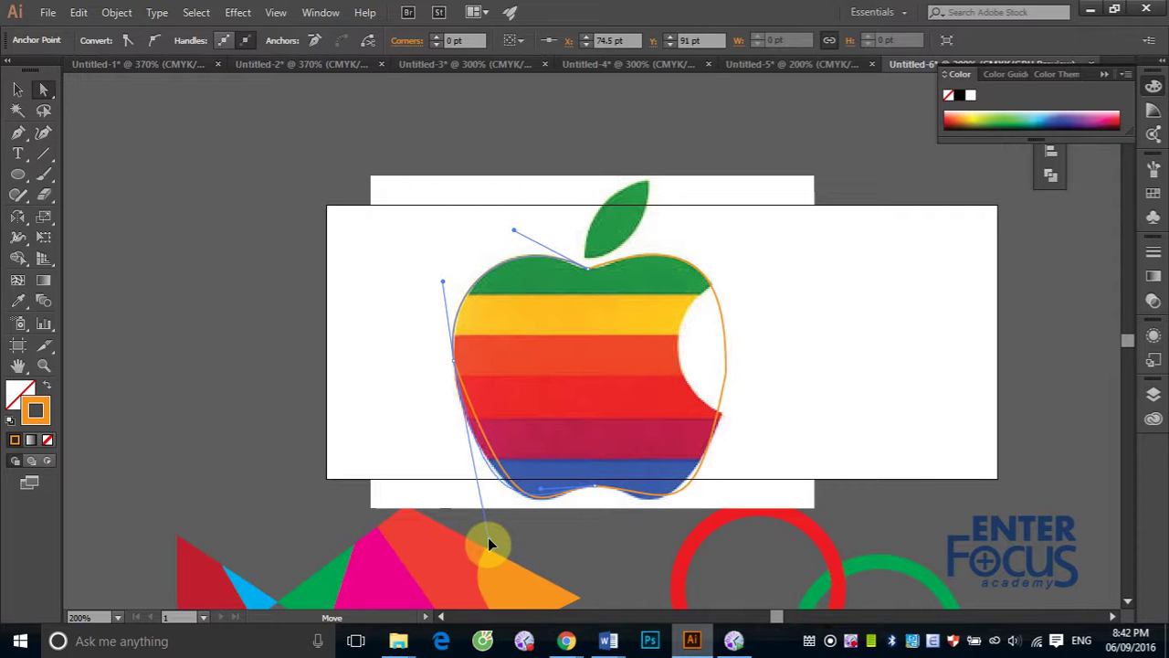
pyautogui.moveTo(485, 531); pyautogui.dragTo(489, 538)
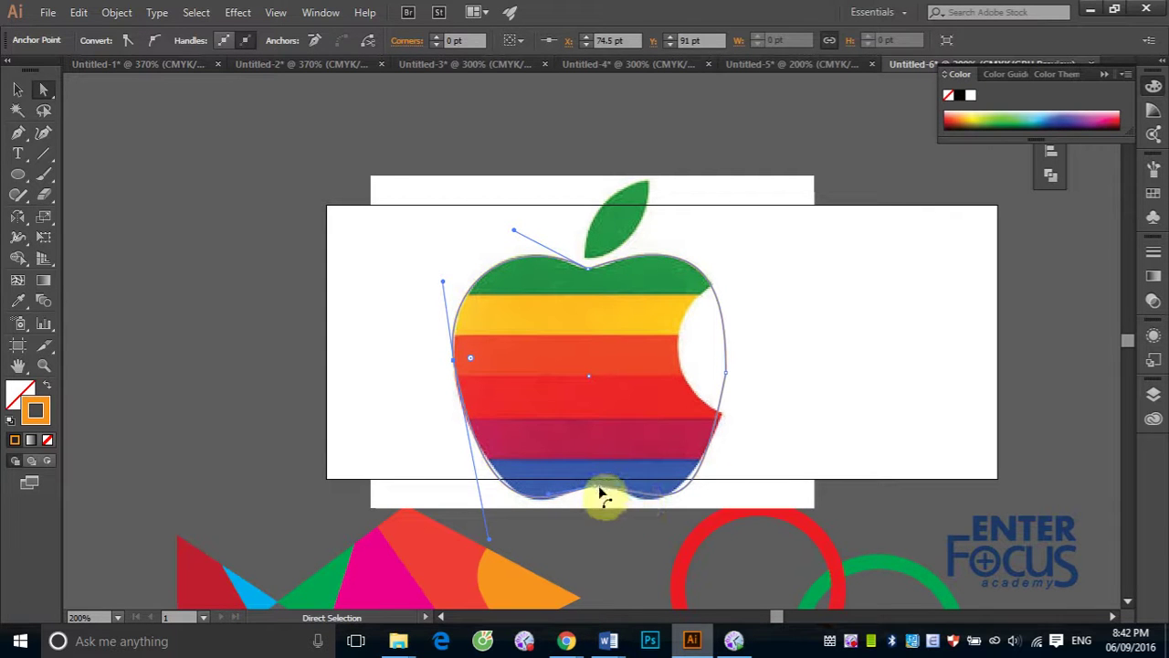
# Bend the lower-right edge beside the bite to match the reference and fine-tune the bottom curve
pyautogui.moveTo(597, 493); pyautogui.dragTo(681, 501)
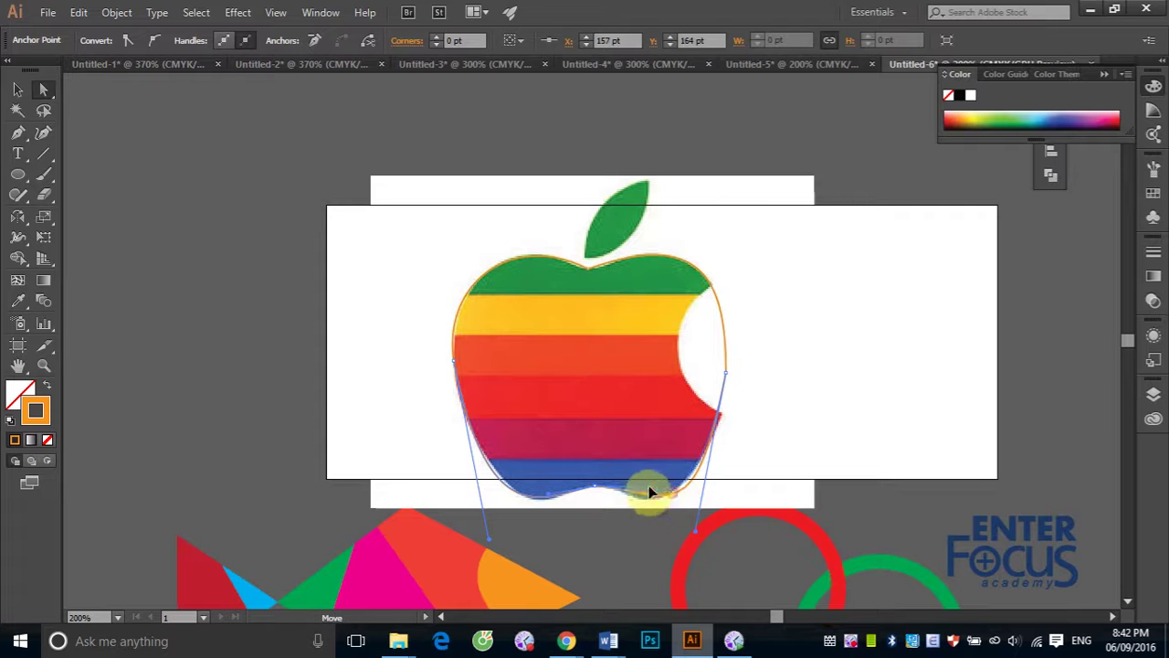
pyautogui.moveTo(647, 485); pyautogui.dragTo(685, 550)
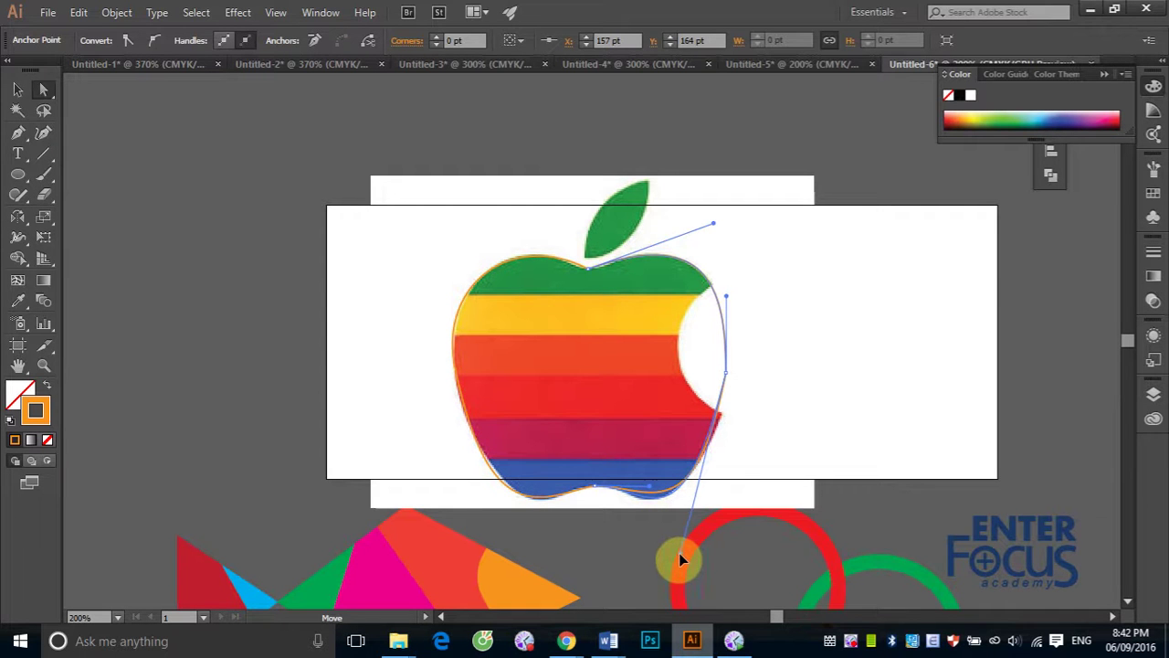
pyautogui.click(726, 372)
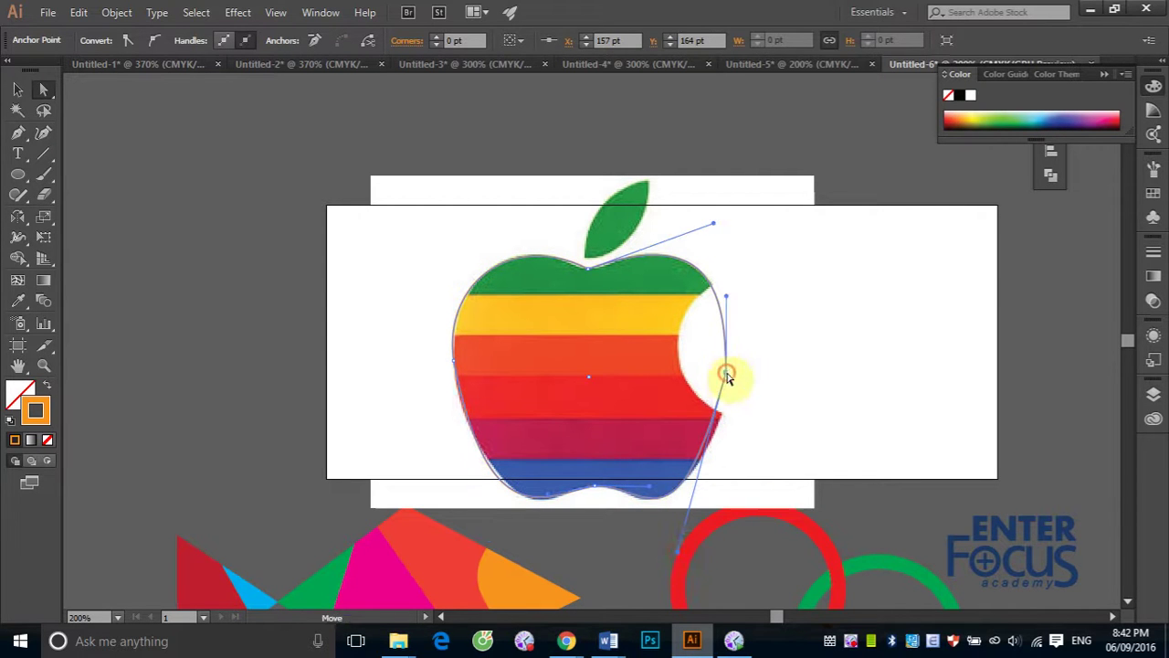
pyautogui.click(683, 544)
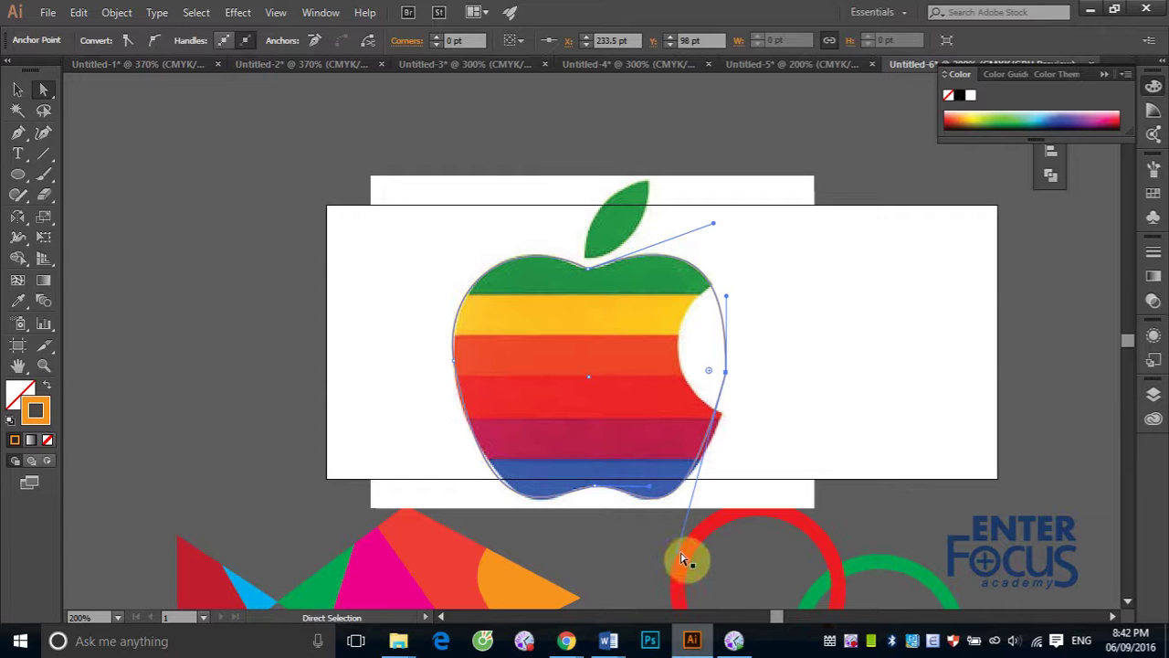
pyautogui.moveTo(679, 557)
pyautogui.mouseDown()
pyautogui.moveTo(693, 564)
pyautogui.moveTo(708, 526)
pyautogui.mouseUp()
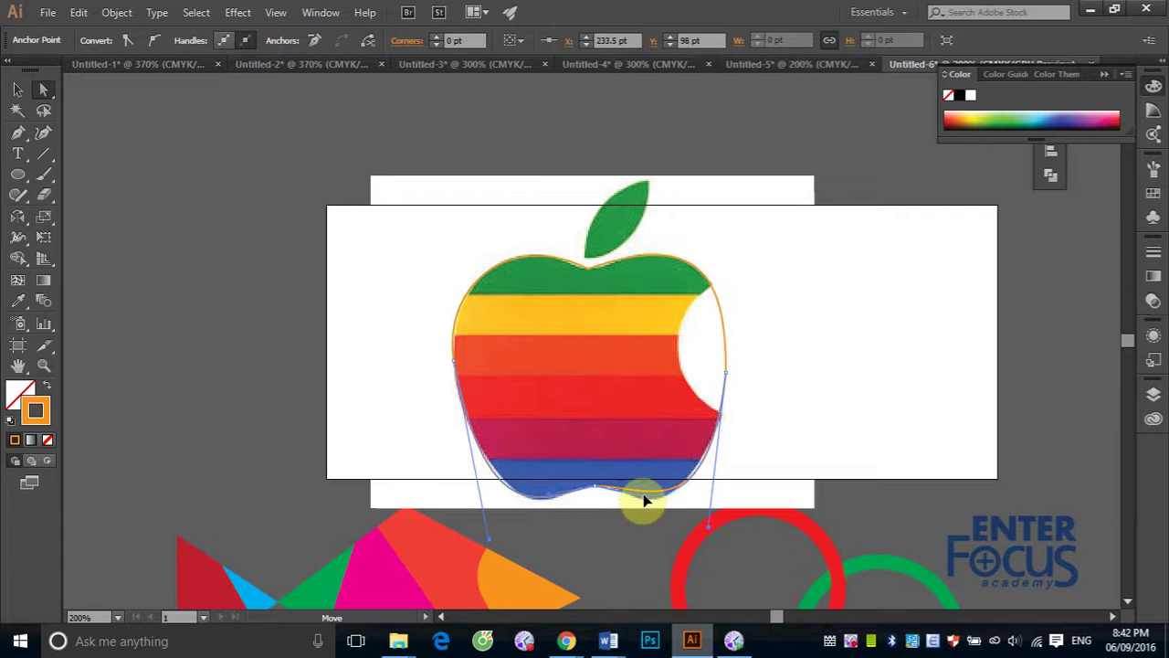
pyautogui.moveTo(648, 491); pyautogui.dragTo(645, 496)
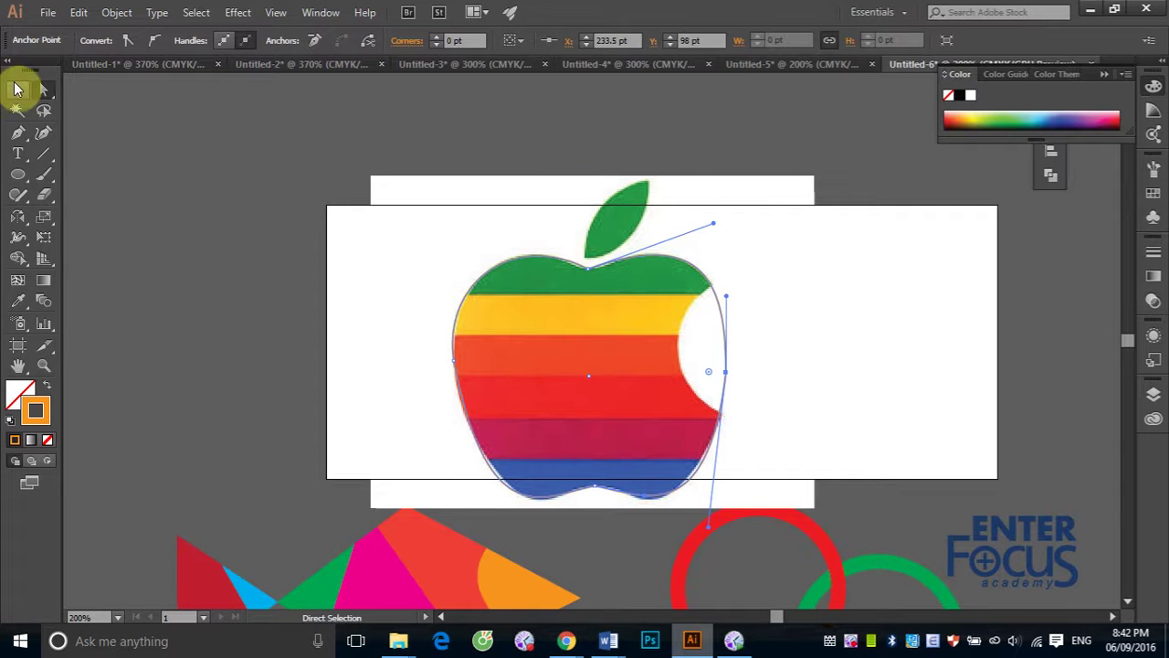
# Subtract an oval over the apple's right side using Pathfinder Minus Front to form the bite
pyautogui.click(18, 89)
pyautogui.click(18, 175)
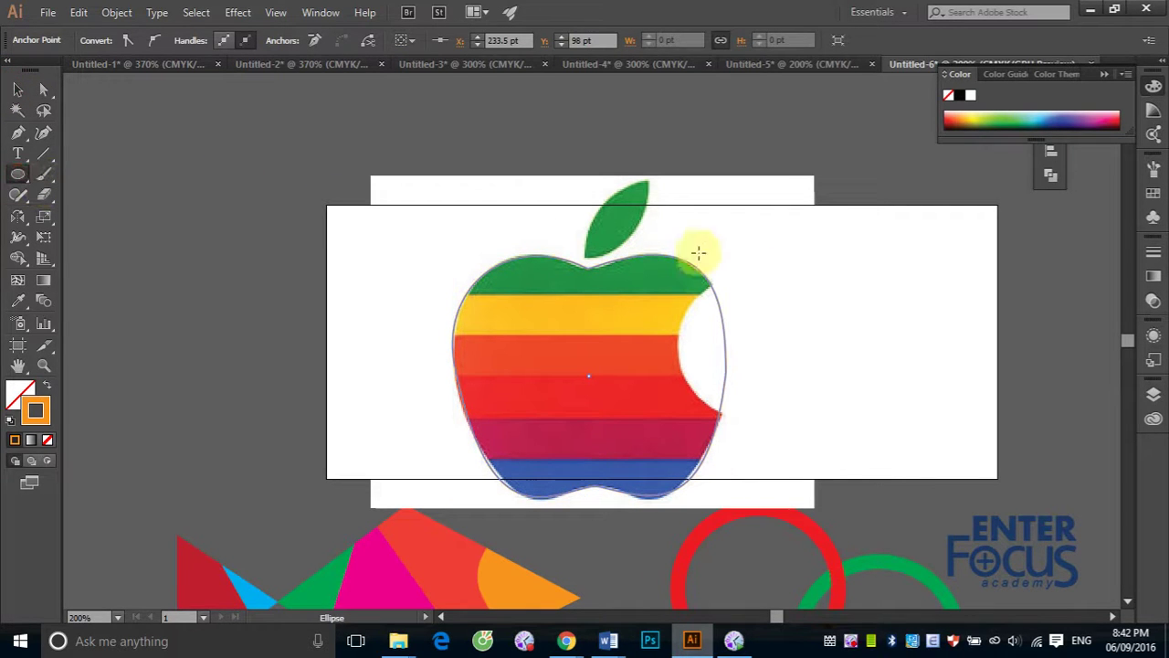
pyautogui.moveTo(698, 252)
pyautogui.mouseDown()
pyautogui.moveTo(815, 407)
pyautogui.moveTo(799, 418)
pyautogui.mouseUp()
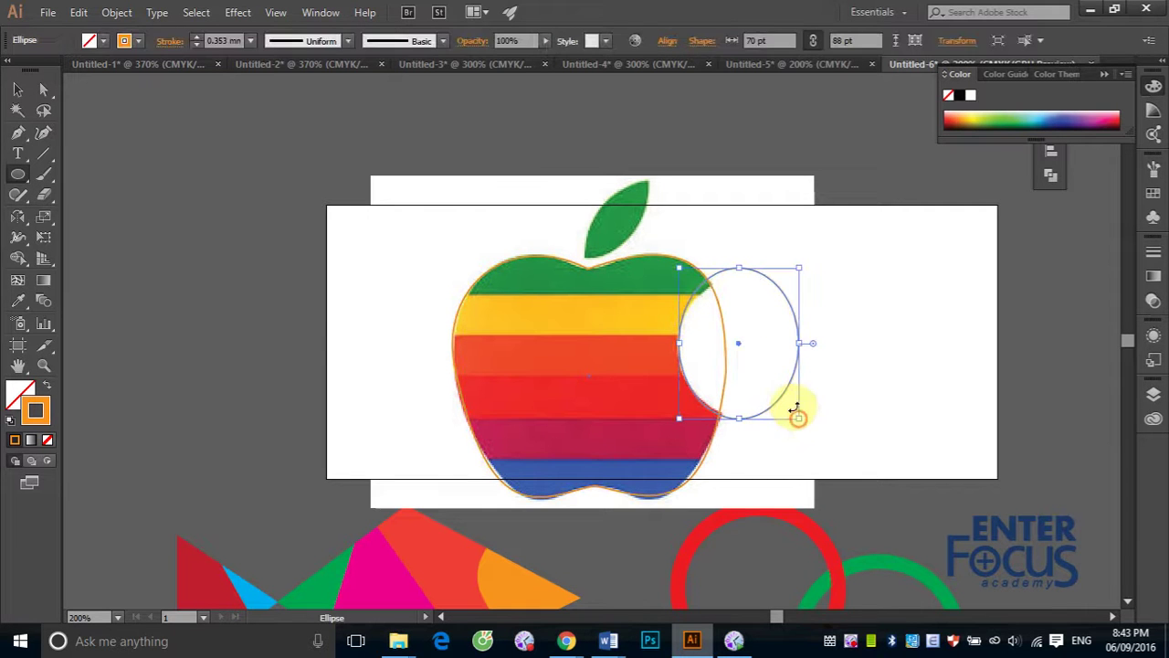
pyautogui.click(18, 88)
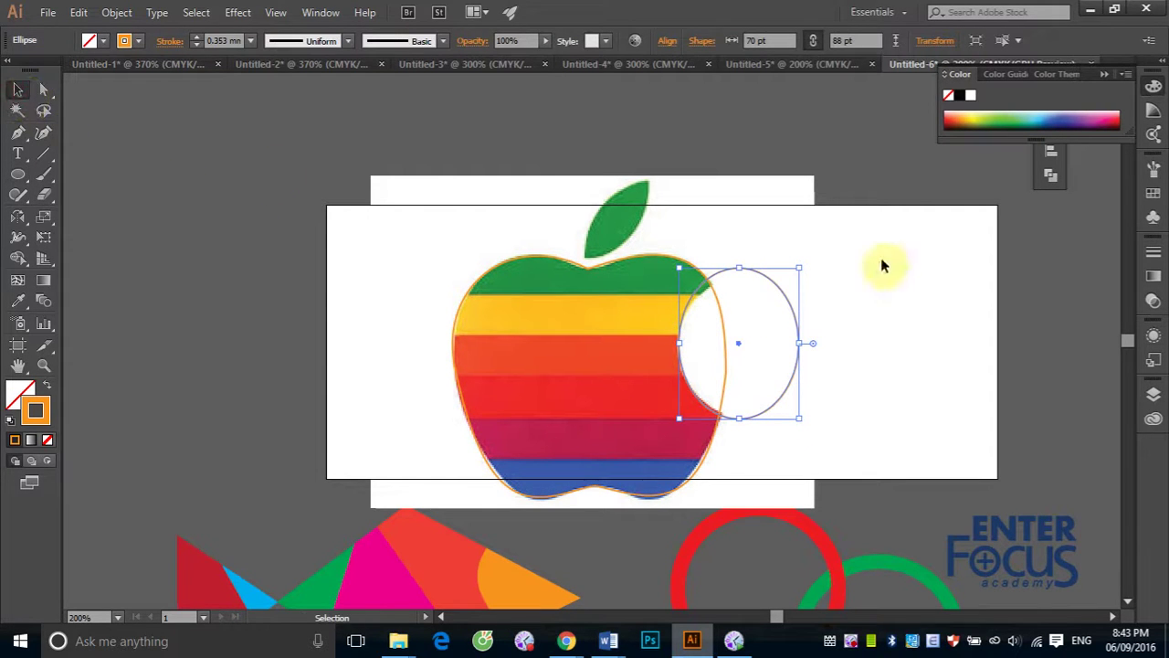
pyautogui.keyDown('shift'); pyautogui.click(655, 262); pyautogui.keyUp('shift')
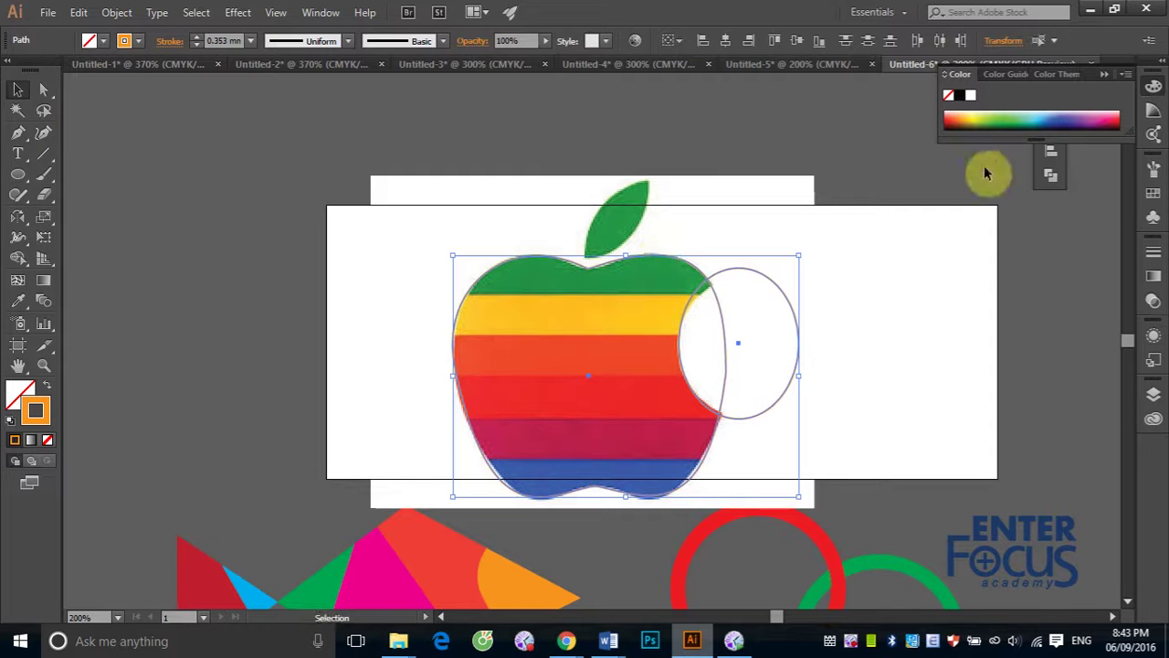
pyautogui.click(1050, 174)
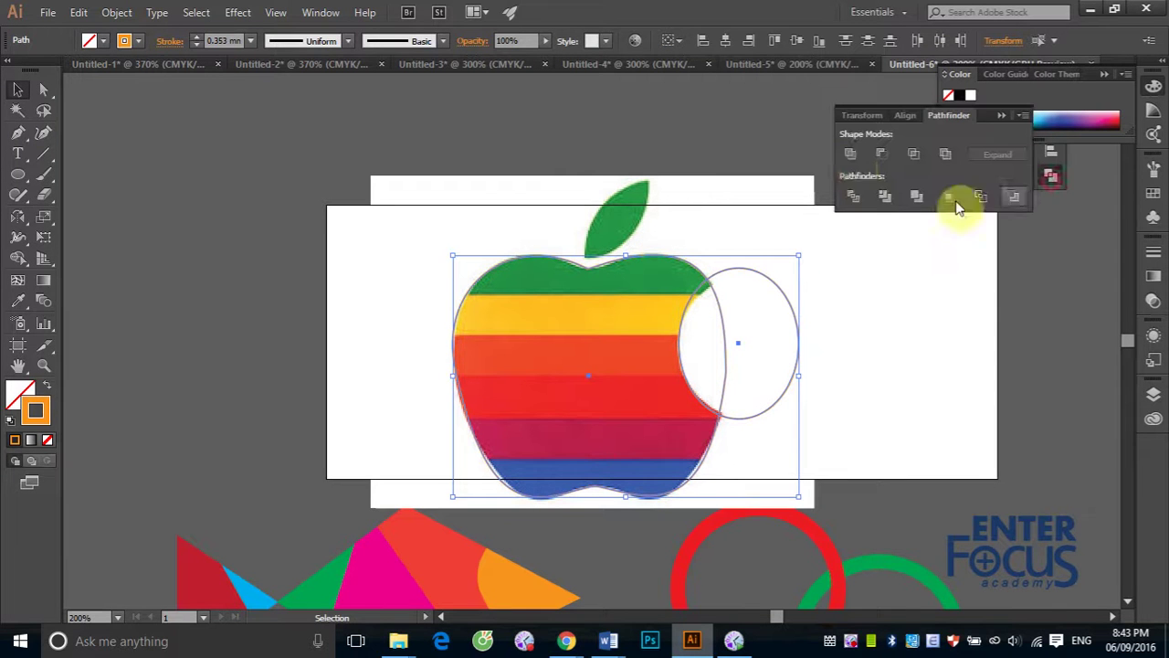
pyautogui.click(879, 155)
pyautogui.click(844, 350)
pyautogui.click(18, 174)
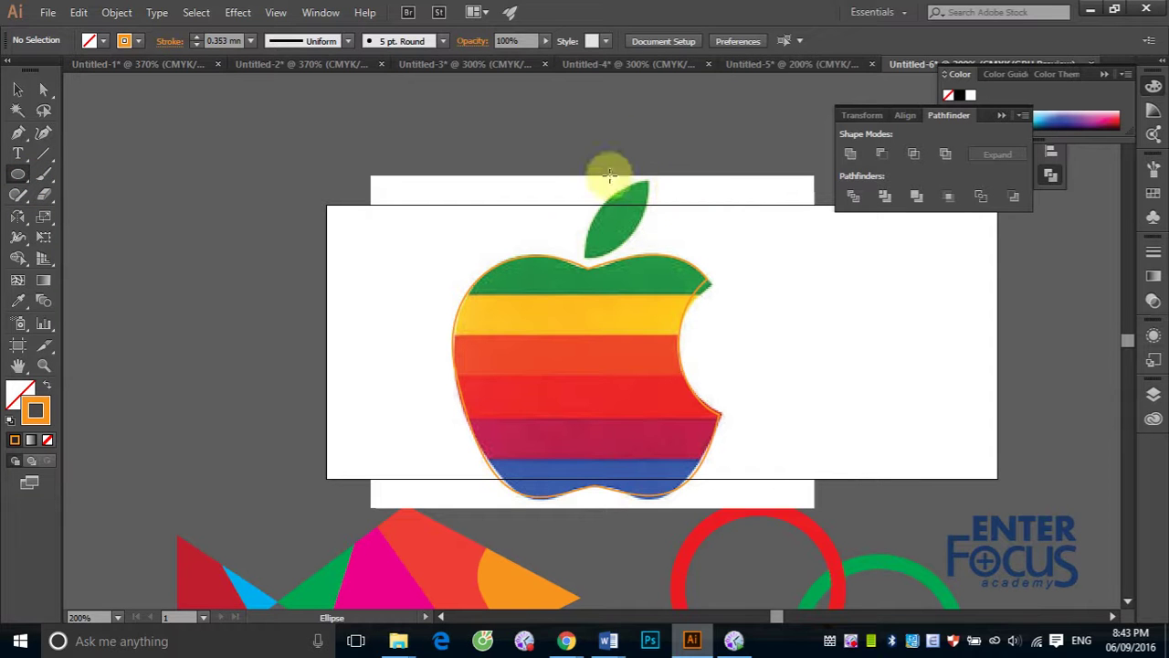
# Draw a circle at the apple's top right and place an overlapping copy up-left to outline the leaf
pyautogui.moveTo(594, 173)
pyautogui.mouseDown()
pyautogui.moveTo(775, 358)
pyautogui.moveTo(728, 325)
pyautogui.moveTo(735, 333)
pyautogui.mouseUp()
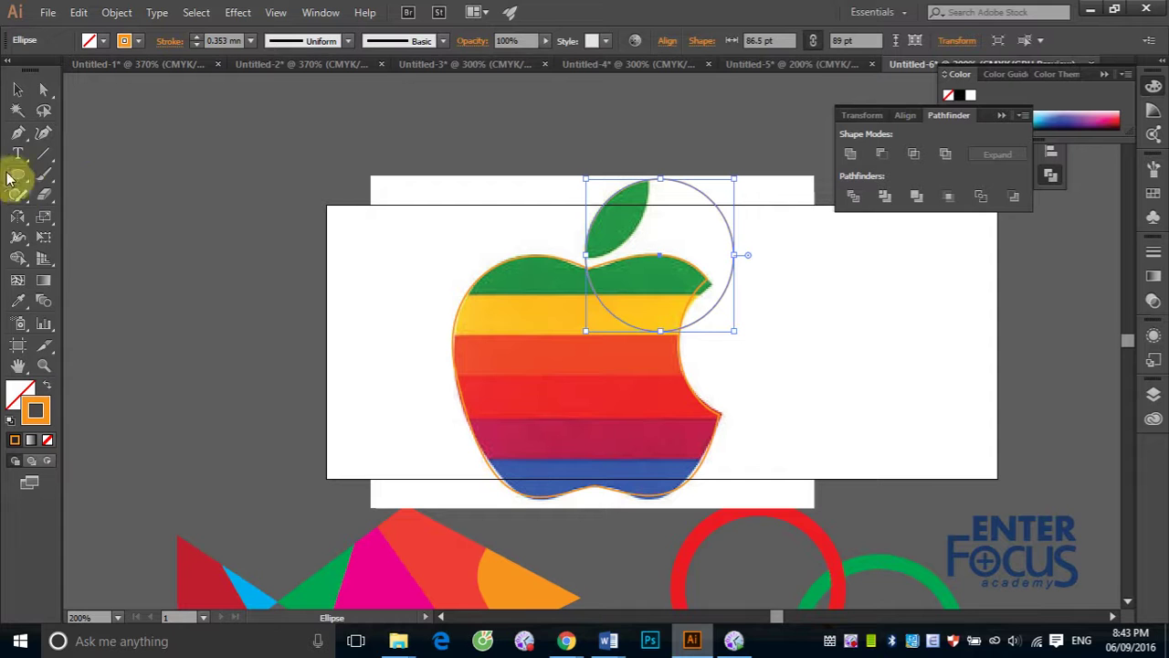
pyautogui.click(17, 89)
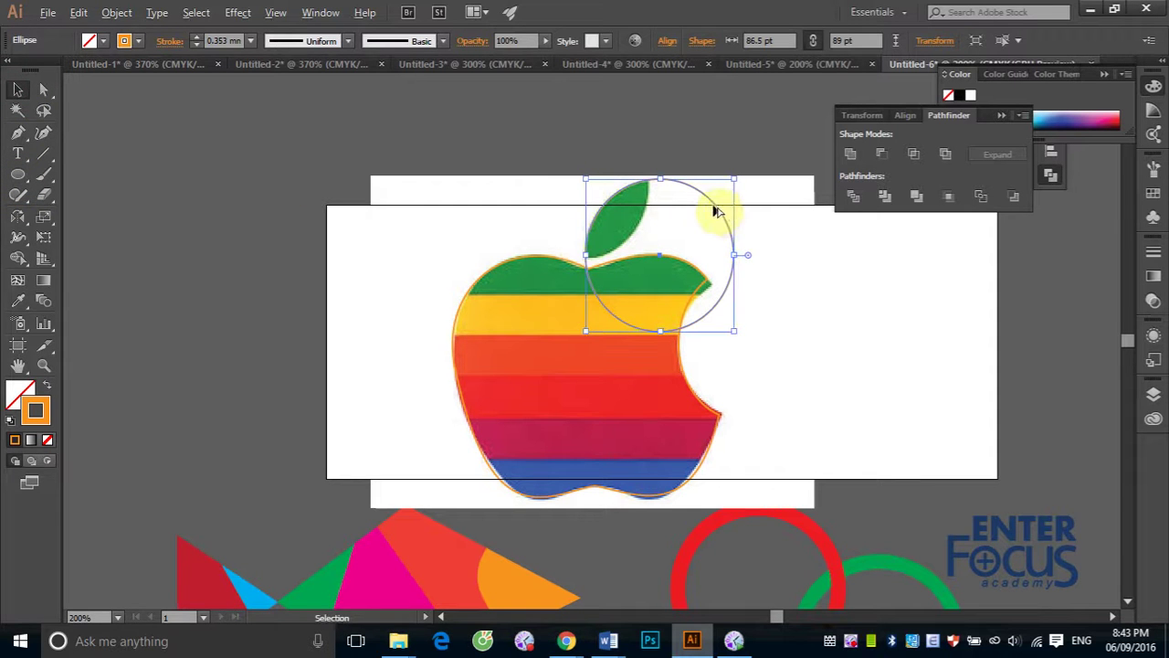
pyautogui.moveTo(715, 206); pyautogui.dragTo(628, 128)
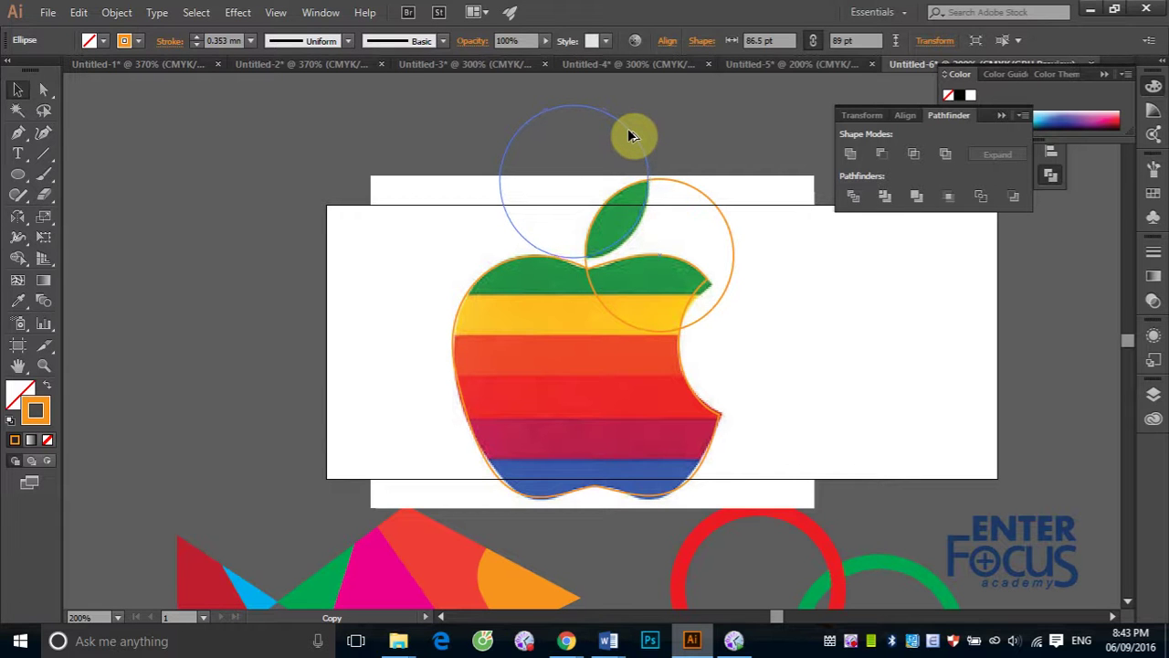
pyautogui.moveTo(628, 127); pyautogui.dragTo(628, 126)
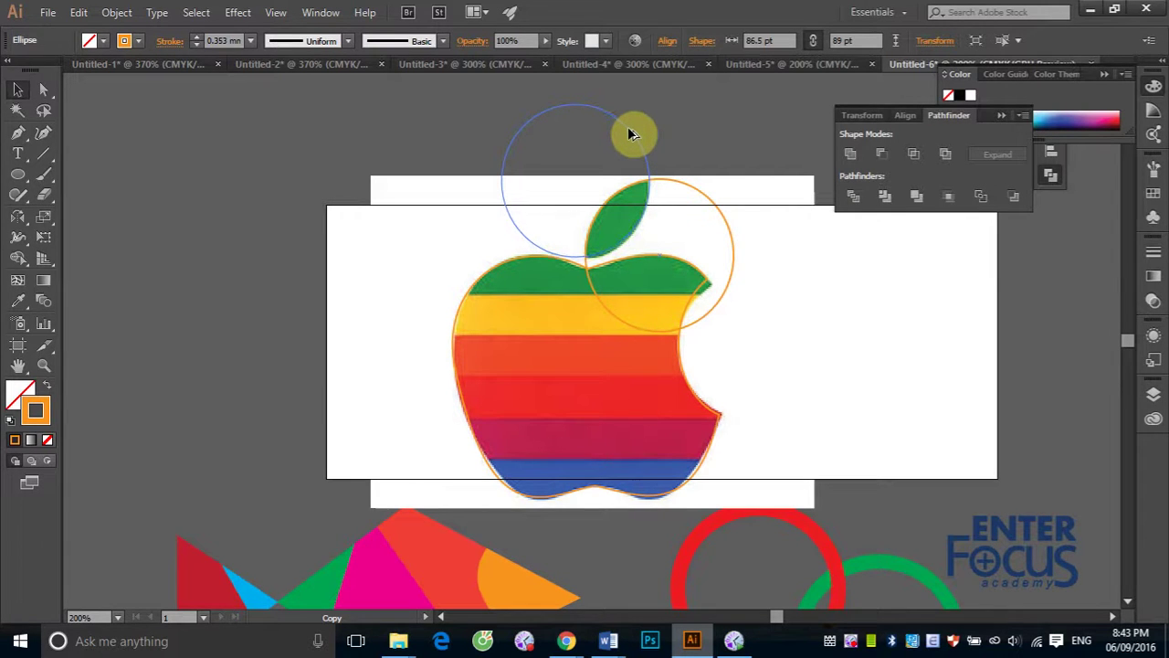
pyautogui.moveTo(628, 126); pyautogui.dragTo(627, 126)
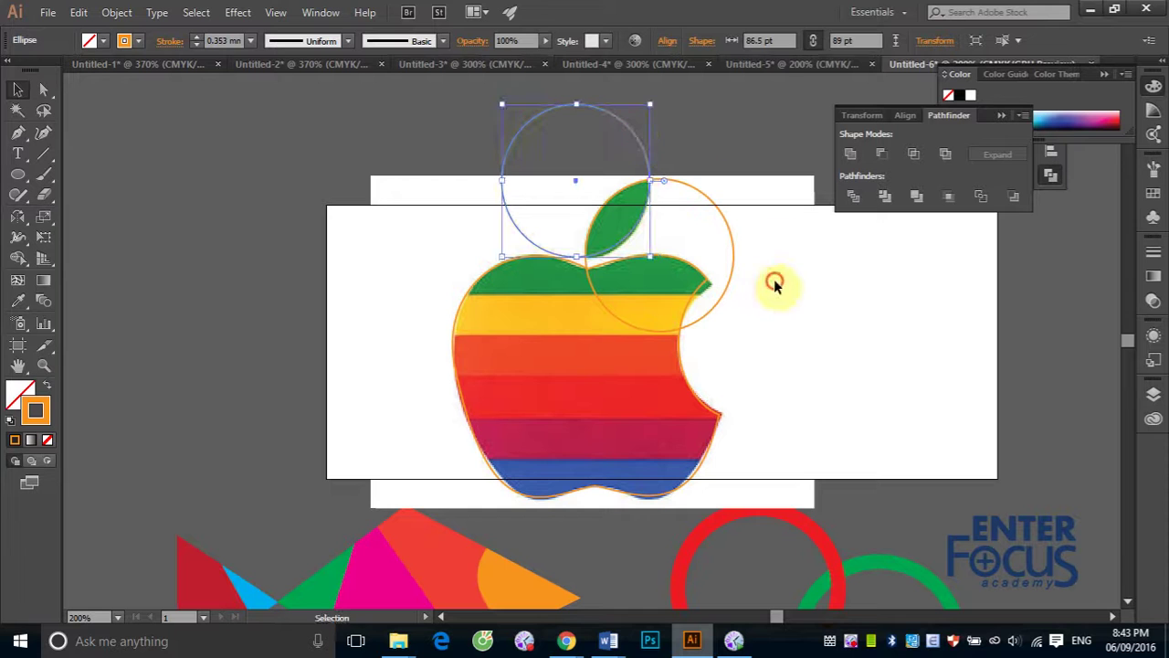
pyautogui.click(773, 283)
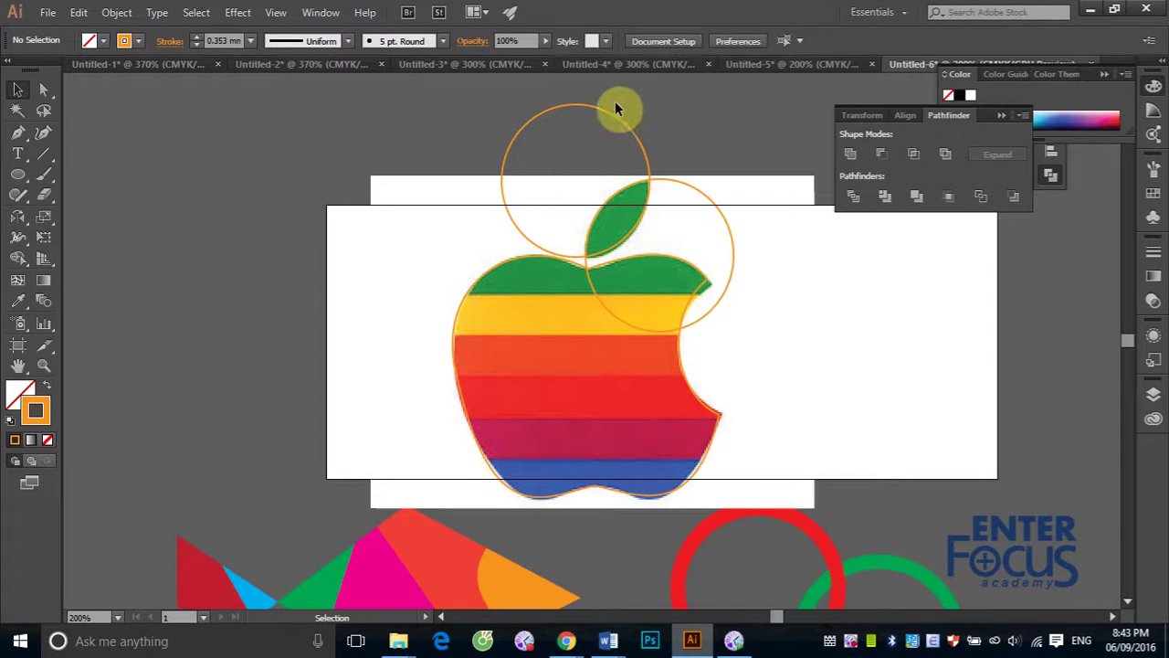
pyautogui.click(665, 202)
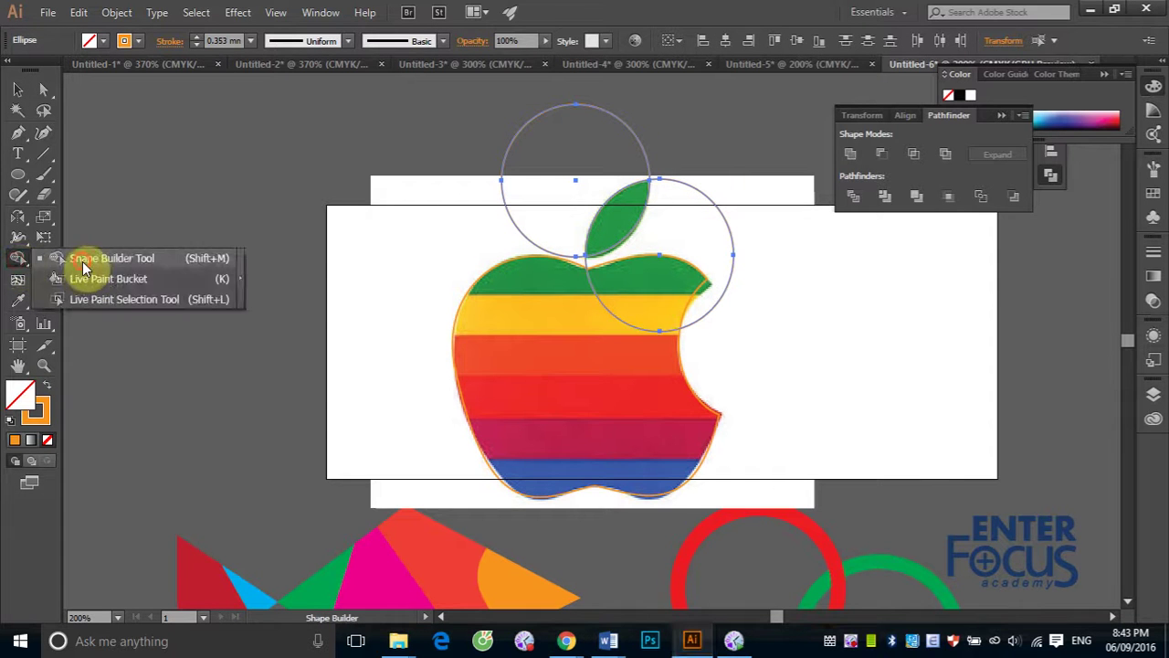
# Fill the overlapping leaf region with the green swatch using Shape Builder
pyautogui.moveTo(18, 259); pyautogui.dragTo(83, 262)
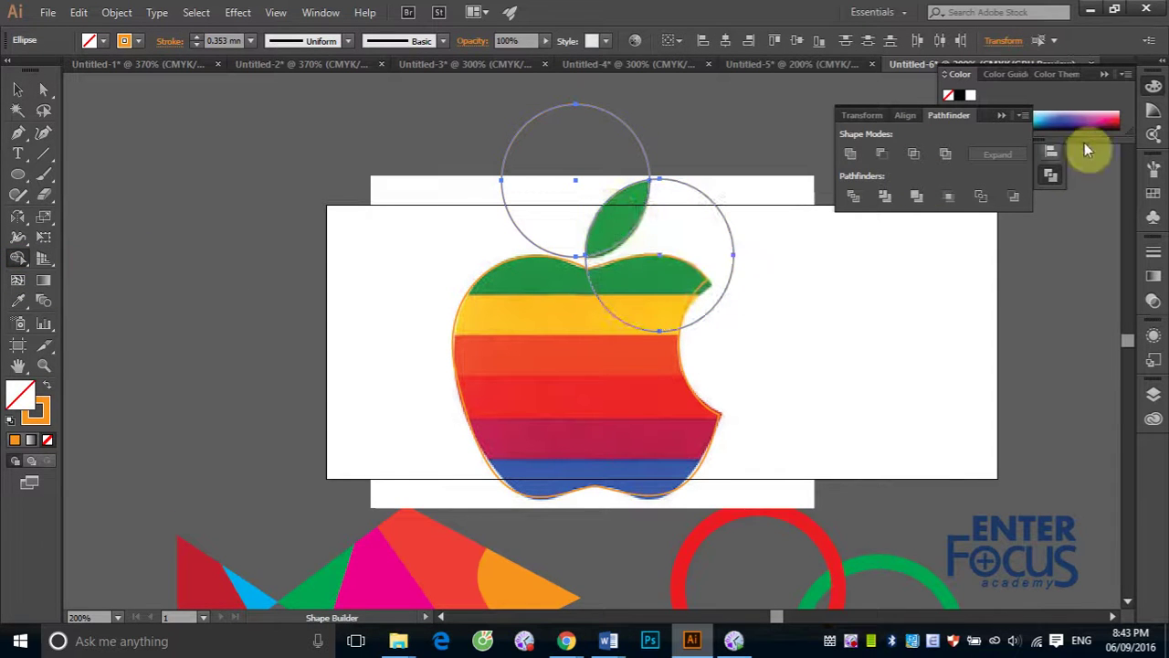
pyautogui.click(19, 302)
pyautogui.click(610, 216)
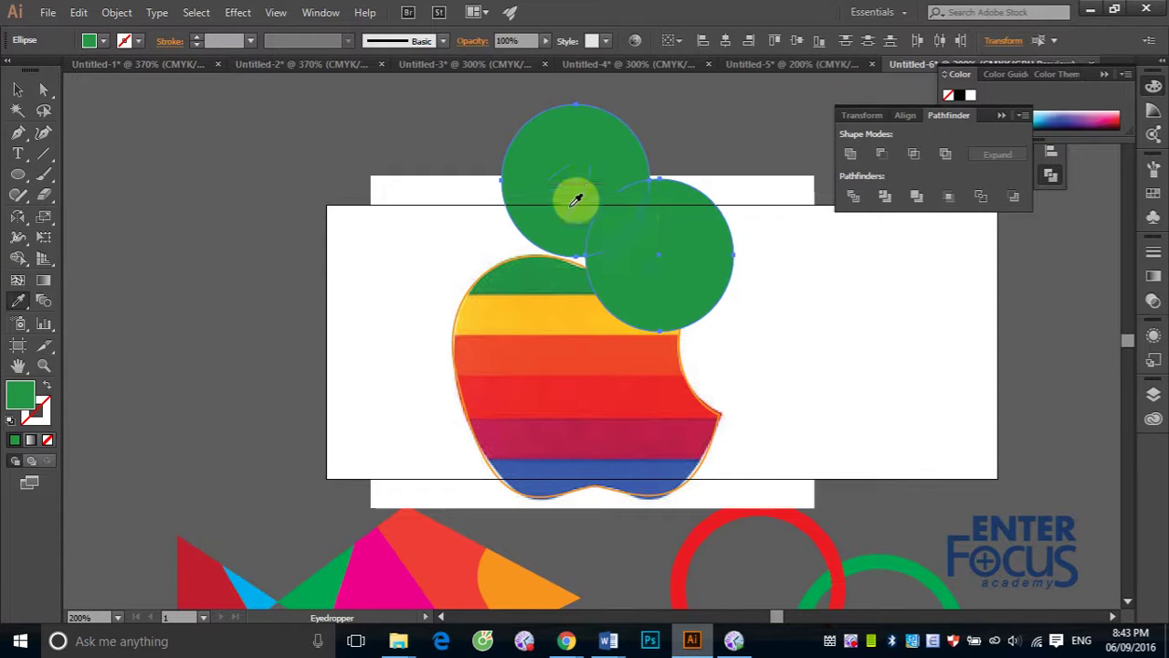
pyautogui.click(436, 182)
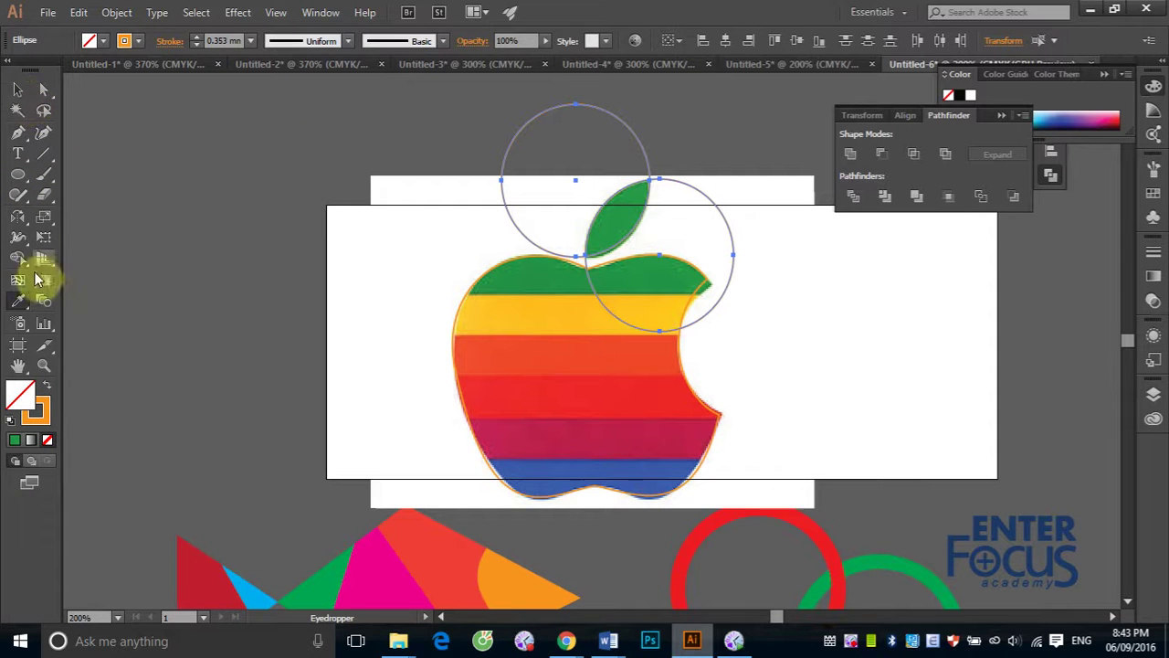
pyautogui.click(17, 259)
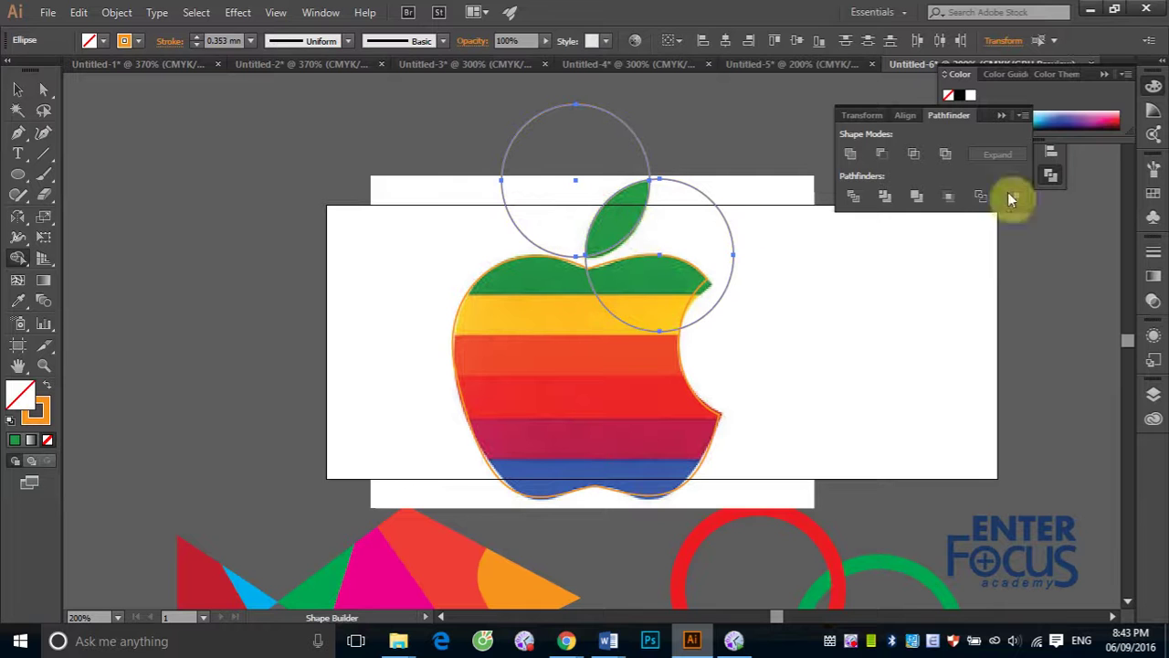
pyautogui.click(1153, 194)
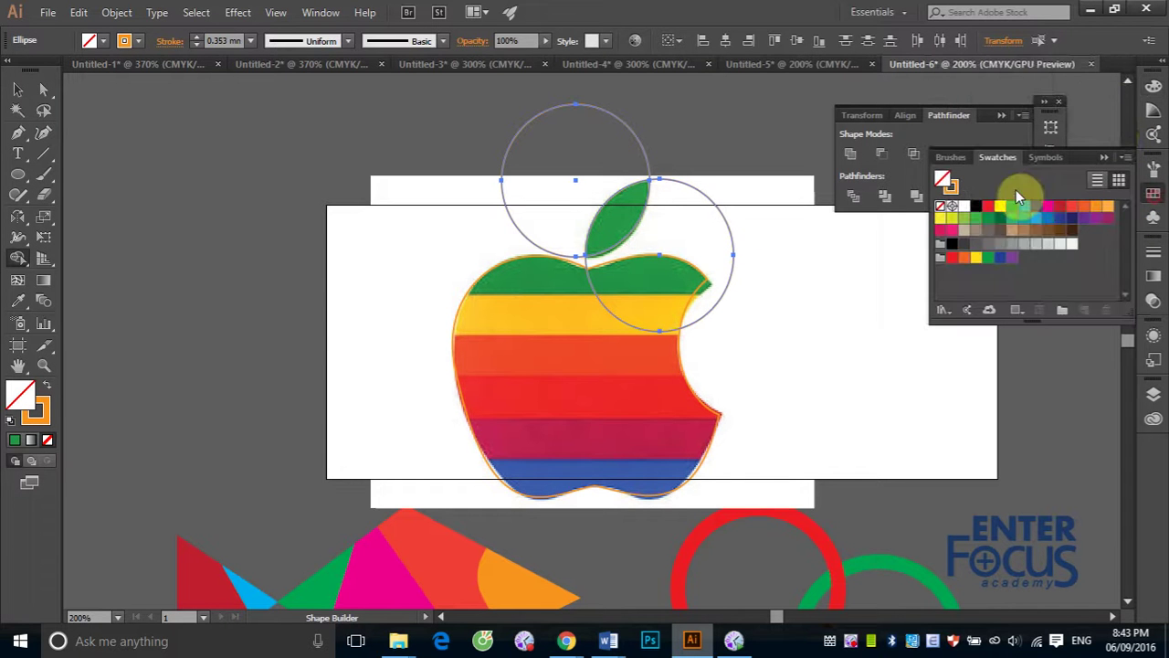
pyautogui.click(1012, 208)
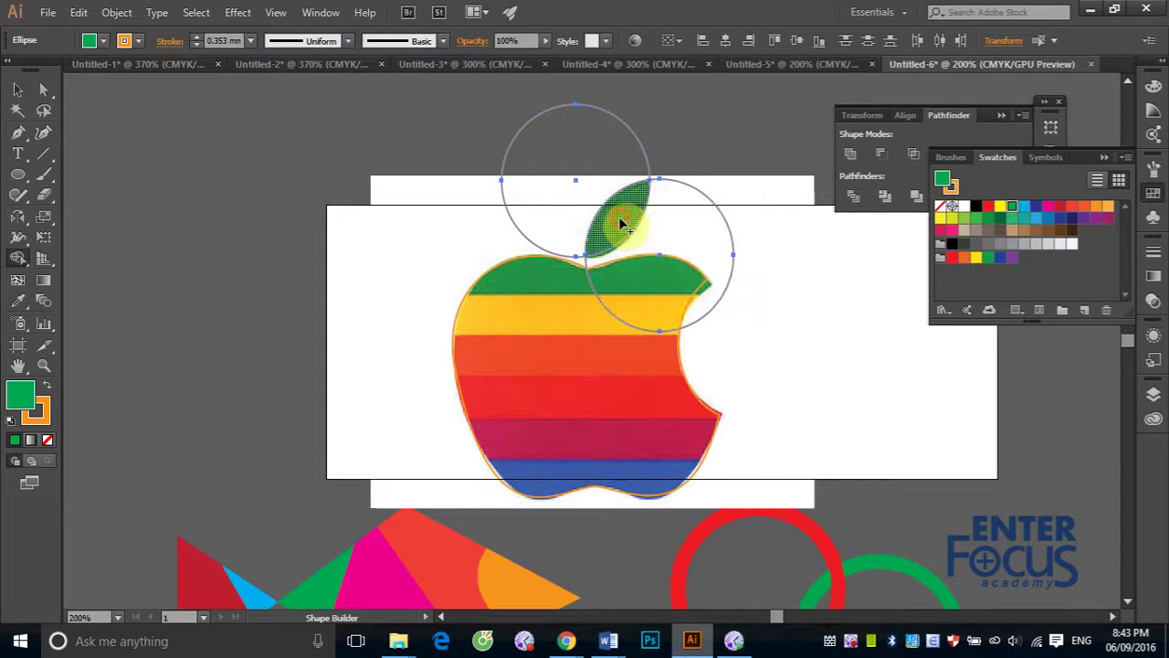
pyautogui.click(618, 222)
# Delete both leftover helper circles around the leaf
pyautogui.click(17, 90)
pyautogui.click(157, 131)
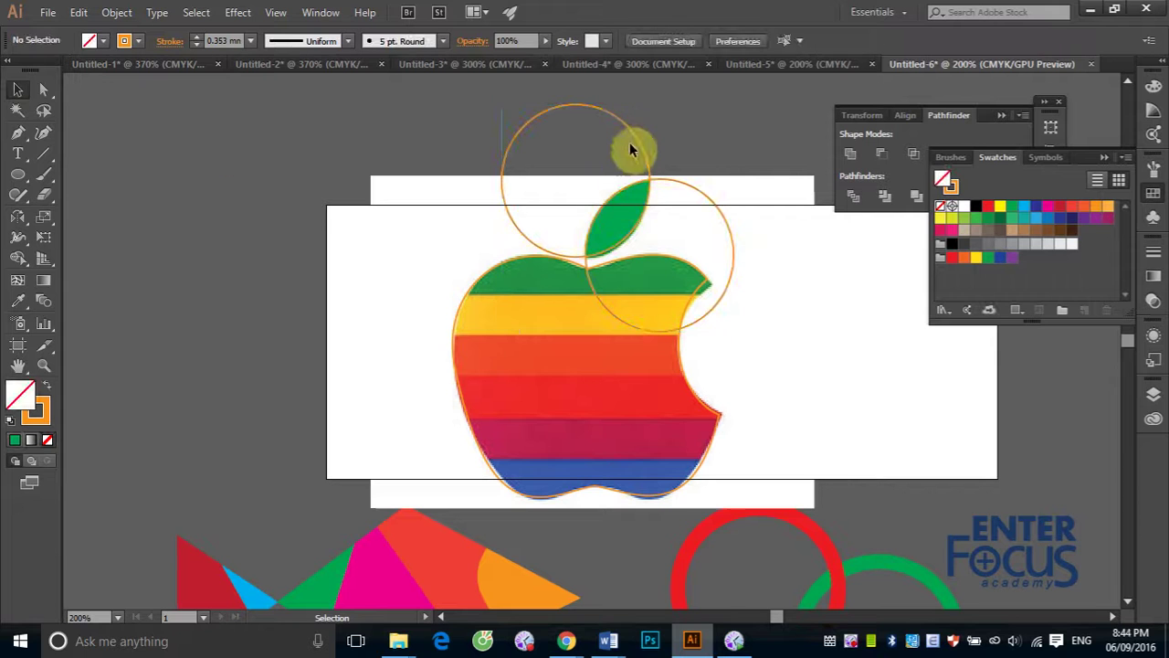
pyautogui.click(624, 146)
pyautogui.press('Delete')
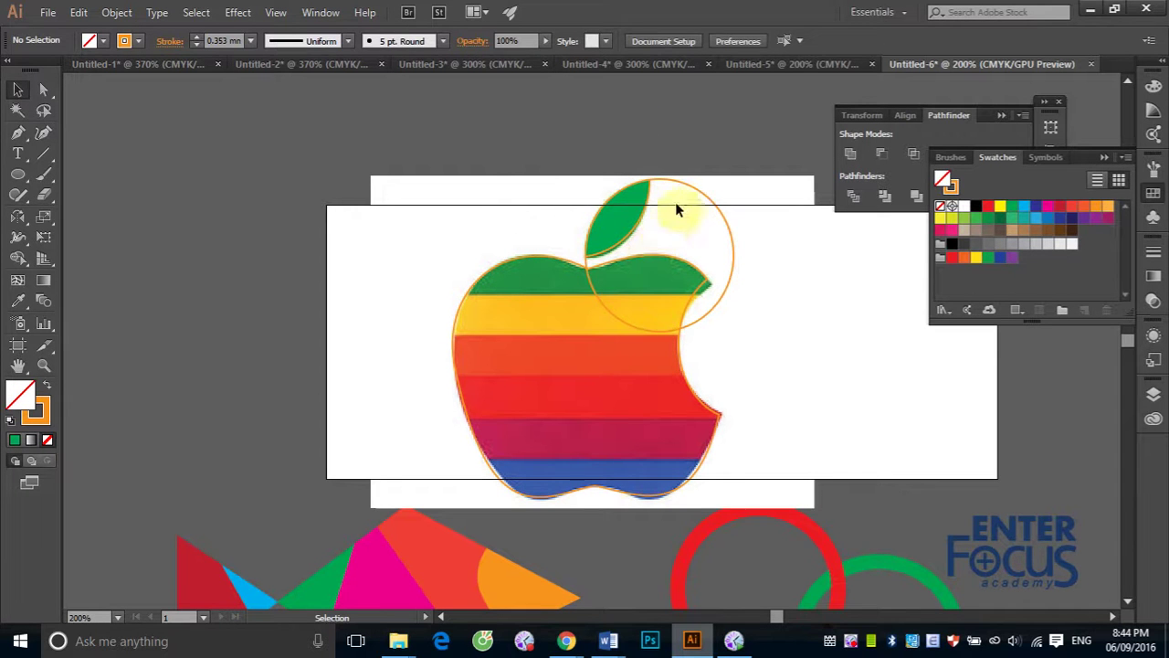
pyautogui.click(694, 188)
pyautogui.press('Delete')
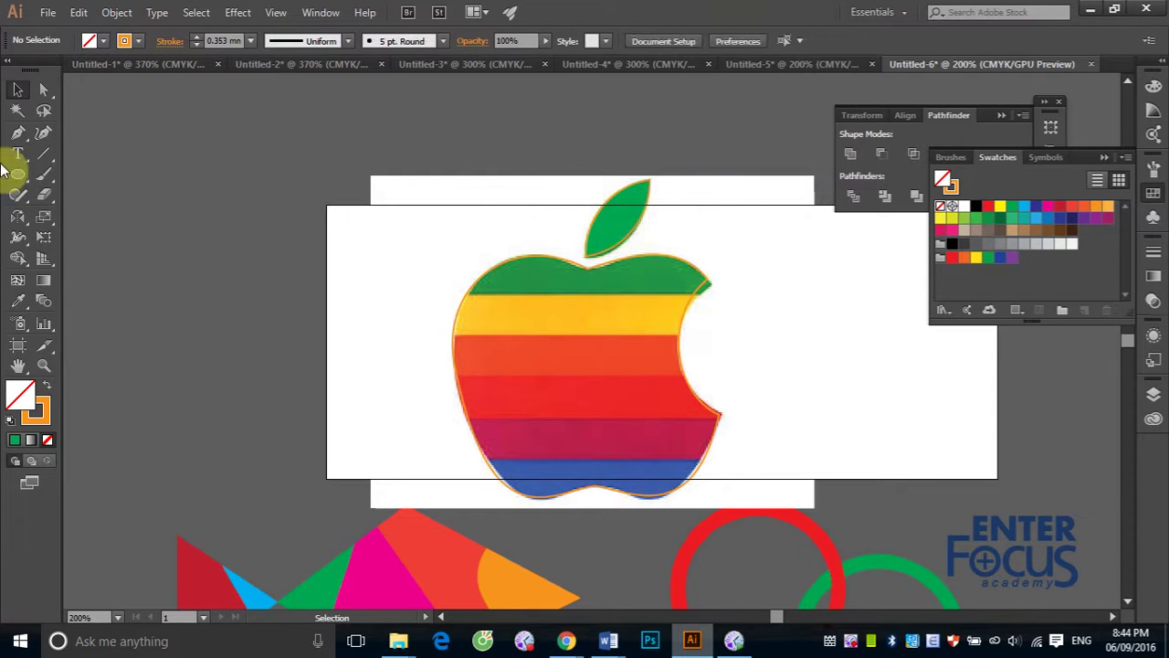
# Draw a line on the green-yellow boundary, repeat copies downward, and select the lines with the apple
pyautogui.click(43, 154)
pyautogui.moveTo(395, 290)
pyautogui.mouseDown()
pyautogui.moveTo(732, 311)
pyautogui.moveTo(830, 290)
pyautogui.mouseUp()
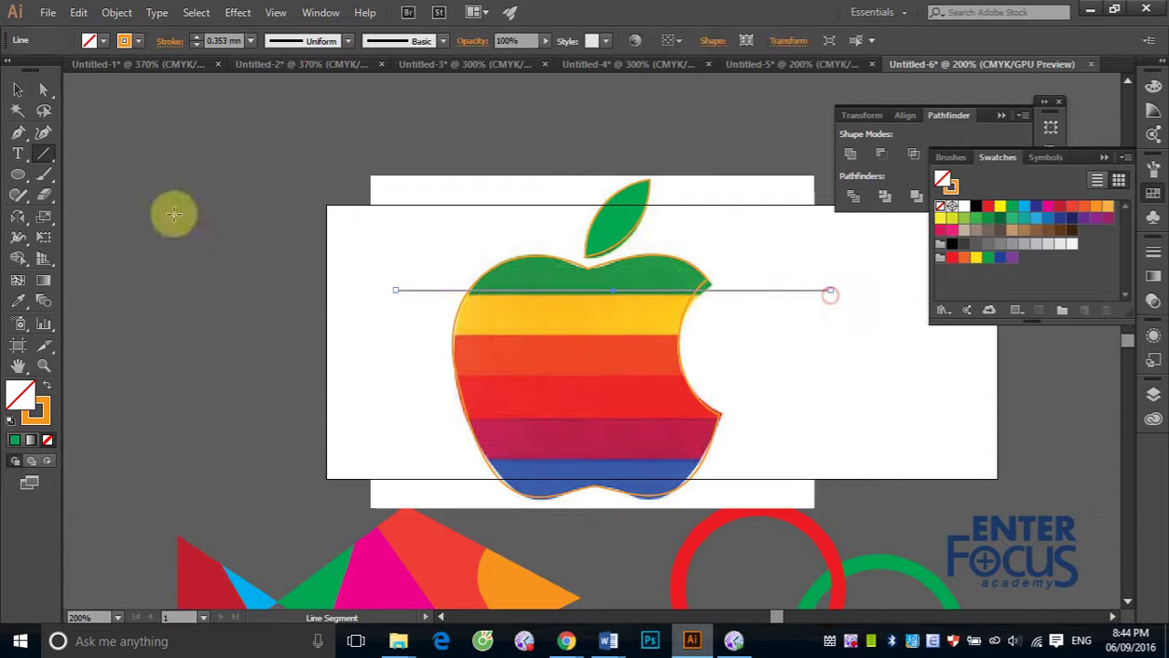
pyautogui.click(16, 88)
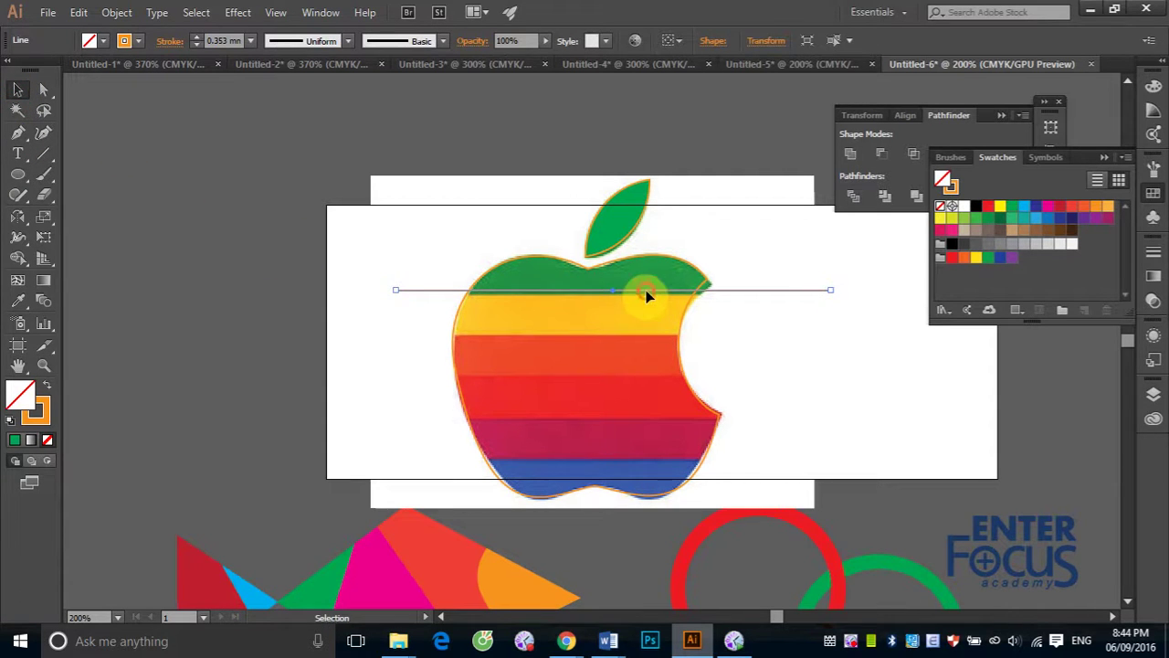
pyautogui.moveTo(646, 289); pyautogui.dragTo(643, 293)
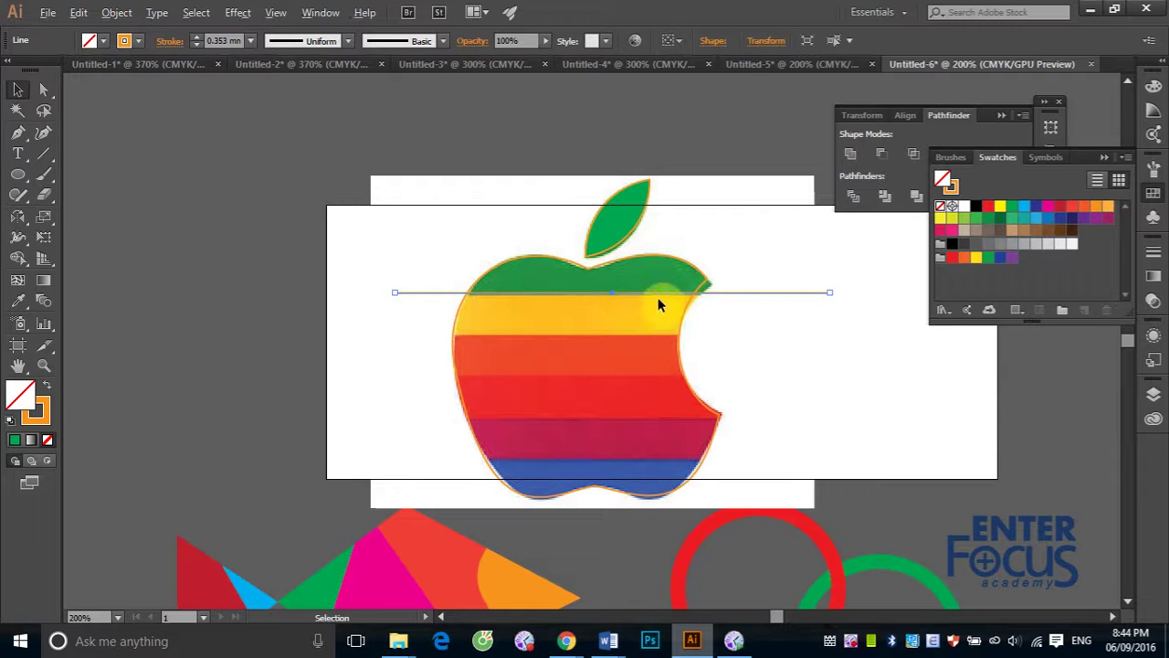
pyautogui.moveTo(663, 298); pyautogui.dragTo(659, 338)
pyautogui.hotkey('ctrl', 'd')
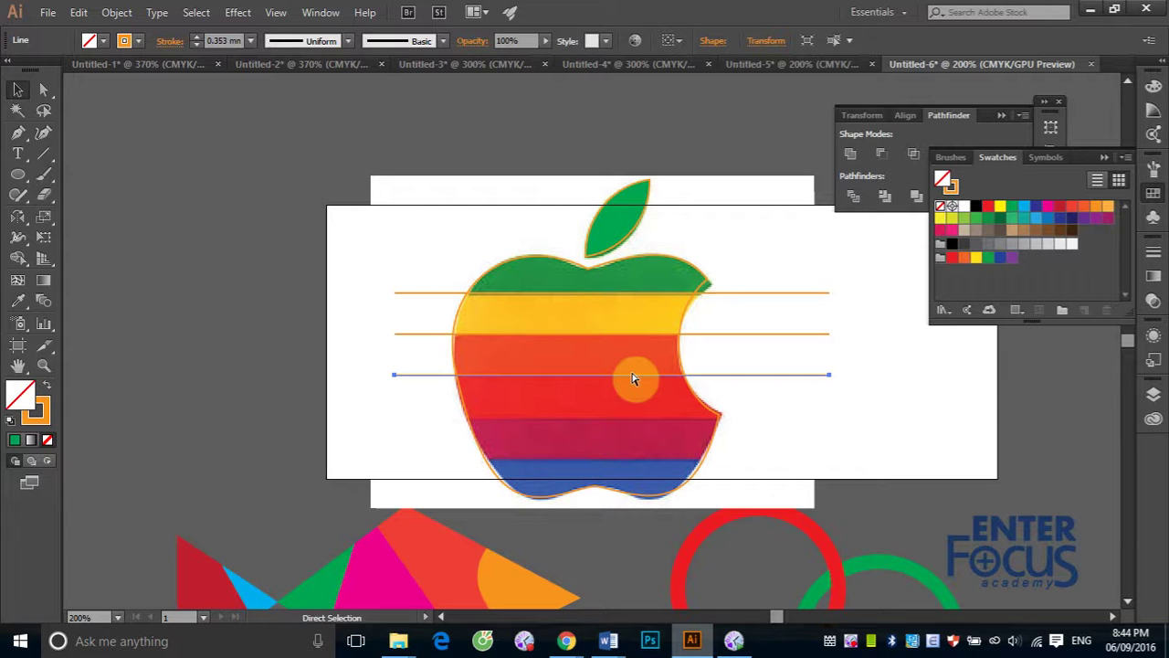
pyautogui.hotkey('ctrl', 'd')
pyautogui.hotkey('ctrl', 'd')
pyautogui.click(836, 402)
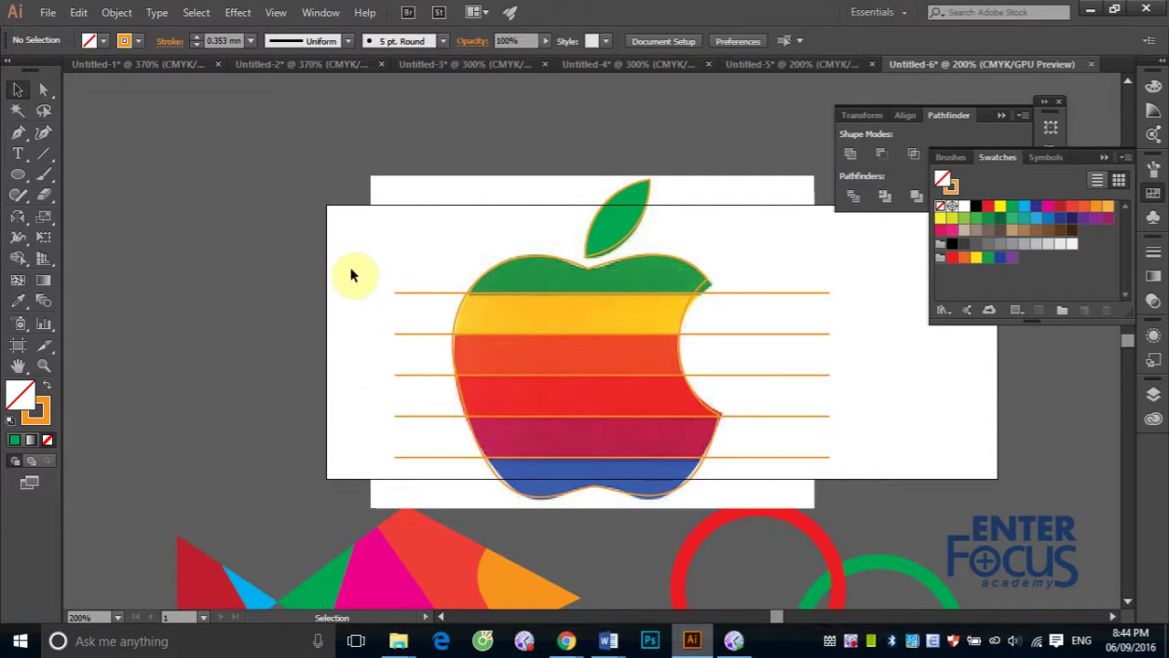
pyautogui.moveTo(550, 467); pyautogui.dragTo(516, 499)
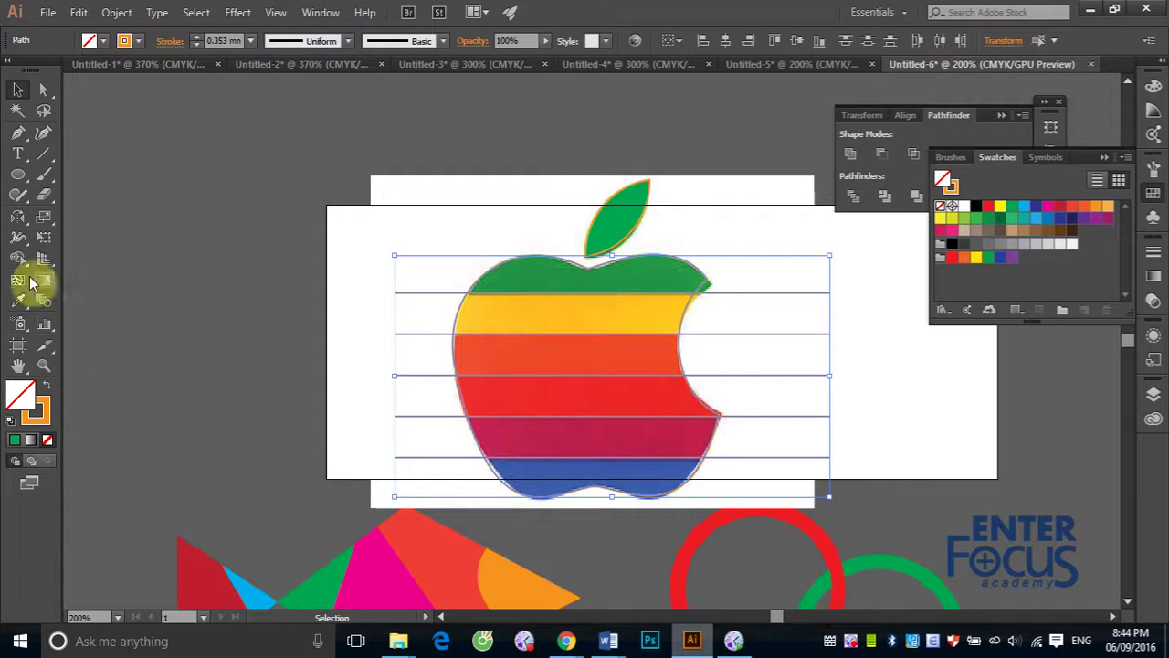
# With Shape Builder, fill the top three bands green, yellow and orange
pyautogui.click(18, 257)
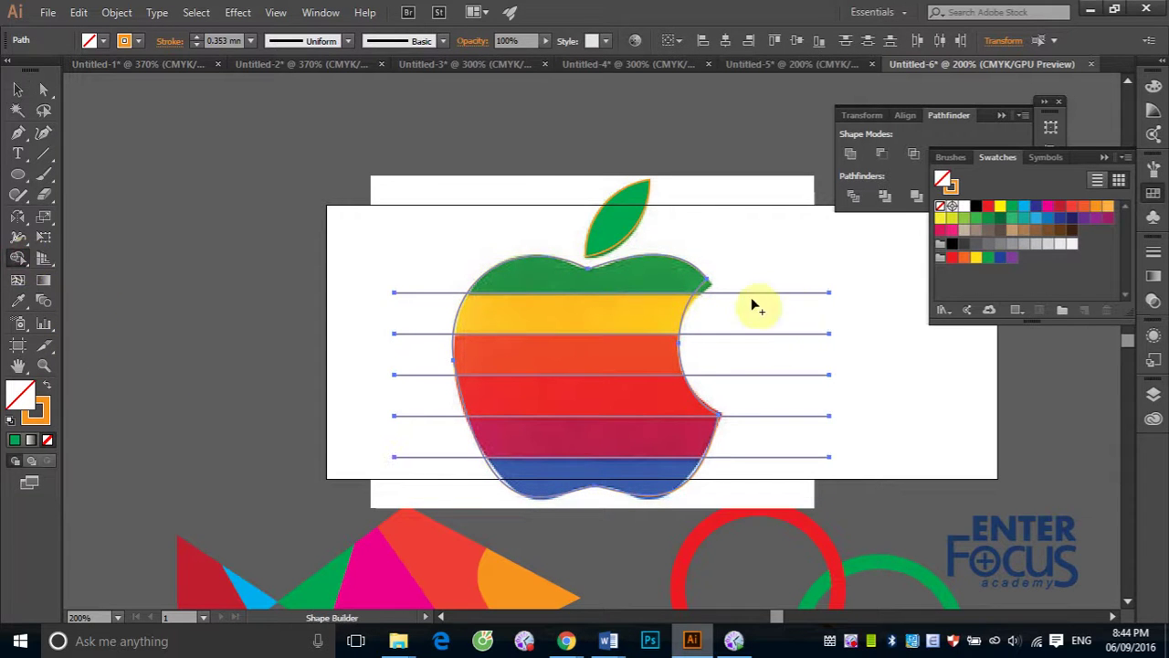
pyautogui.click(1012, 207)
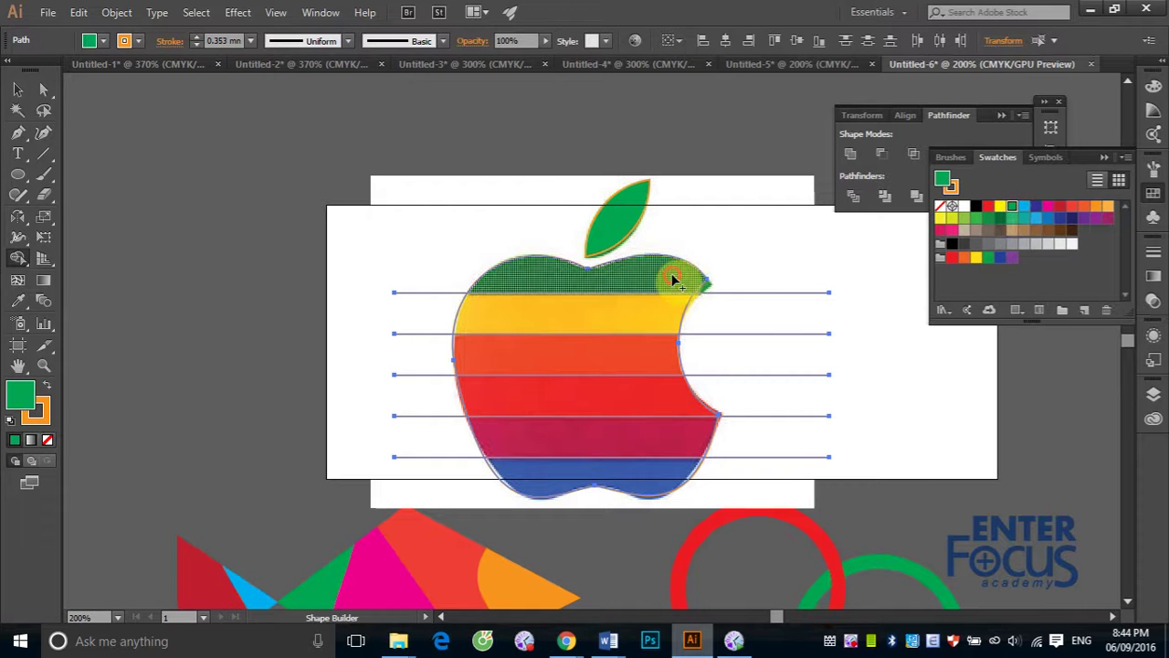
pyautogui.click(685, 272)
pyautogui.click(1000, 206)
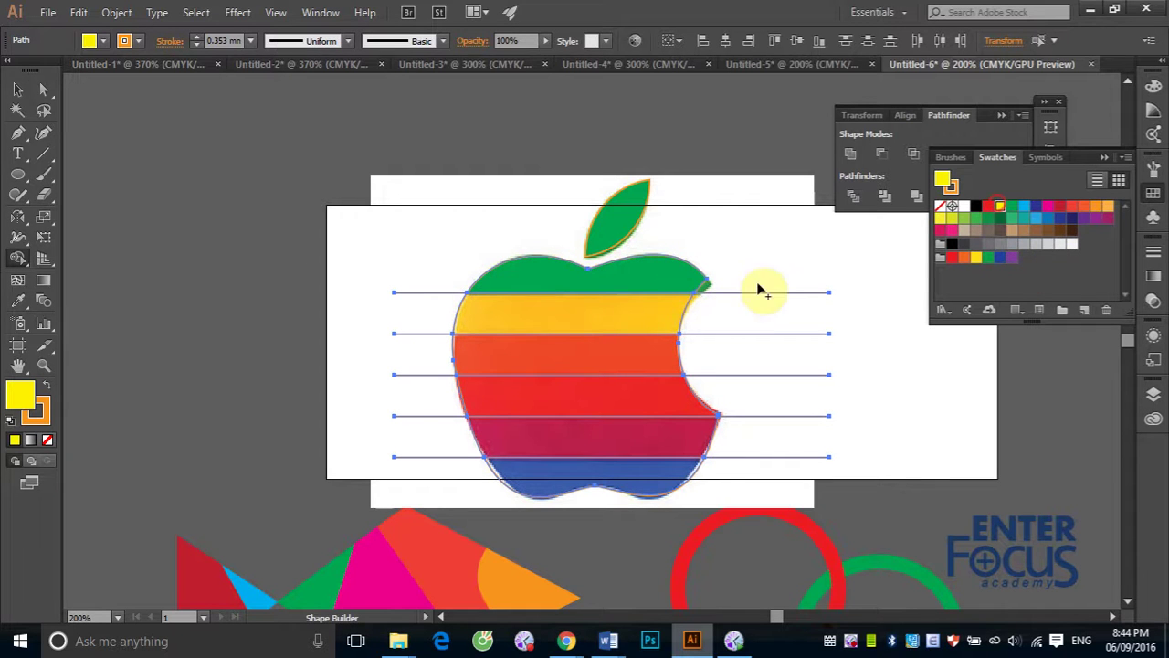
pyautogui.click(643, 308)
pyautogui.click(1084, 206)
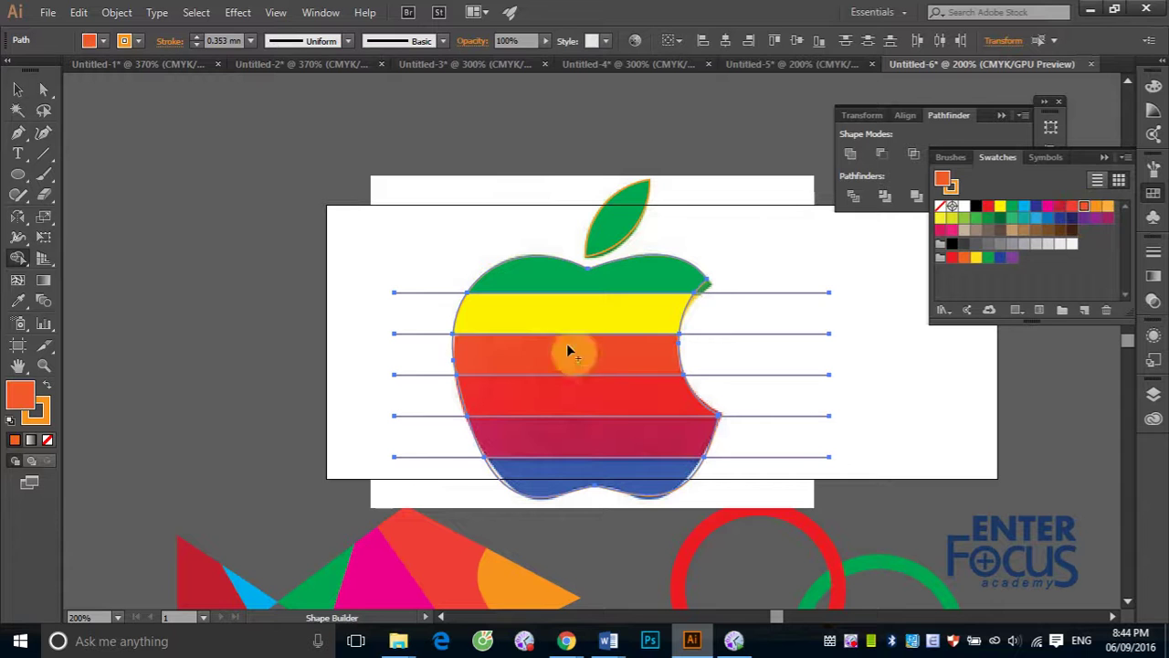
pyautogui.click(585, 361)
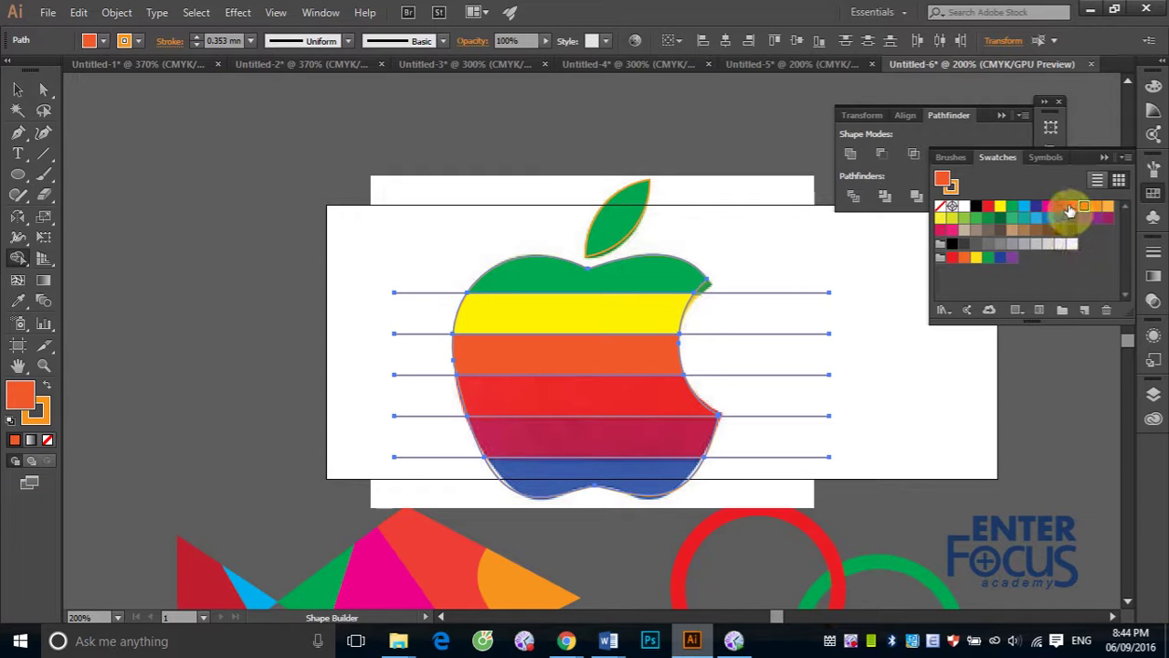
# Fill the lower three bands red, magenta and blue
pyautogui.click(1071, 208)
pyautogui.click(652, 404)
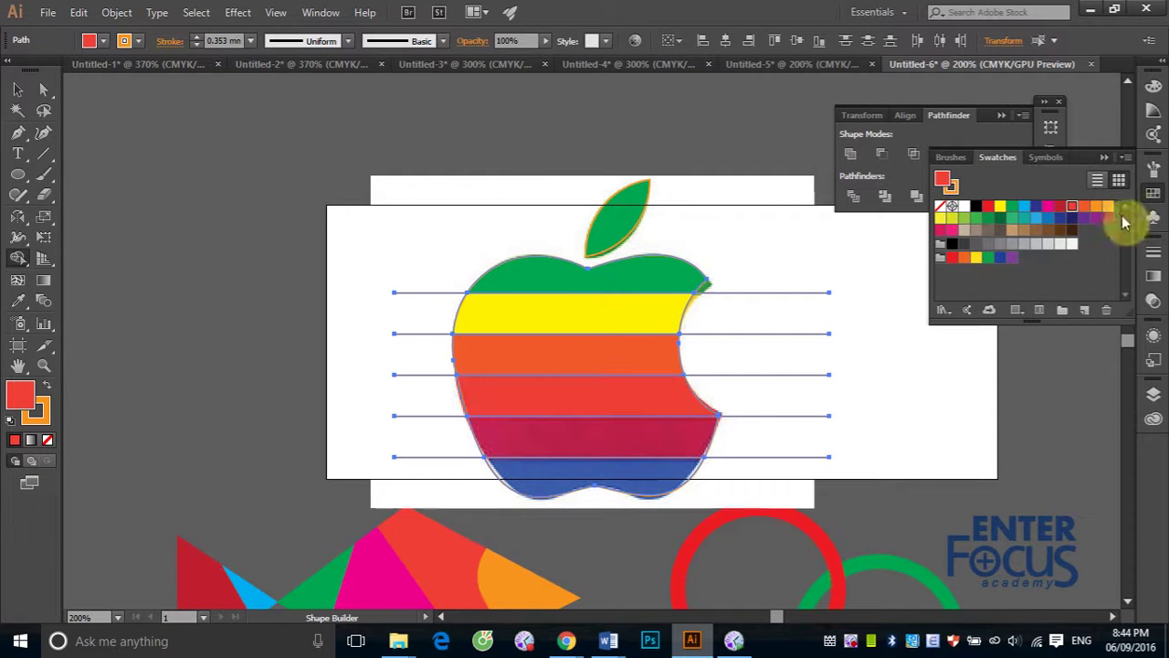
pyautogui.click(1048, 207)
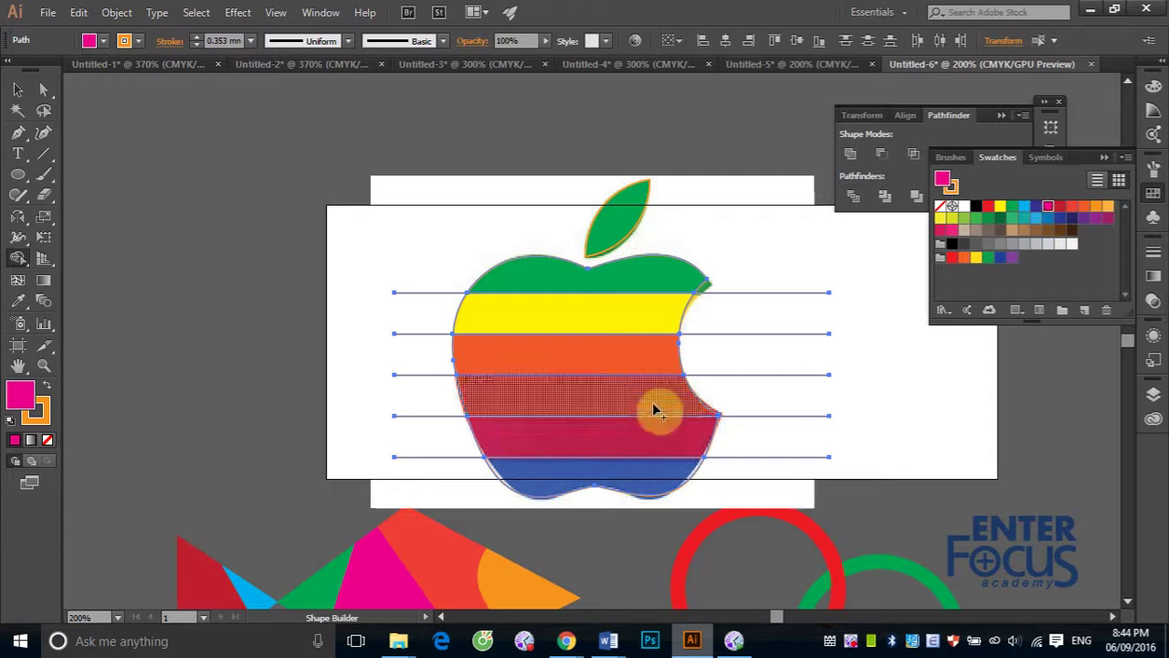
pyautogui.click(660, 445)
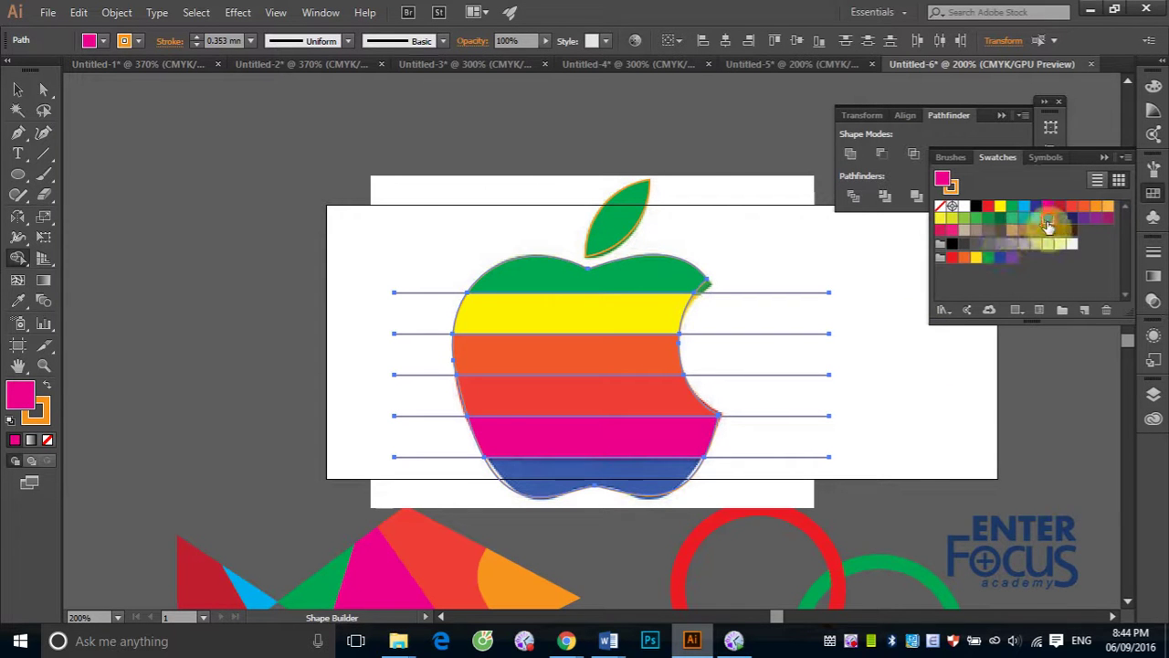
pyautogui.click(1048, 220)
pyautogui.click(635, 481)
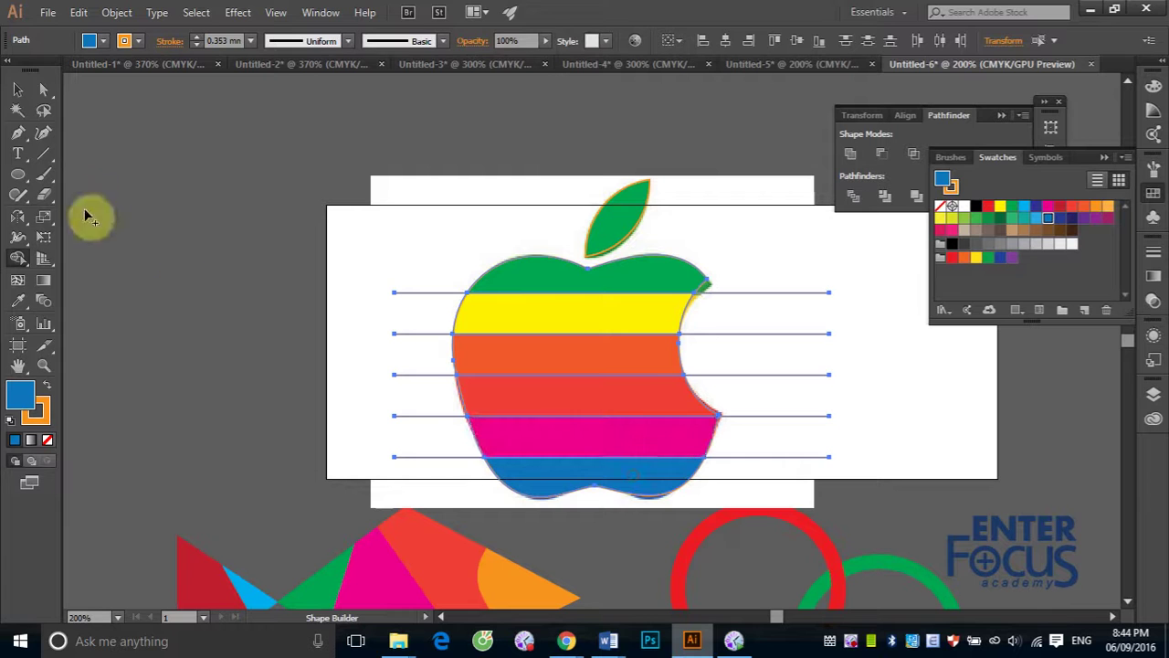
pyautogui.click(18, 89)
# Delete the leftover line ends and rings on both sides of the apple
pyautogui.click(116, 173)
pyautogui.moveTo(449, 470); pyautogui.dragTo(446, 473)
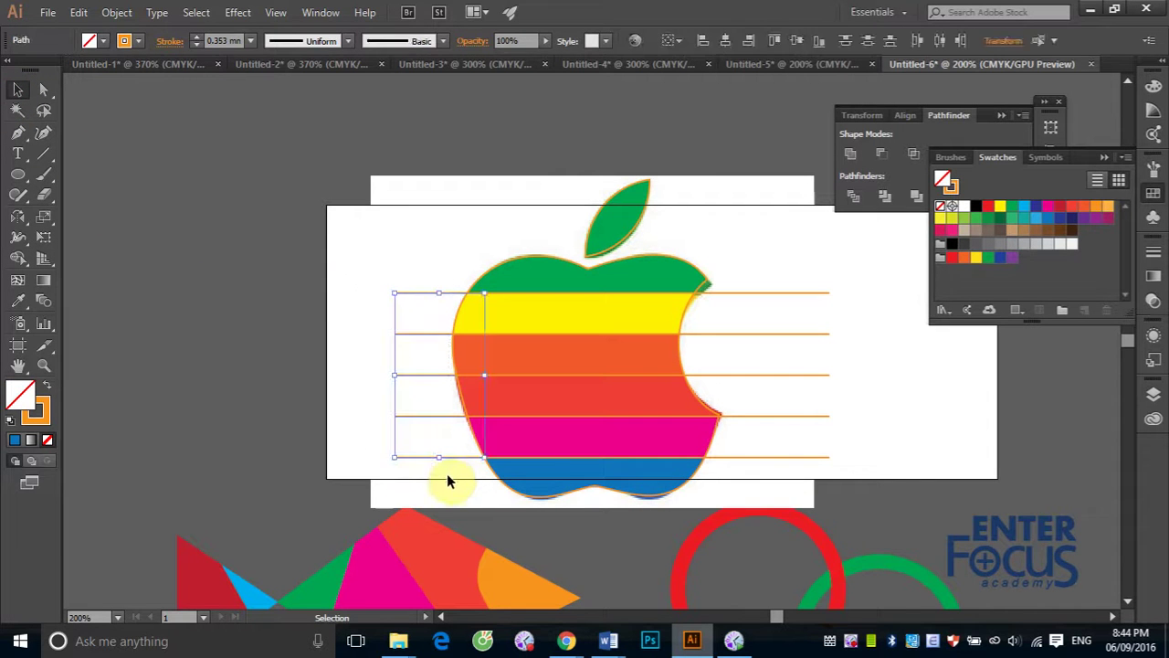
pyautogui.press('Delete')
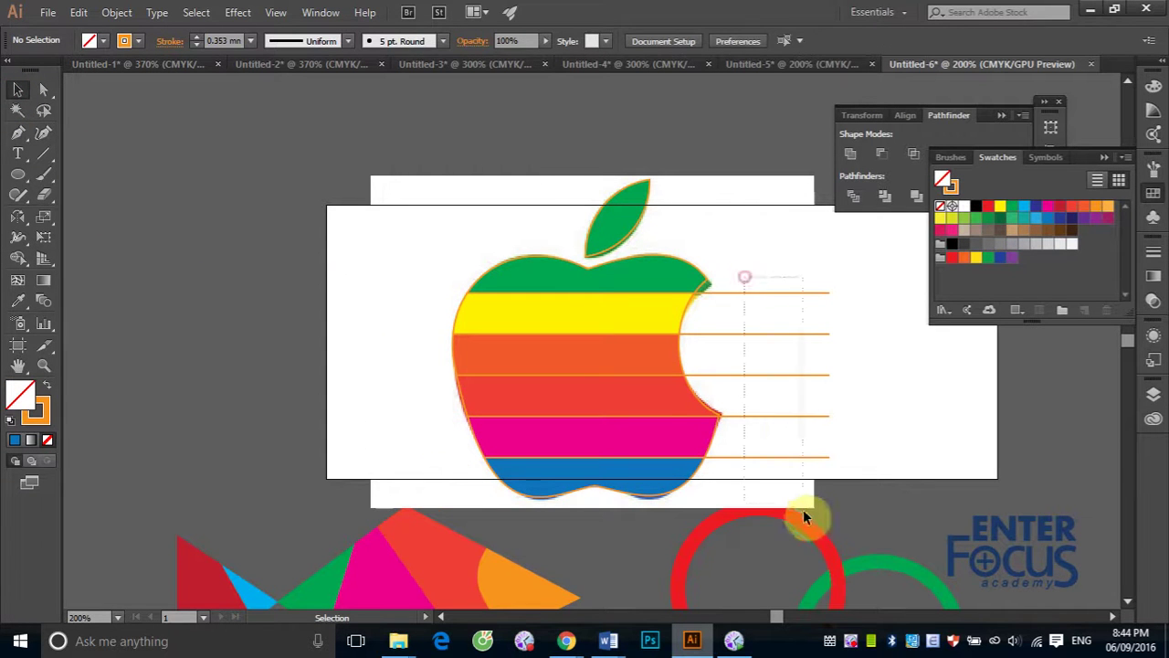
pyautogui.moveTo(802, 510); pyautogui.dragTo(806, 508)
pyautogui.press('Delete')
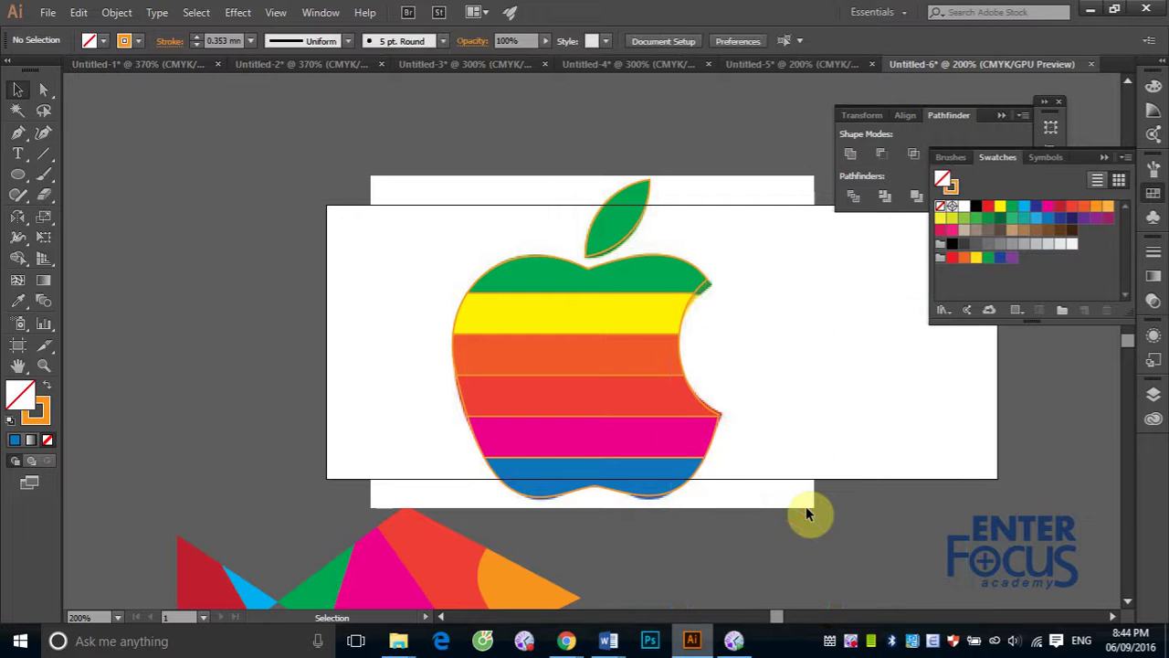
# Move the traced apple left, off the reference image
pyautogui.moveTo(369, 155); pyautogui.dragTo(765, 514)
pyautogui.click(406, 192)
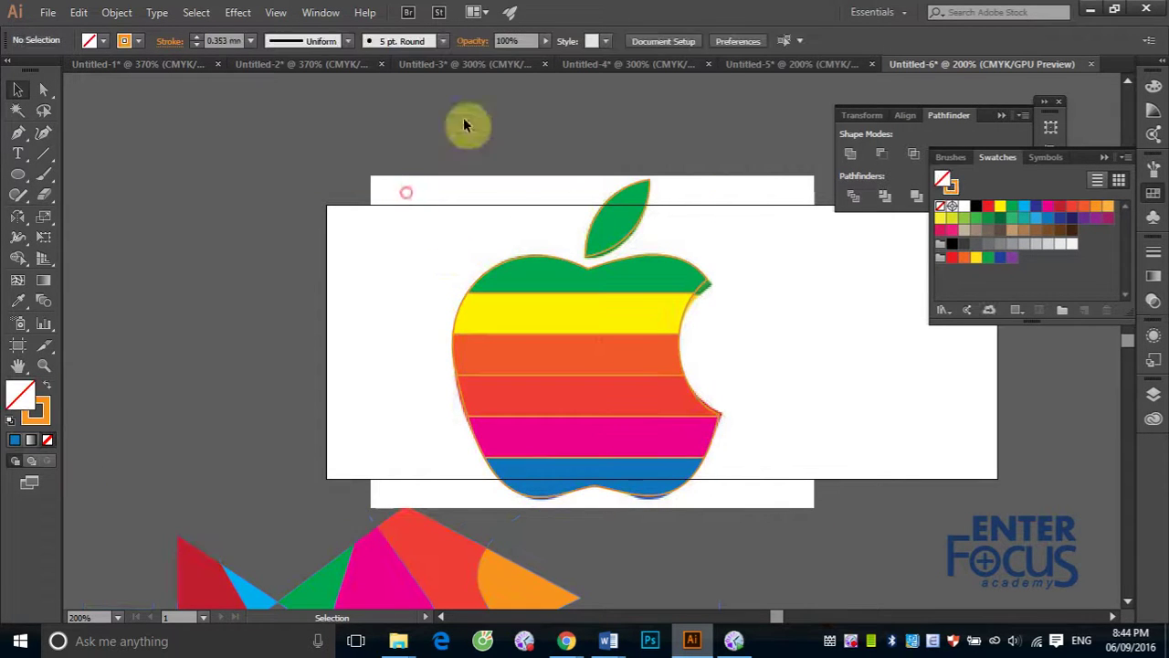
pyautogui.click(645, 350)
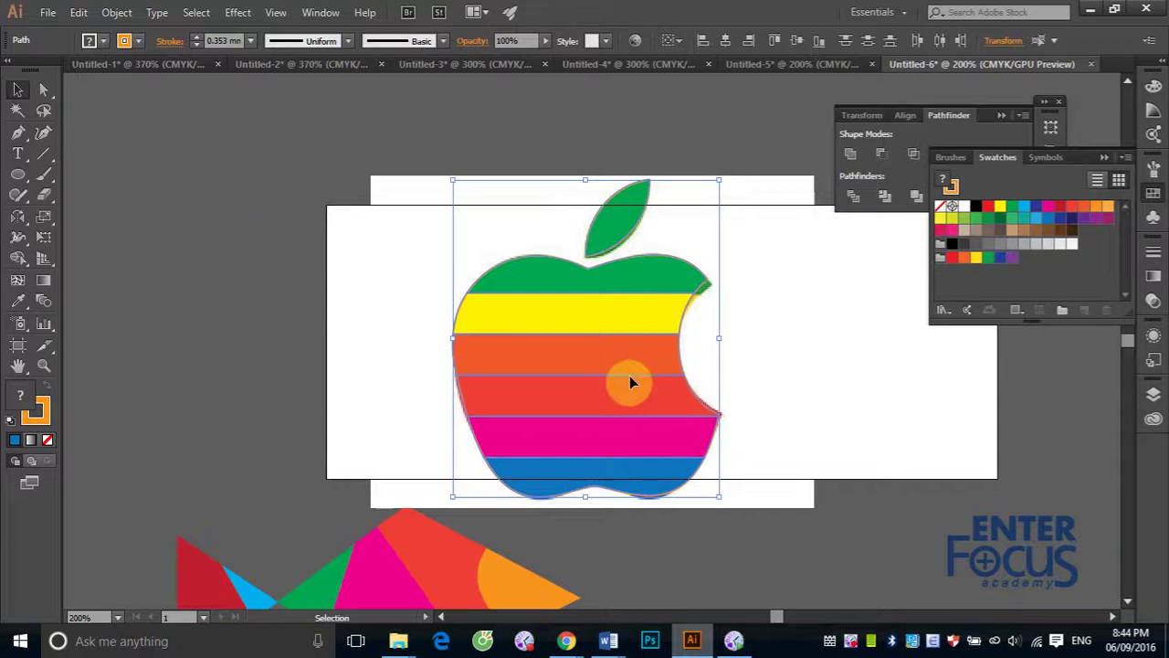
pyautogui.moveTo(630, 375); pyautogui.dragTo(342, 339)
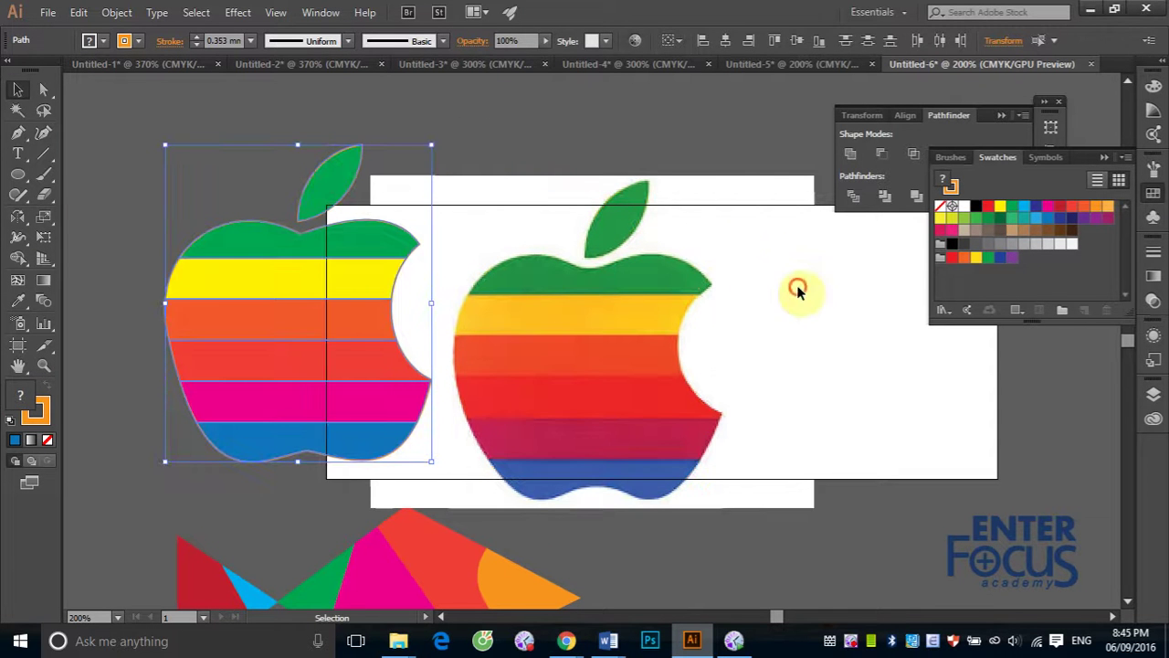
pyautogui.click(796, 287)
# Select the whole traced apple and set its stroke to None
pyautogui.moveTo(123, 117); pyautogui.dragTo(444, 482)
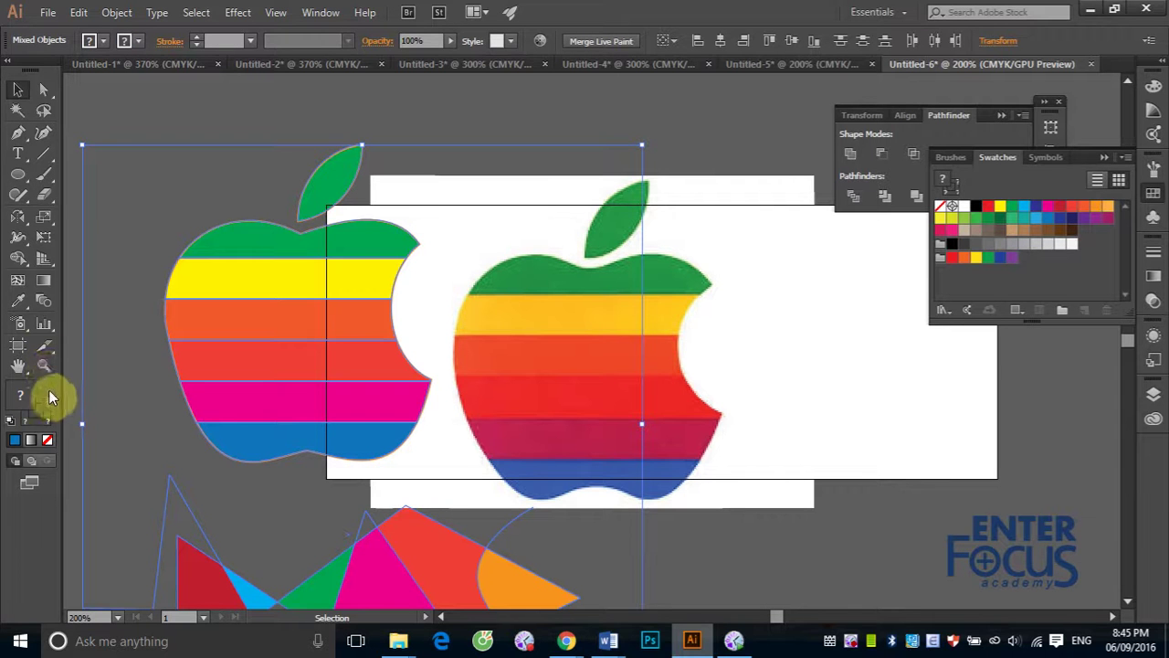
pyautogui.click(47, 437)
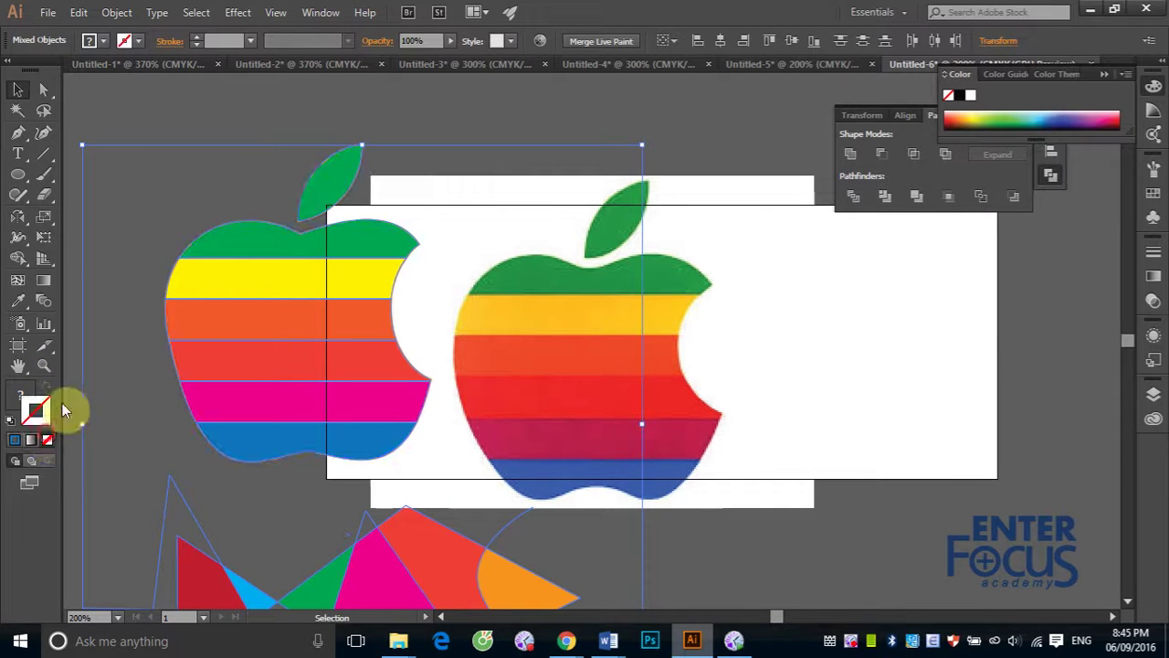
pyautogui.click(221, 102)
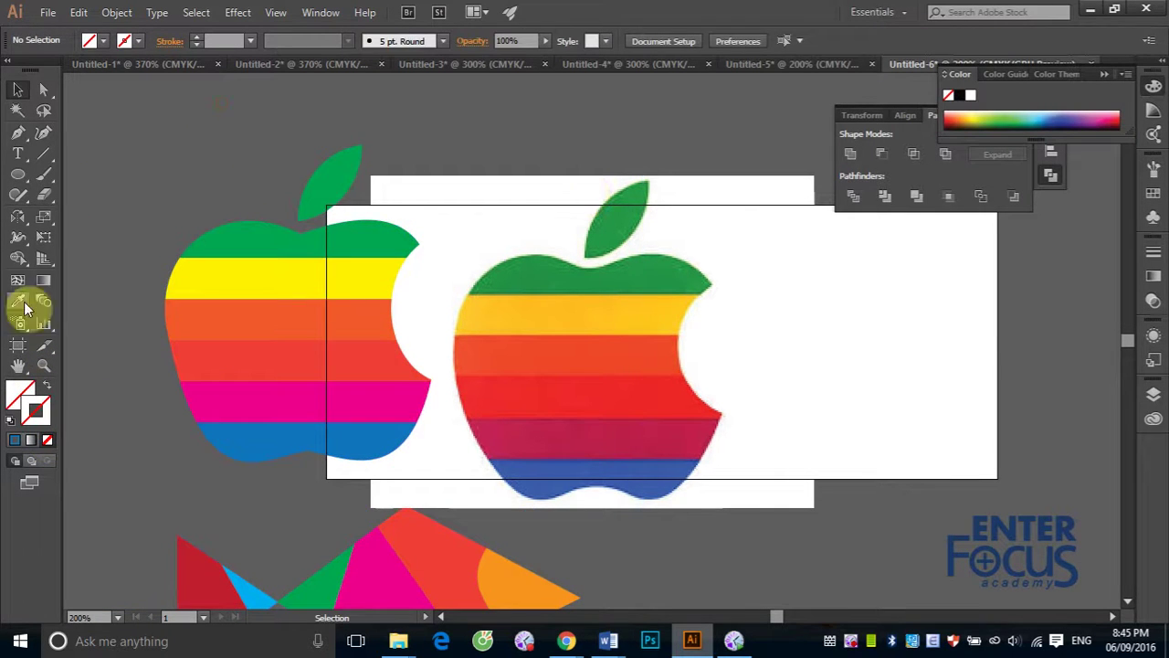
# Eyedrop the reference's green and orange-yellow onto the top two stripes
pyautogui.click(211, 238)
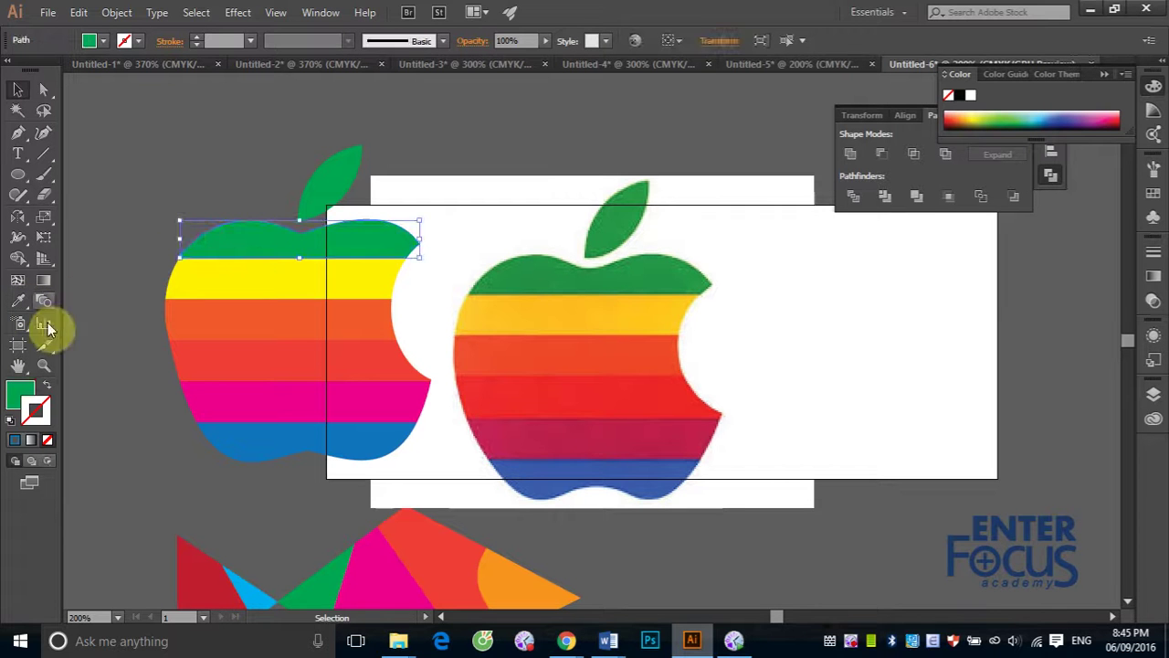
pyautogui.click(20, 305)
pyautogui.click(548, 267)
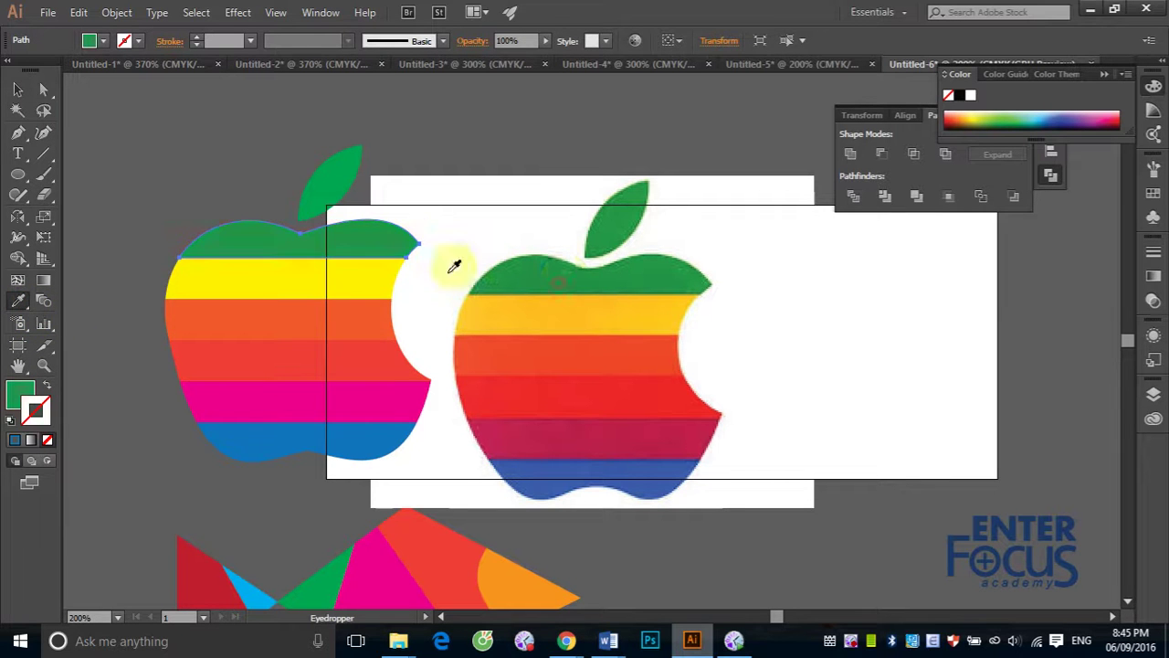
pyautogui.click(19, 92)
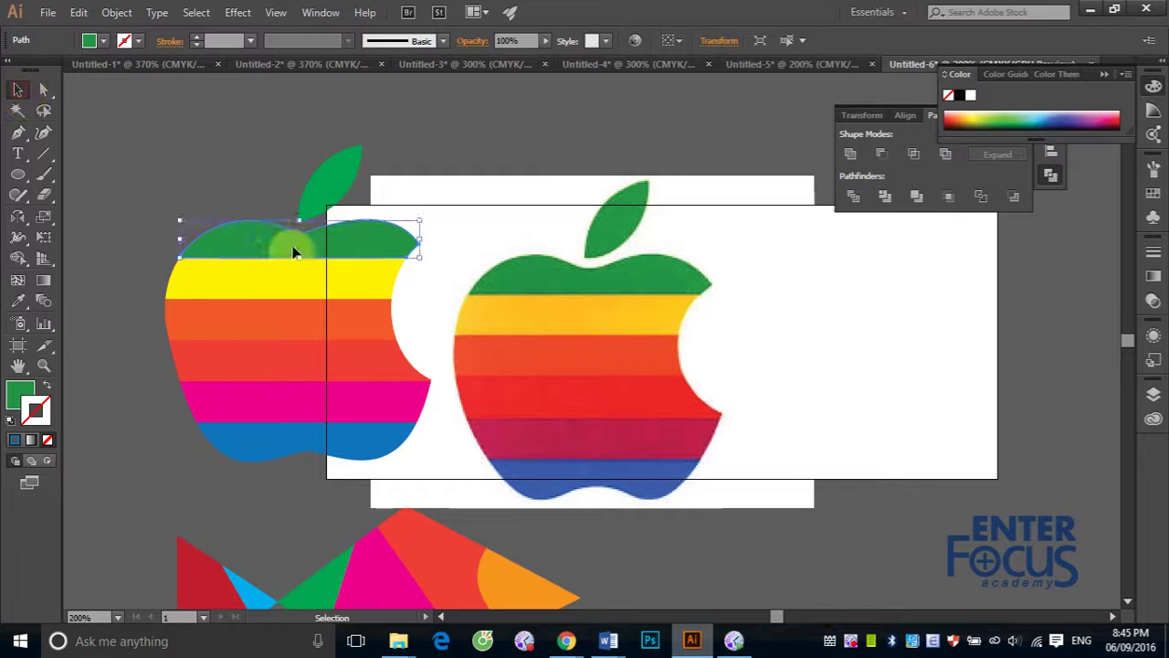
pyautogui.click(261, 274)
pyautogui.click(20, 305)
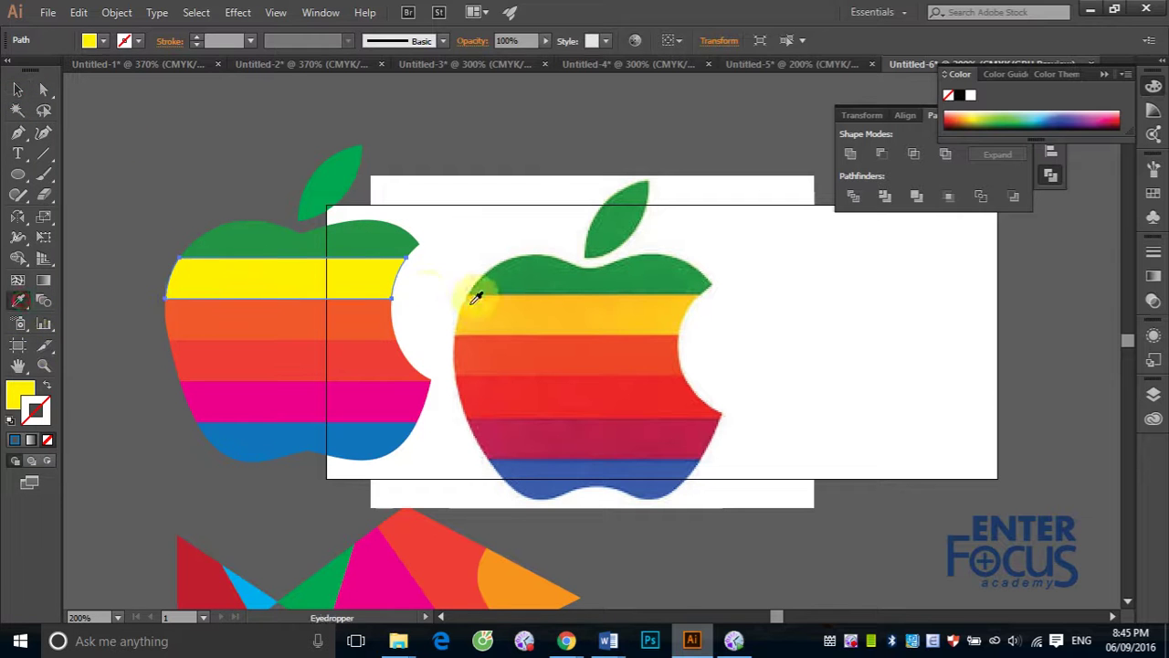
pyautogui.click(493, 309)
pyautogui.click(19, 91)
# Eyedrop the reference's orange and red onto the third and fourth stripes
pyautogui.click(146, 137)
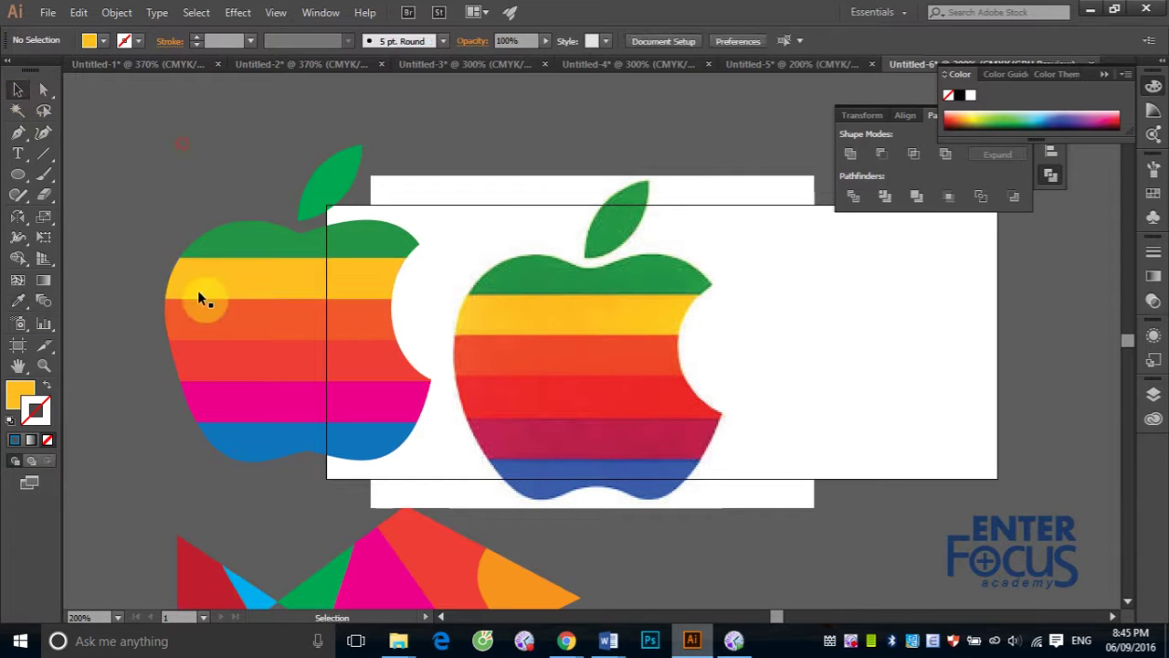
pyautogui.moveTo(197, 303); pyautogui.dragTo(111, 340)
pyautogui.click(20, 301)
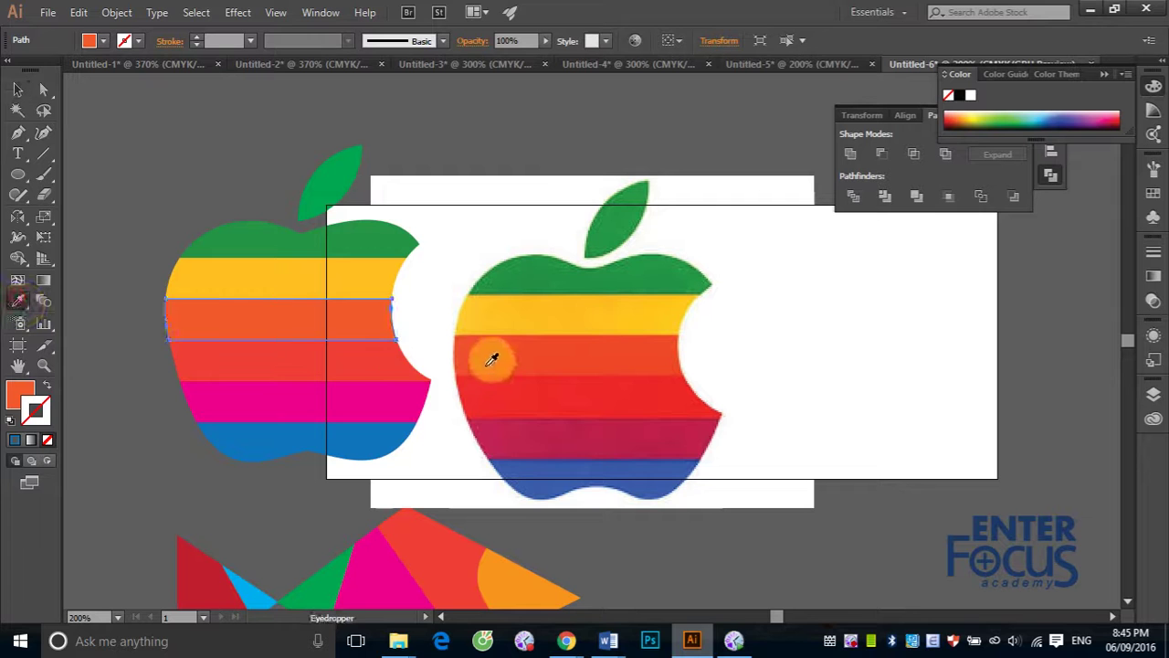
pyautogui.click(493, 356)
pyautogui.click(19, 91)
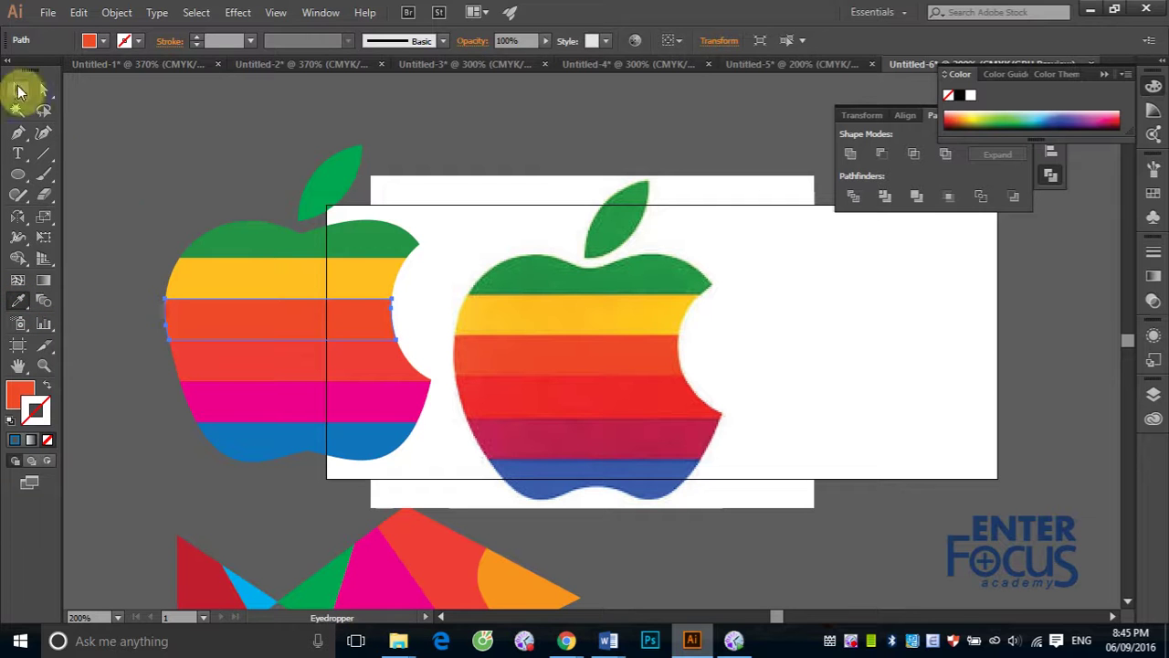
pyautogui.click(251, 372)
pyautogui.click(18, 302)
pyautogui.click(537, 363)
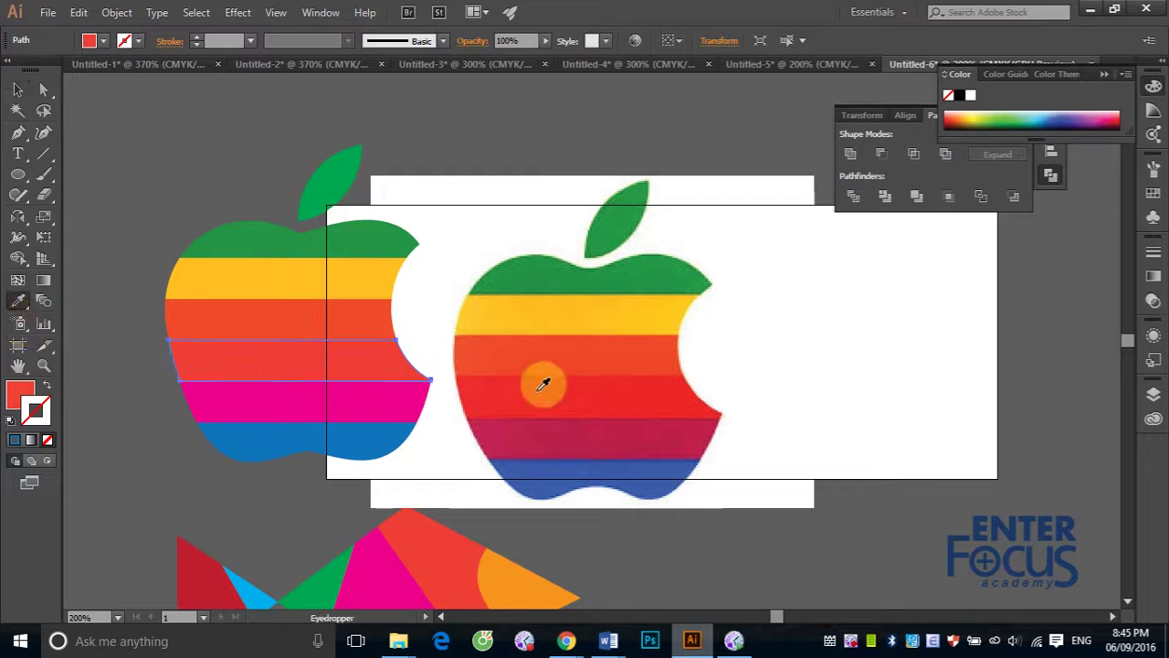
pyautogui.click(537, 387)
pyautogui.click(18, 90)
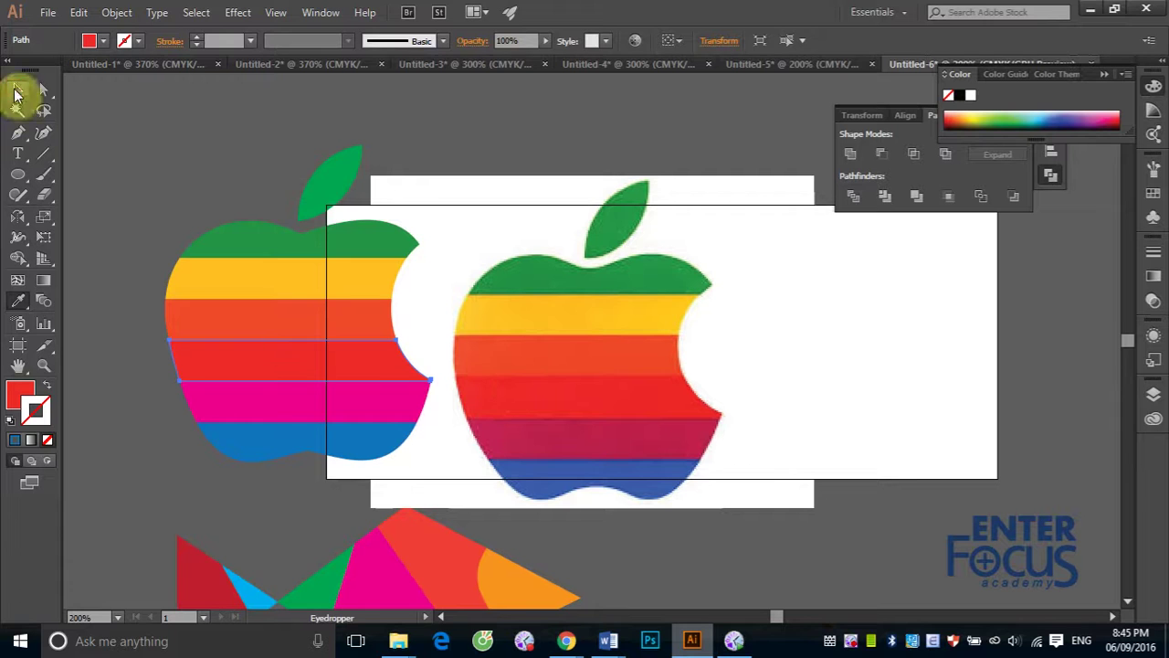
# Eyedrop the reference's crimson and blue onto the fifth and bottom stripes
pyautogui.click(271, 406)
pyautogui.click(19, 301)
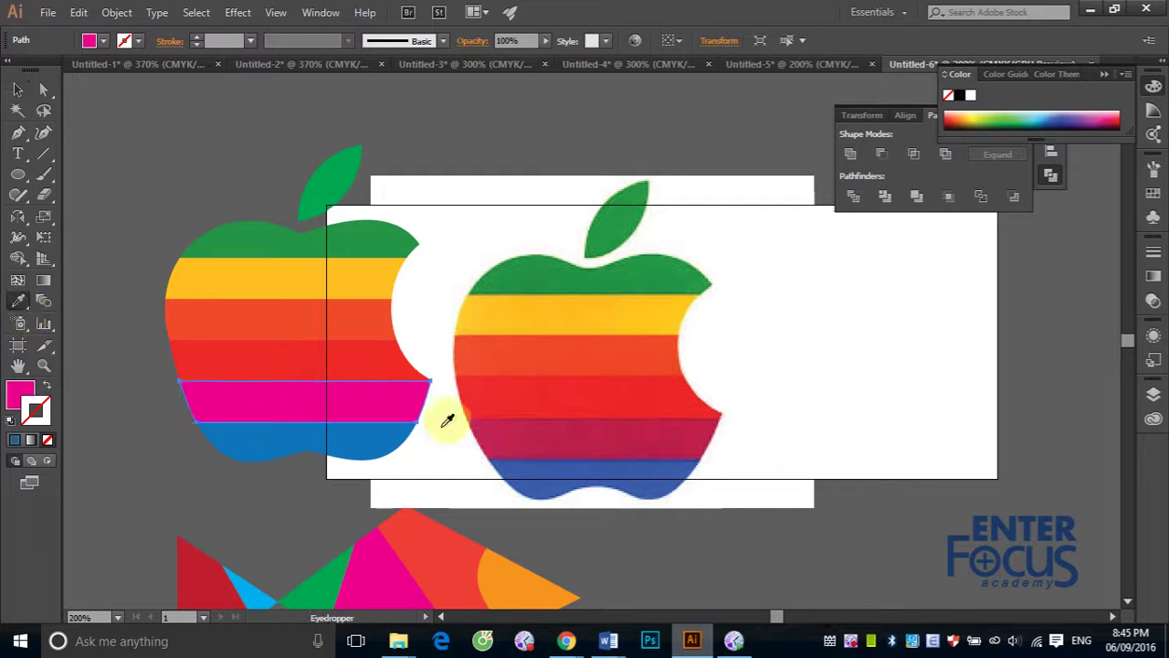
pyautogui.click(573, 430)
pyautogui.click(18, 90)
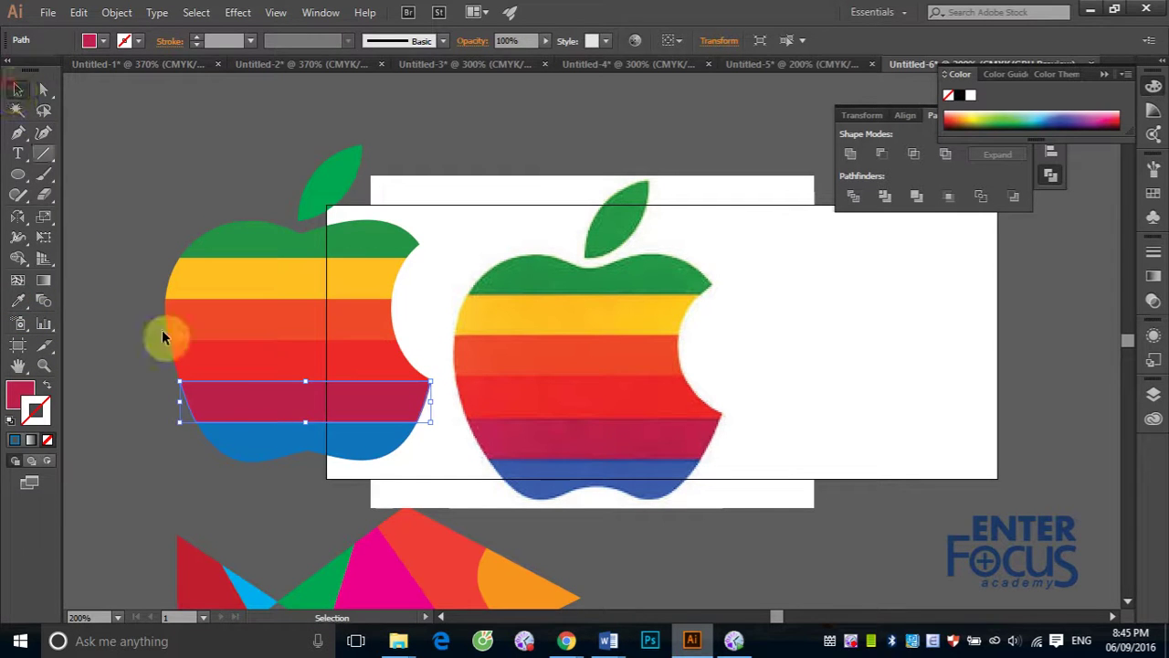
pyautogui.click(233, 427)
pyautogui.click(18, 301)
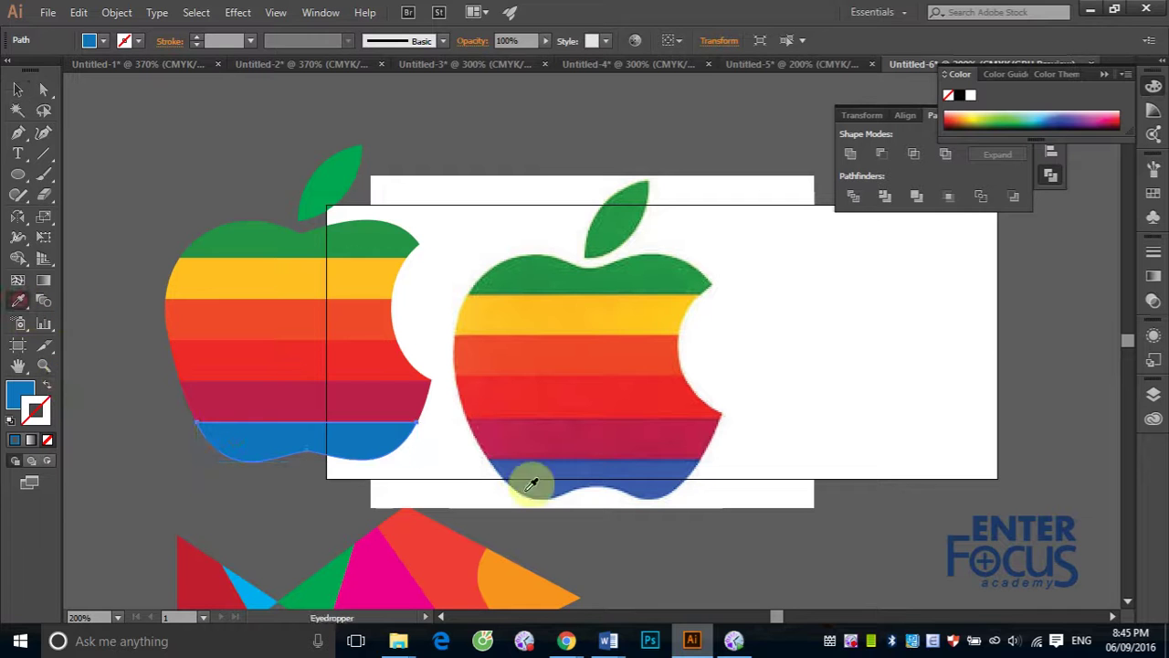
pyautogui.click(552, 480)
pyautogui.click(18, 90)
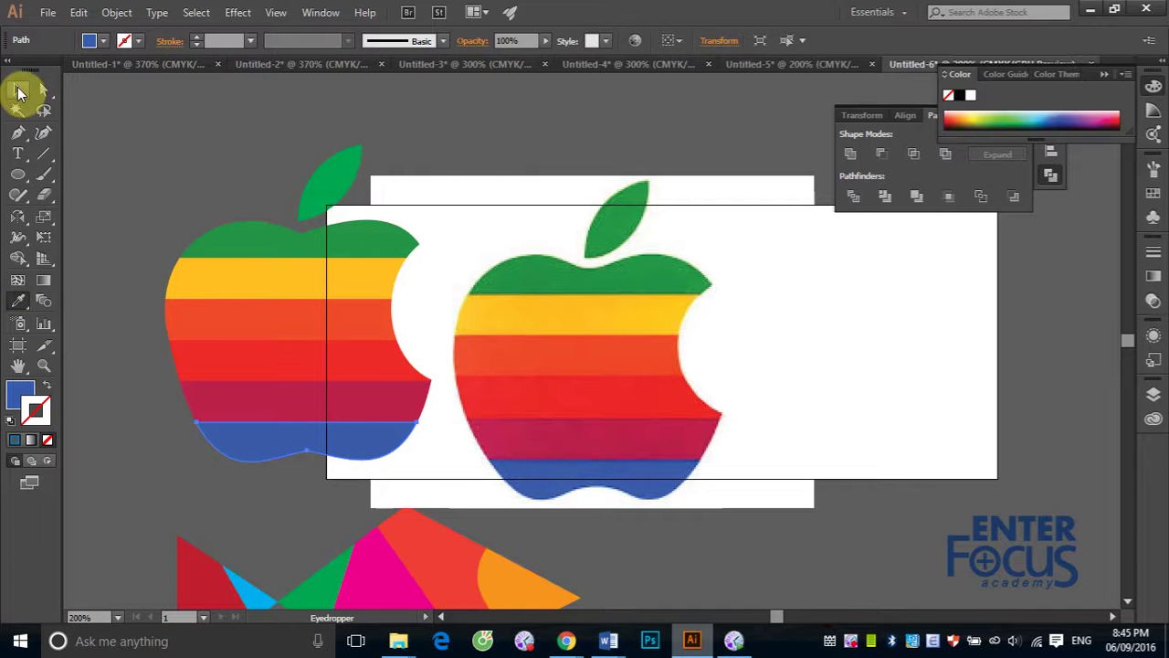
# Give the leaf the reference apple's darker green, then deselect
pyautogui.click(326, 205)
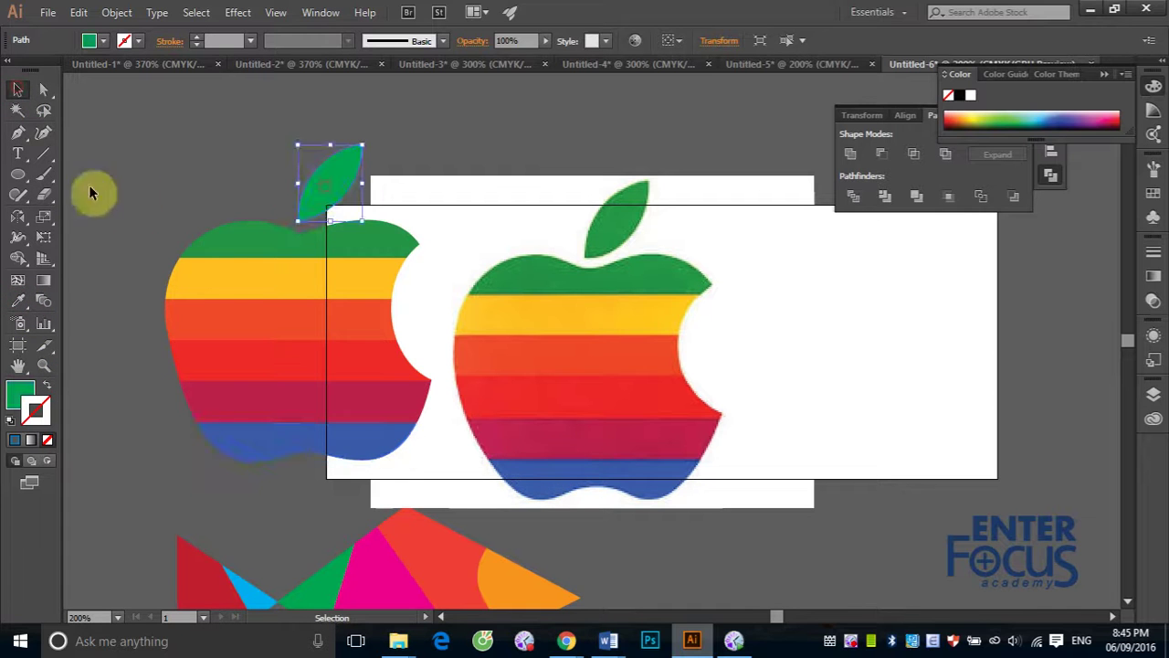
pyautogui.click(18, 301)
pyautogui.click(613, 221)
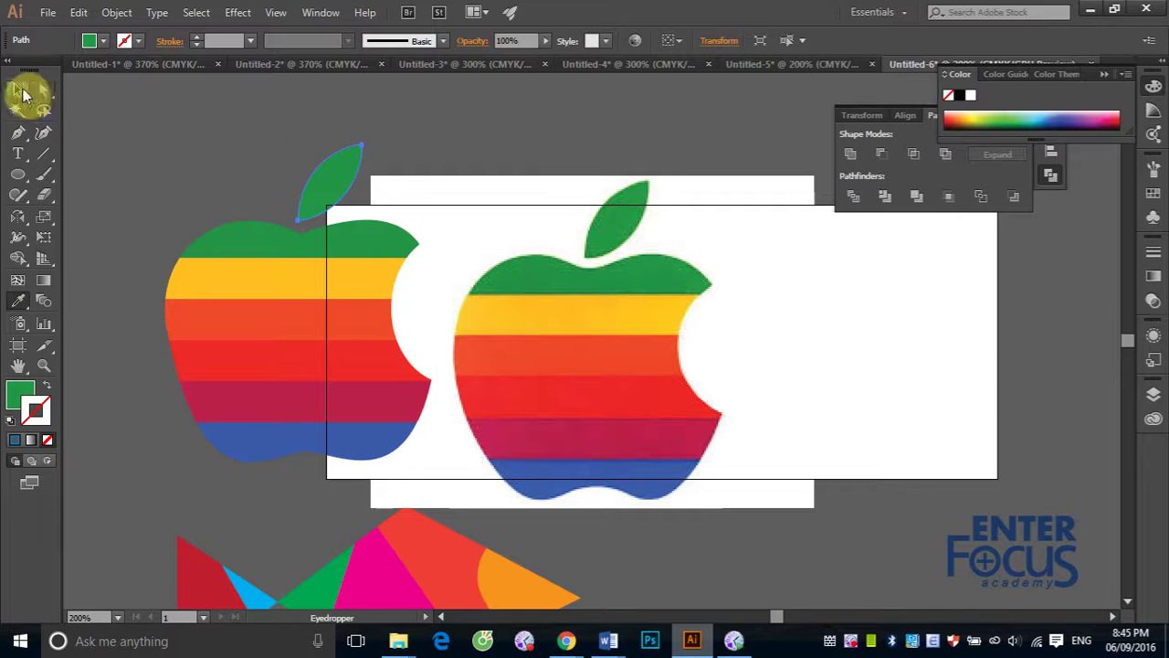
pyautogui.click(22, 92)
pyautogui.click(137, 125)
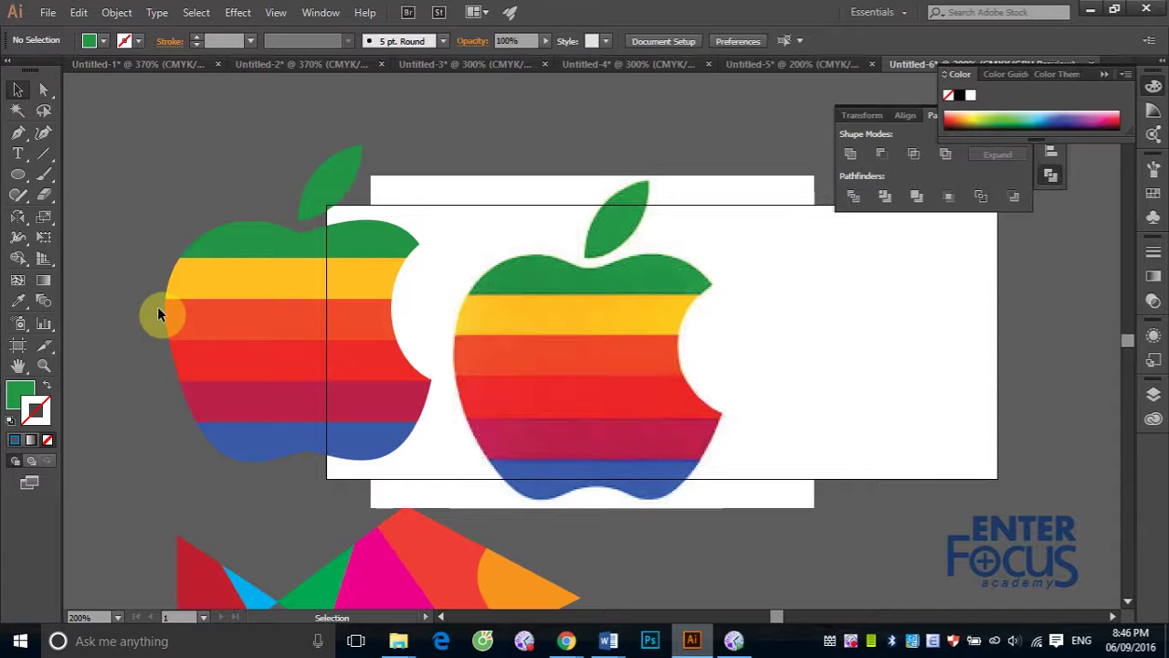
pyautogui.click(851, 642)
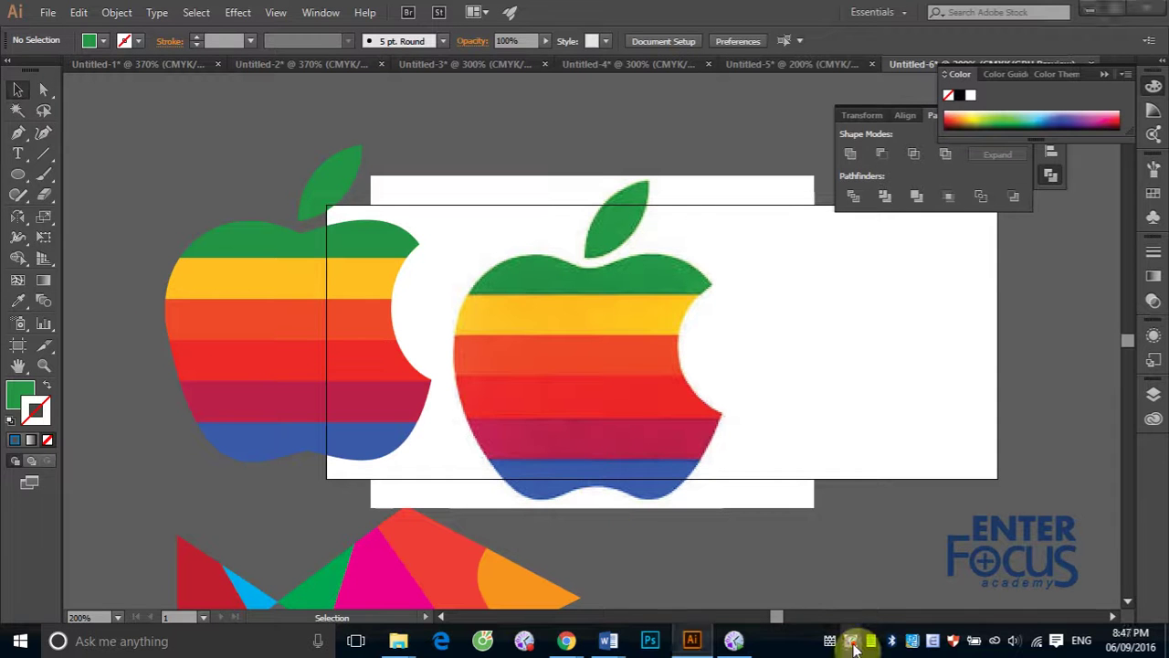